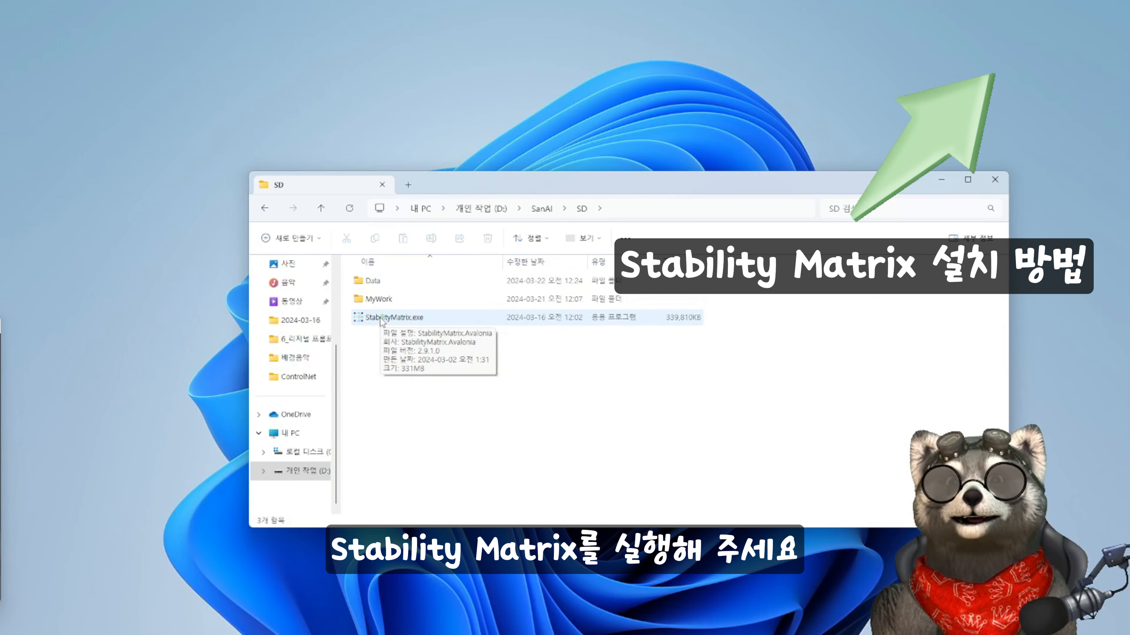
- Open Stability Matrix from the SD folder and launch the Stable Diffusion WebUI Forge package
{"action": "double_click", "coordinate": [381, 318]}
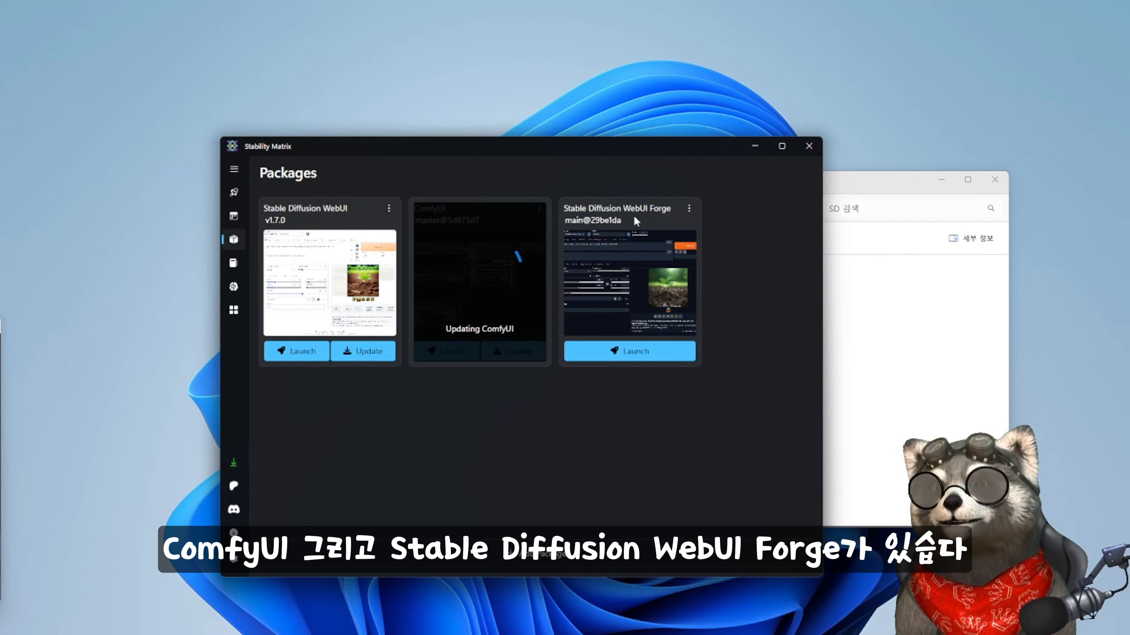
{"action": "left_click", "coordinate": [639, 355]}
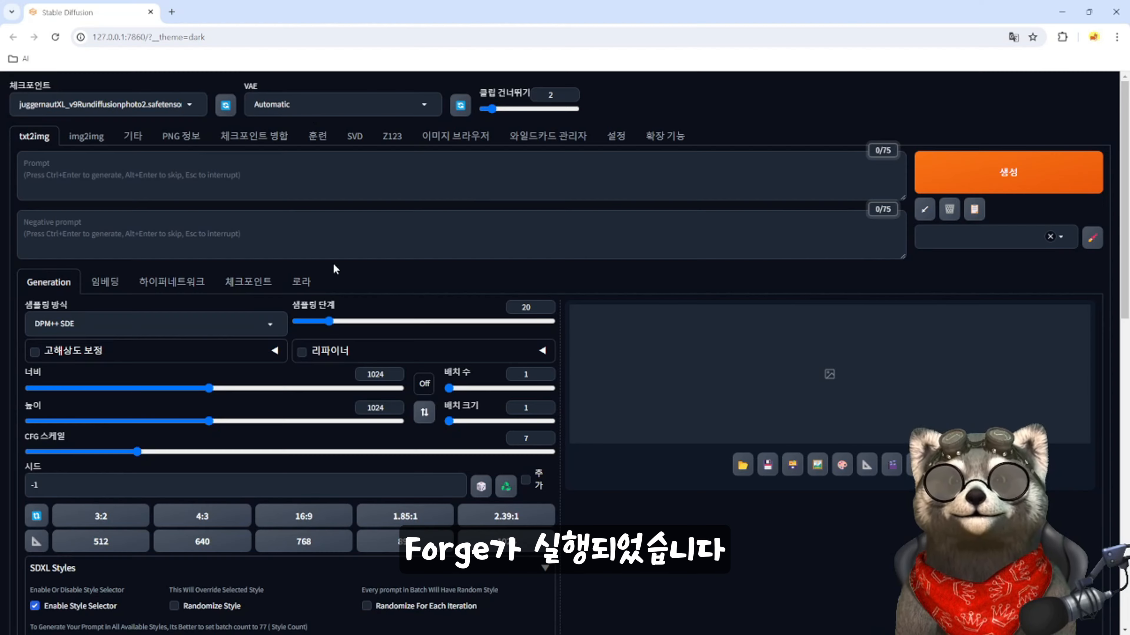
- Expand ControlNet Integrated on the txt2img page and set its control type to OpenPose
{"action": "scroll", "coordinate": [135, 386], "scroll_direction": "down", "scroll_amount": 5}
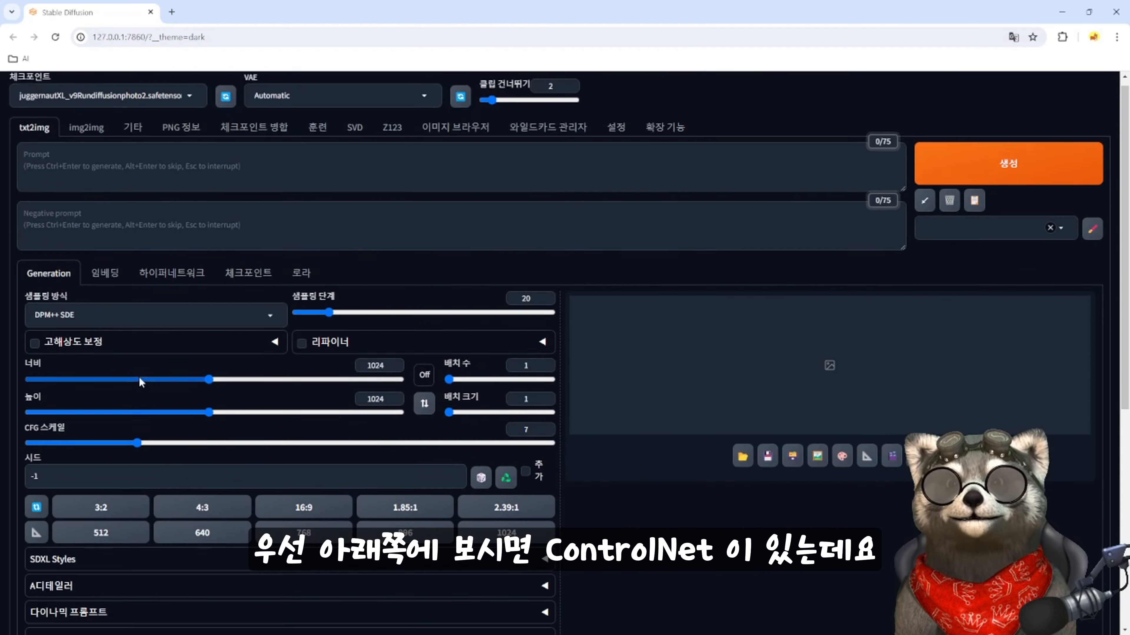
{"action": "scroll", "coordinate": [139, 376], "scroll_direction": "down", "scroll_amount": 5}
{"action": "scroll", "coordinate": [86, 427], "scroll_direction": "down", "scroll_amount": 1}
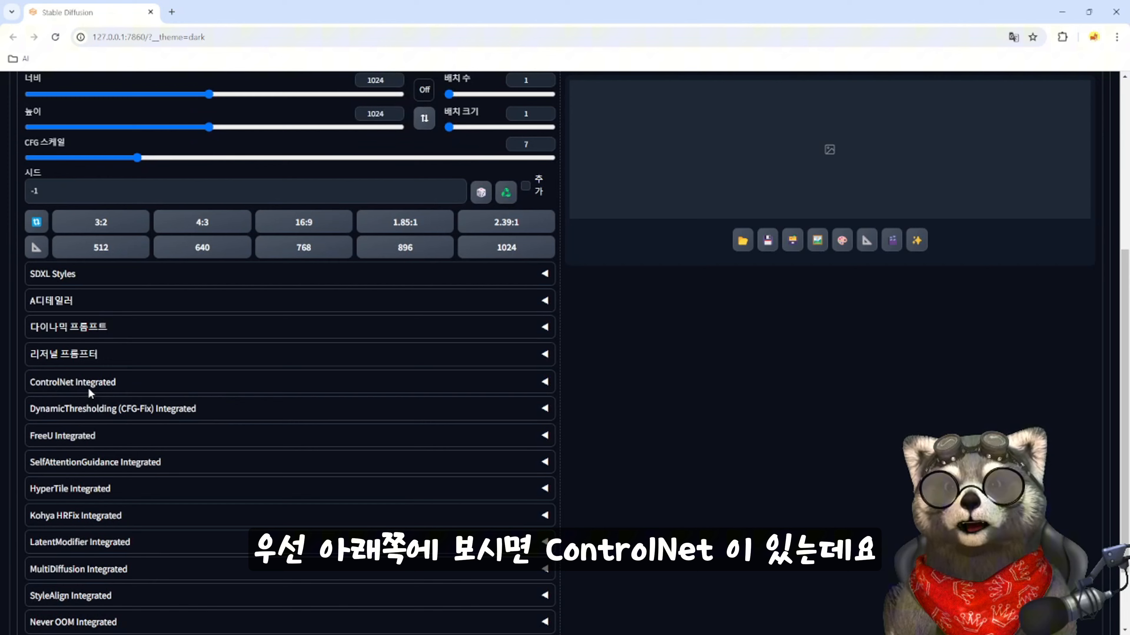
{"action": "left_click", "coordinate": [110, 383]}
{"action": "scroll", "coordinate": [147, 365], "scroll_direction": "down", "scroll_amount": 6}
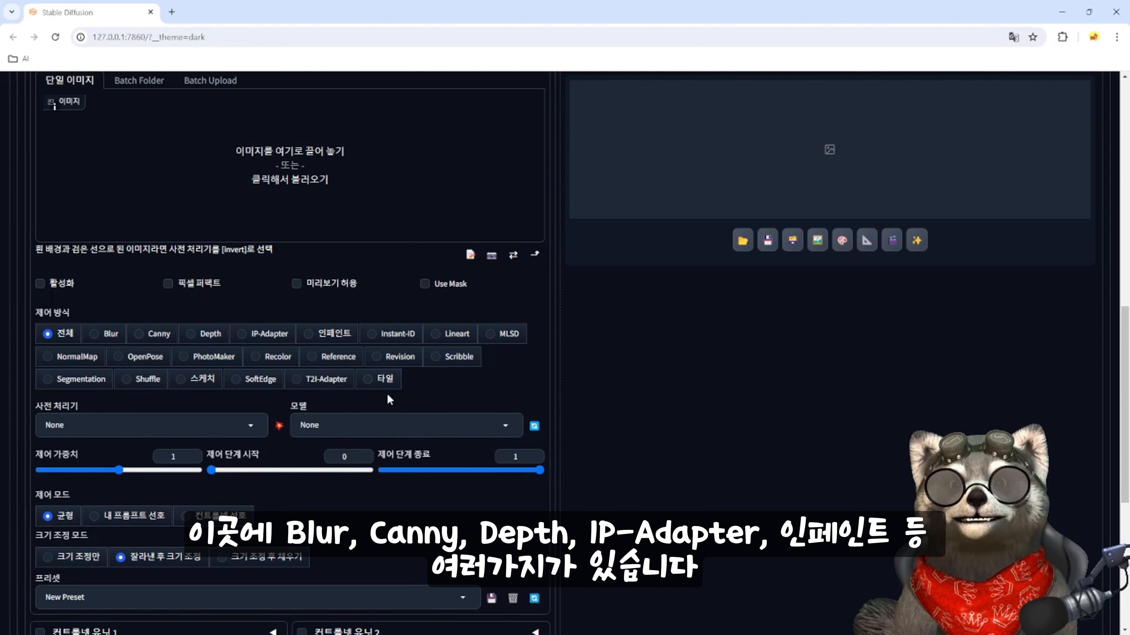
{"action": "left_click", "coordinate": [125, 358]}
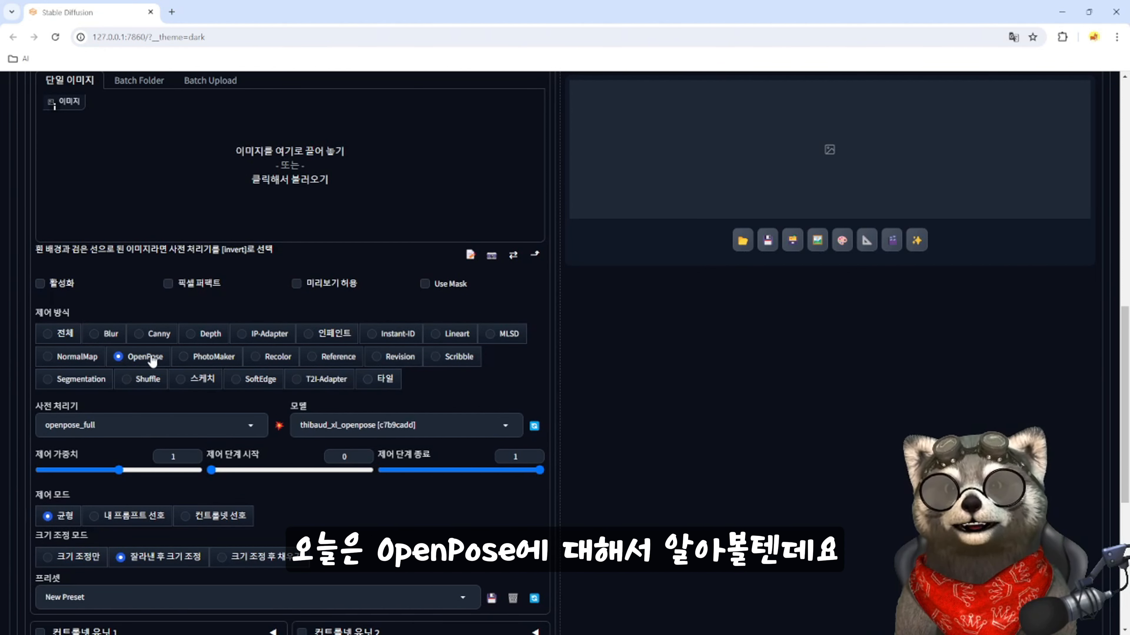
- Review the preprocessors and models offered for OpenPose, keeping the openpose_full preprocessor selected
{"action": "left_click", "coordinate": [248, 437]}
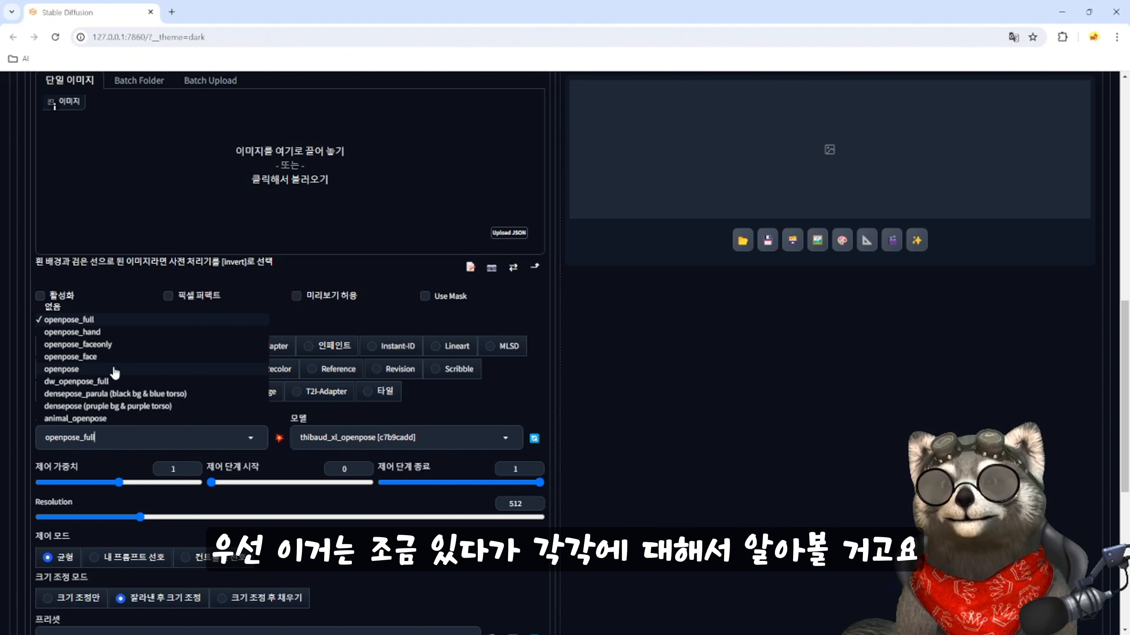
{"action": "left_click", "coordinate": [227, 324]}
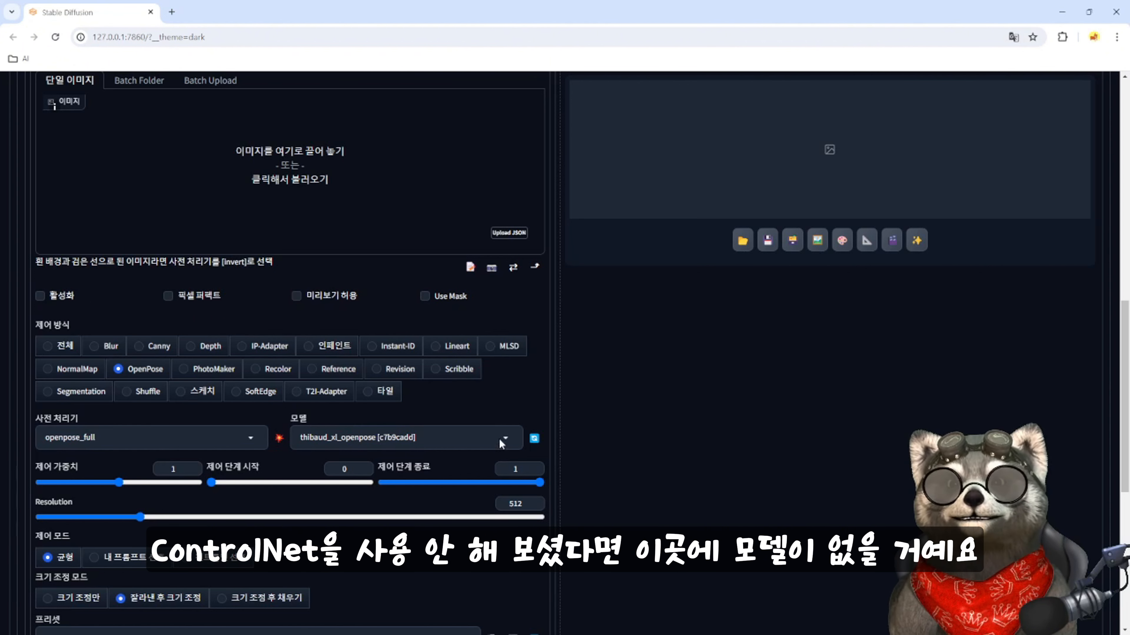
{"action": "left_click", "coordinate": [506, 441]}
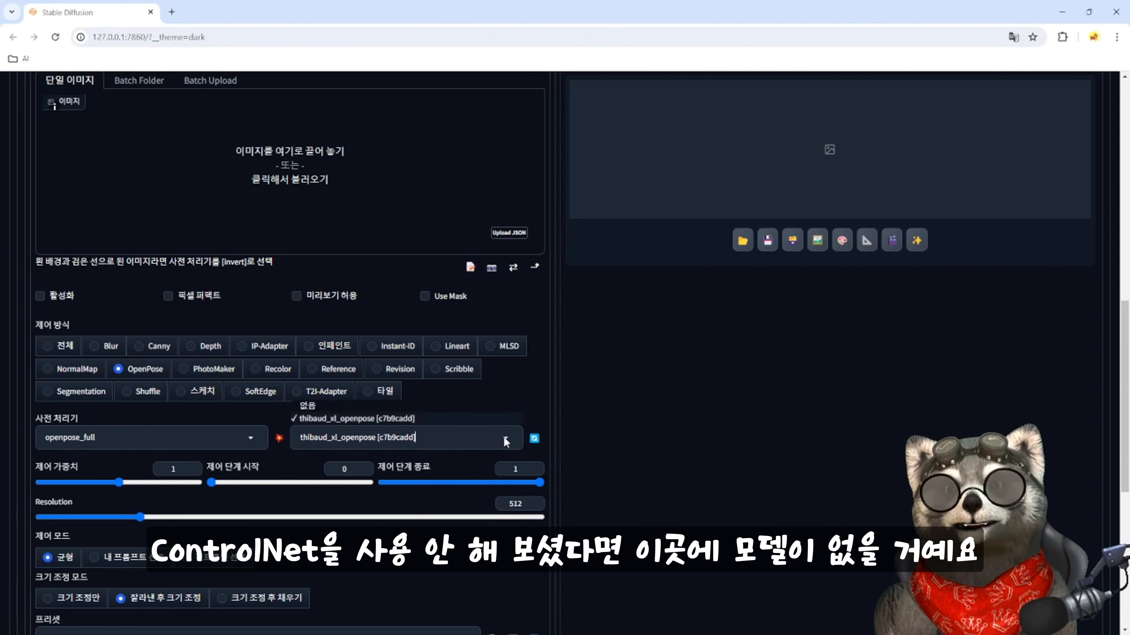
{"action": "left_click", "coordinate": [518, 395]}
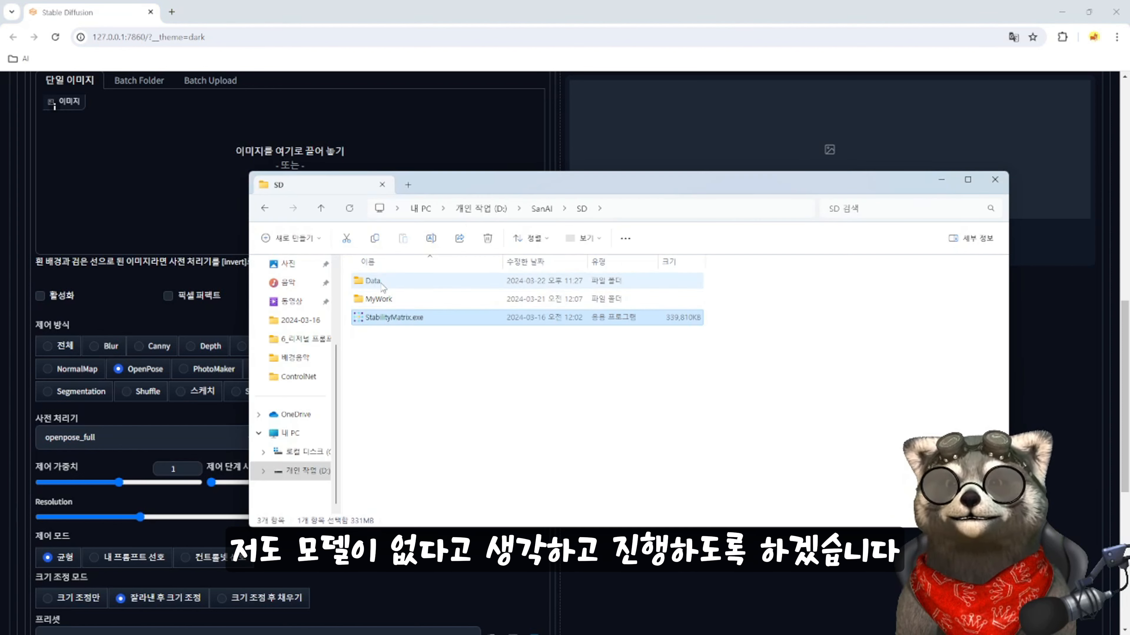
- Move all the model files from the Data\Models\ControlNet folder into the MyWork folder and check the ControlNet model list in Forge
{"action": "double_click", "coordinate": [374, 281]}
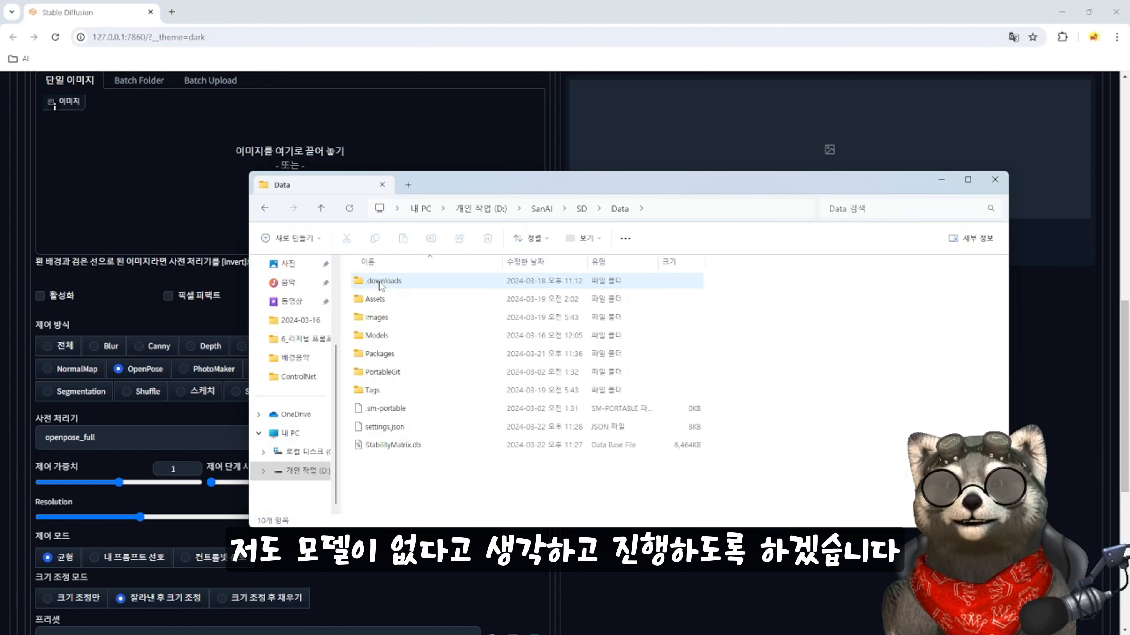
{"action": "double_click", "coordinate": [382, 338]}
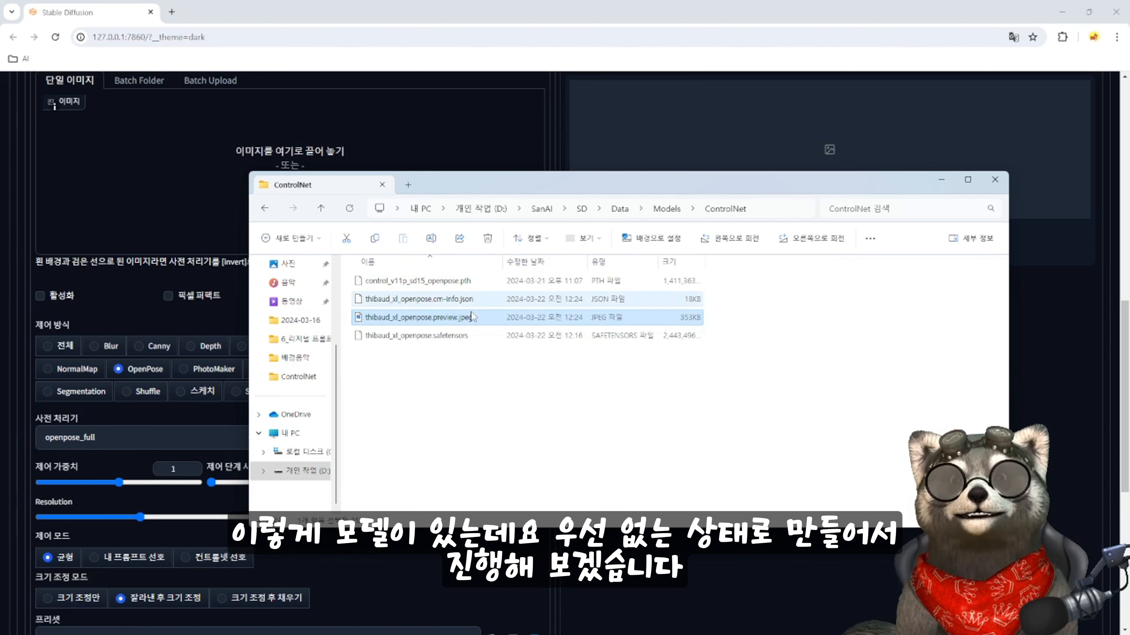
{"action": "left_click_drag", "start_coordinate": [520, 373], "coordinate": [422, 275]}
{"action": "key", "text": "ctrl+x"}
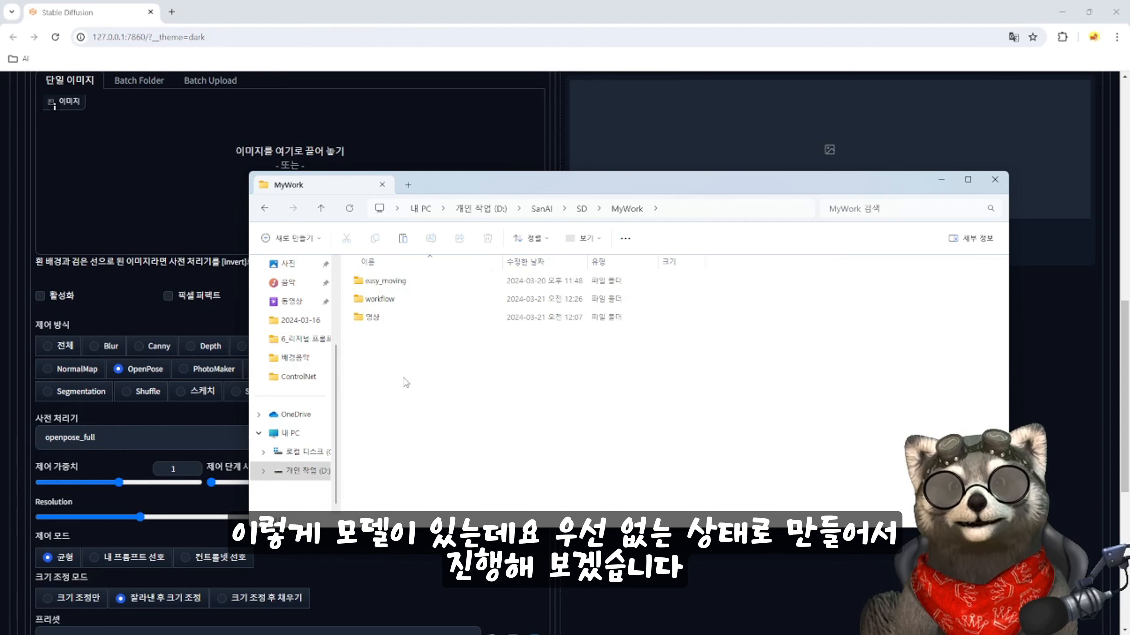
{"action": "key", "text": "ctrl+v"}
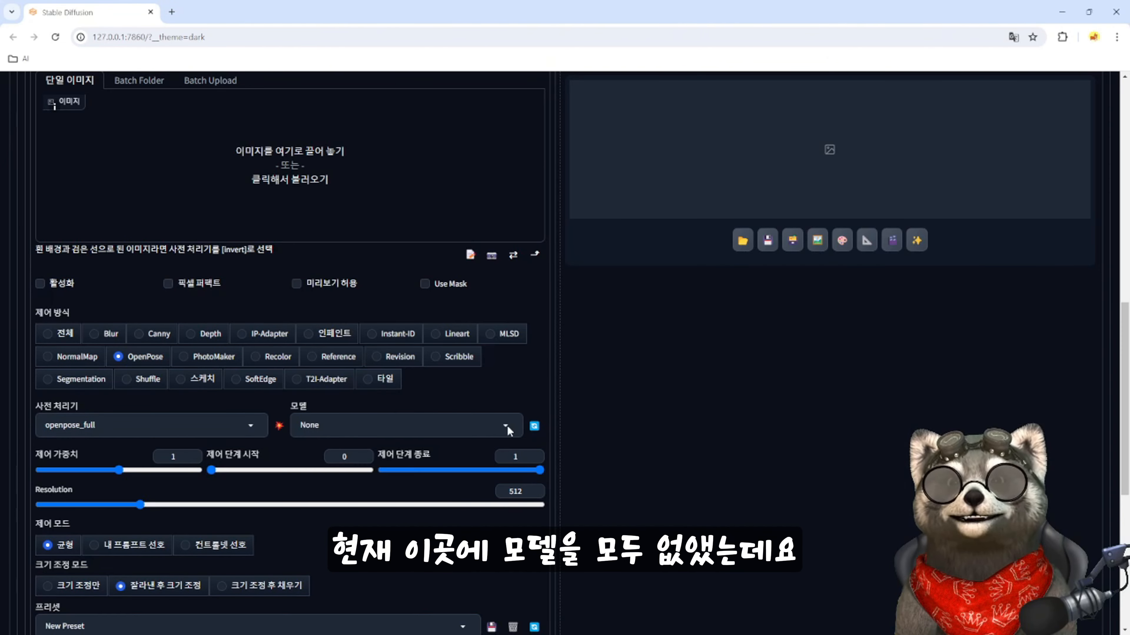
{"action": "left_click", "coordinate": [506, 426]}
{"action": "left_click", "coordinate": [512, 367]}
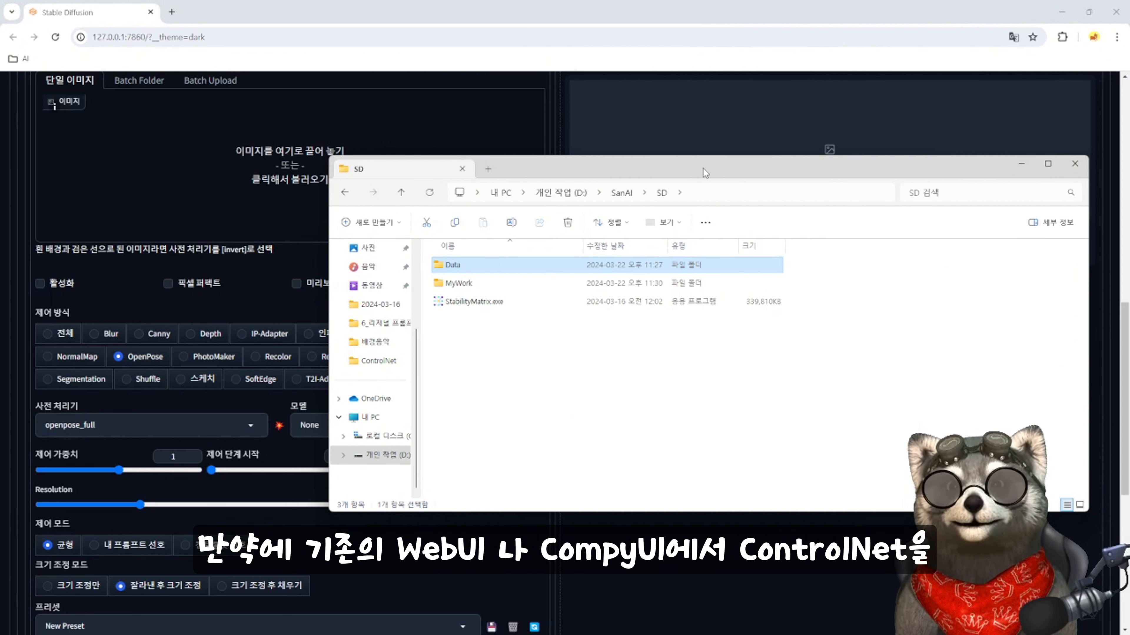
- Inspect the models folder of the sd-webui-controlnet extension under Data\Packages\stable-diffusion-webui, then return to the Data folder
{"action": "double_click", "coordinate": [460, 267]}
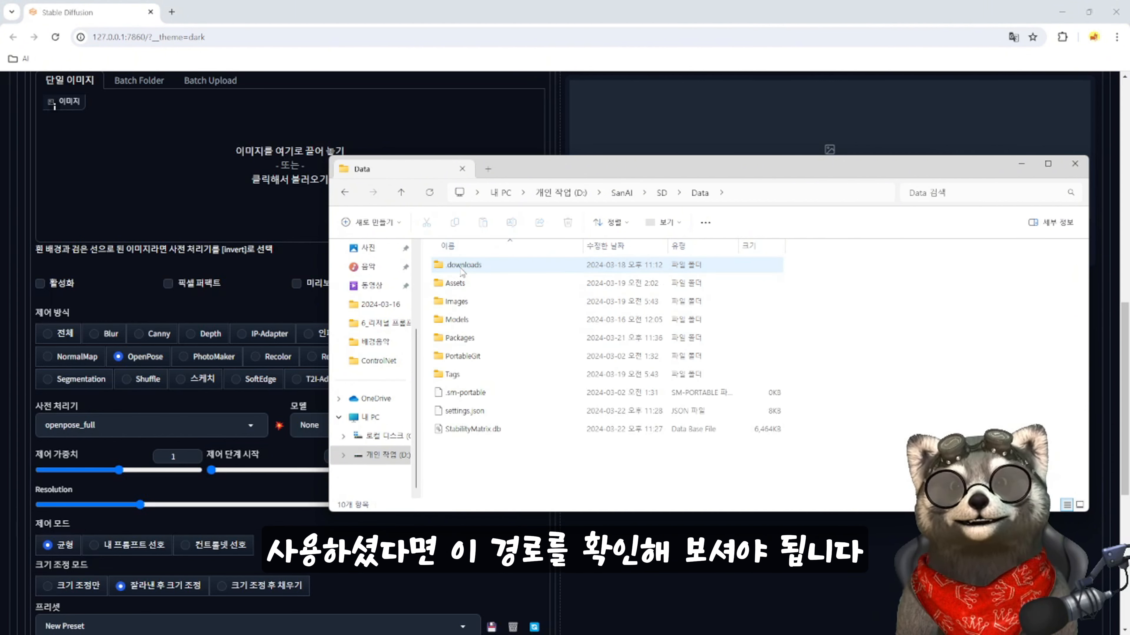
{"action": "left_click", "coordinate": [660, 196]}
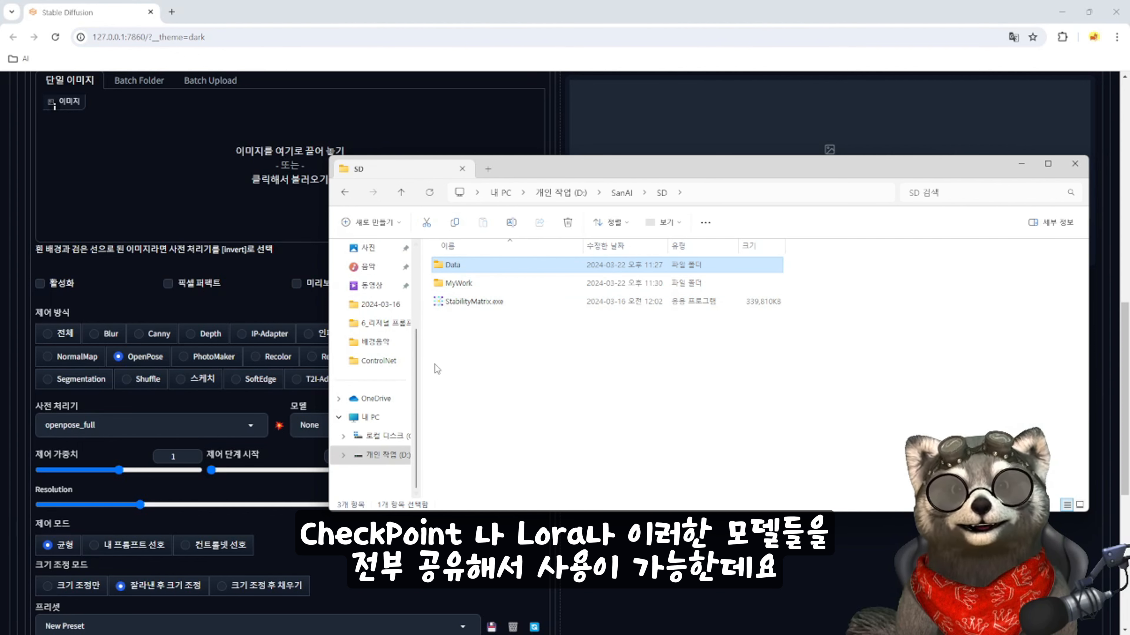
{"action": "double_click", "coordinate": [463, 269]}
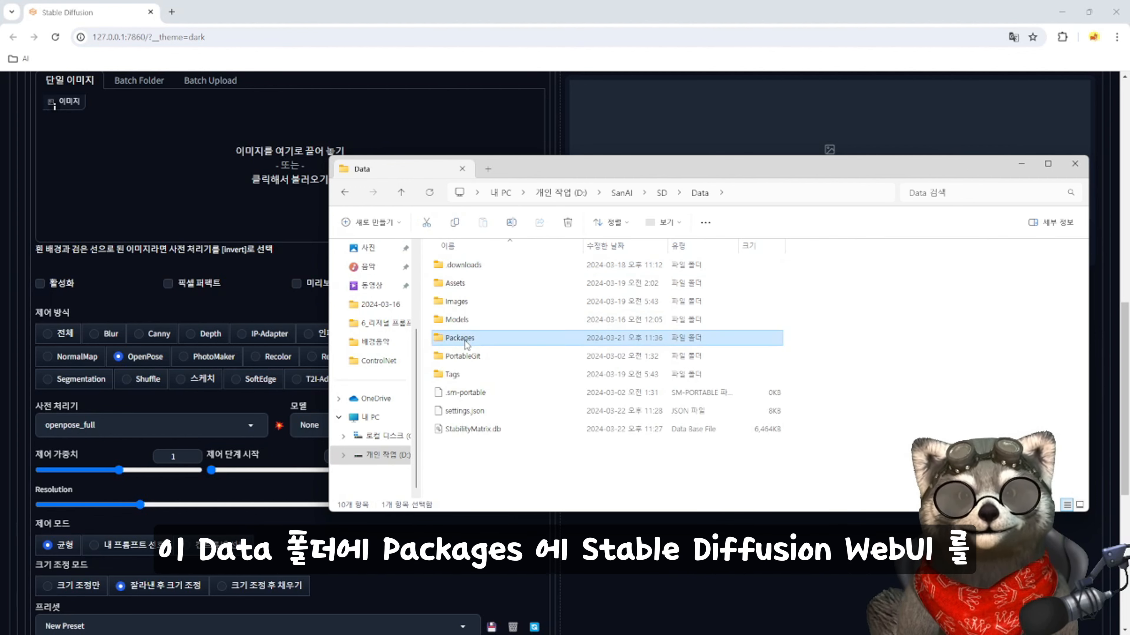
{"action": "double_click", "coordinate": [471, 327]}
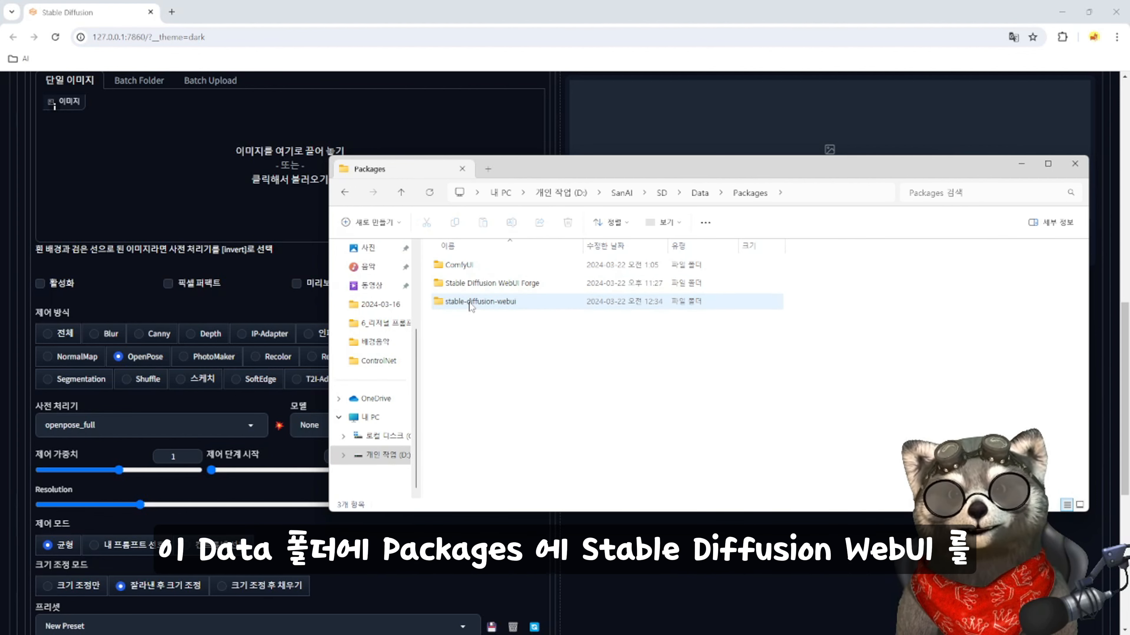
{"action": "double_click", "coordinate": [485, 302]}
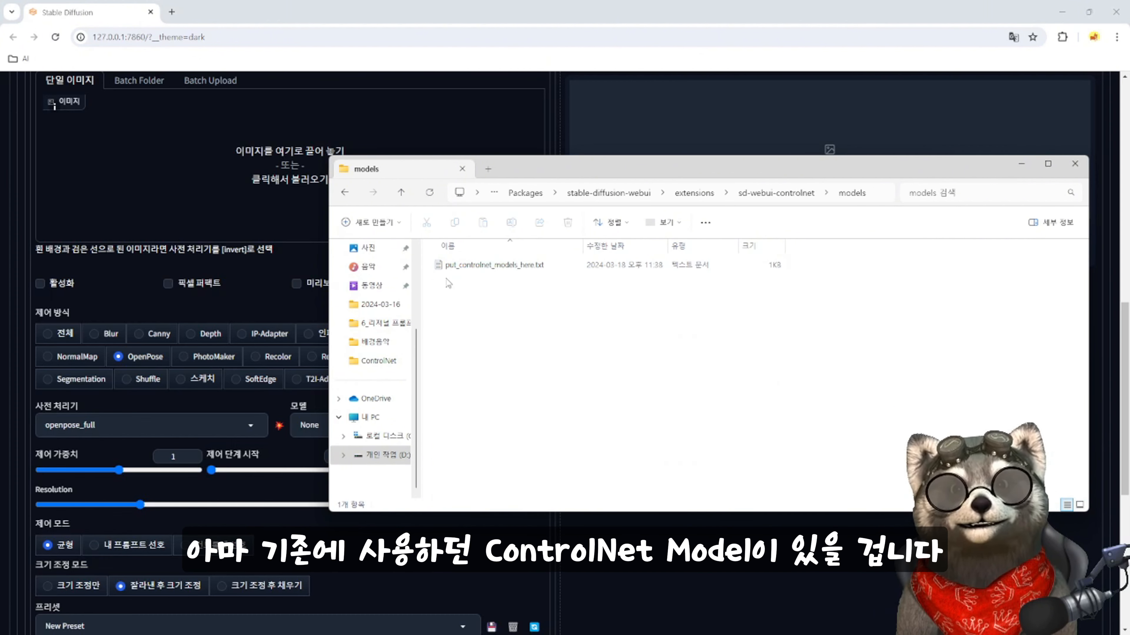
{"action": "left_click_drag", "start_coordinate": [446, 278], "coordinate": [644, 404]}
{"action": "left_click_drag", "start_coordinate": [430, 275], "coordinate": [791, 422]}
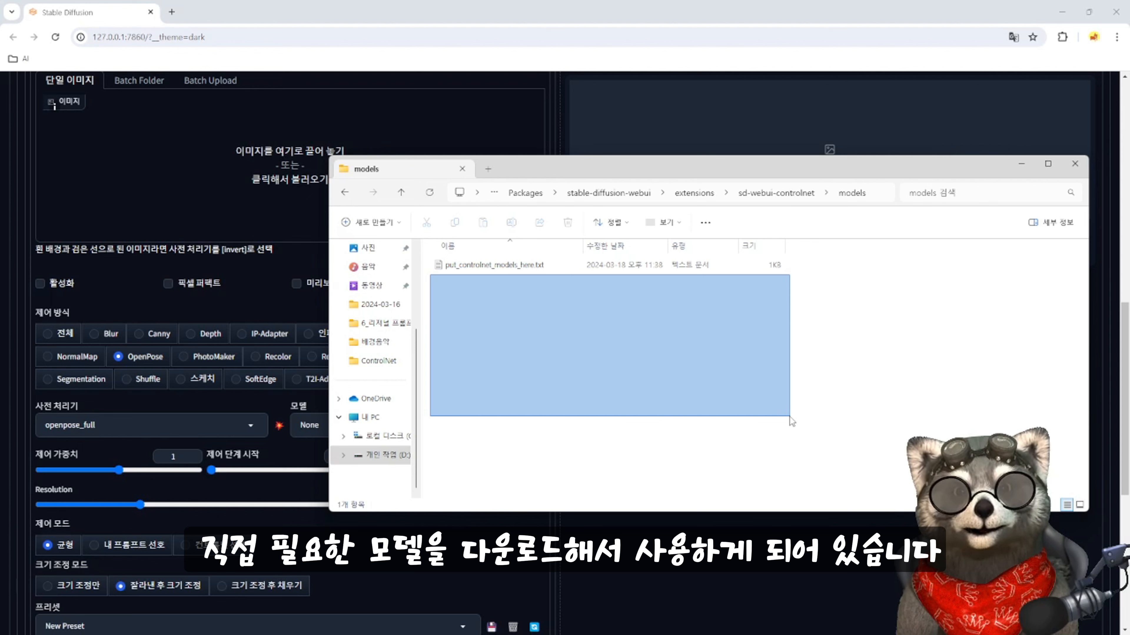
{"action": "left_click_drag", "start_coordinate": [790, 419], "coordinate": [790, 418]}
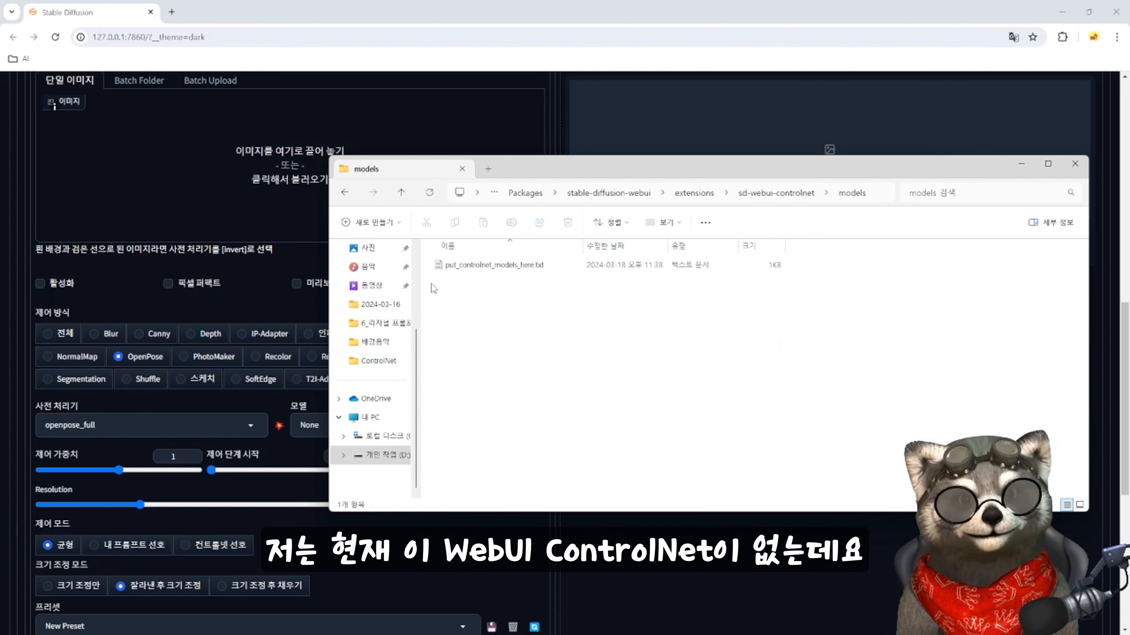
{"action": "left_click_drag", "start_coordinate": [431, 281], "coordinate": [809, 442]}
{"action": "left_click", "coordinate": [532, 194]}
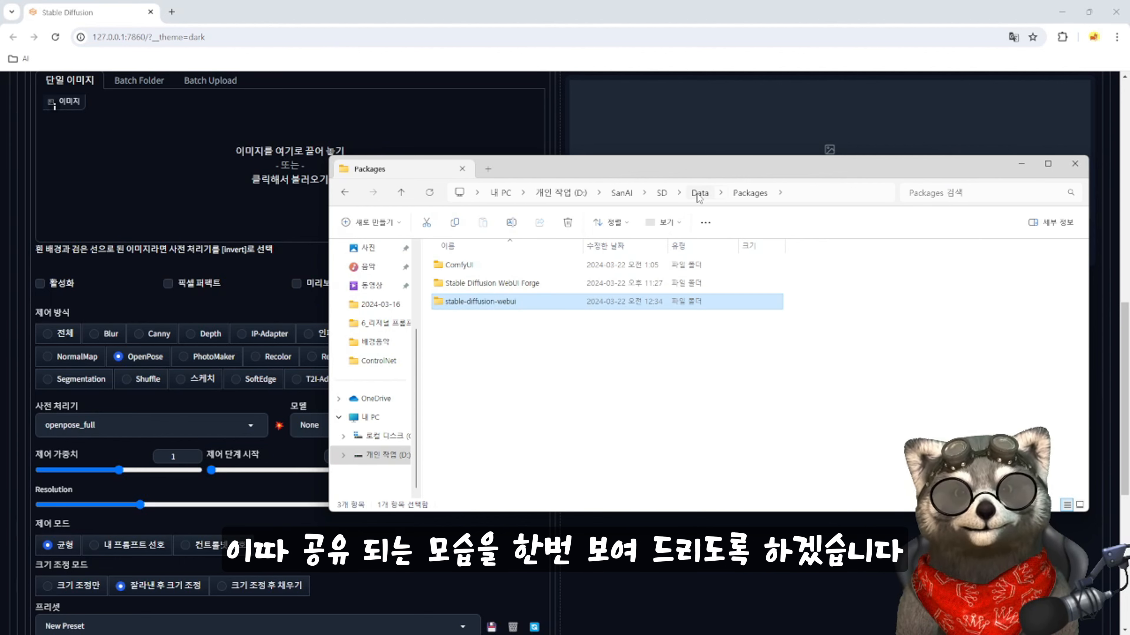
{"action": "left_click", "coordinate": [699, 194]}
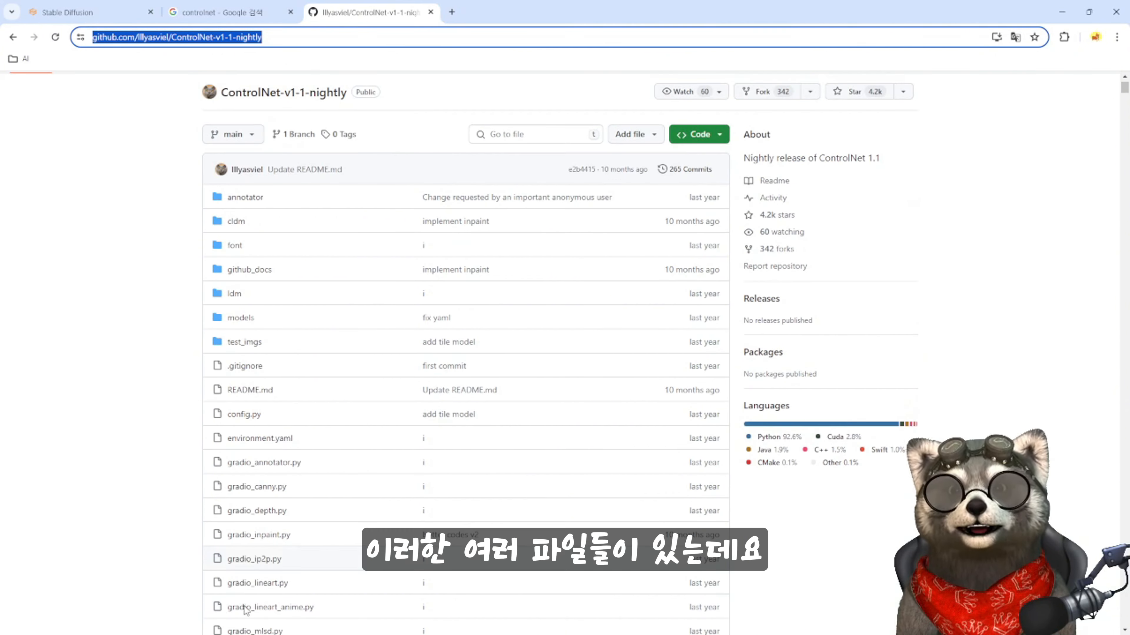
- Go to the README of the ControlNet-v1-1-nightly GitHub repository and translate the page into Korean
{"action": "scroll", "coordinate": [179, 469], "scroll_direction": "down", "scroll_amount": 8}
{"action": "scroll", "coordinate": [180, 468], "scroll_direction": "down", "scroll_amount": 4}
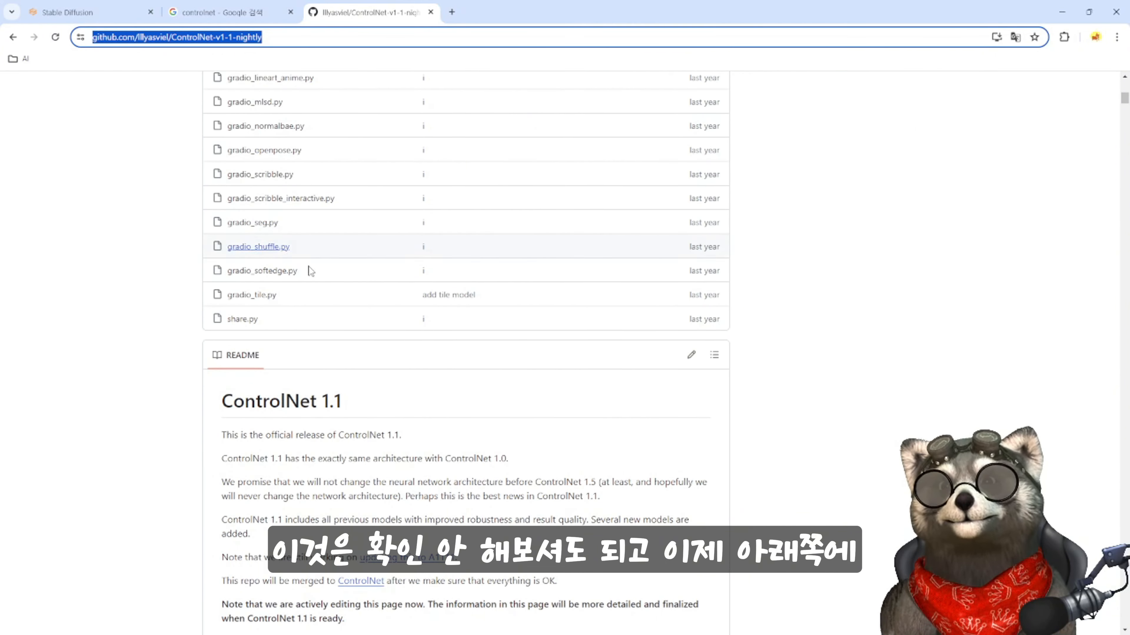
{"action": "scroll", "coordinate": [187, 348], "scroll_direction": "down", "scroll_amount": 5}
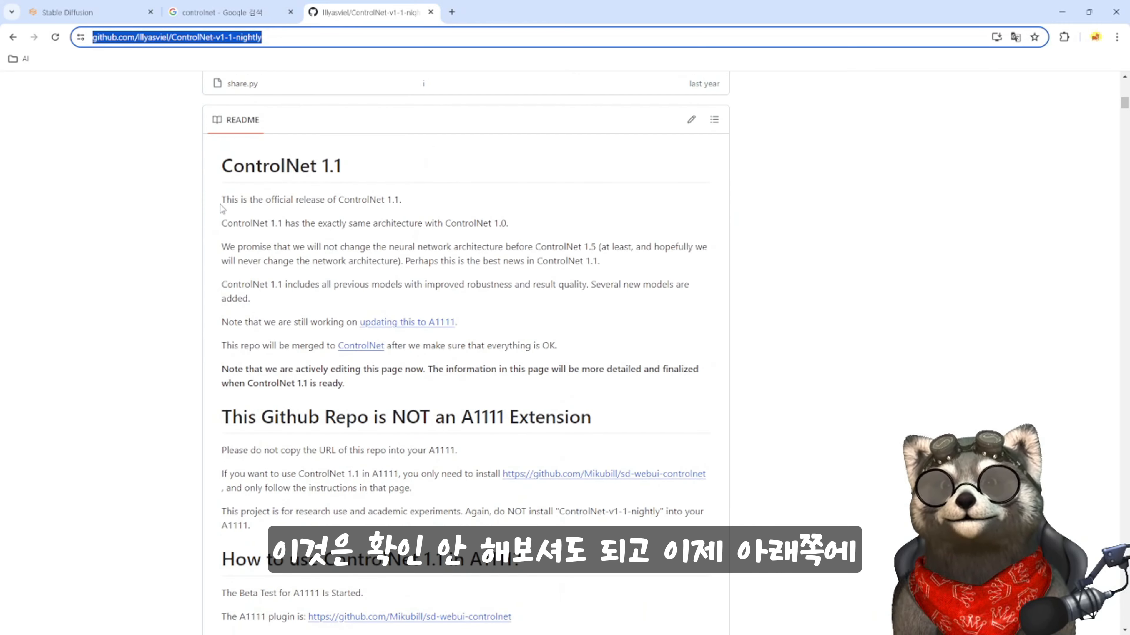
{"action": "left_click", "coordinate": [1015, 37]}
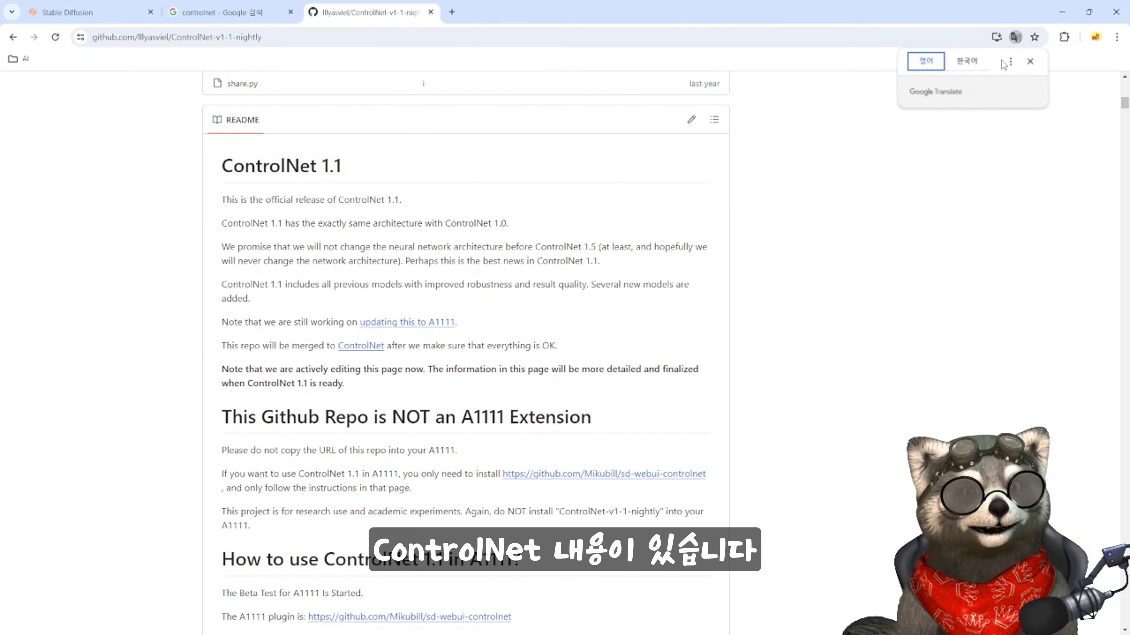
{"action": "left_click", "coordinate": [969, 64]}
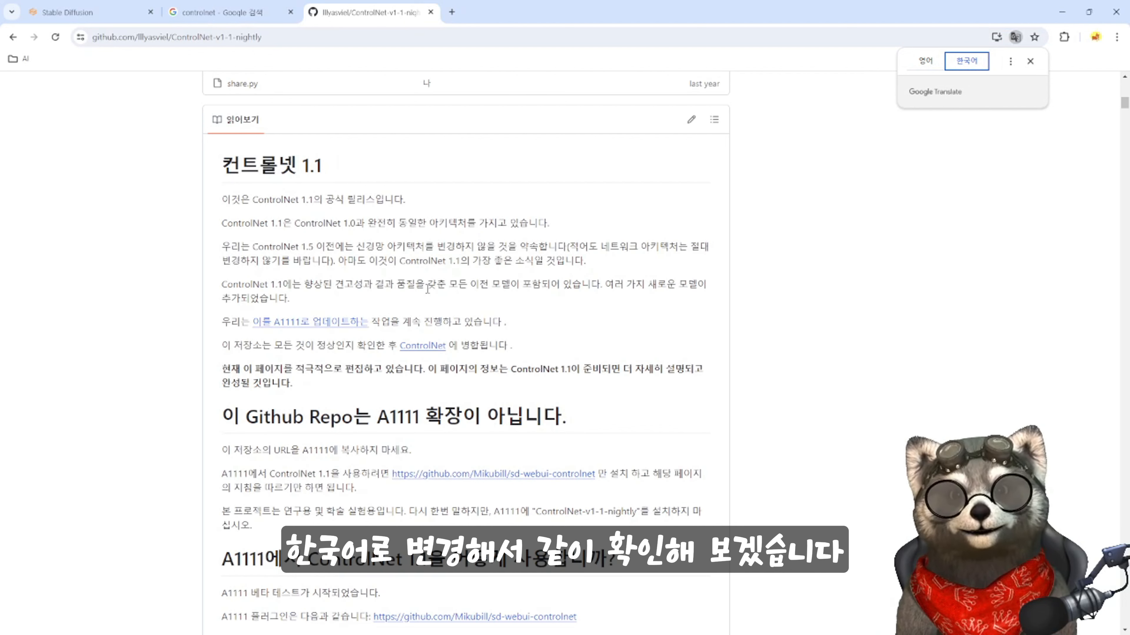
- Read the README's model naming scheme, model list and HuggingFace download notes, and examine the depth and normal map examples
{"action": "scroll", "coordinate": [231, 226], "scroll_direction": "down", "scroll_amount": 10}
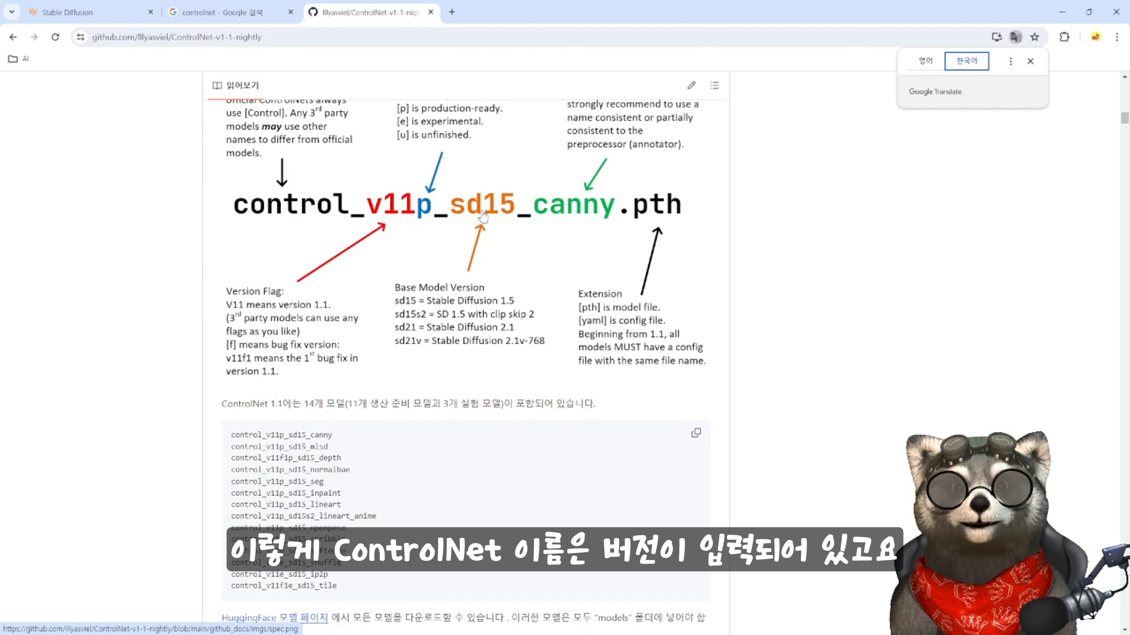
{"action": "scroll", "coordinate": [212, 297], "scroll_direction": "down", "scroll_amount": 5}
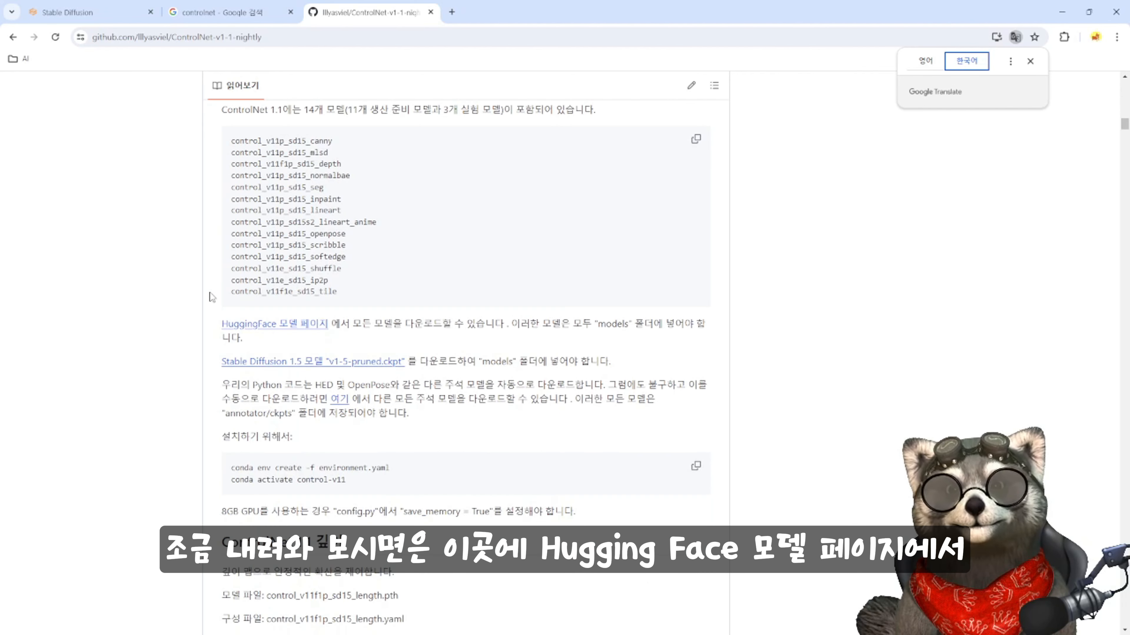
{"action": "scroll", "coordinate": [212, 298], "scroll_direction": "down", "scroll_amount": 1}
{"action": "left_click_drag", "start_coordinate": [219, 265], "coordinate": [510, 265]}
{"action": "scroll", "coordinate": [218, 311], "scroll_direction": "down", "scroll_amount": 4}
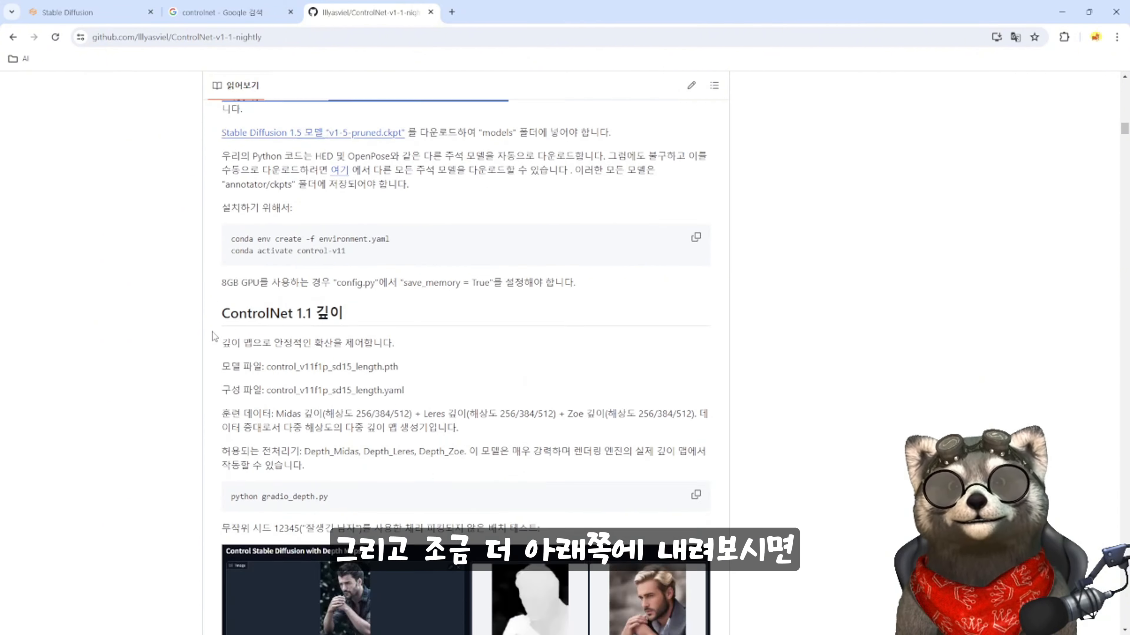
{"action": "left_click_drag", "start_coordinate": [224, 244], "coordinate": [345, 250]}
{"action": "scroll", "coordinate": [331, 340], "scroll_direction": "down", "scroll_amount": 3}
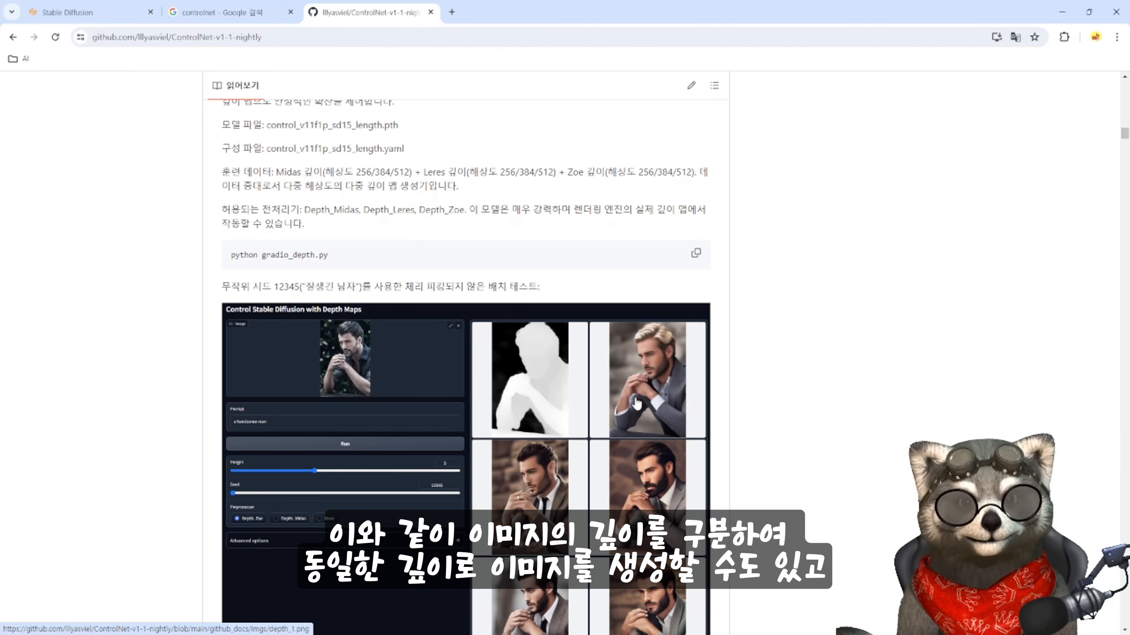
{"action": "scroll", "coordinate": [637, 403], "scroll_direction": "down", "scroll_amount": 3}
{"action": "scroll", "coordinate": [402, 361], "scroll_direction": "down", "scroll_amount": 15}
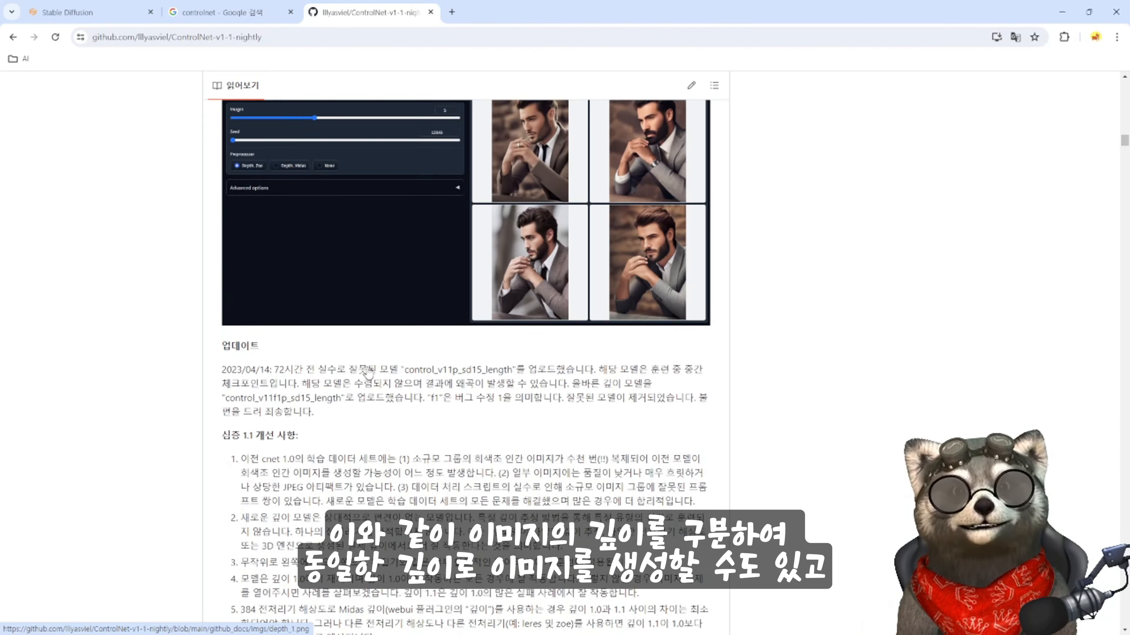
{"action": "scroll", "coordinate": [576, 439], "scroll_direction": "down", "scroll_amount": 10}
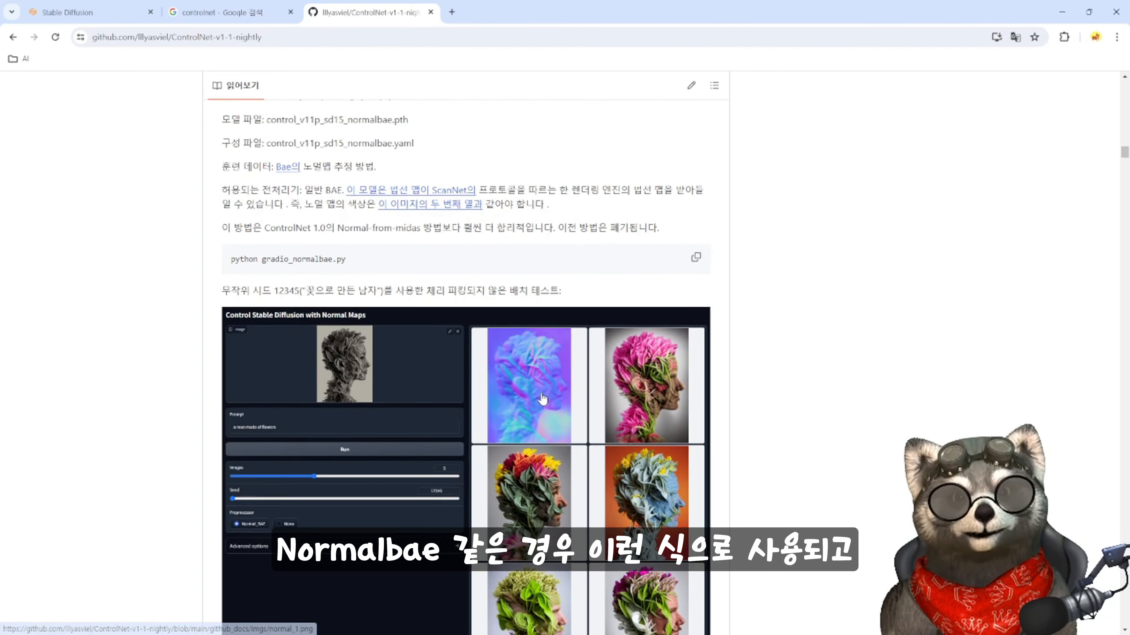
{"action": "scroll", "coordinate": [517, 284], "scroll_direction": "up", "scroll_amount": 1}
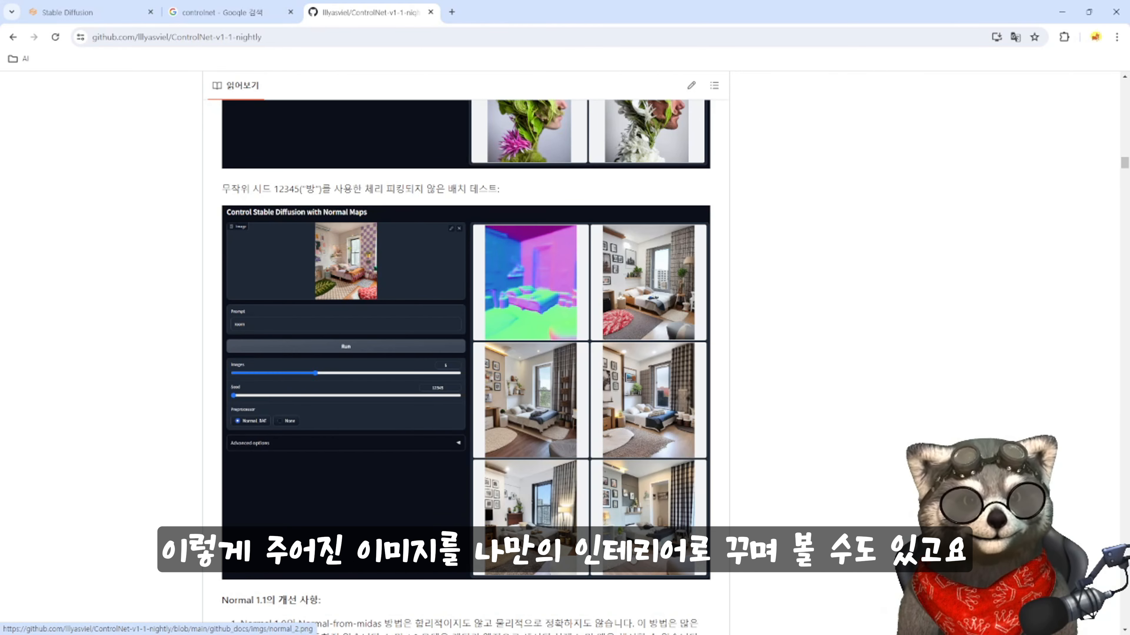
- Read the README's ControlNet 1.1 sections from Normal through Canny, MLSD, Scribble, Soft Edge and Segmentation, up to the OpenPose section
{"action": "scroll", "coordinate": [368, 452], "scroll_direction": "down", "scroll_amount": 10}
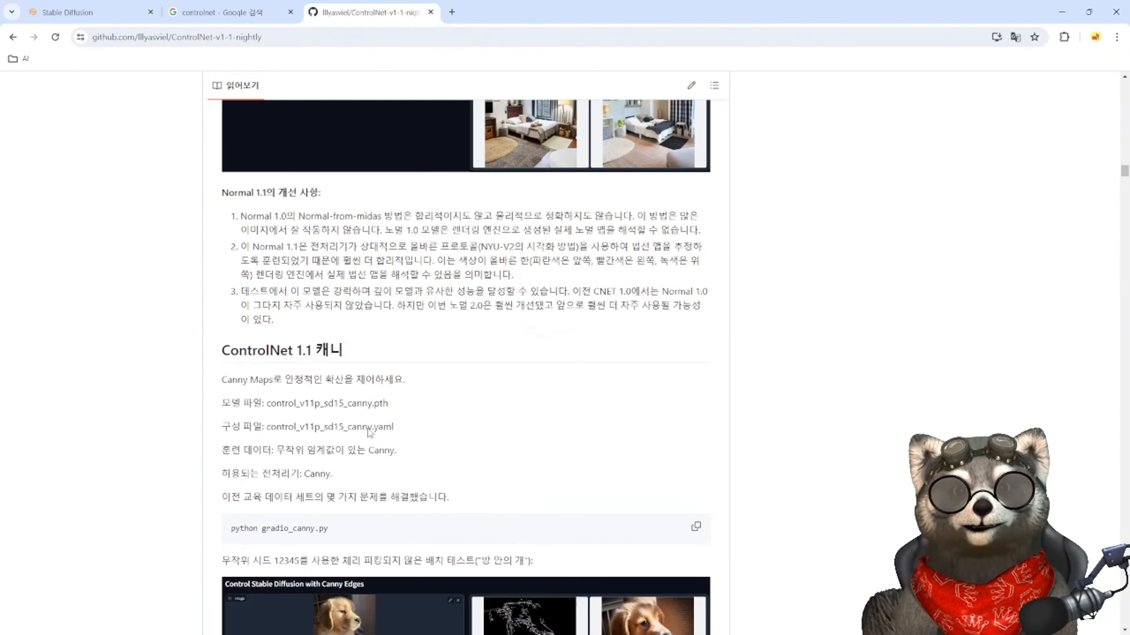
{"action": "double_click", "coordinate": [329, 287]}
{"action": "scroll", "coordinate": [501, 408], "scroll_direction": "down", "scroll_amount": 5}
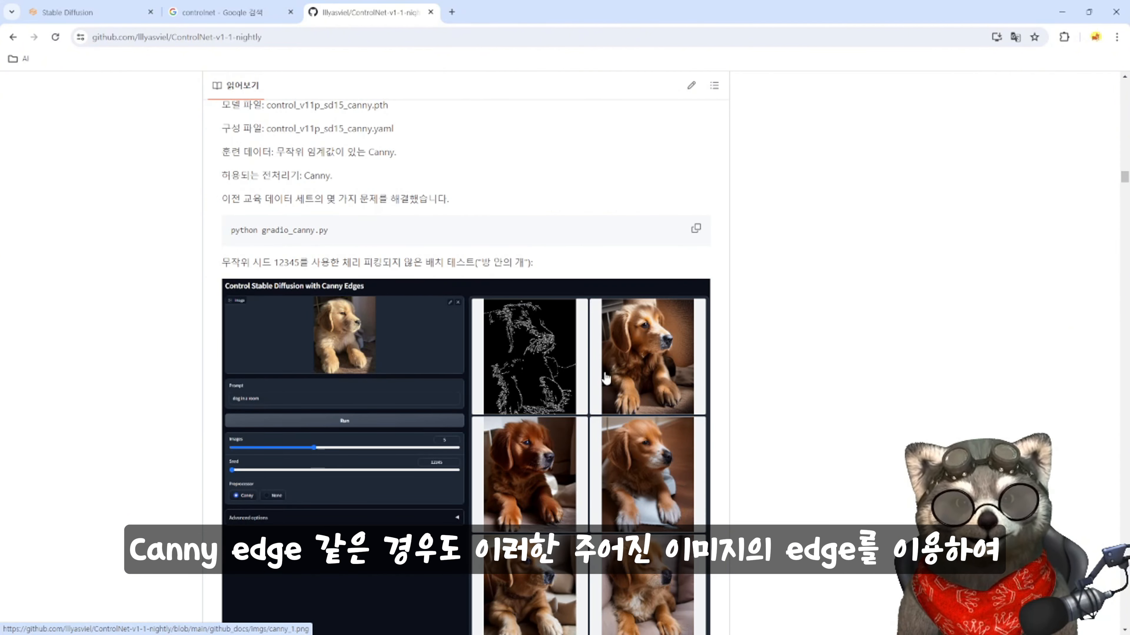
{"action": "scroll", "coordinate": [624, 457], "scroll_direction": "down", "scroll_amount": 1}
{"action": "scroll", "coordinate": [429, 463], "scroll_direction": "down", "scroll_amount": 10}
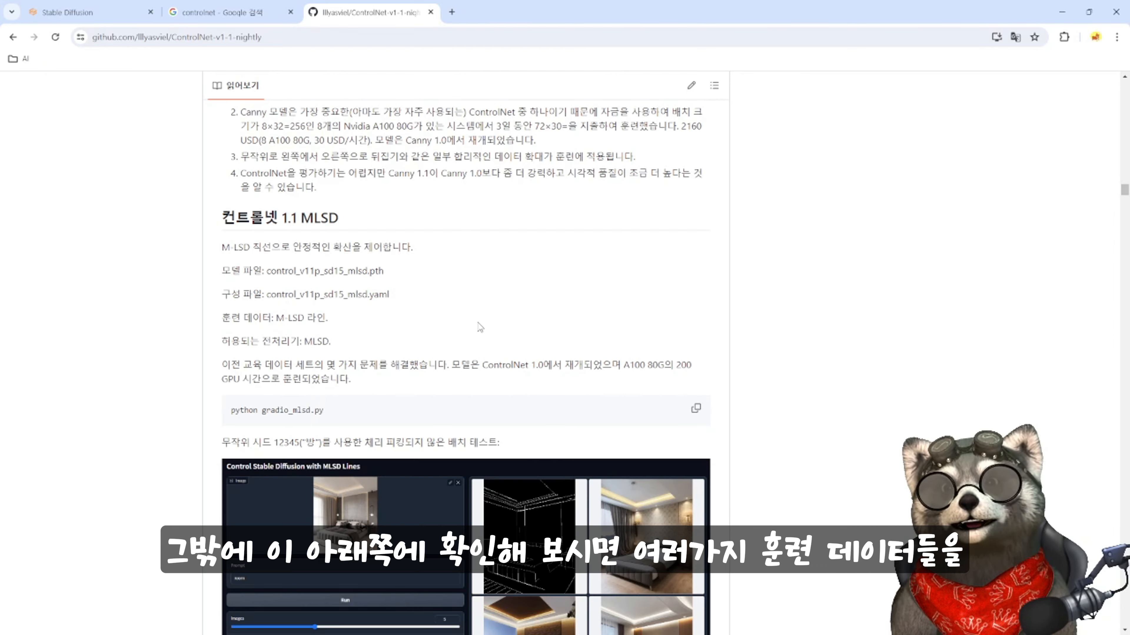
{"action": "scroll", "coordinate": [482, 325], "scroll_direction": "down", "scroll_amount": 3}
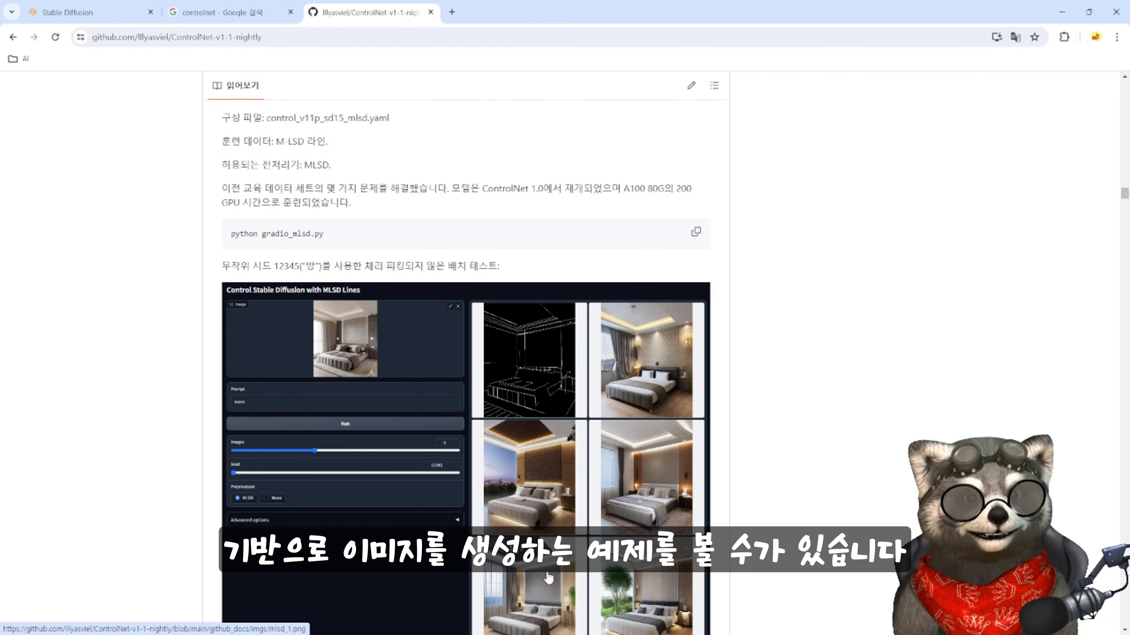
{"action": "scroll", "coordinate": [474, 426], "scroll_direction": "down", "scroll_amount": 8}
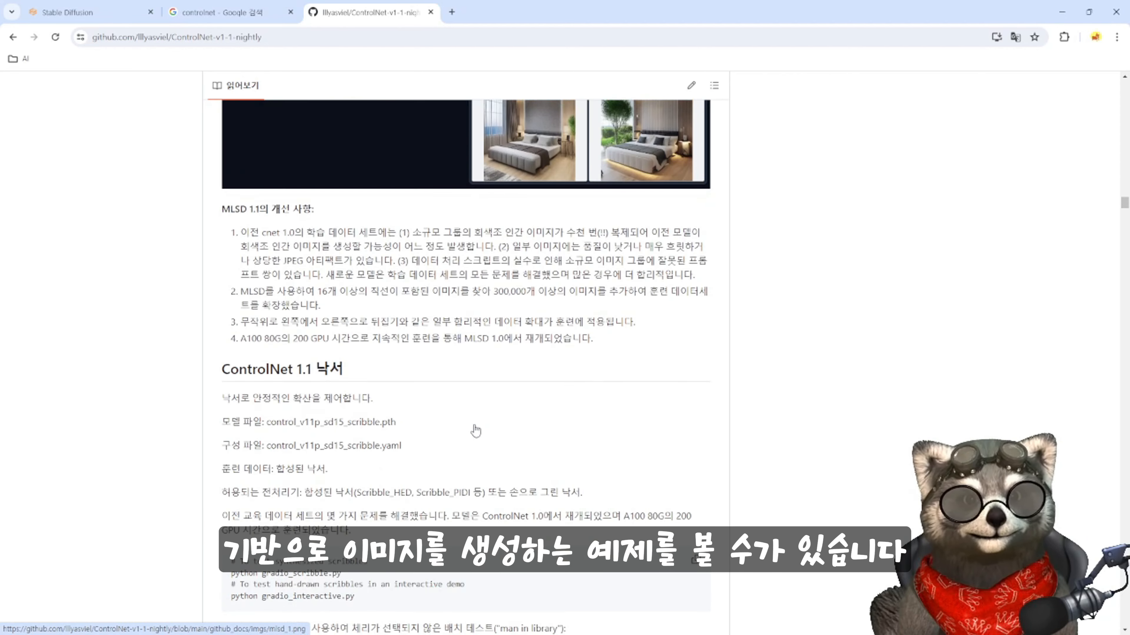
{"action": "scroll", "coordinate": [475, 423], "scroll_direction": "down", "scroll_amount": 20}
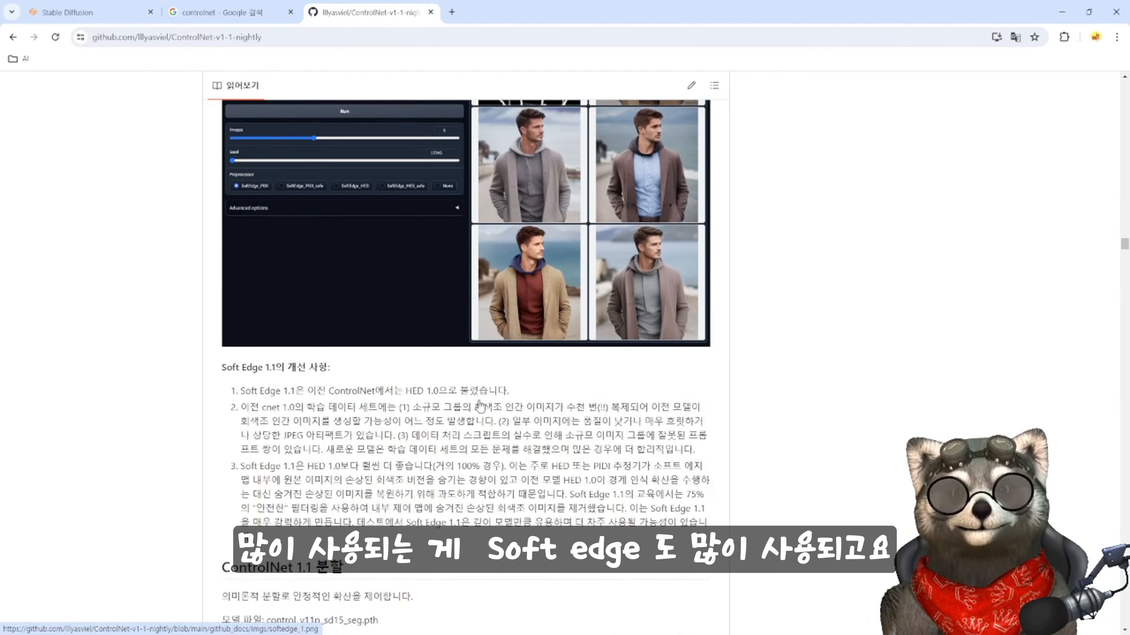
{"action": "scroll", "coordinate": [480, 405], "scroll_direction": "up", "scroll_amount": 2}
{"action": "scroll", "coordinate": [391, 244], "scroll_direction": "down", "scroll_amount": 12}
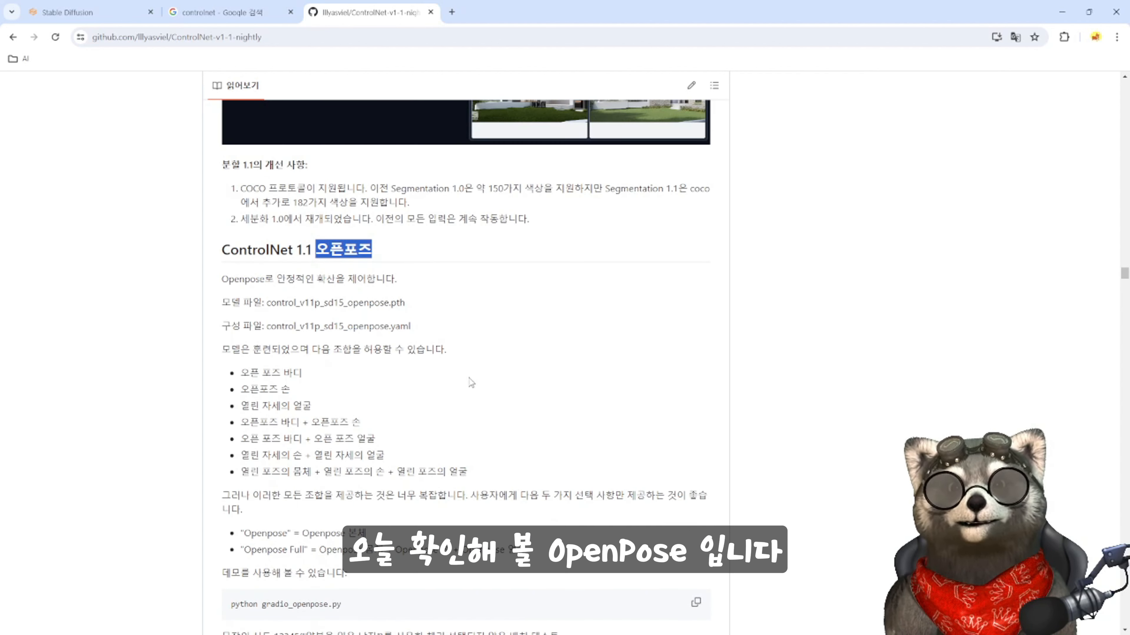
- Read the README's OpenPose section, examining the body, hand and face combinations and the example images
{"action": "scroll", "coordinate": [262, 258], "scroll_direction": "down", "scroll_amount": 4}
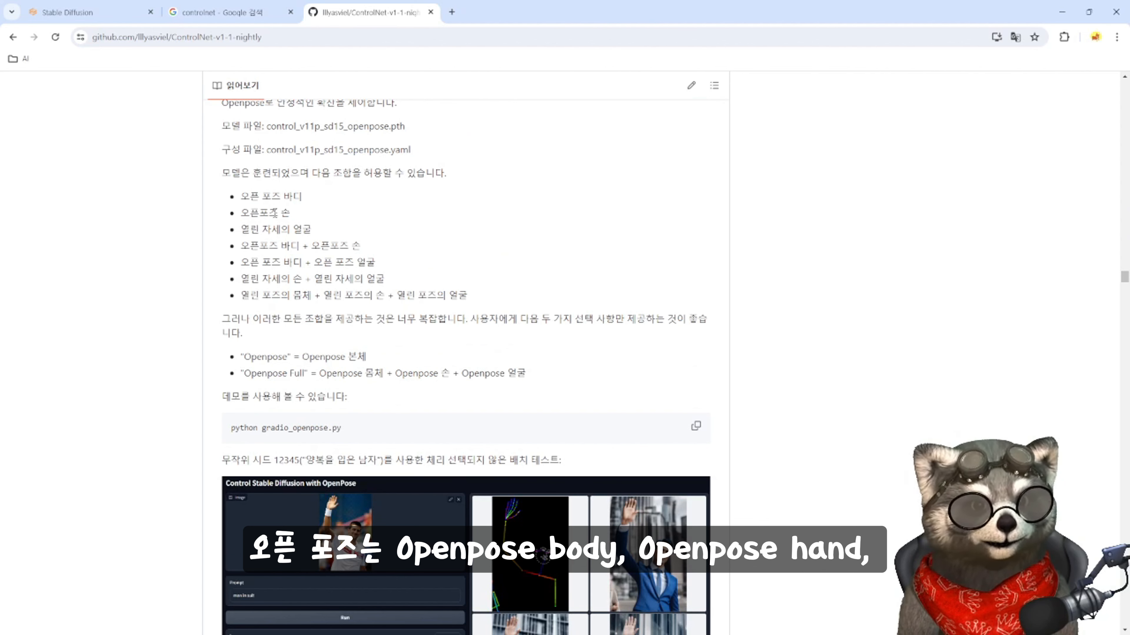
{"action": "double_click", "coordinate": [302, 229]}
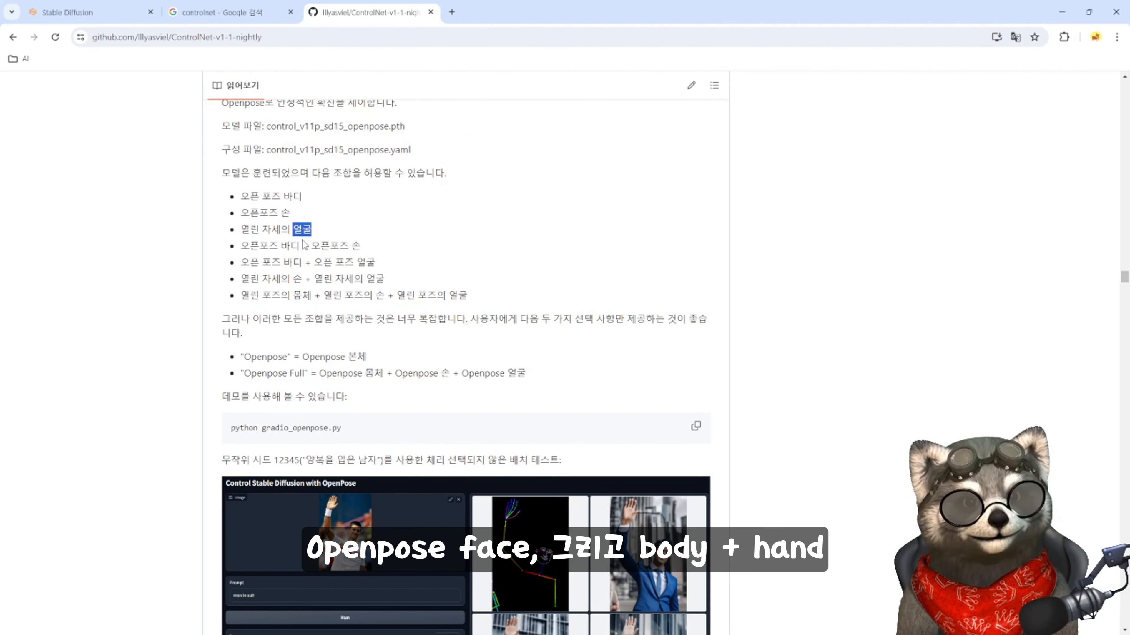
{"action": "left_click_drag", "start_coordinate": [281, 245], "coordinate": [362, 249]}
{"action": "left_click_drag", "start_coordinate": [284, 262], "coordinate": [382, 268]}
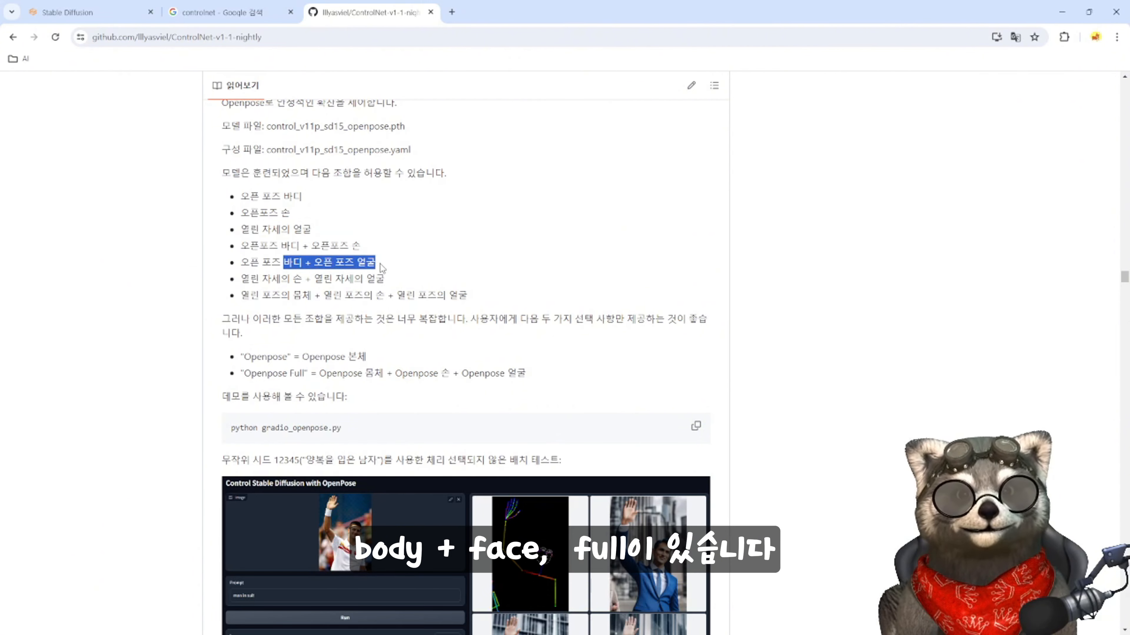
{"action": "left_click_drag", "start_coordinate": [289, 279], "coordinate": [387, 280]}
{"action": "left_click_drag", "start_coordinate": [241, 295], "coordinate": [409, 296]}
{"action": "scroll", "coordinate": [410, 296], "scroll_direction": "down", "scroll_amount": 2}
{"action": "left_click_drag", "start_coordinate": [240, 177], "coordinate": [467, 178]}
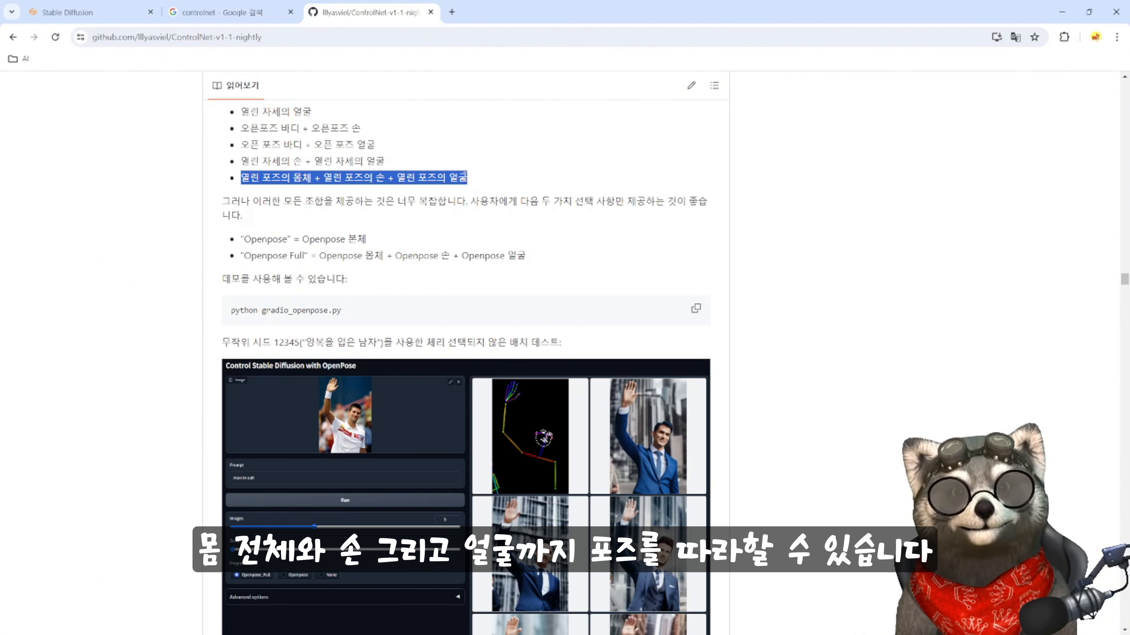
{"action": "scroll", "coordinate": [475, 296], "scroll_direction": "down", "scroll_amount": 2}
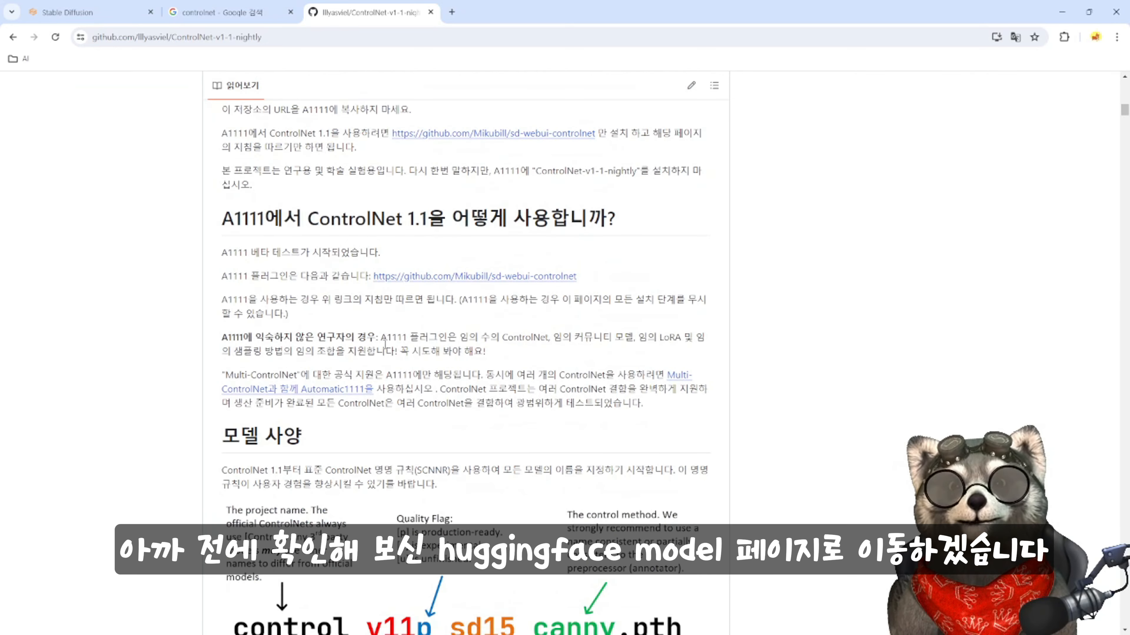
- Open the HuggingFace model page linked in the README and examine the names and sizes of the ControlNet-v1-1 SD 1.5 model files
{"action": "scroll", "coordinate": [312, 323], "scroll_direction": "down", "scroll_amount": 10}
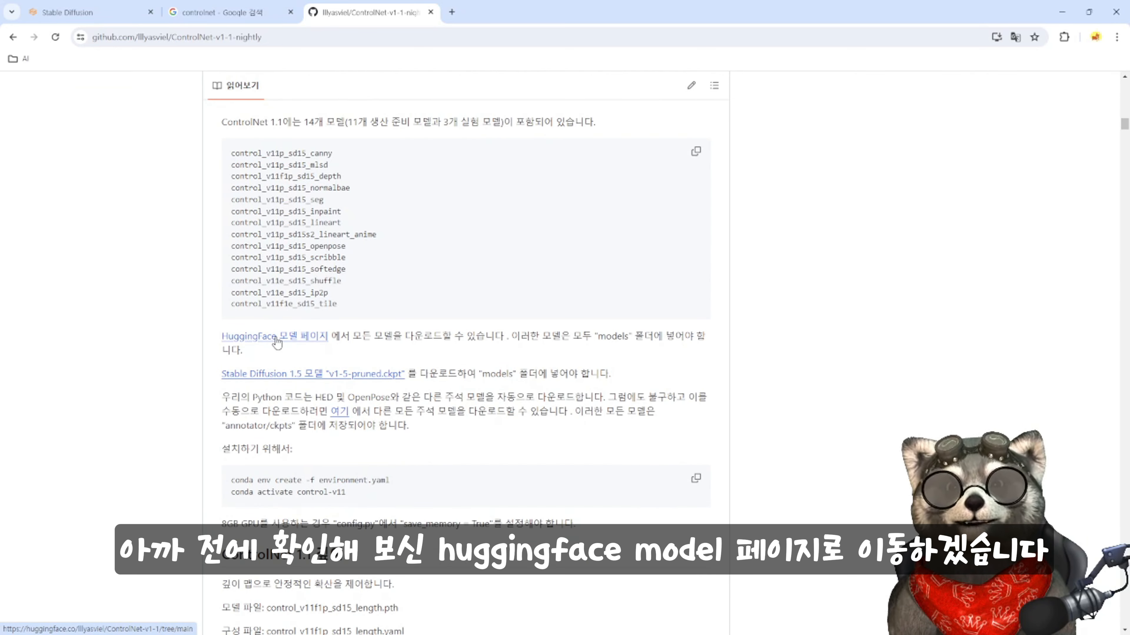
{"action": "left_click", "coordinate": [277, 343]}
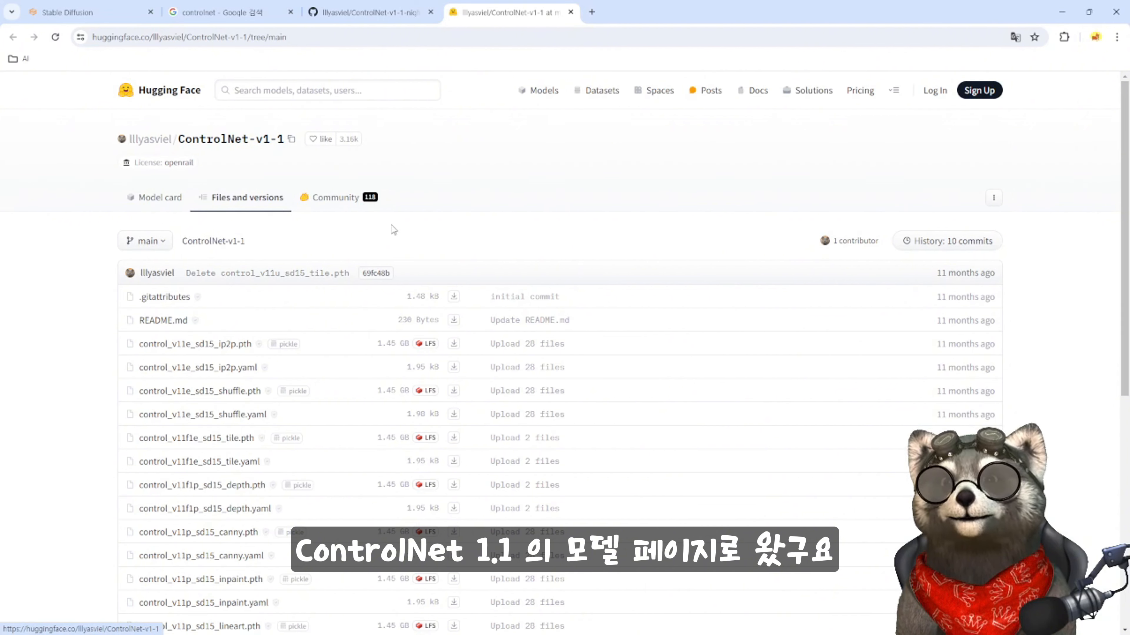
{"action": "scroll", "coordinate": [401, 224], "scroll_direction": "down", "scroll_amount": 1}
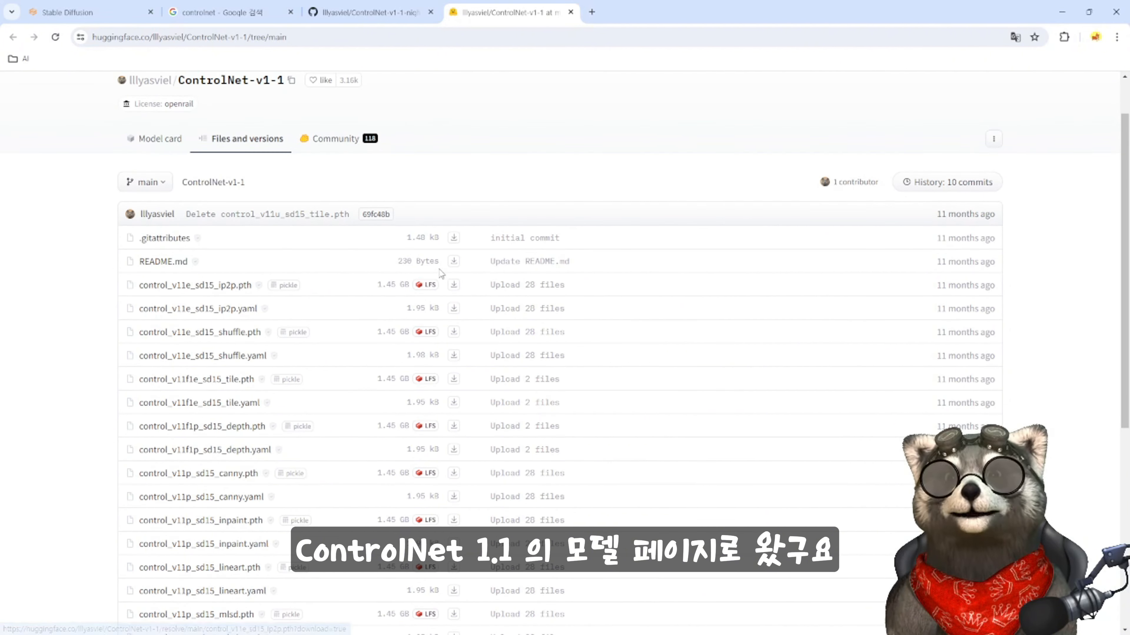
{"action": "scroll", "coordinate": [364, 382], "scroll_direction": "down", "scroll_amount": 5}
{"action": "scroll", "coordinate": [338, 376], "scroll_direction": "up", "scroll_amount": 4}
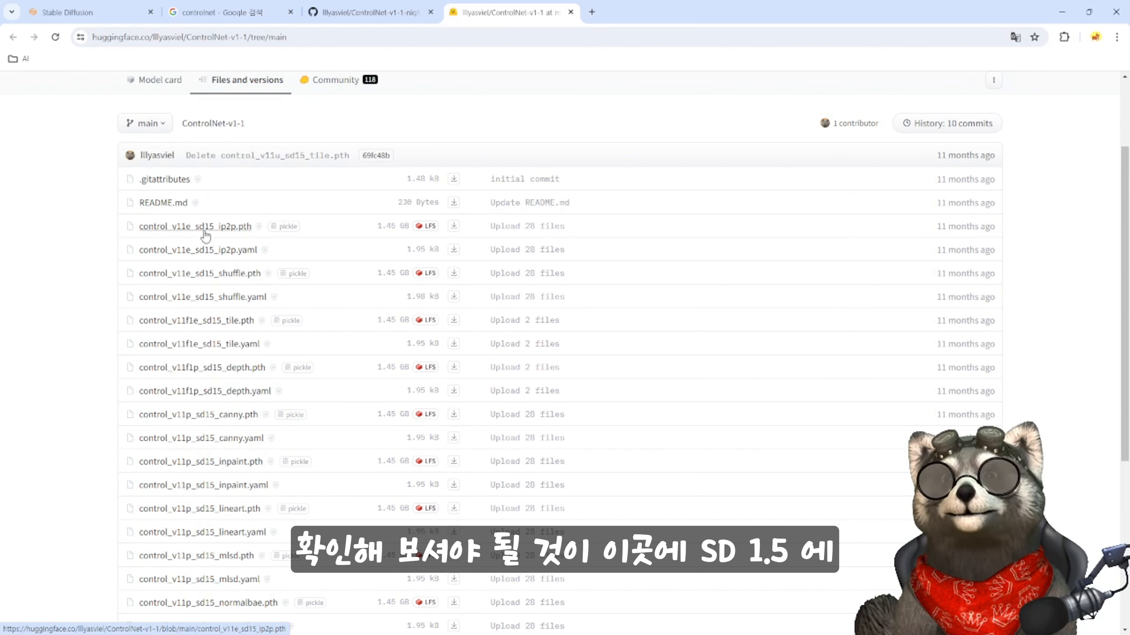
{"action": "left_click_drag", "start_coordinate": [378, 226], "coordinate": [414, 228]}
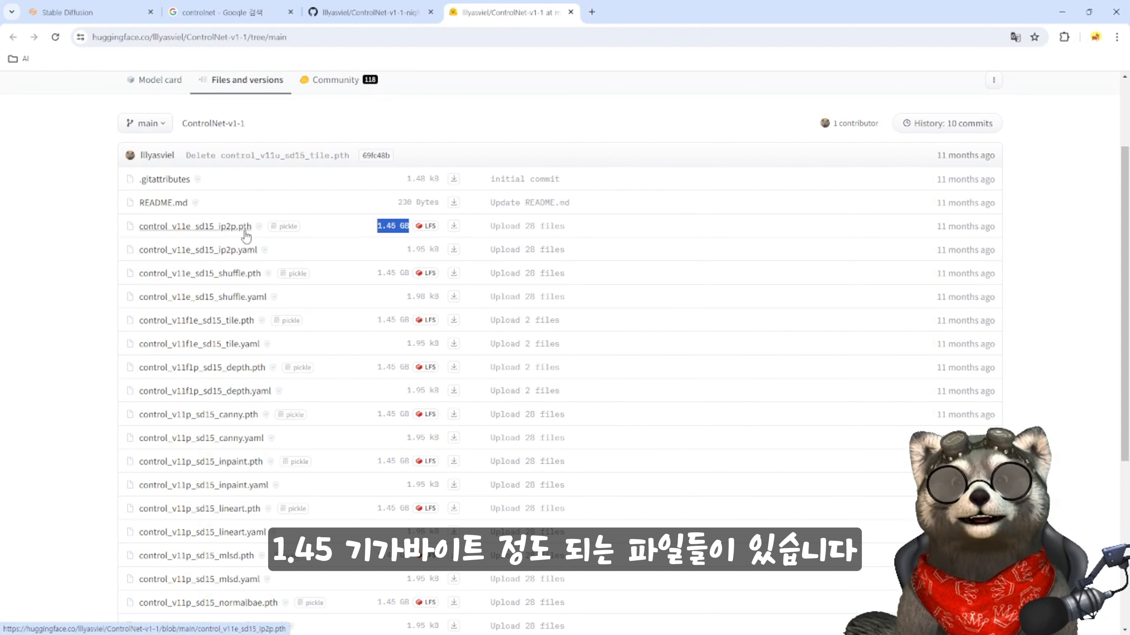
{"action": "scroll", "coordinate": [276, 285], "scroll_direction": "up", "scroll_amount": 3}
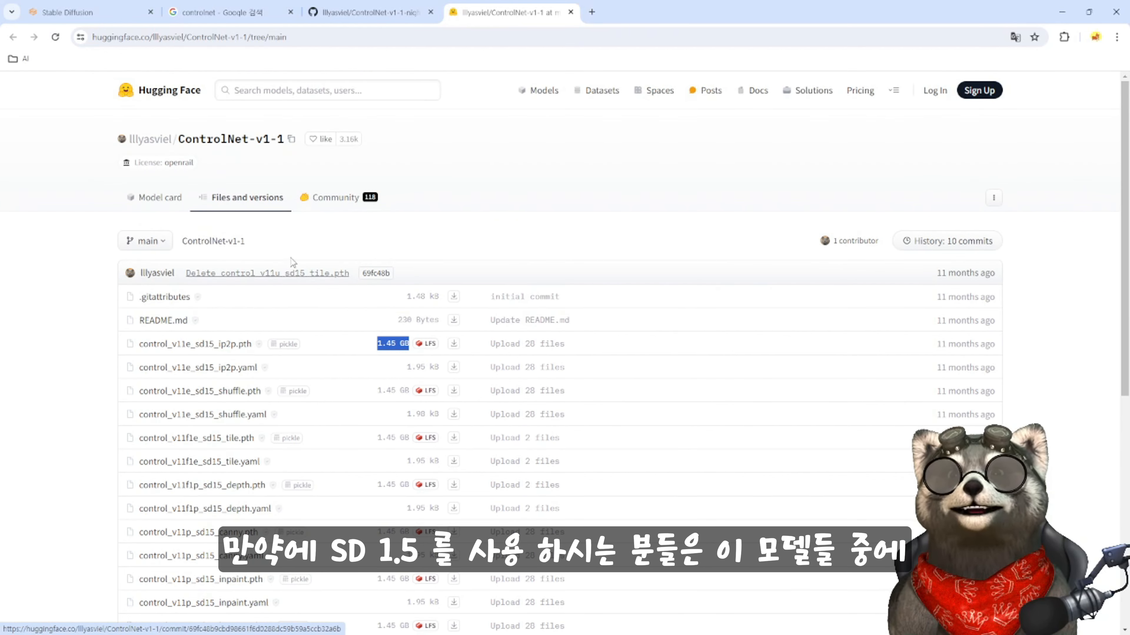
{"action": "scroll", "coordinate": [338, 351], "scroll_direction": "down", "scroll_amount": 4}
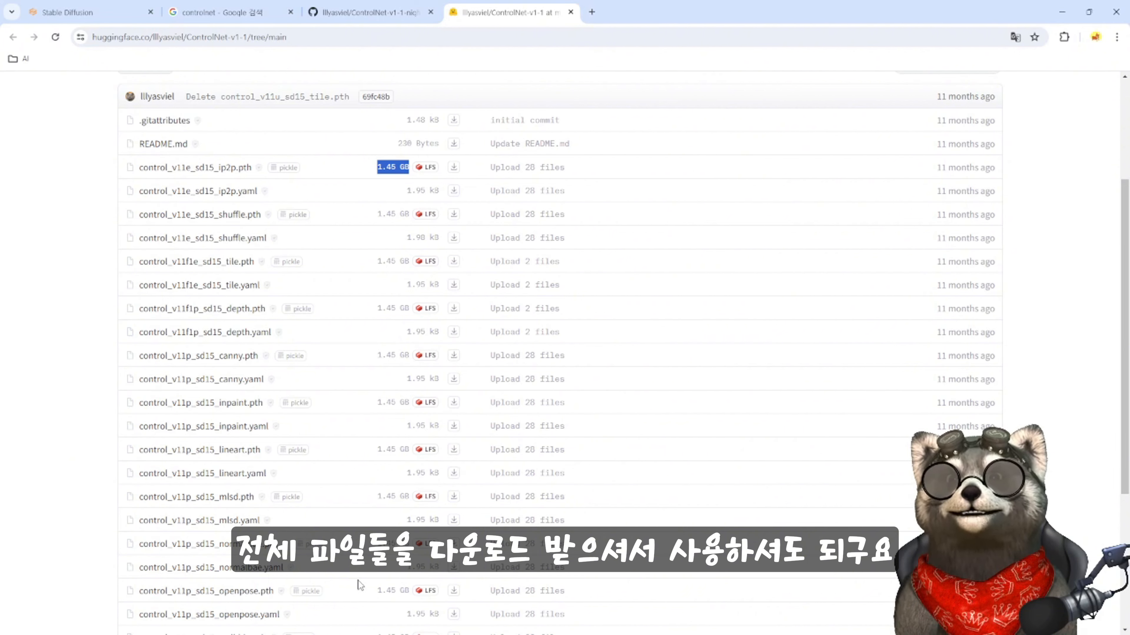
{"action": "scroll", "coordinate": [371, 519], "scroll_direction": "down", "scroll_amount": 5}
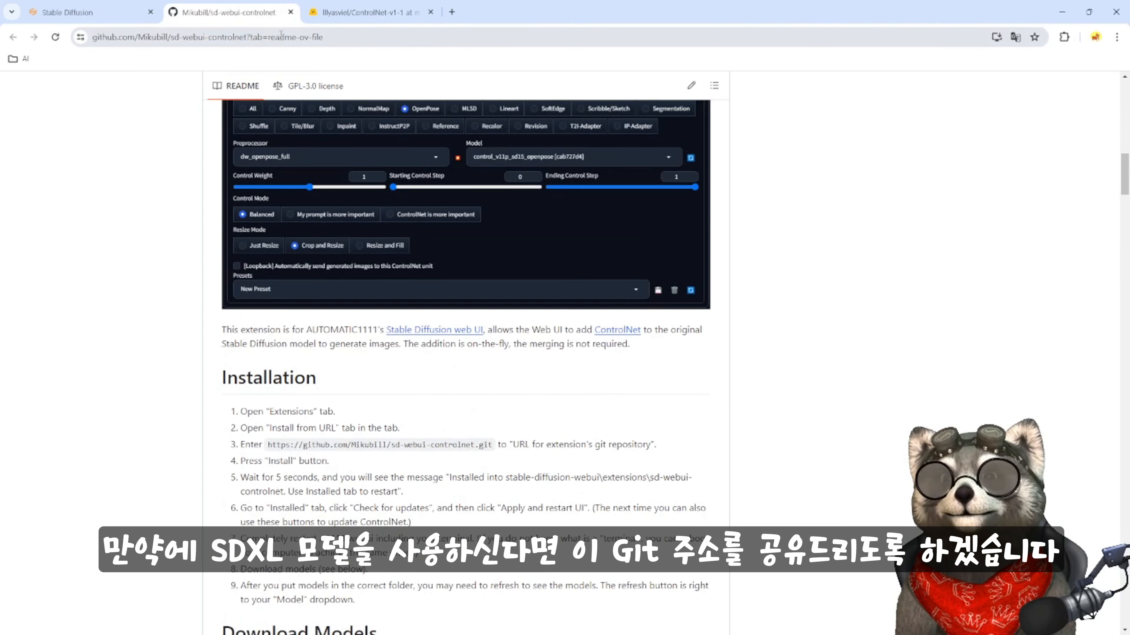
- Read the Download Models section of the Mikubill/sd-webui-controlnet README and open its ControlNet 1.1 HuggingFace link in a new tab
{"action": "left_click", "coordinate": [281, 36]}
{"action": "scroll", "coordinate": [212, 270], "scroll_direction": "up", "scroll_amount": 15}
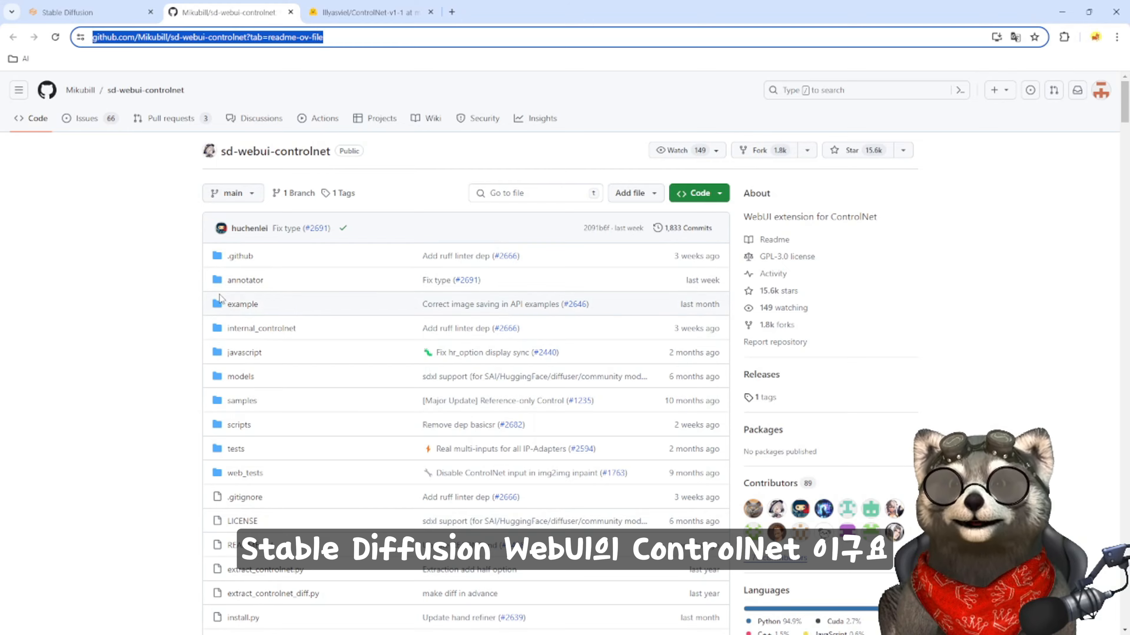
{"action": "scroll", "coordinate": [192, 320], "scroll_direction": "down", "scroll_amount": 15}
{"action": "left_click_drag", "start_coordinate": [222, 396], "coordinate": [401, 402]}
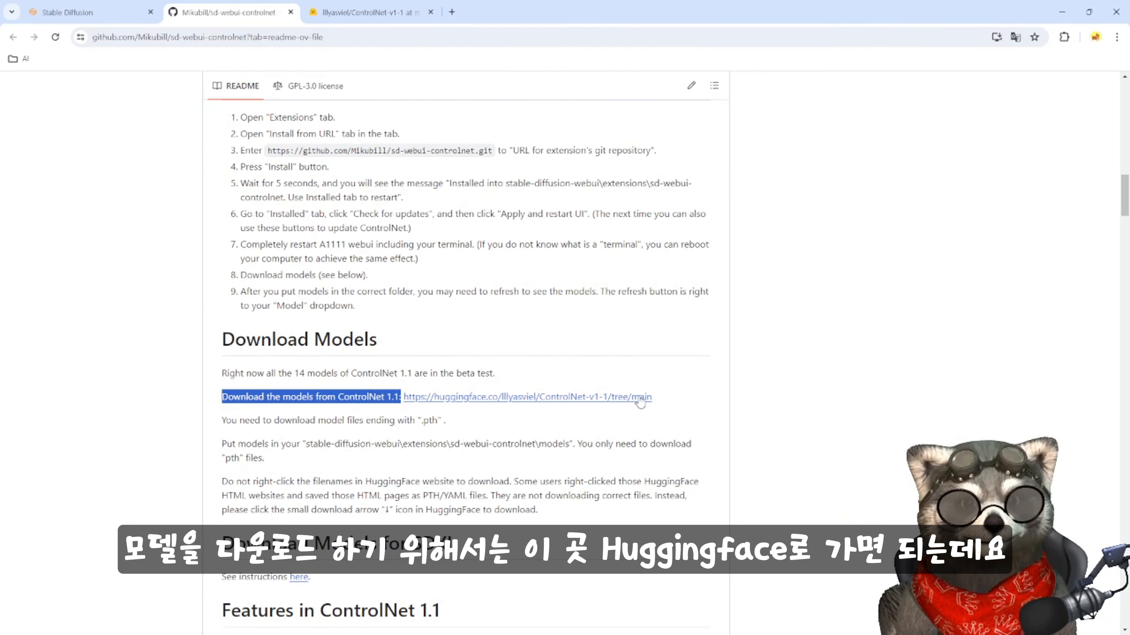
{"action": "left_click_drag", "start_coordinate": [295, 374], "coordinate": [299, 374]}
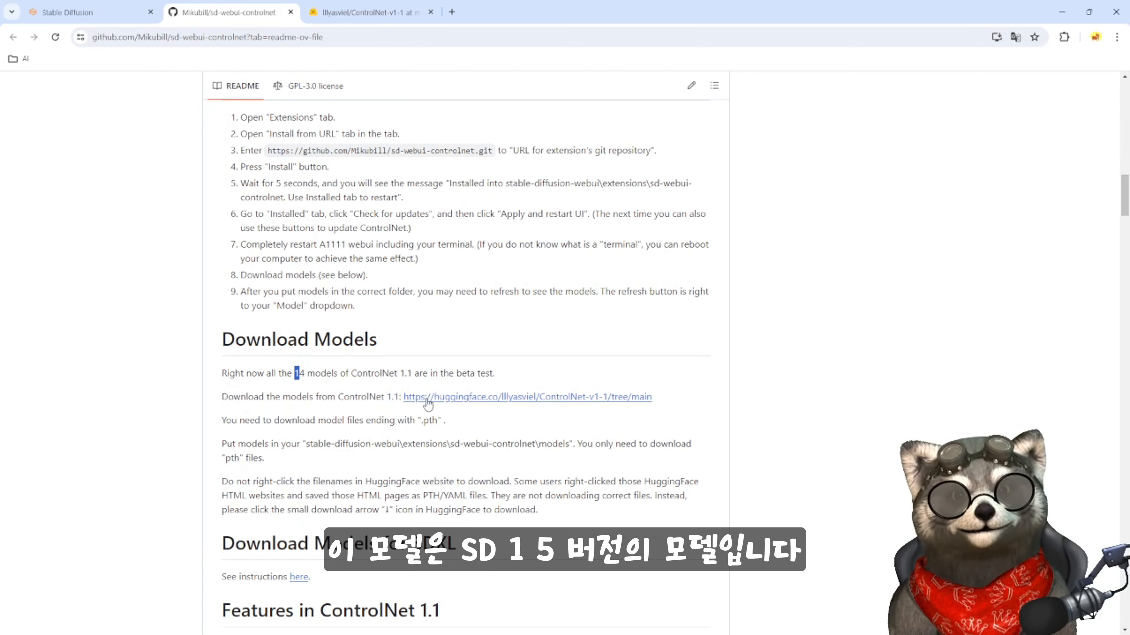
{"action": "middle_click", "coordinate": [447, 402]}
{"action": "left_click", "coordinate": [385, 14]}
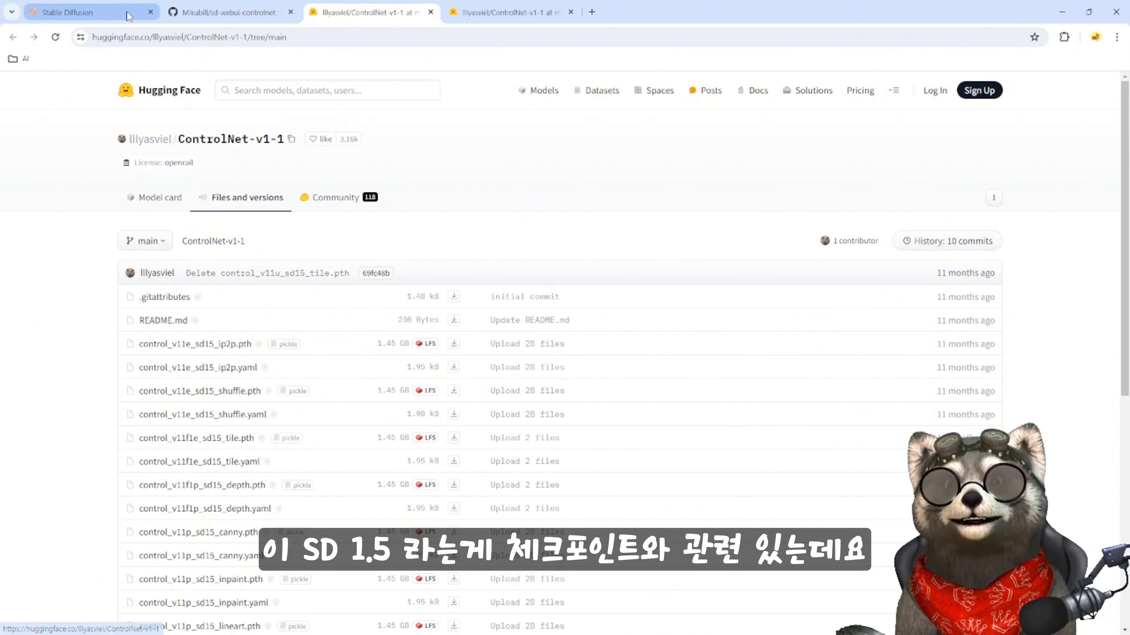
- Check the selected checkpoint in the Stable Diffusion web UI, then switch to Stability Matrix and examine the DreamShaper and DreamShaper XL checkpoints
{"action": "left_click", "coordinate": [80, 12]}
{"action": "scroll", "coordinate": [131, 172], "scroll_direction": "up", "scroll_amount": 8}
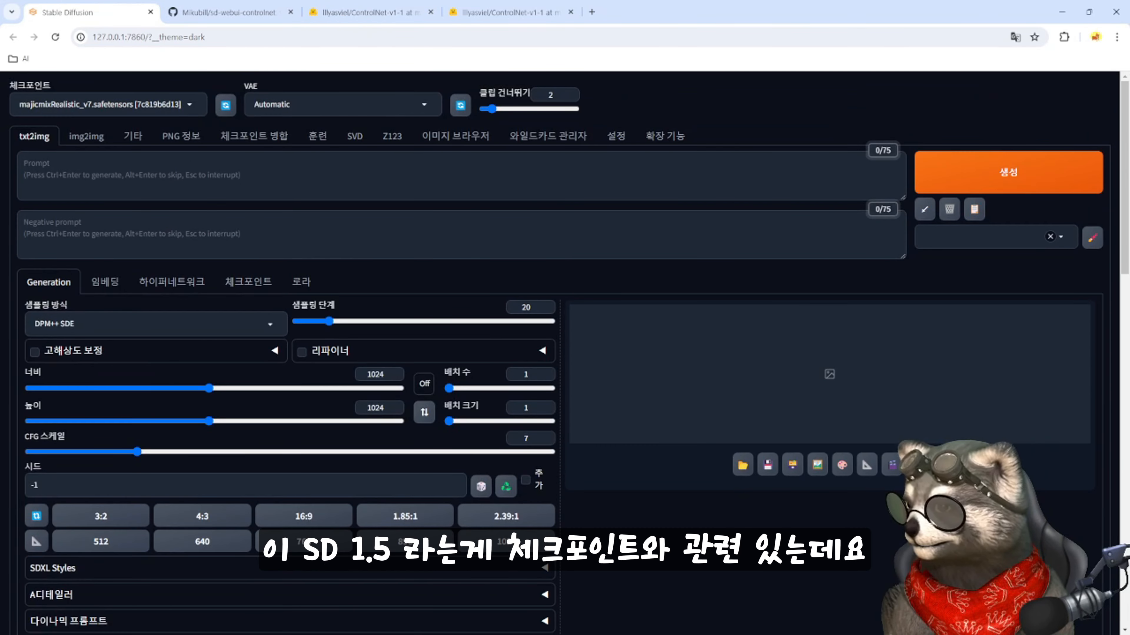
{"action": "key", "text": "alt+Tab"}
{"action": "left_click", "coordinate": [233, 263]}
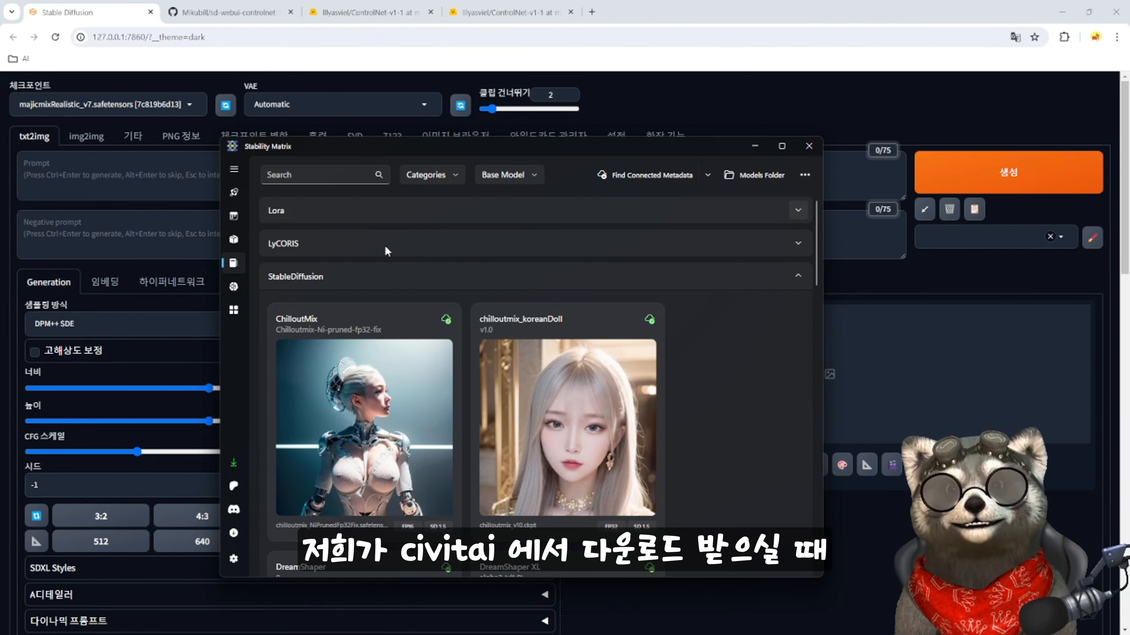
{"action": "scroll", "coordinate": [735, 425], "scroll_direction": "down", "scroll_amount": 1}
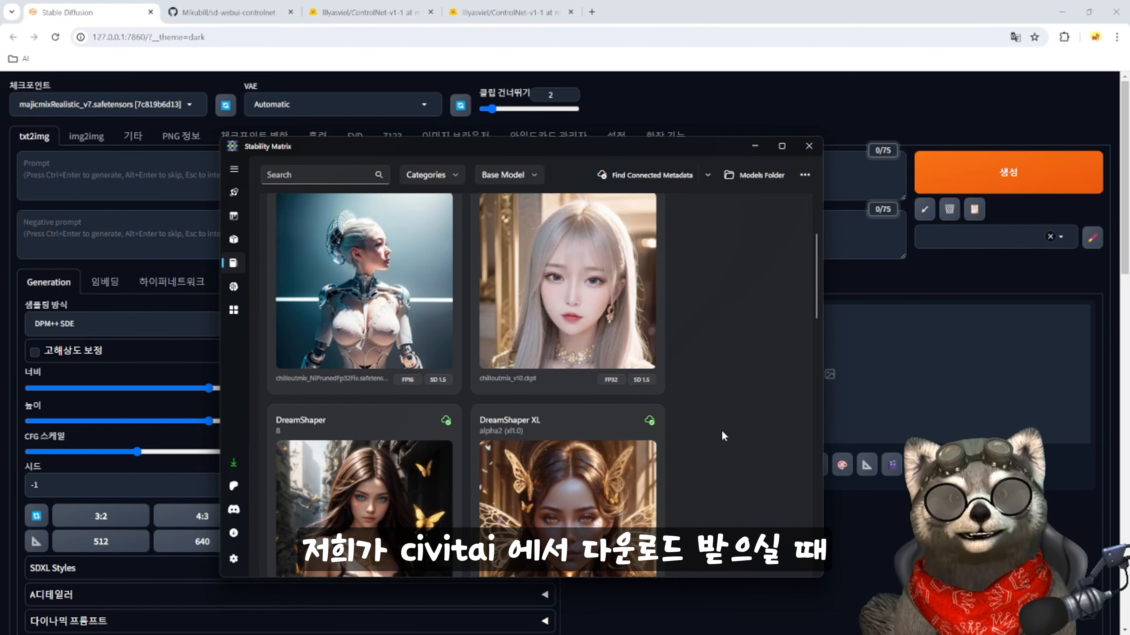
{"action": "scroll", "coordinate": [723, 436], "scroll_direction": "down", "scroll_amount": 2}
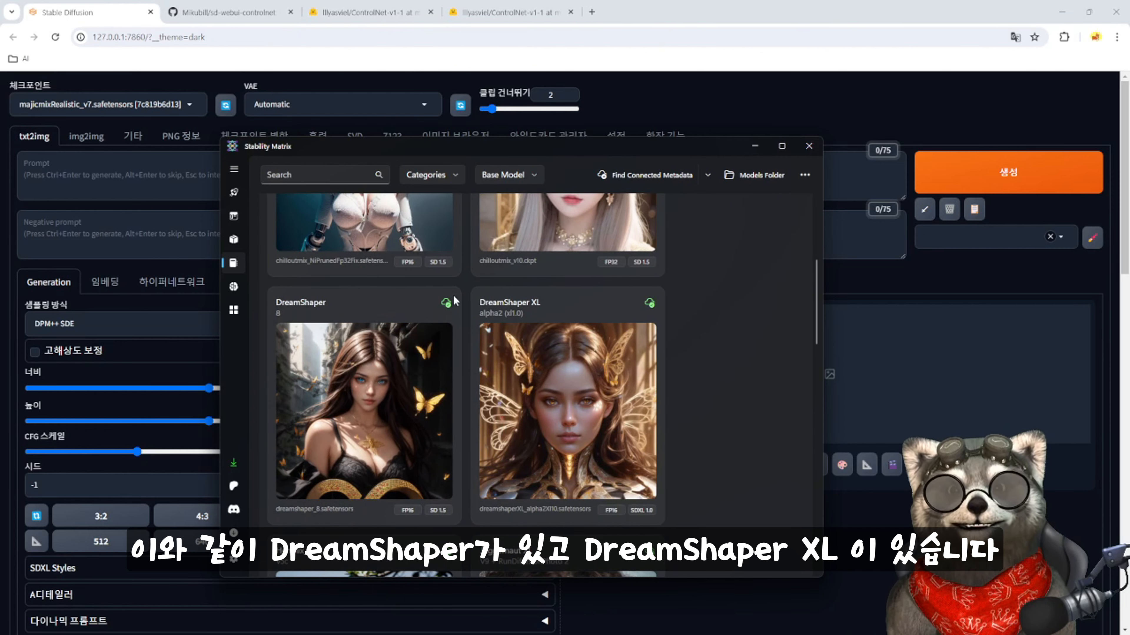
{"action": "mouse_move", "coordinate": [511, 304]}
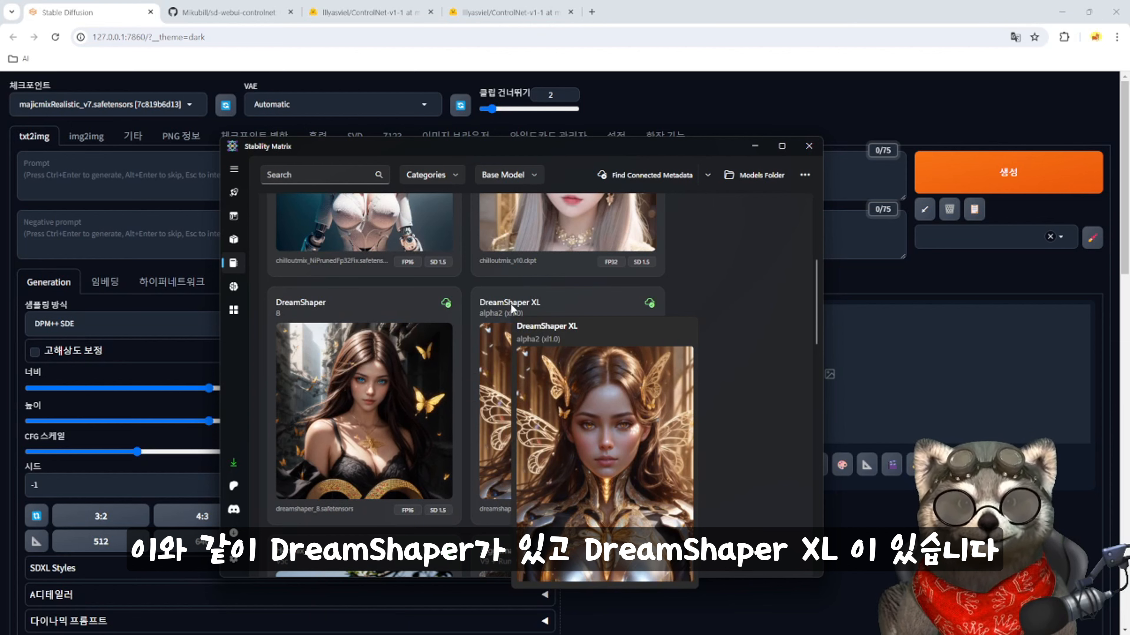
- Open the DreamShaper checkpoint's CivitAI page from Stability Matrix and check its base model
{"action": "right_click", "coordinate": [385, 438]}
{"action": "left_click", "coordinate": [443, 474]}
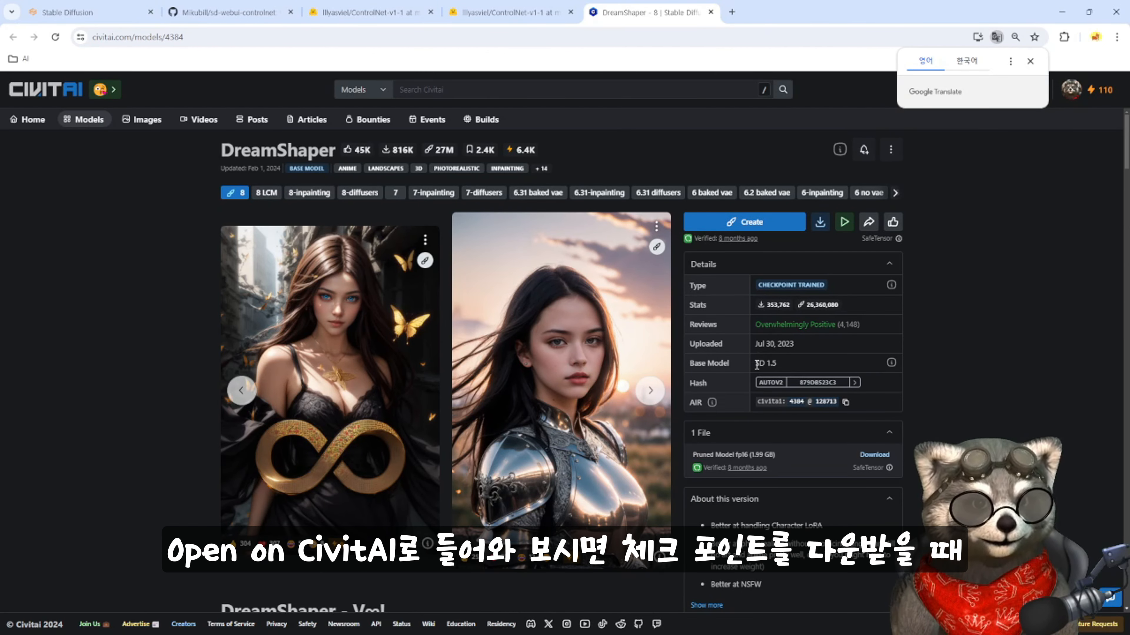
{"action": "left_click_drag", "start_coordinate": [756, 364], "coordinate": [781, 368]}
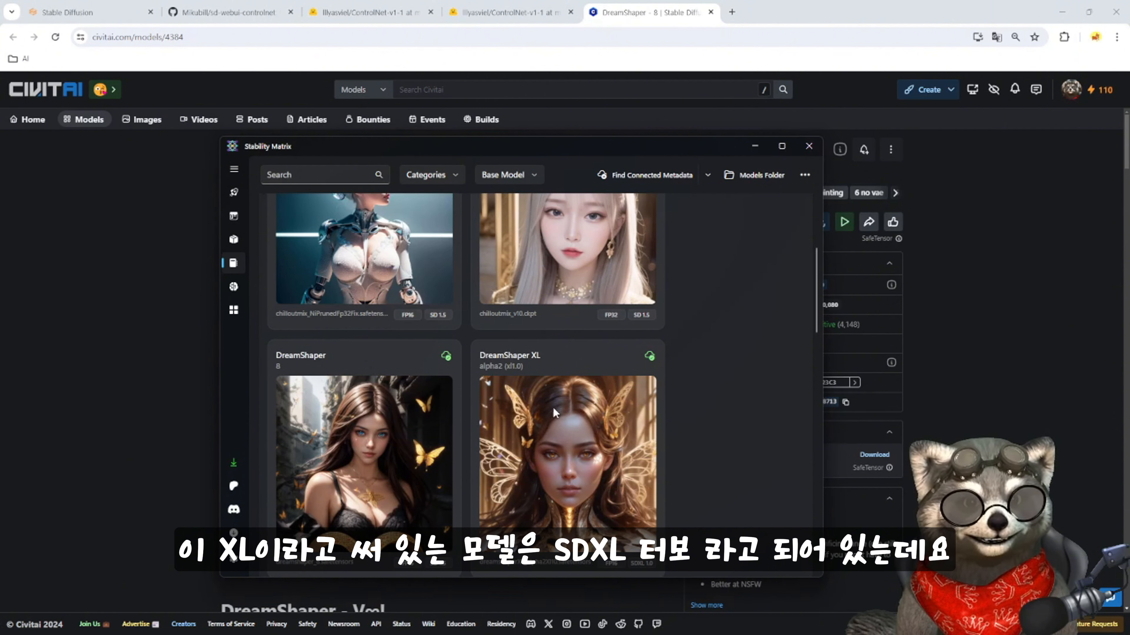
- Open the DreamShaper XL checkpoint's CivitAI page and check the base model of its v2.1 Turbo DPM++ SDE and alpha2 (xl1.0) versions
{"action": "right_click", "coordinate": [587, 458]}
{"action": "left_click", "coordinate": [614, 487]}
{"action": "left_click_drag", "start_coordinate": [755, 363], "coordinate": [797, 372]}
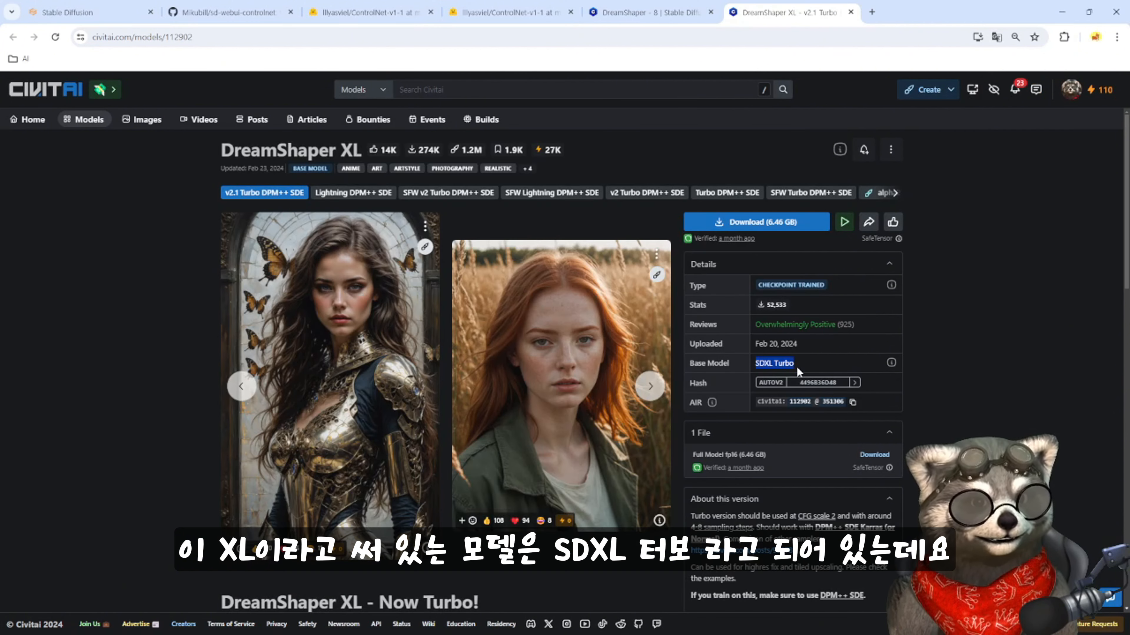
{"action": "left_click", "coordinate": [666, 13]}
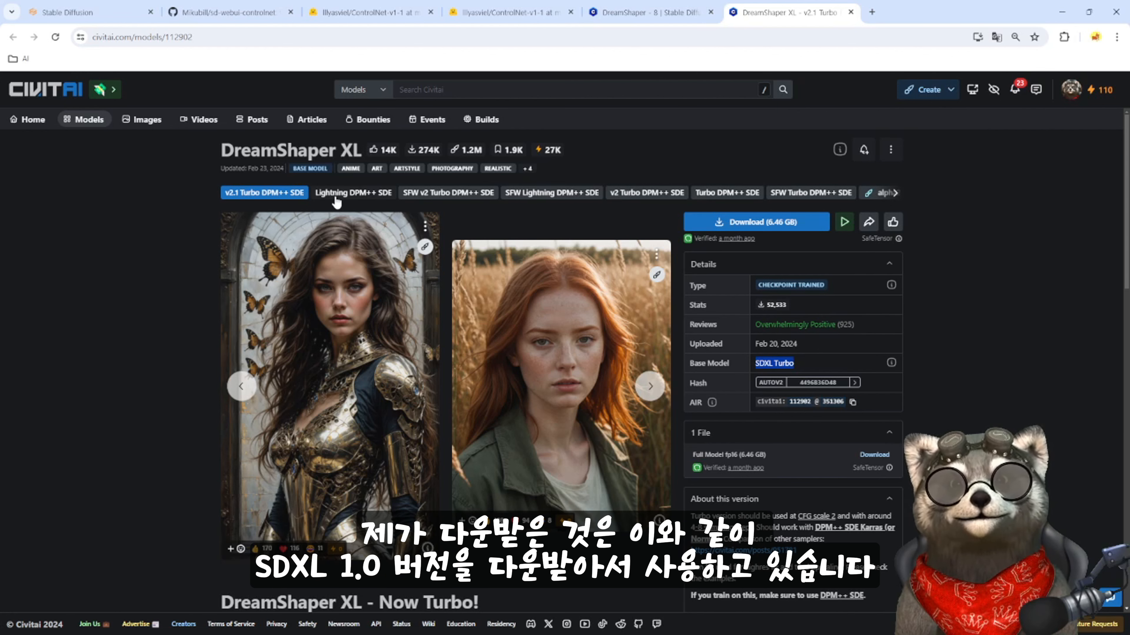
{"action": "left_click", "coordinate": [878, 192]}
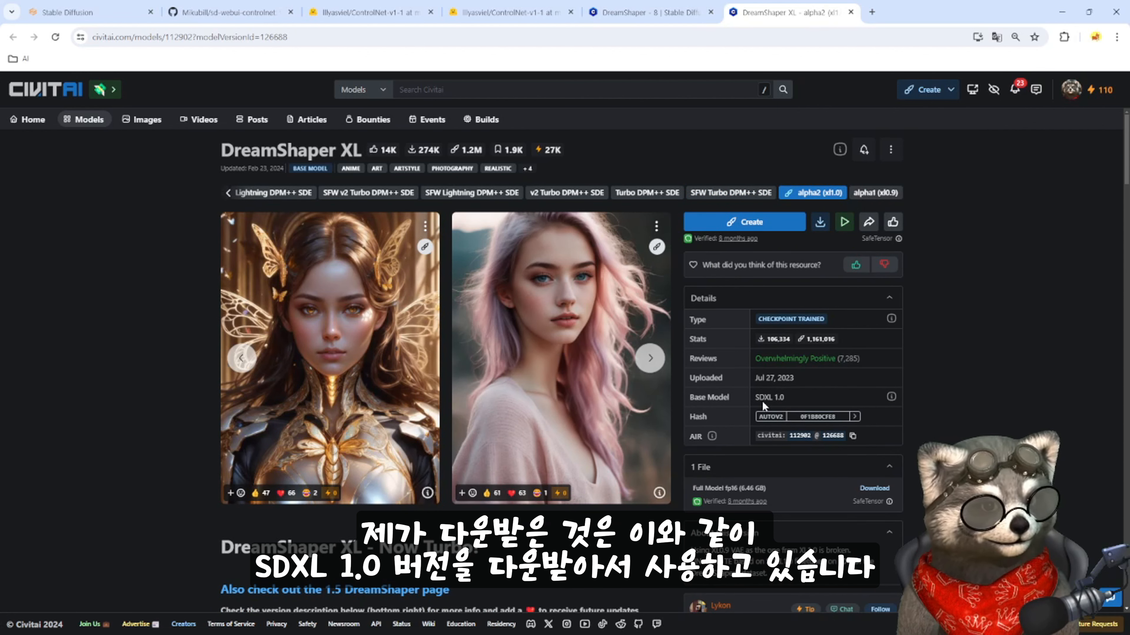
{"action": "left_click_drag", "start_coordinate": [755, 402], "coordinate": [783, 401]}
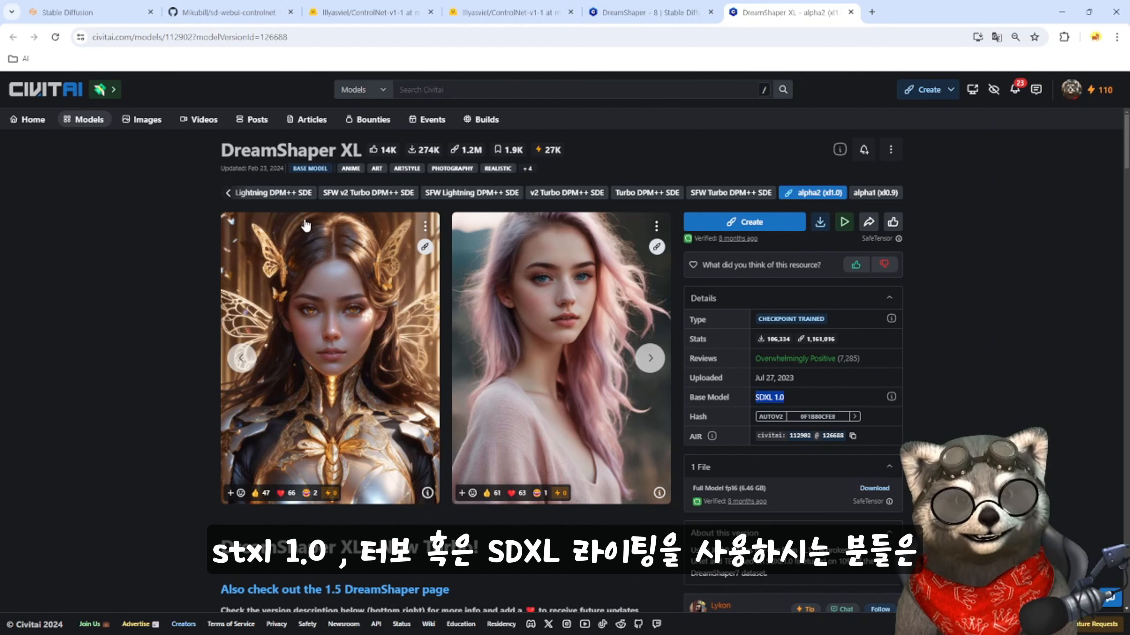
- Check the base model of the SFW v2 Turbo and SFW Lightning DPM++ SDE versions of DreamShaper XL on CivitAI
{"action": "left_click", "coordinate": [449, 194]}
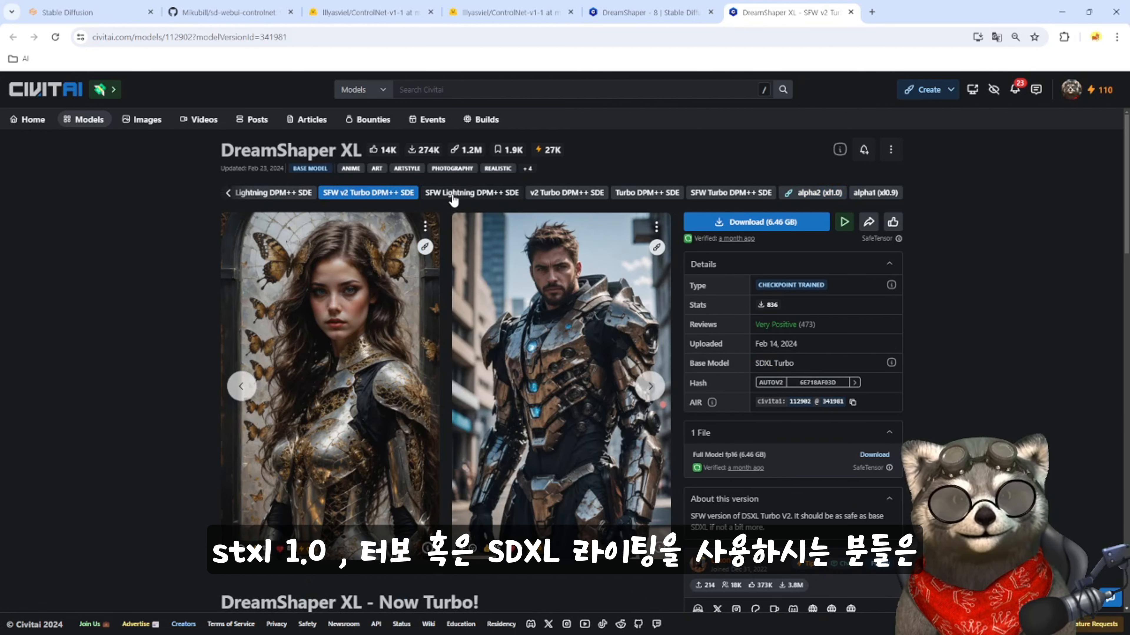
{"action": "left_click_drag", "start_coordinate": [752, 362], "coordinate": [813, 369]}
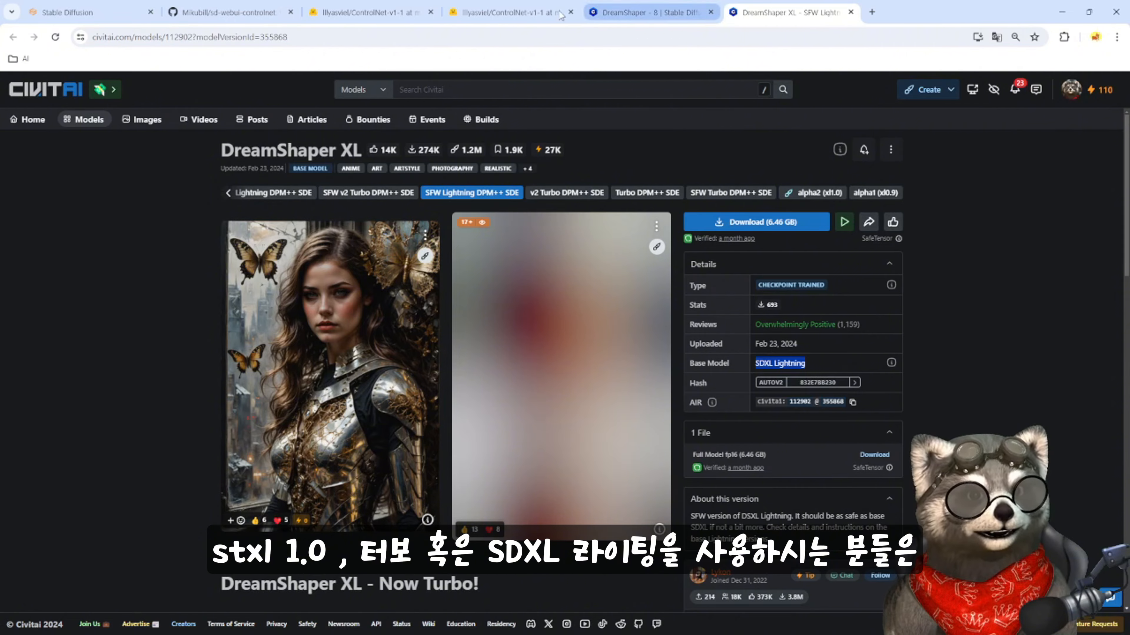
- Return to the sd-webui-controlnet README and open the instructions link under Download Models for SDXL in a new tab
{"action": "left_click", "coordinate": [514, 11]}
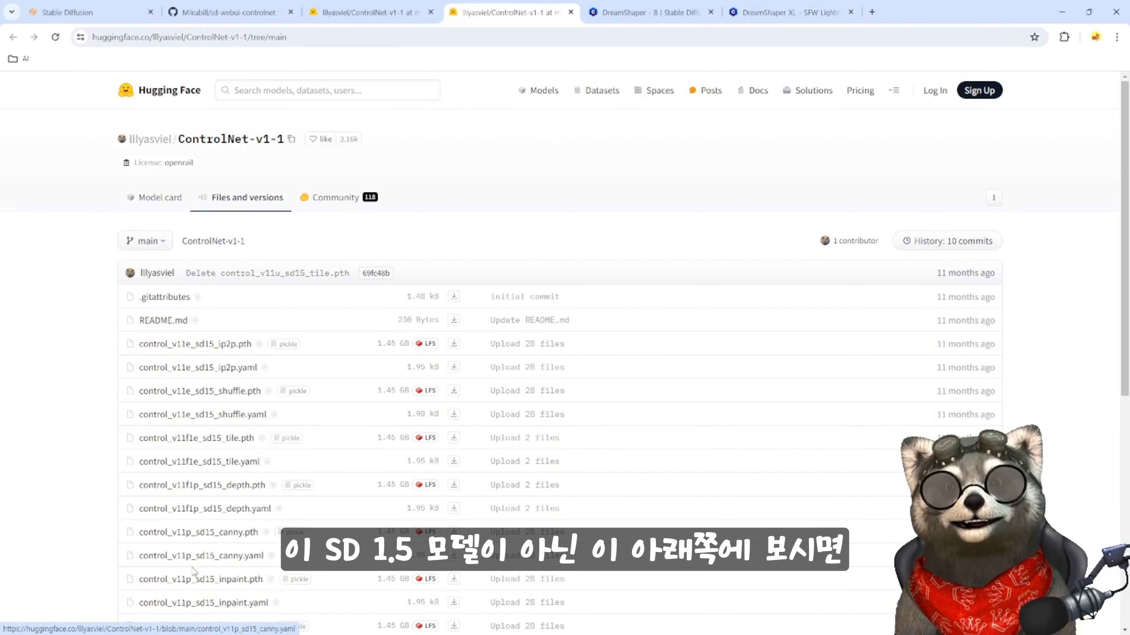
{"action": "left_click", "coordinate": [249, 13]}
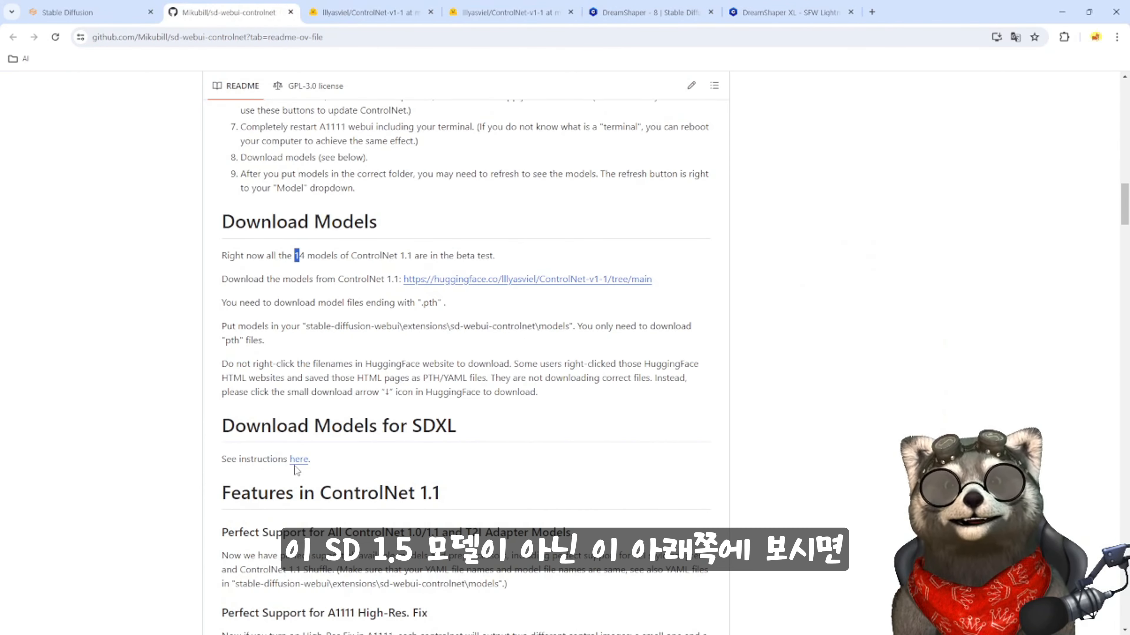
{"action": "left_click_drag", "start_coordinate": [223, 425], "coordinate": [456, 436]}
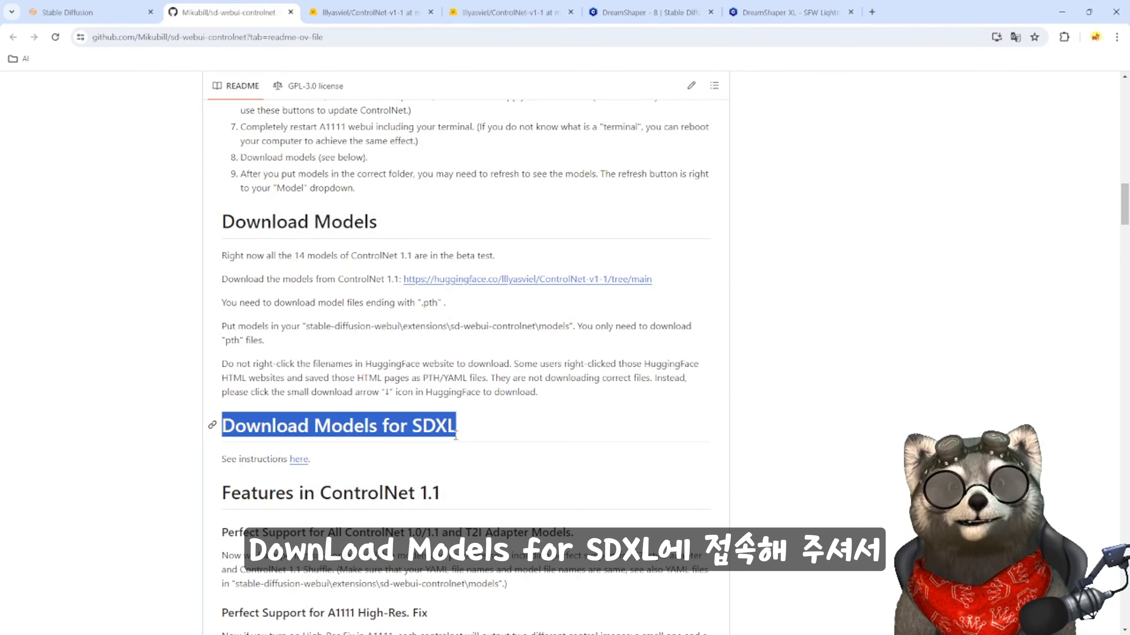
{"action": "left_click", "coordinate": [304, 466], "text": "ctrl"}
{"action": "left_click", "coordinate": [383, 14]}
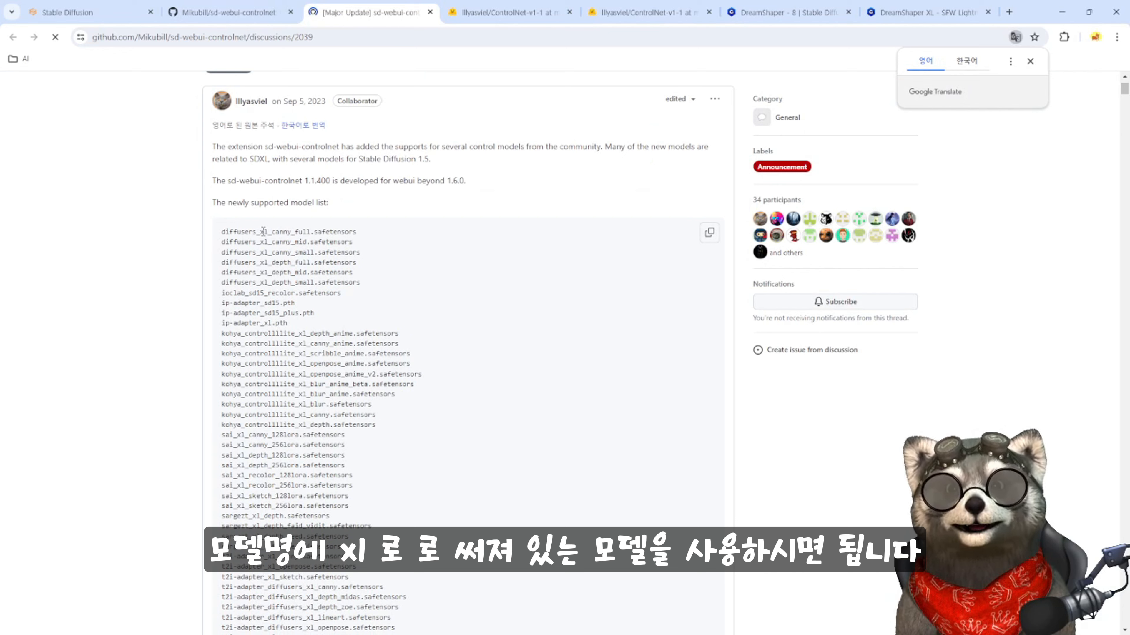
- Examine the "xl" marking in the file names of the newly supported model list
{"action": "left_click_drag", "start_coordinate": [261, 232], "coordinate": [270, 285]}
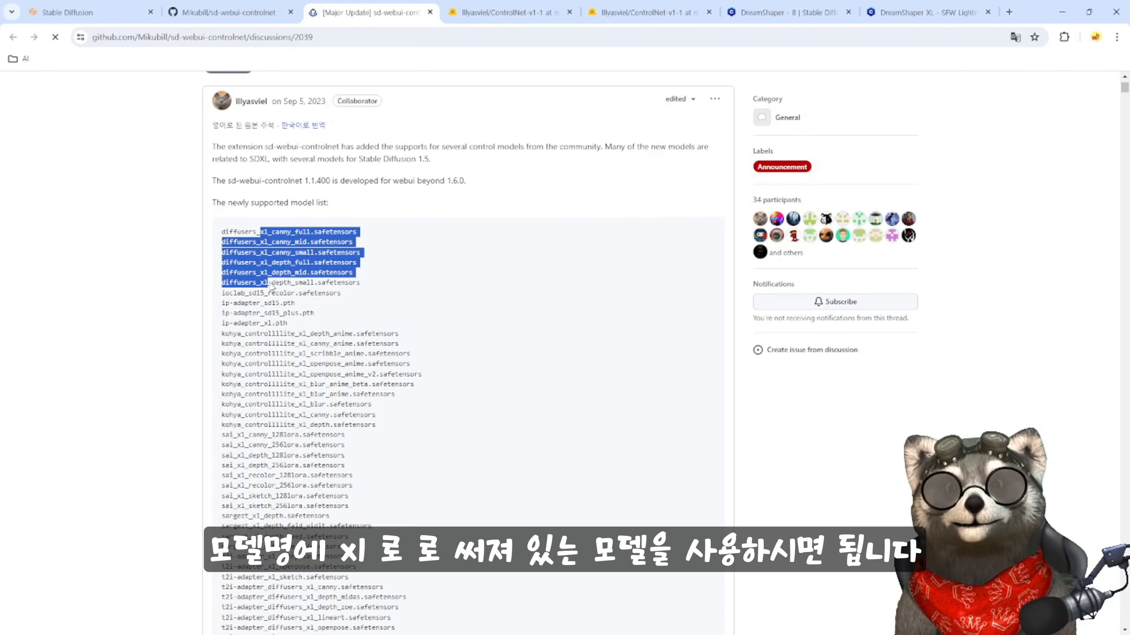
{"action": "left_click_drag", "start_coordinate": [262, 232], "coordinate": [266, 232]}
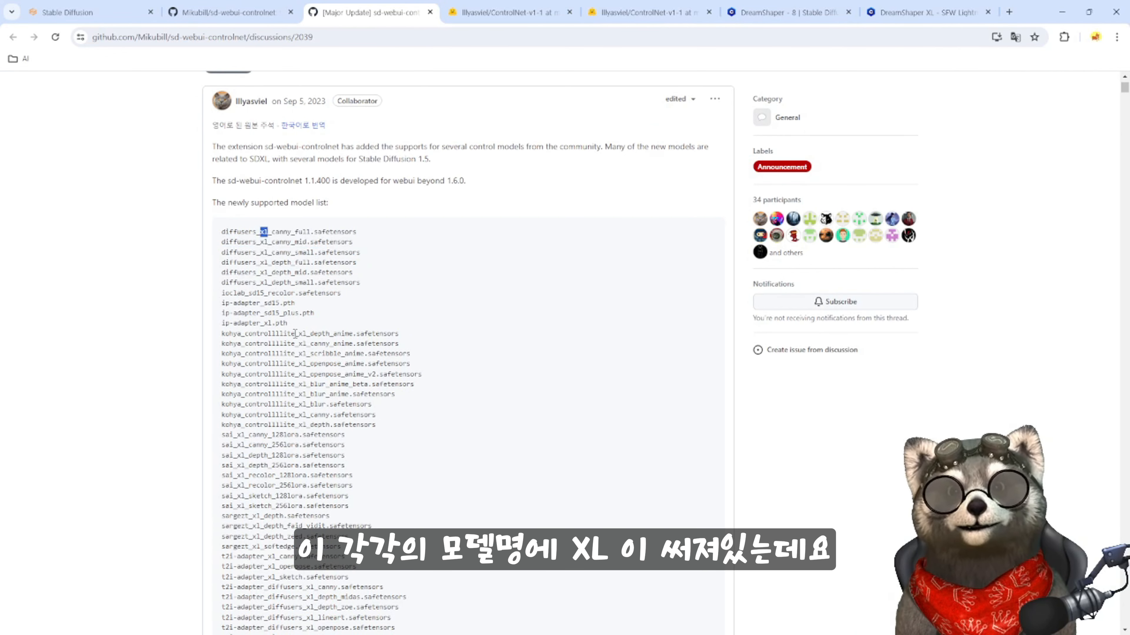
{"action": "left_click_drag", "start_coordinate": [298, 333], "coordinate": [306, 333]}
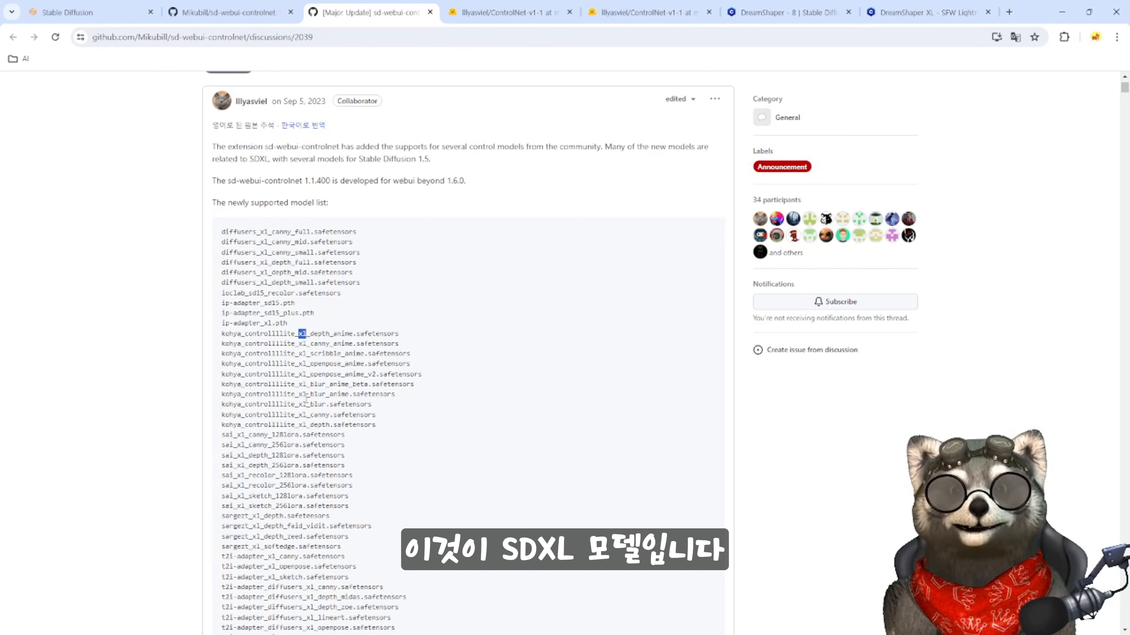
- Find the Hugging Face mirror link for lllyasviel/sd_control_collection below the model list and open it in a new tab
{"action": "scroll", "coordinate": [306, 399], "scroll_direction": "down", "scroll_amount": 20}
{"action": "scroll", "coordinate": [420, 375], "scroll_direction": "up", "scroll_amount": 5}
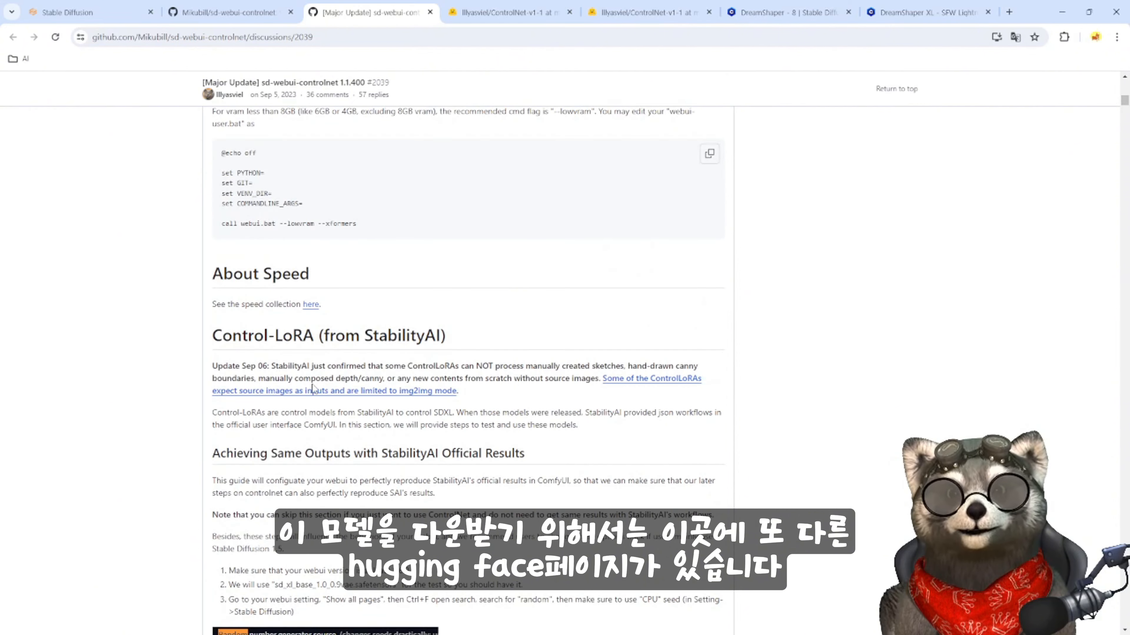
{"action": "scroll", "coordinate": [420, 375], "scroll_direction": "up", "scroll_amount": 5}
{"action": "left_click_drag", "start_coordinate": [218, 229], "coordinate": [292, 230]}
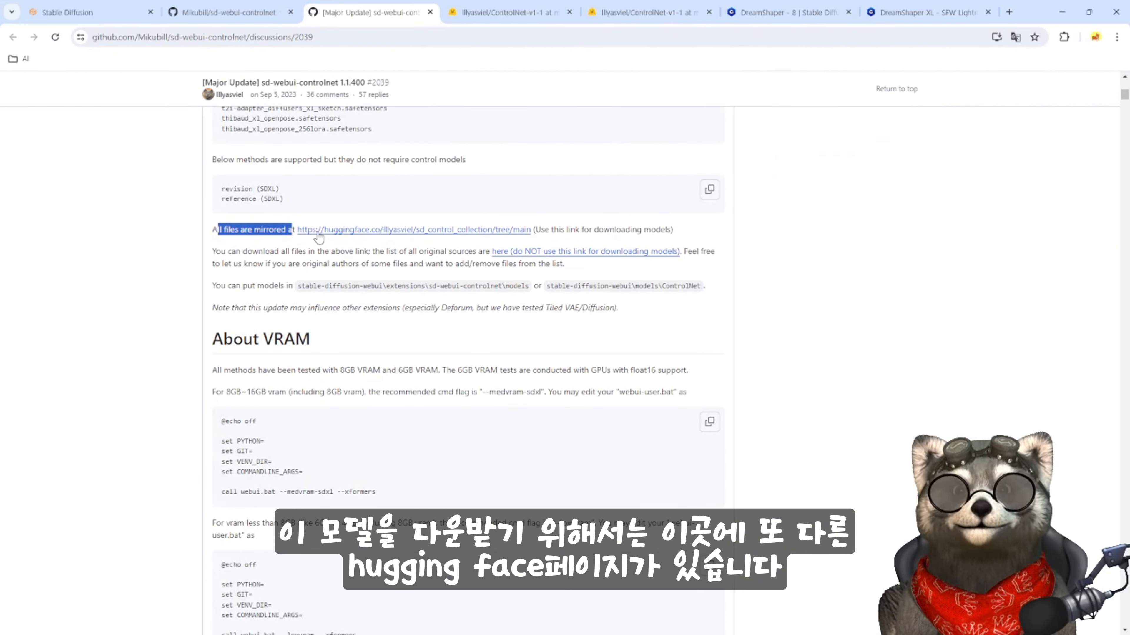
{"action": "middle_click", "coordinate": [336, 230]}
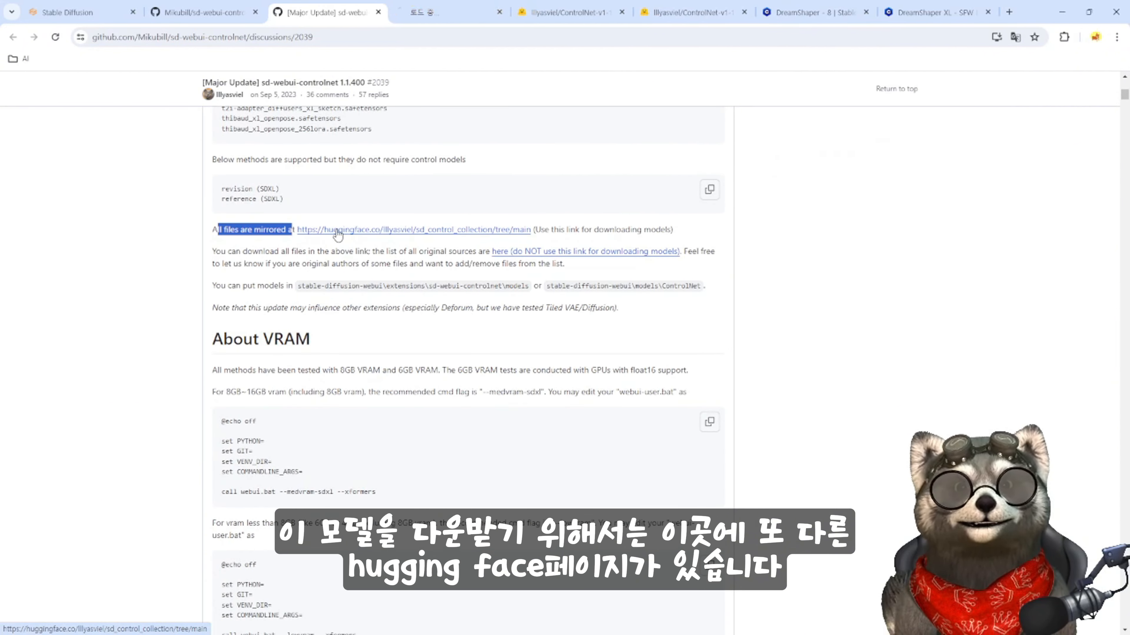
{"action": "left_click", "coordinate": [426, 11]}
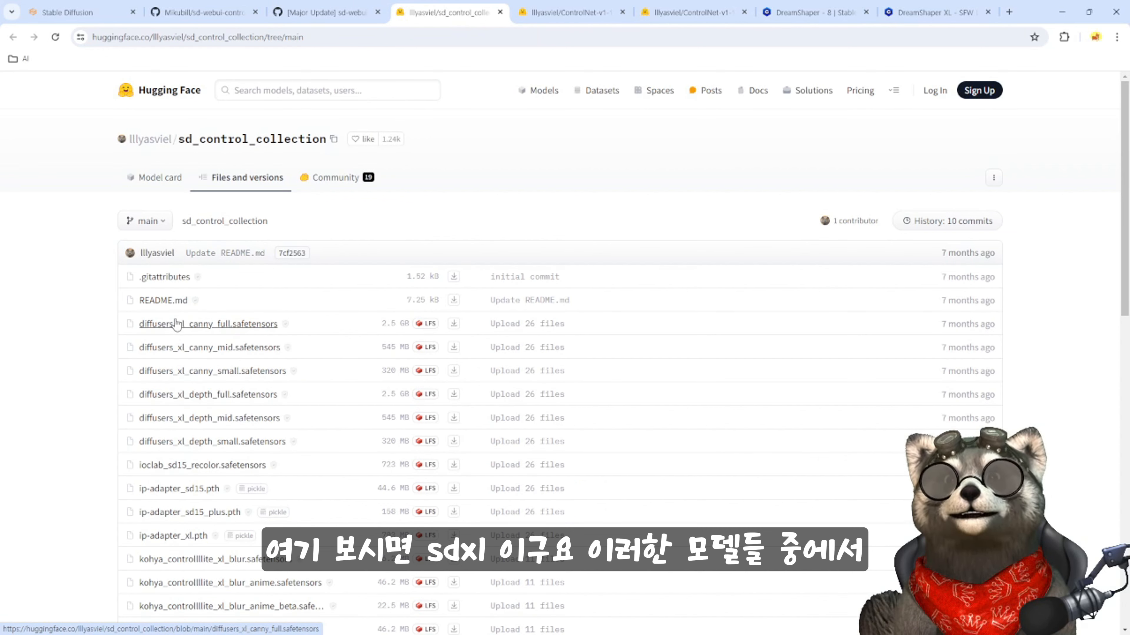
- Browse the sd_control_collection files, then locate control_v11p_sd15_openpose.pth in the ControlNet-v1-1 repository and check its size
{"action": "scroll", "coordinate": [197, 368], "scroll_direction": "down", "scroll_amount": 5}
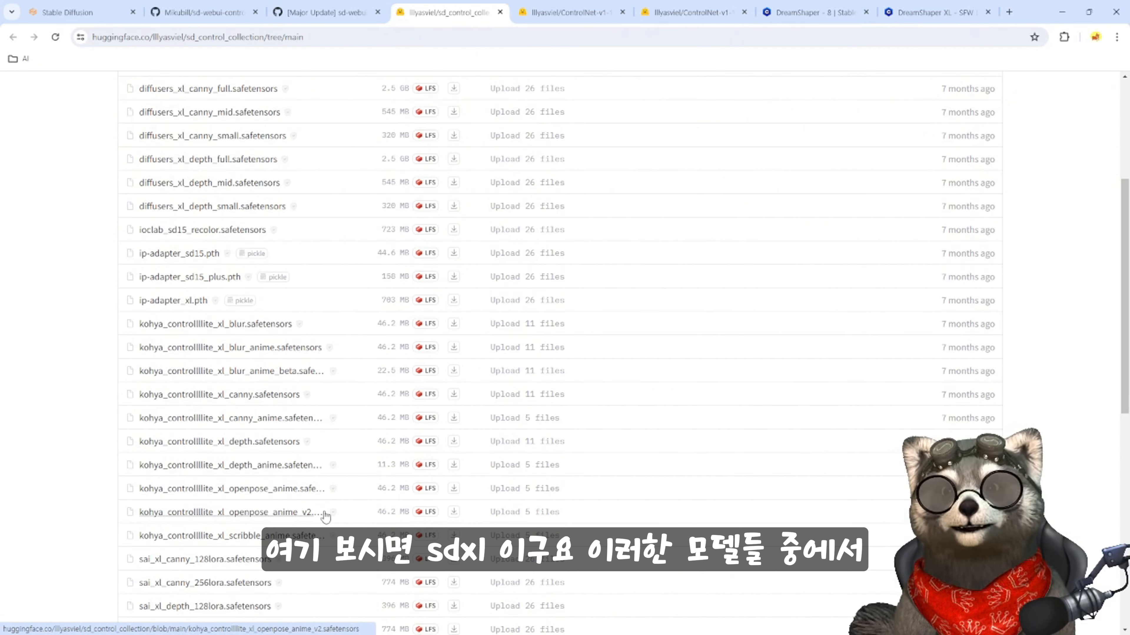
{"action": "scroll", "coordinate": [349, 524], "scroll_direction": "down", "scroll_amount": 6}
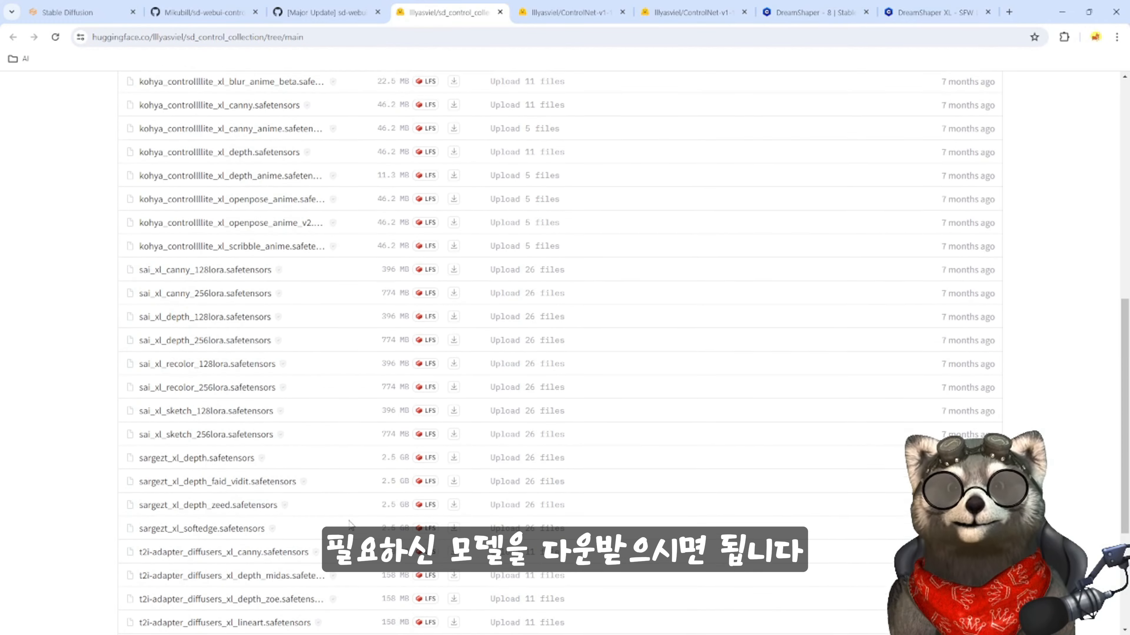
{"action": "scroll", "coordinate": [349, 524], "scroll_direction": "down", "scroll_amount": 4}
{"action": "scroll", "coordinate": [187, 301], "scroll_direction": "up", "scroll_amount": 15}
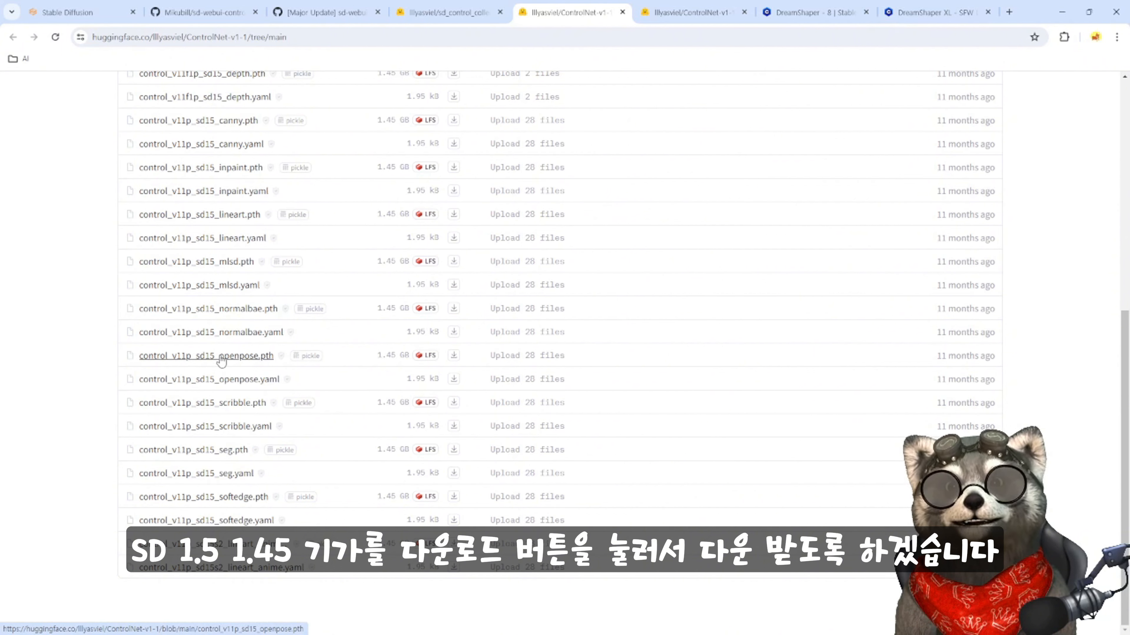
{"action": "double_click", "coordinate": [381, 361]}
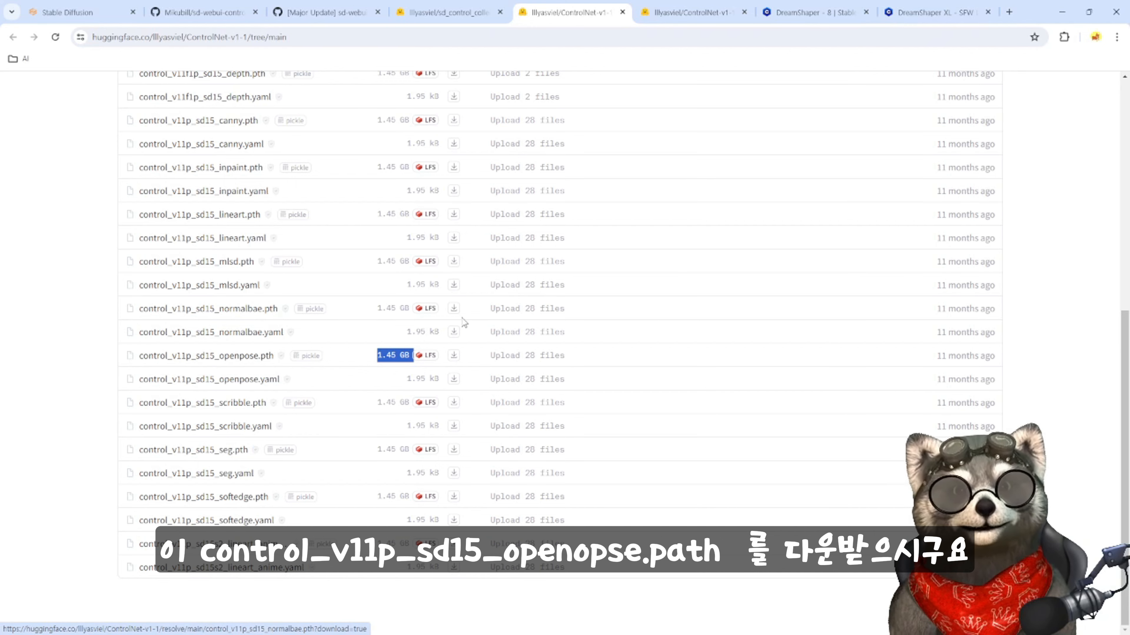
- Search the sd_control_collection file list for "openpose" and locate thibaud_xl_openpose.safetensors
{"action": "left_click", "coordinate": [449, 12]}
{"action": "scroll", "coordinate": [301, 433], "scroll_direction": "down", "scroll_amount": 6}
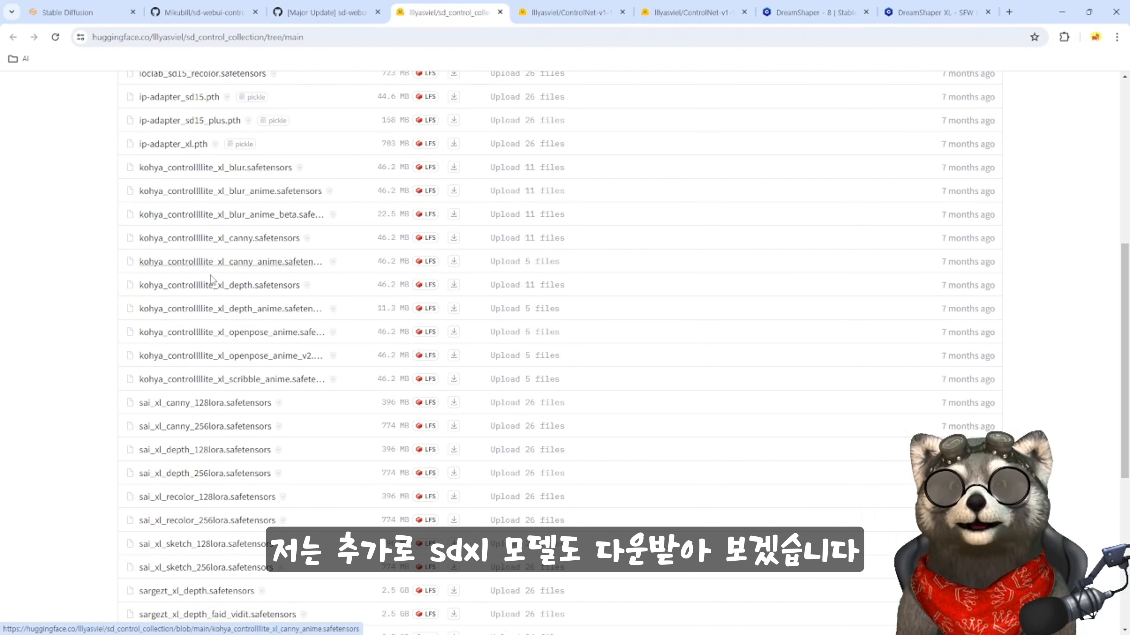
{"action": "scroll", "coordinate": [229, 390], "scroll_direction": "down", "scroll_amount": 7}
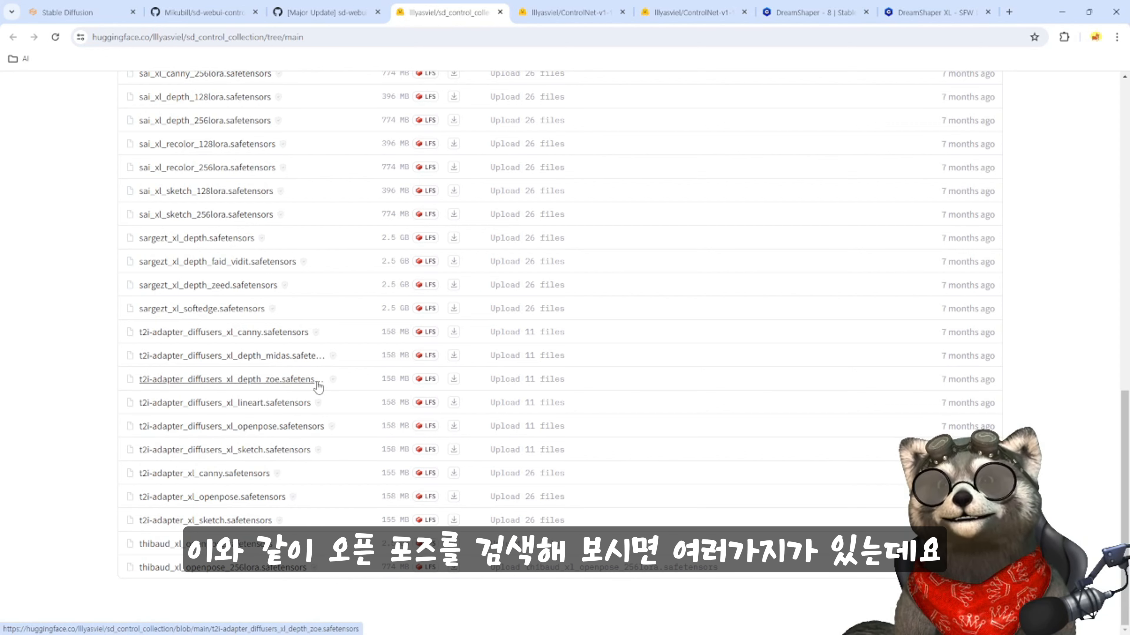
{"action": "key", "text": "ctrl+f"}
{"action": "type", "text": "openpose"}
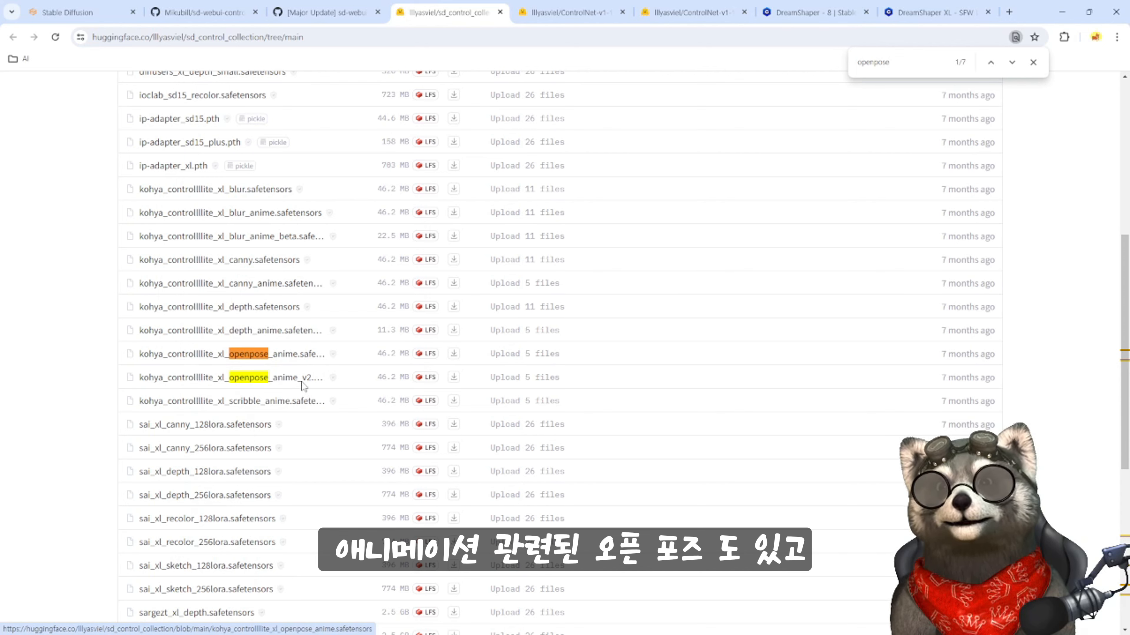
{"action": "scroll", "coordinate": [289, 421], "scroll_direction": "down", "scroll_amount": 5}
{"action": "scroll", "coordinate": [289, 421], "scroll_direction": "down", "scroll_amount": 2}
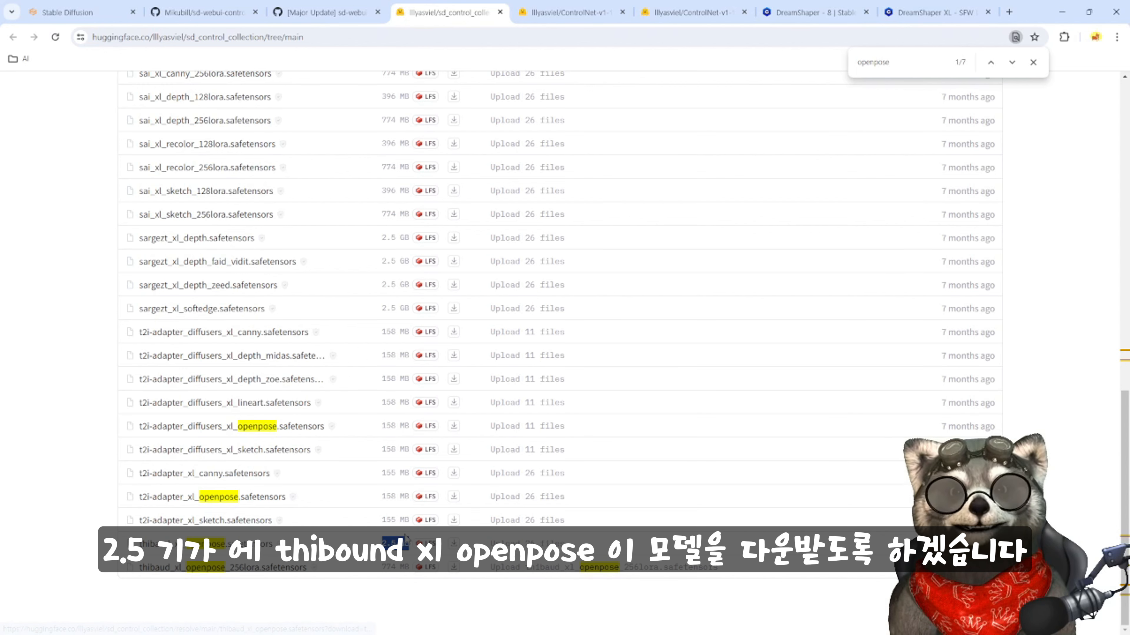
{"action": "left_click", "coordinate": [348, 554]}
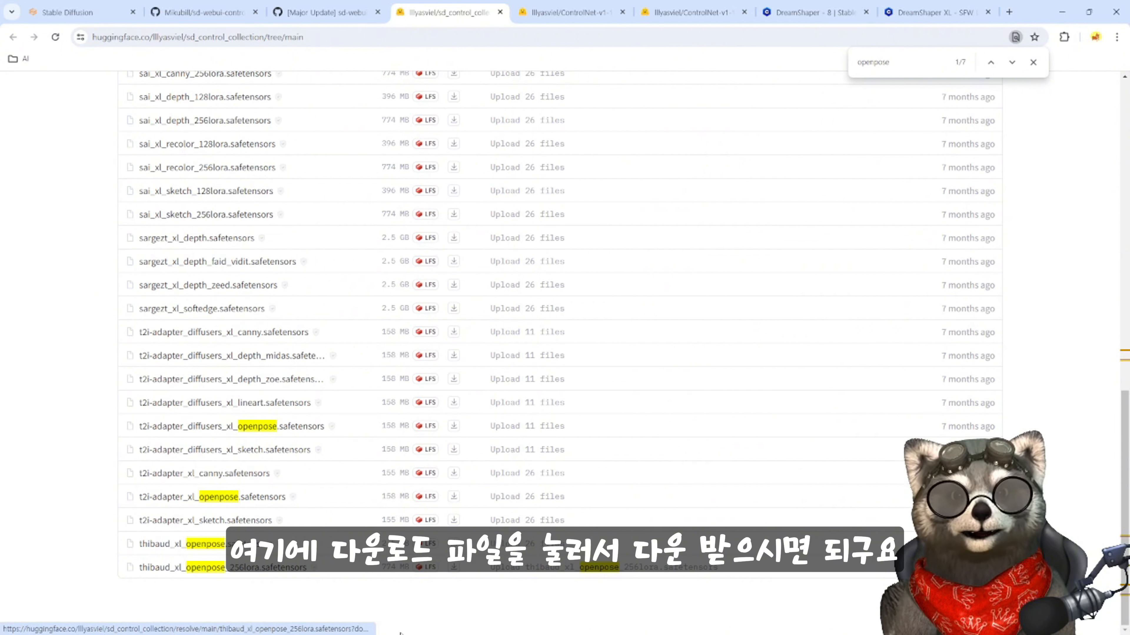
{"action": "left_click", "coordinate": [1032, 61]}
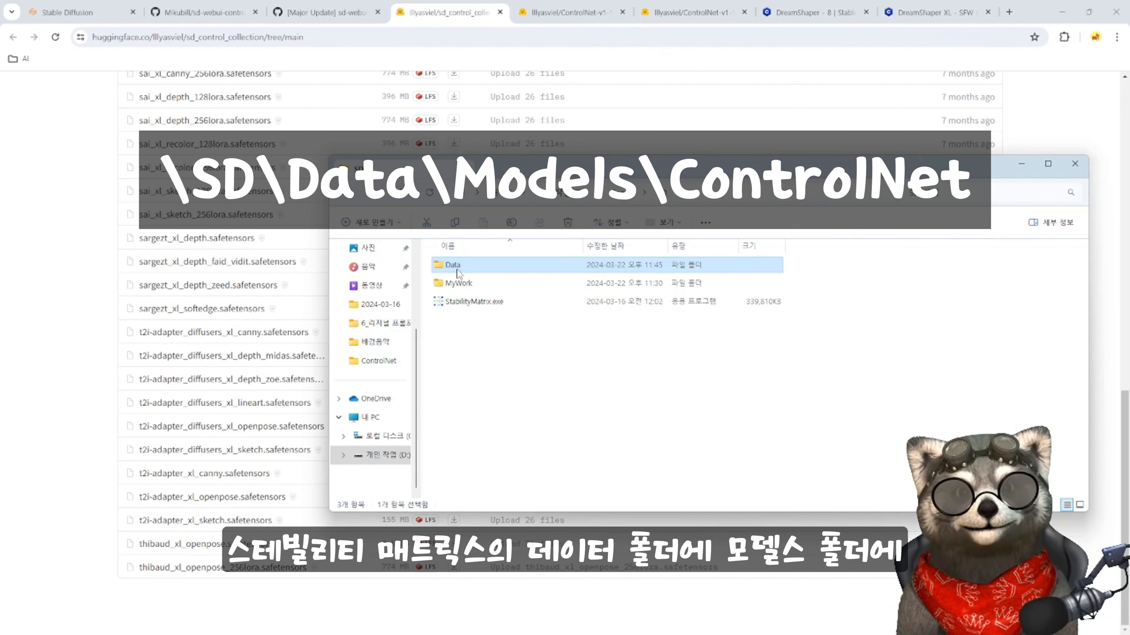
- Open the SD\Data\Models\ControlNet folder in File Explorer and paste control_v11p_sd15_openpose.pth and thibaud_xl_openpose.safetensors into it
{"action": "double_click", "coordinate": [454, 267]}
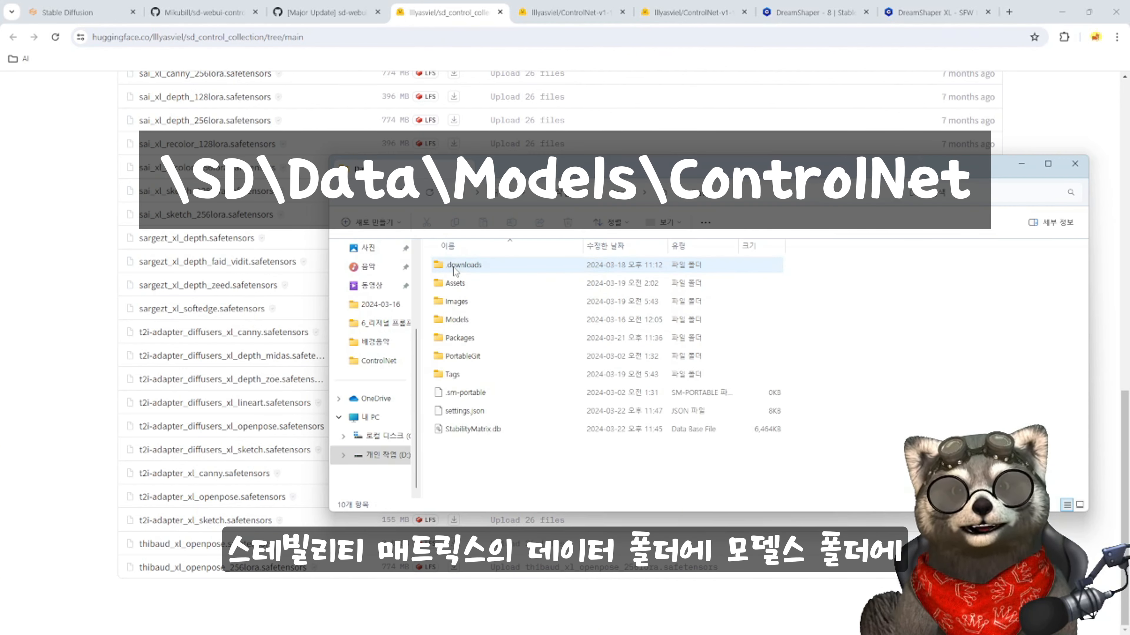
{"action": "double_click", "coordinate": [457, 320]}
{"action": "double_click", "coordinate": [462, 356]}
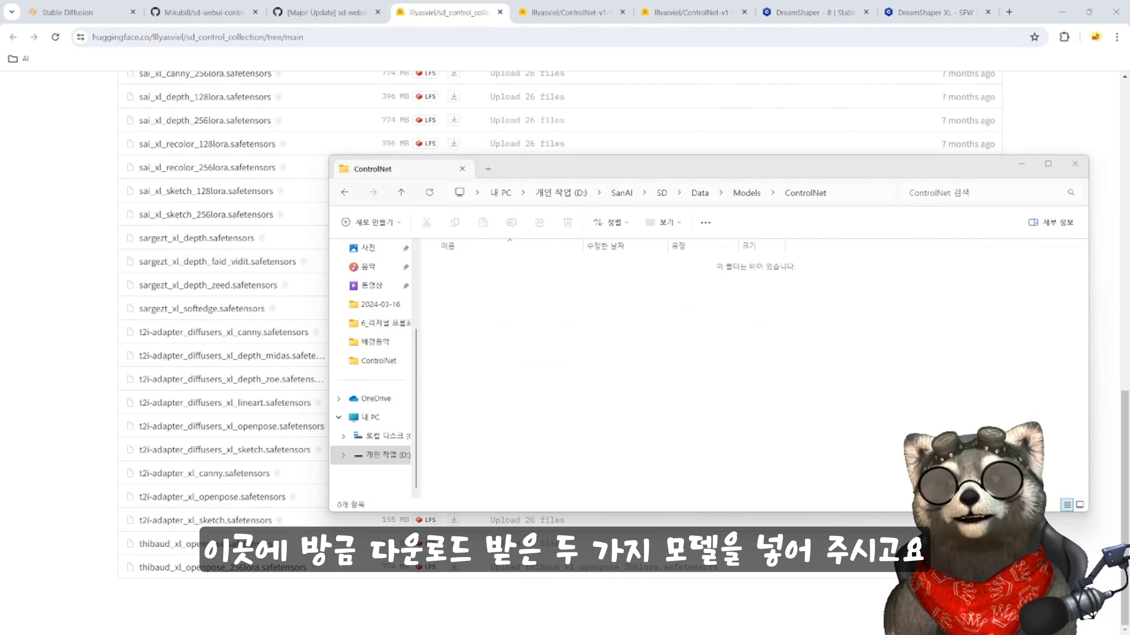
{"action": "left_click", "coordinate": [520, 311]}
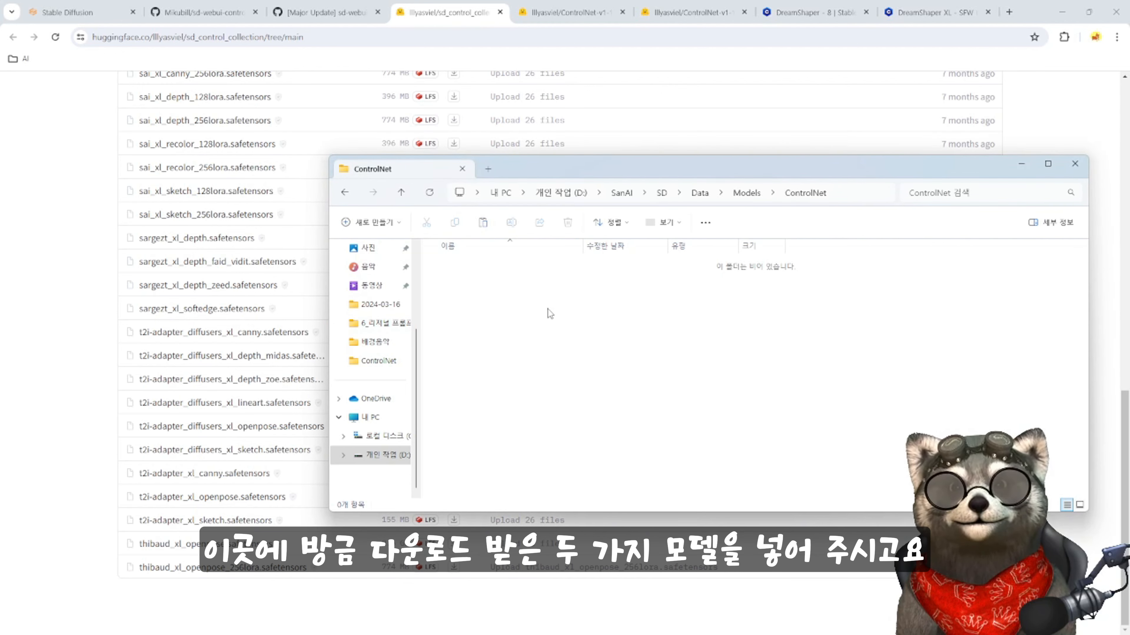
{"action": "key", "text": "ctrl+v"}
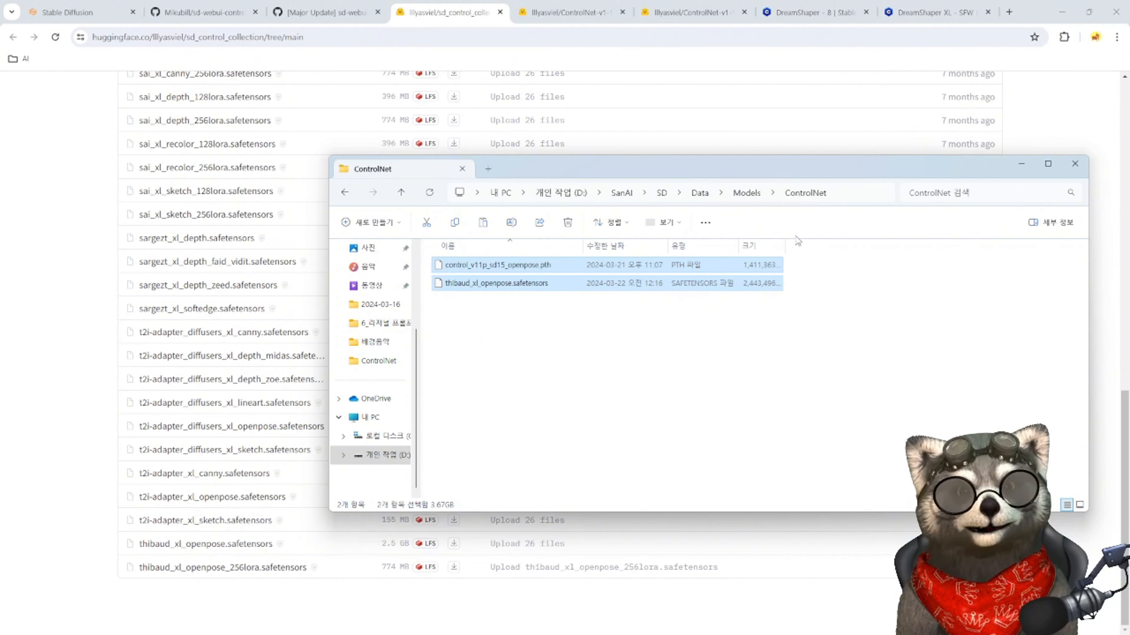
{"action": "left_click_drag", "start_coordinate": [540, 169], "coordinate": [447, 195]}
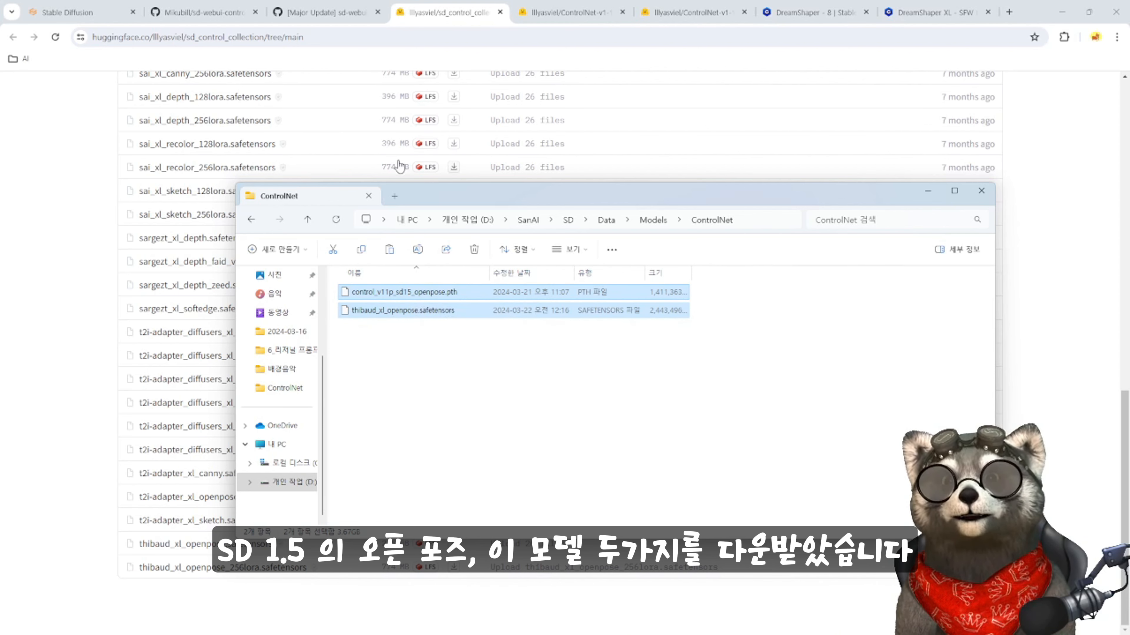
- Switch to the Stable Diffusion web UI, refresh the ControlNet model list and view the available OpenPose models
{"action": "left_click", "coordinate": [98, 12]}
{"action": "scroll", "coordinate": [502, 492], "scroll_direction": "down", "scroll_amount": 12}
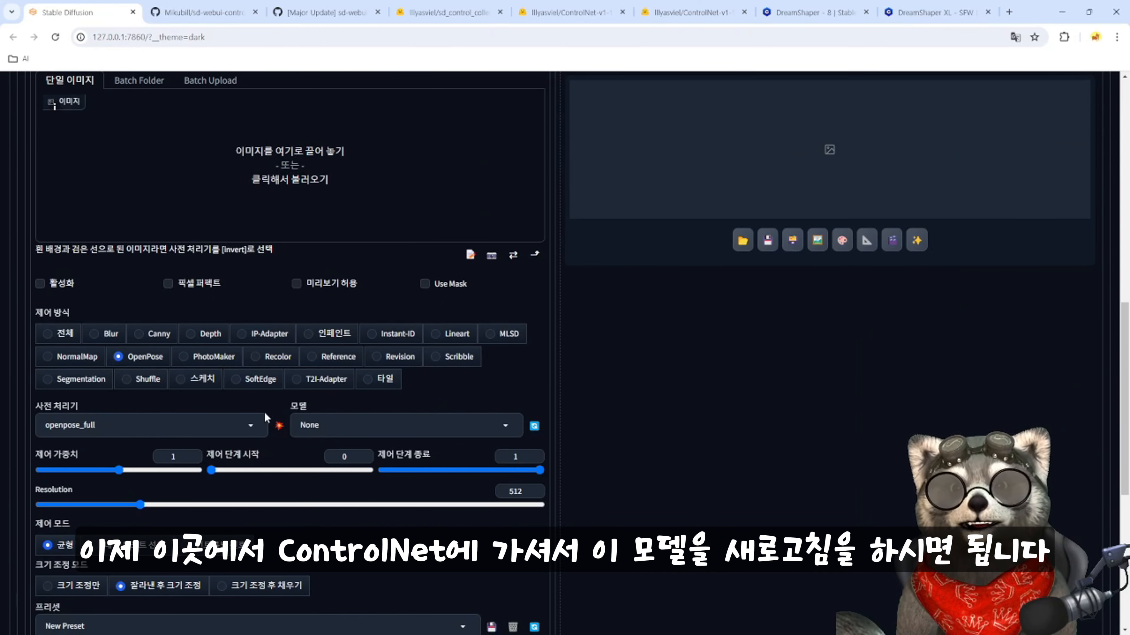
{"action": "left_click", "coordinate": [534, 426]}
{"action": "left_click", "coordinate": [401, 425]}
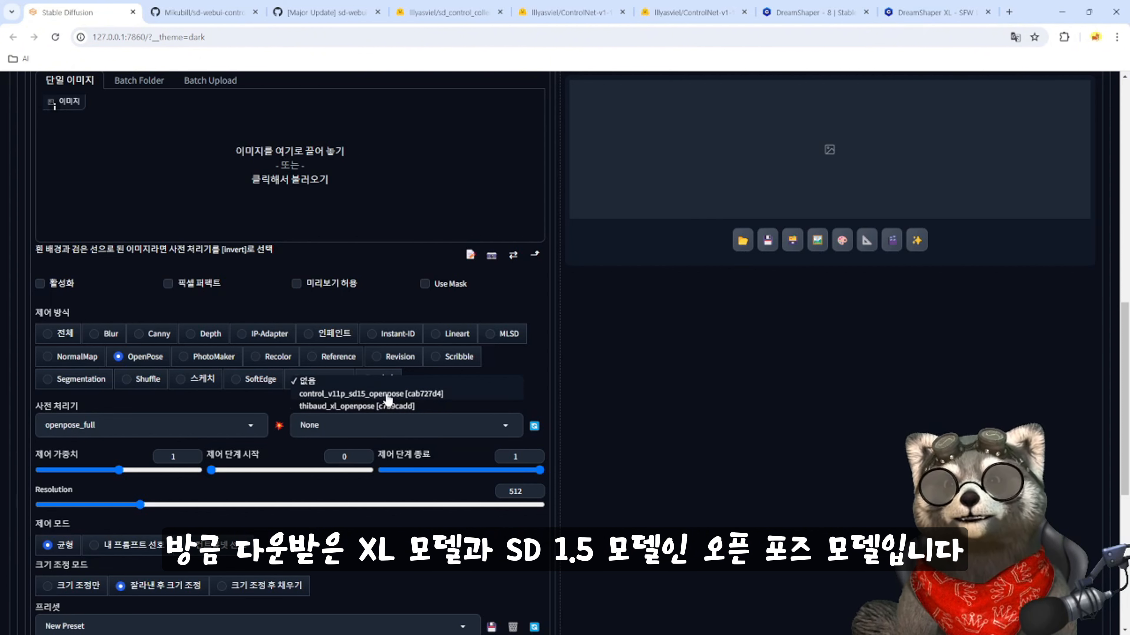
- Set the ControlNet control type to All (전체) and view the models offered for the current checkpoint
{"action": "left_click", "coordinate": [78, 340]}
{"action": "left_click", "coordinate": [52, 336]}
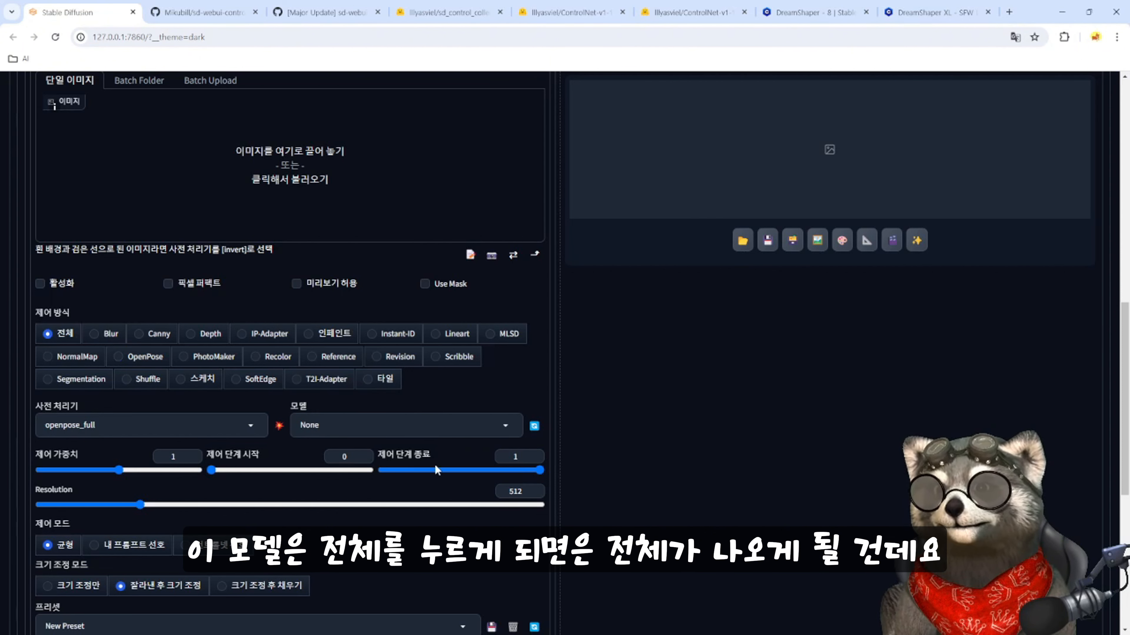
{"action": "left_click", "coordinate": [499, 426]}
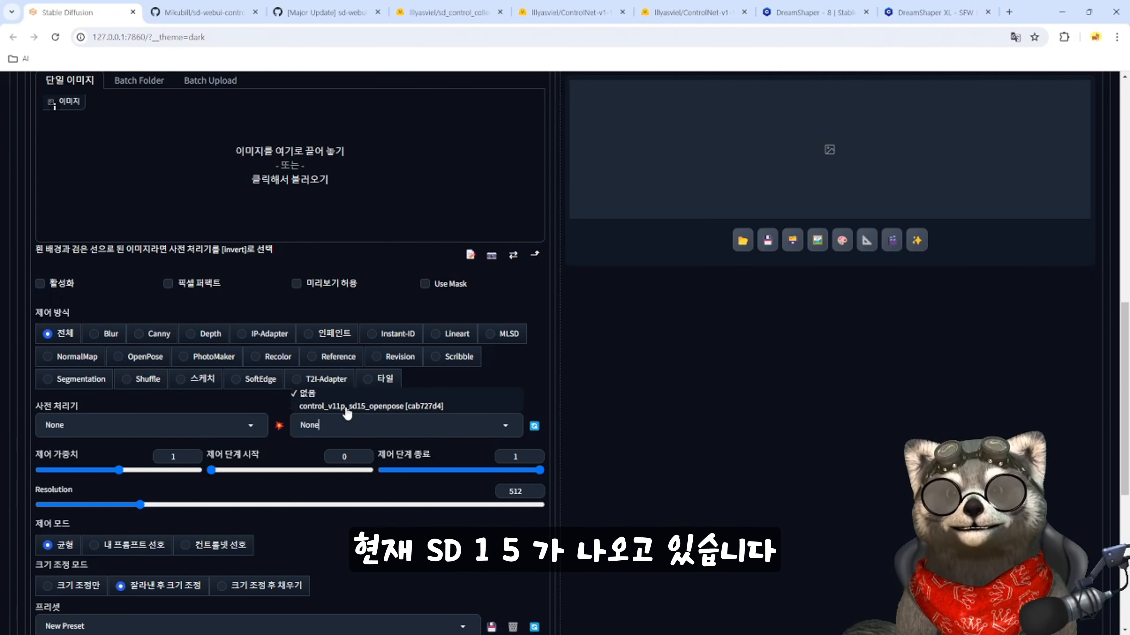
- Switch the checkpoint to the SDXL model juggernautXL_v9Rundiffusionphoto2.safetensors
{"action": "scroll", "coordinate": [283, 330], "scroll_direction": "up", "scroll_amount": 12}
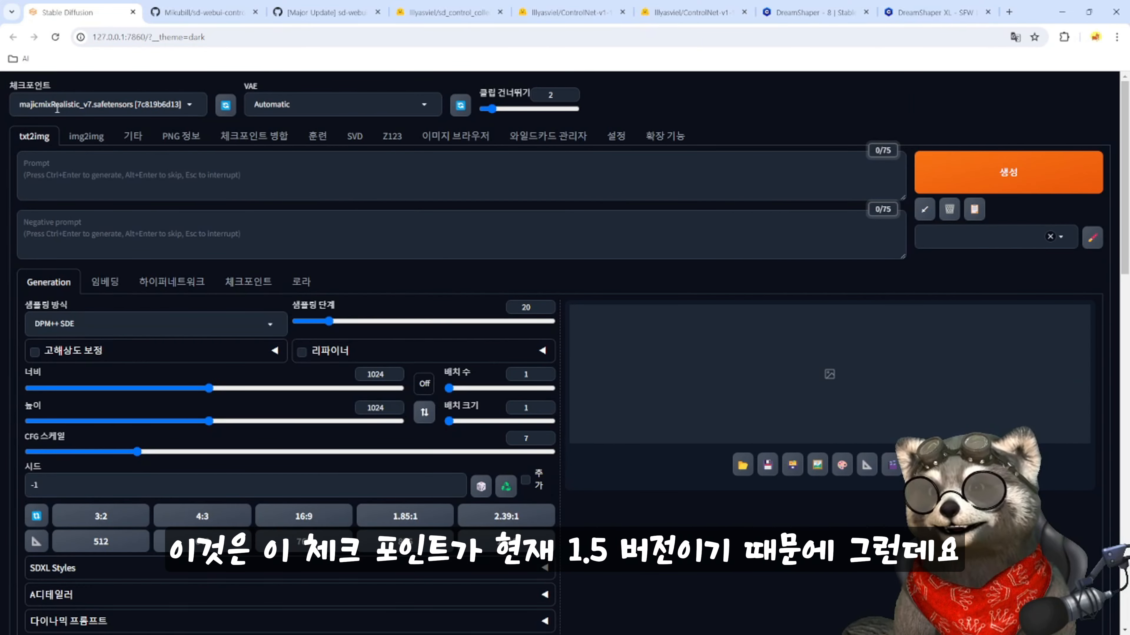
{"action": "left_click_drag", "start_coordinate": [81, 104], "coordinate": [124, 100]}
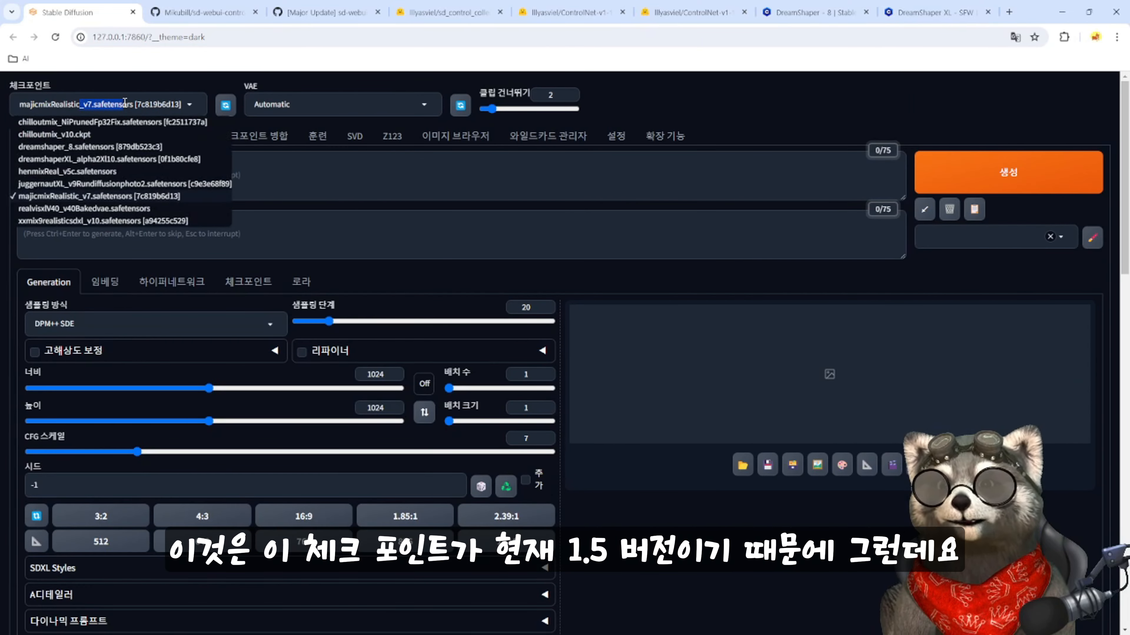
{"action": "left_click", "coordinate": [56, 183]}
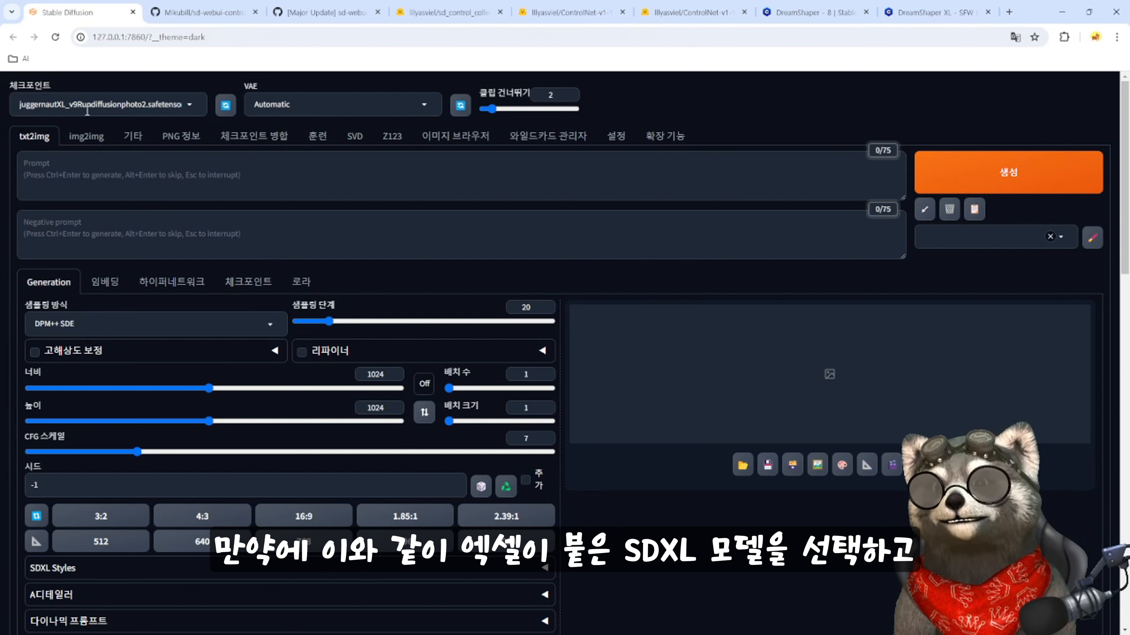
- Set the ControlNet control type to OpenPose for the SDXL checkpoint
{"action": "scroll", "coordinate": [298, 312], "scroll_direction": "down", "scroll_amount": 20}
{"action": "left_click", "coordinate": [396, 348]}
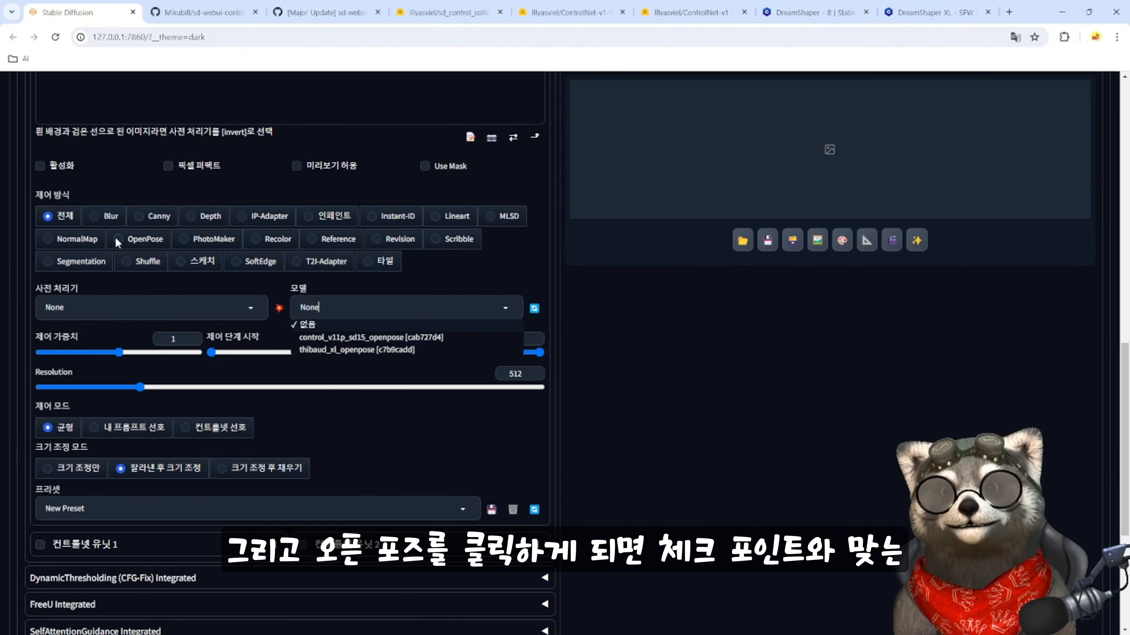
{"action": "left_click", "coordinate": [119, 239]}
{"action": "scroll", "coordinate": [177, 209], "scroll_direction": "down", "scroll_amount": 1}
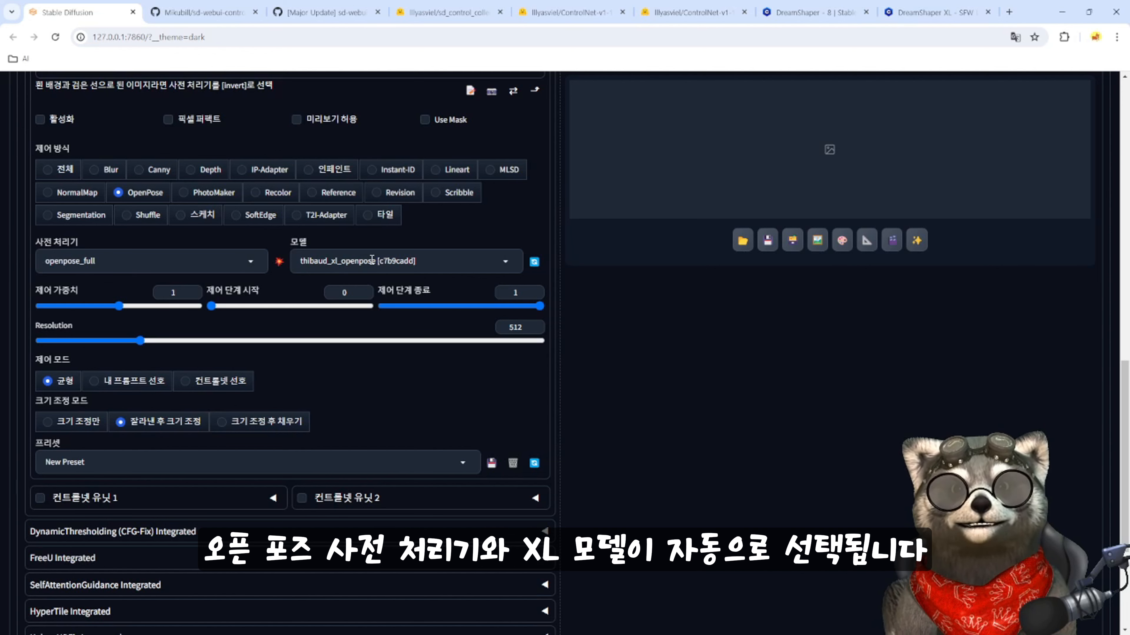
- Examine the ControlNet models offered for the OpenPose control type with the SDXL checkpoint
{"action": "left_click", "coordinate": [506, 263]}
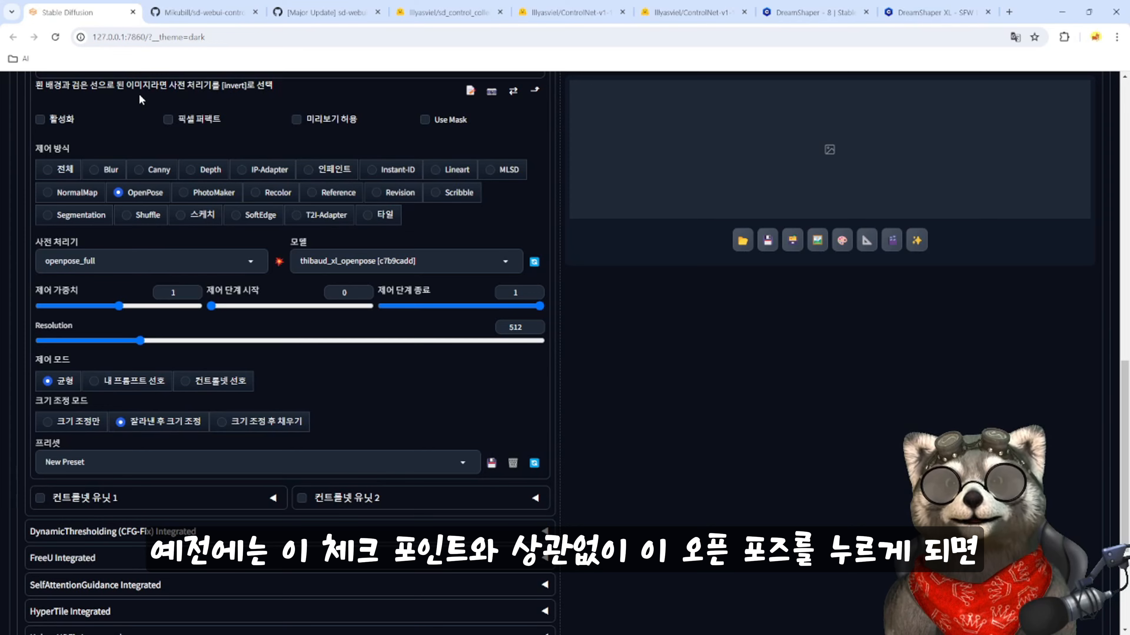
{"action": "scroll", "coordinate": [138, 94], "scroll_direction": "up", "scroll_amount": 15}
{"action": "scroll", "coordinate": [182, 253], "scroll_direction": "down", "scroll_amount": 15}
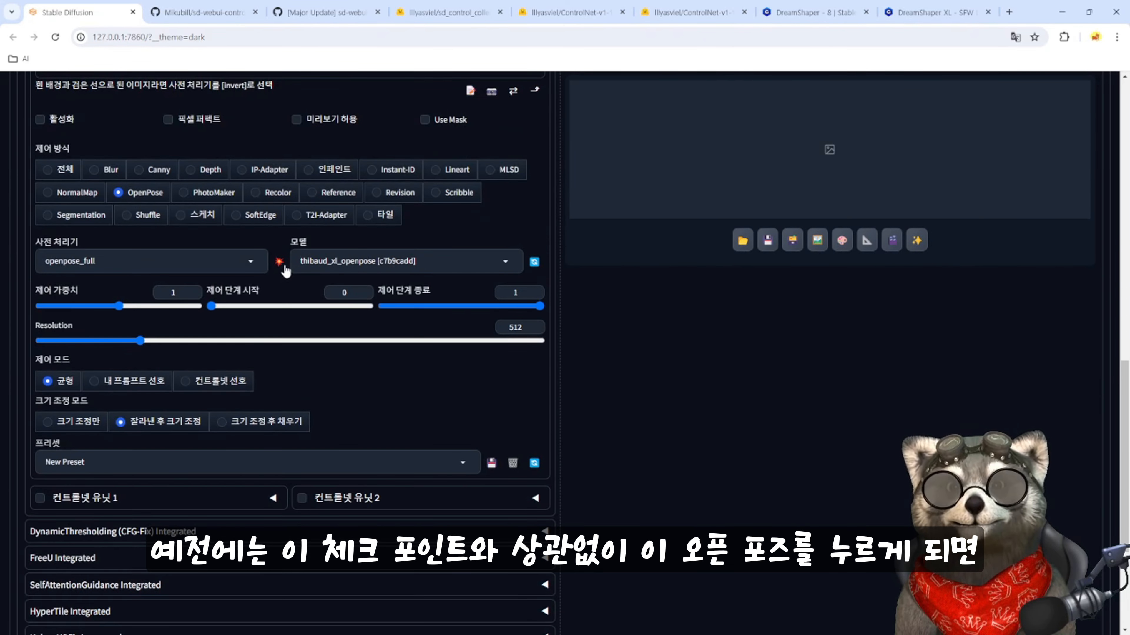
{"action": "left_click", "coordinate": [321, 263]}
{"action": "left_click", "coordinate": [447, 246]}
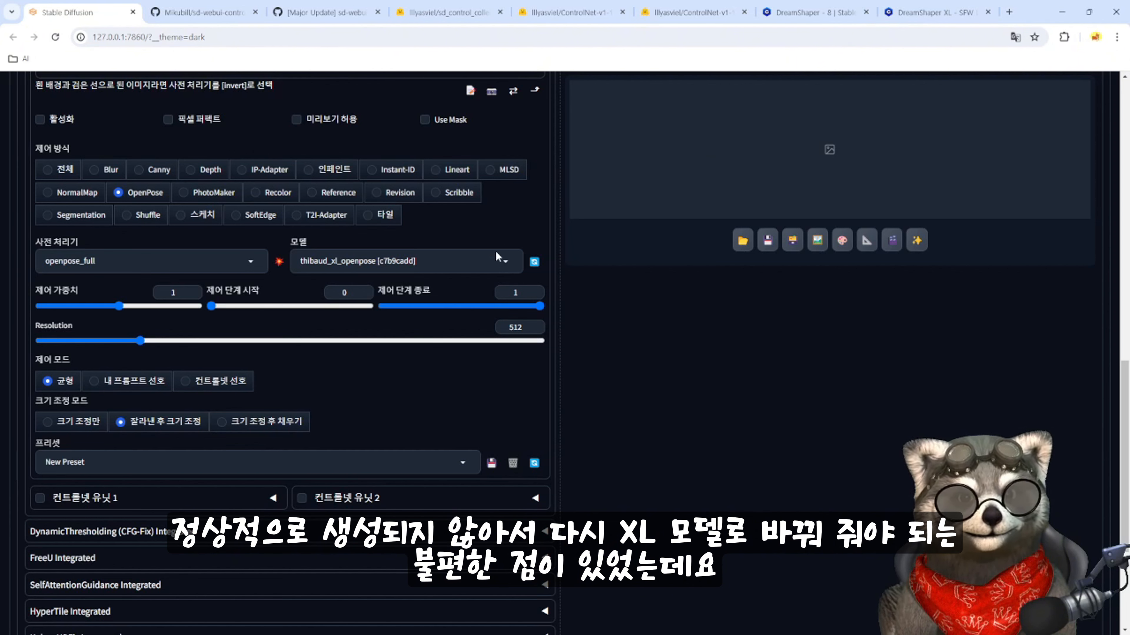
{"action": "left_click", "coordinate": [510, 266]}
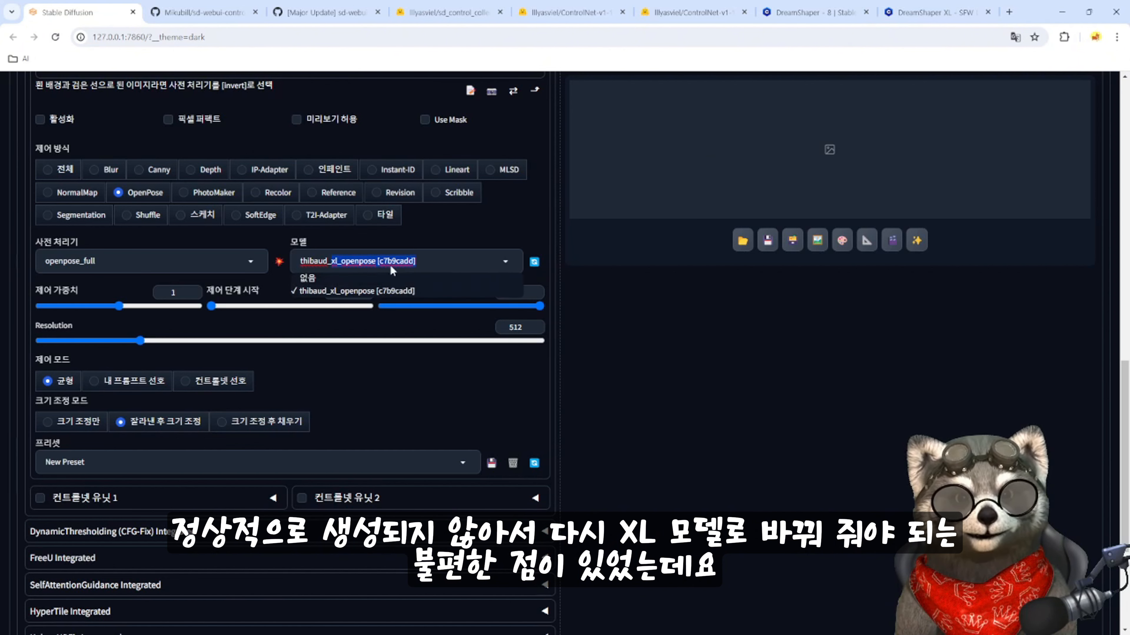
{"action": "left_click", "coordinate": [491, 241]}
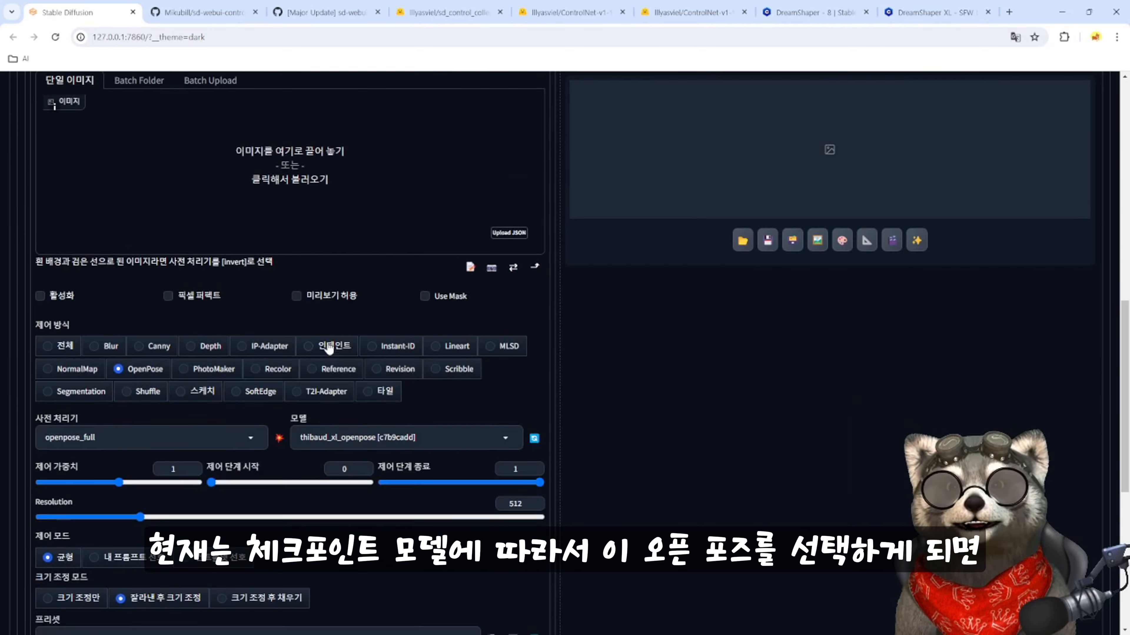
- Switch the ControlNet control type to All (전체) and back to OpenPose
{"action": "scroll", "coordinate": [328, 349], "scroll_direction": "down", "scroll_amount": 5}
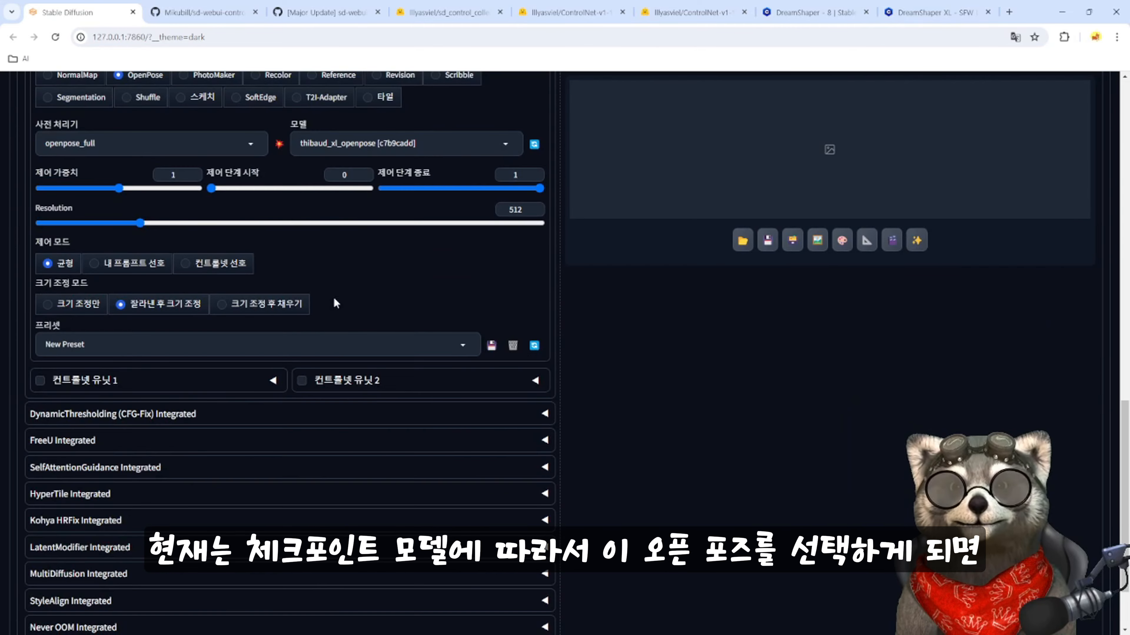
{"action": "scroll", "coordinate": [226, 298], "scroll_direction": "up", "scroll_amount": 3}
{"action": "left_click", "coordinate": [69, 237]}
{"action": "left_click", "coordinate": [134, 253]}
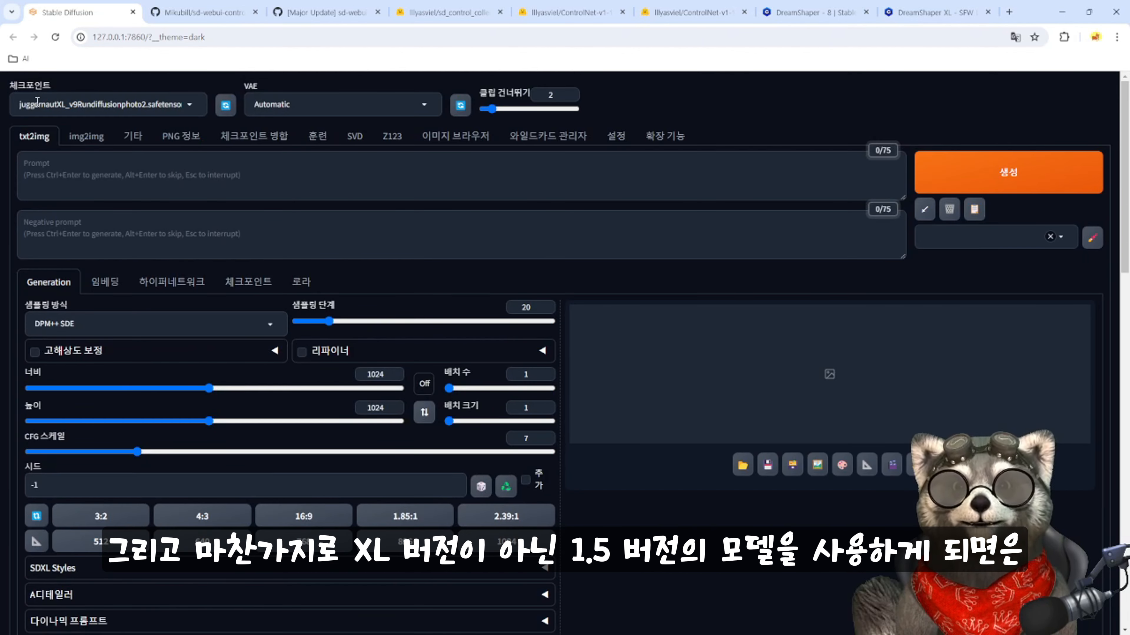
- Switch the checkpoint to majicmixRealistic_v7.safetensors and check that ControlNet OpenPose uses the control_v11p_sd15_openpose model
{"action": "left_click", "coordinate": [37, 102]}
{"action": "left_click", "coordinate": [47, 197]}
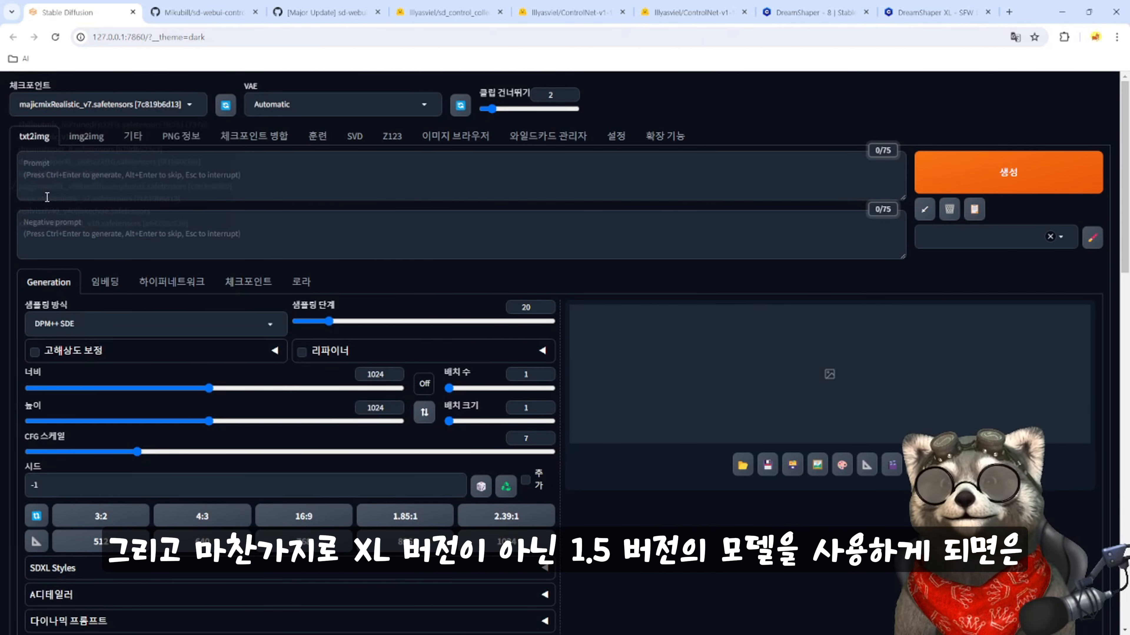
{"action": "scroll", "coordinate": [299, 335], "scroll_direction": "down", "scroll_amount": 15}
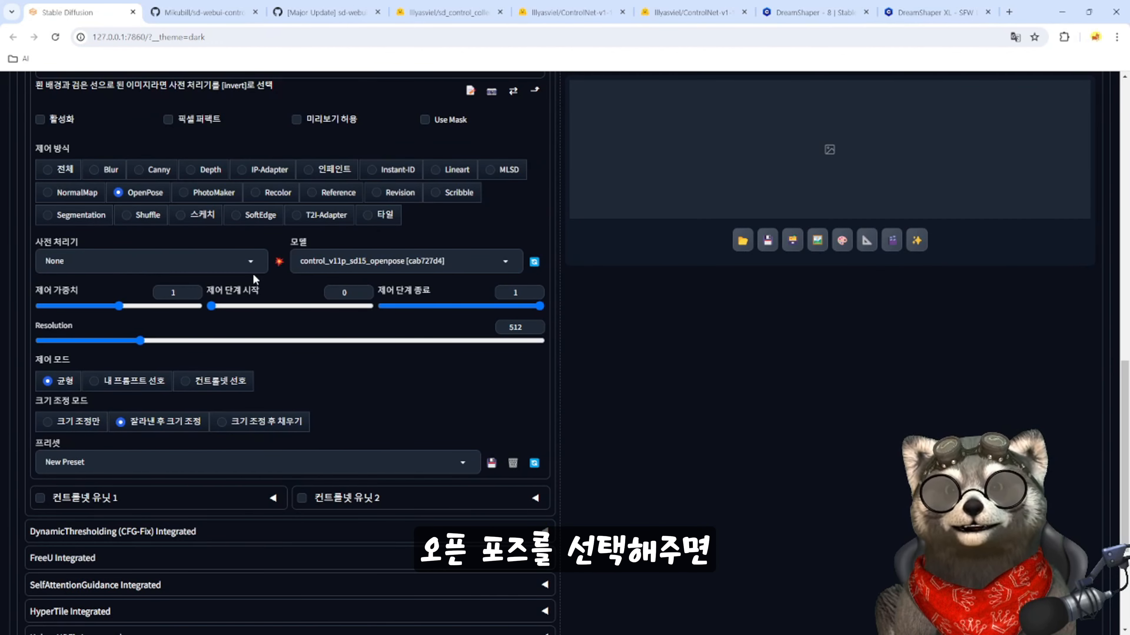
{"action": "left_click", "coordinate": [504, 250]}
{"action": "left_click", "coordinate": [343, 244]}
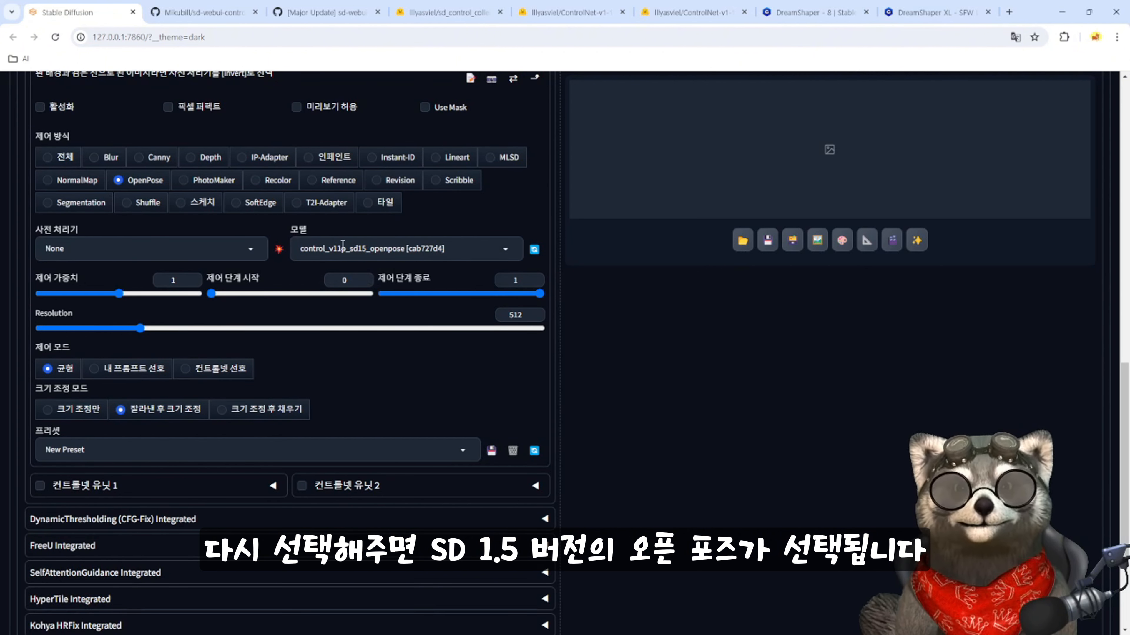
- Reset the control type to All (전체), reselect OpenPose to load the openpose_full preprocessor, and view the OpenPose preprocessor choices
{"action": "left_click", "coordinate": [252, 250]}
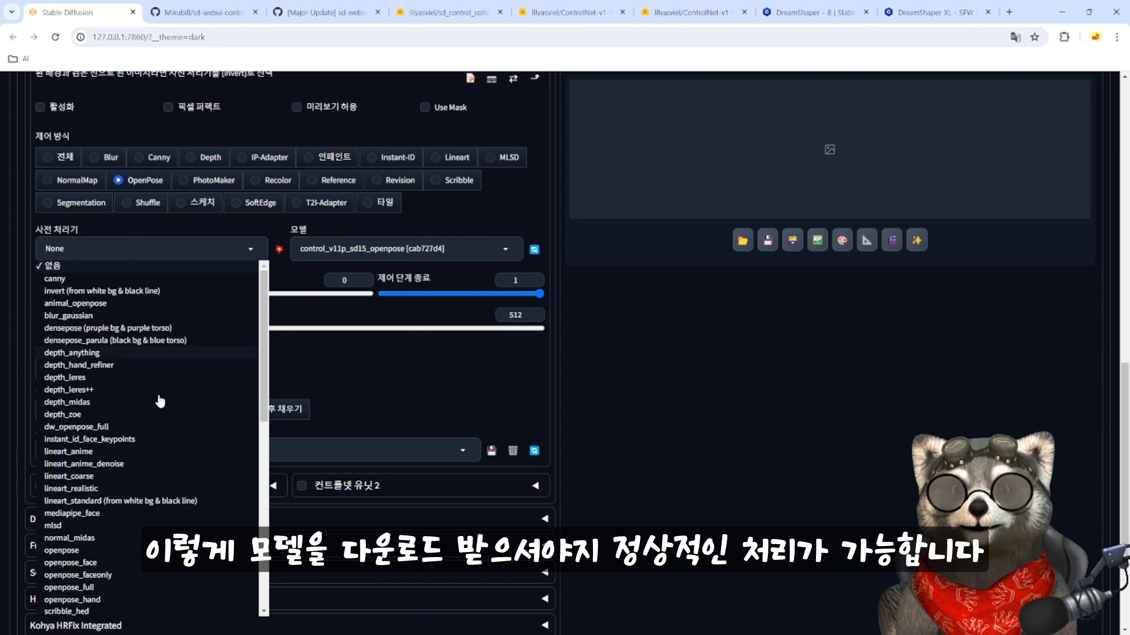
{"action": "scroll", "coordinate": [110, 502], "scroll_direction": "down", "scroll_amount": 5}
{"action": "left_click", "coordinate": [62, 157]}
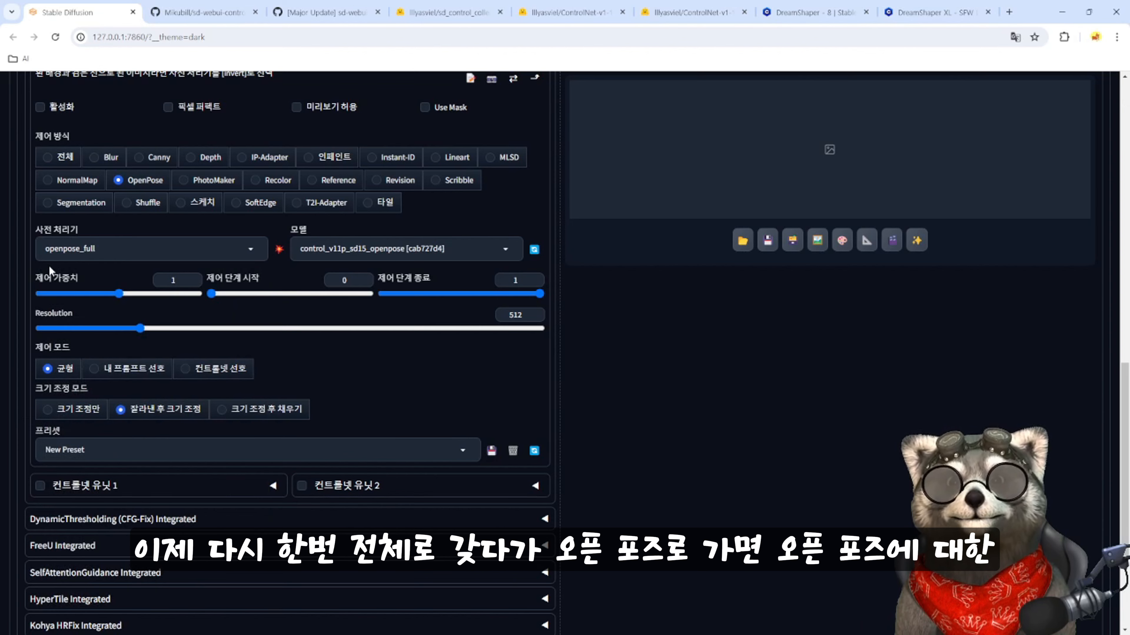
{"action": "left_click", "coordinate": [96, 258]}
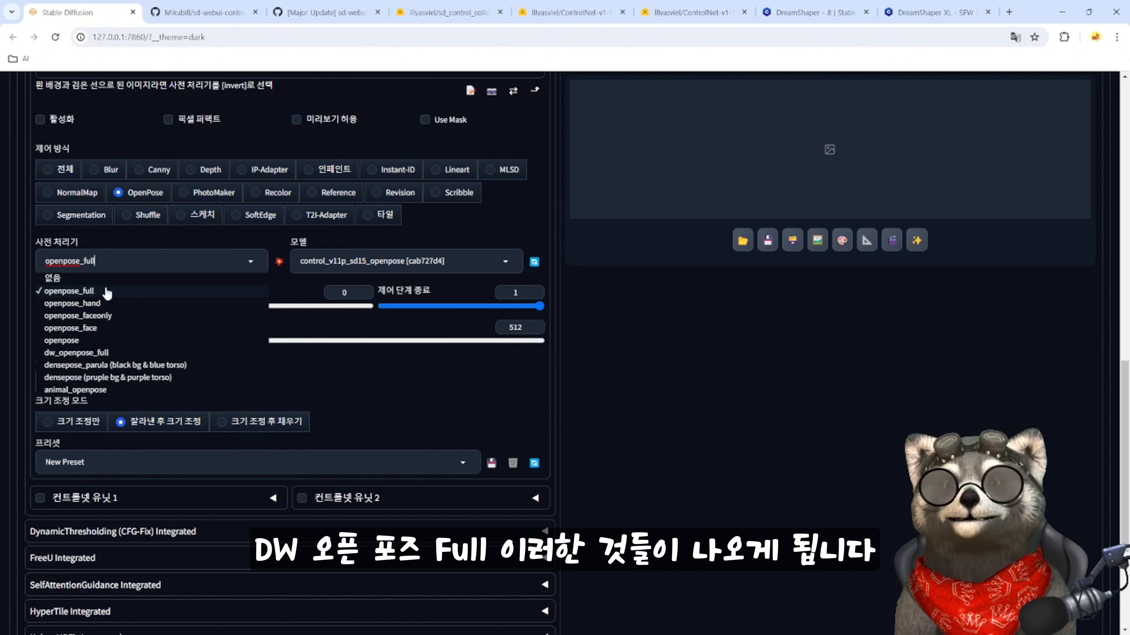
{"action": "left_click", "coordinate": [454, 240]}
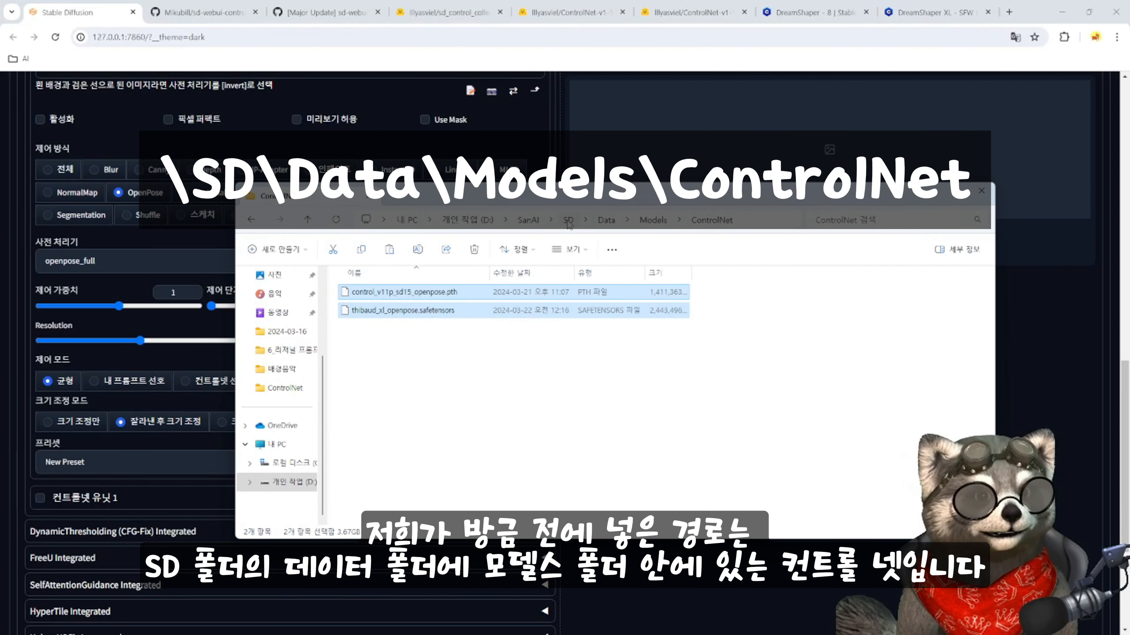
- In File Explorer, go up to the SD\Data folder and return through Models to the ControlNet folder
{"action": "left_click", "coordinate": [606, 221]}
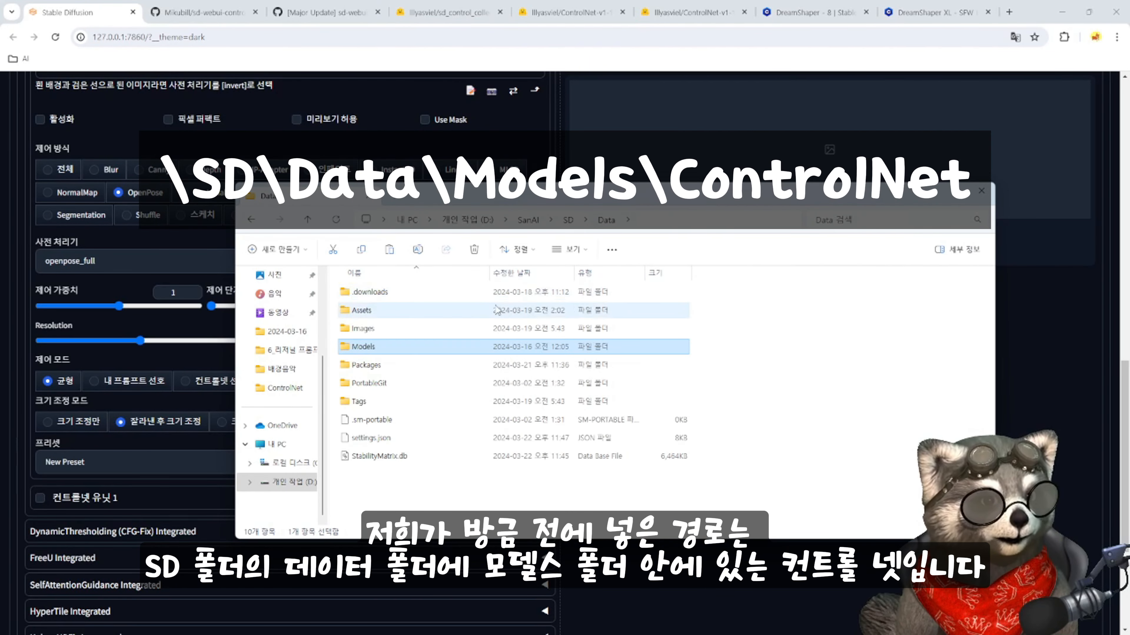
{"action": "double_click", "coordinate": [373, 383]}
{"action": "double_click", "coordinate": [373, 383]}
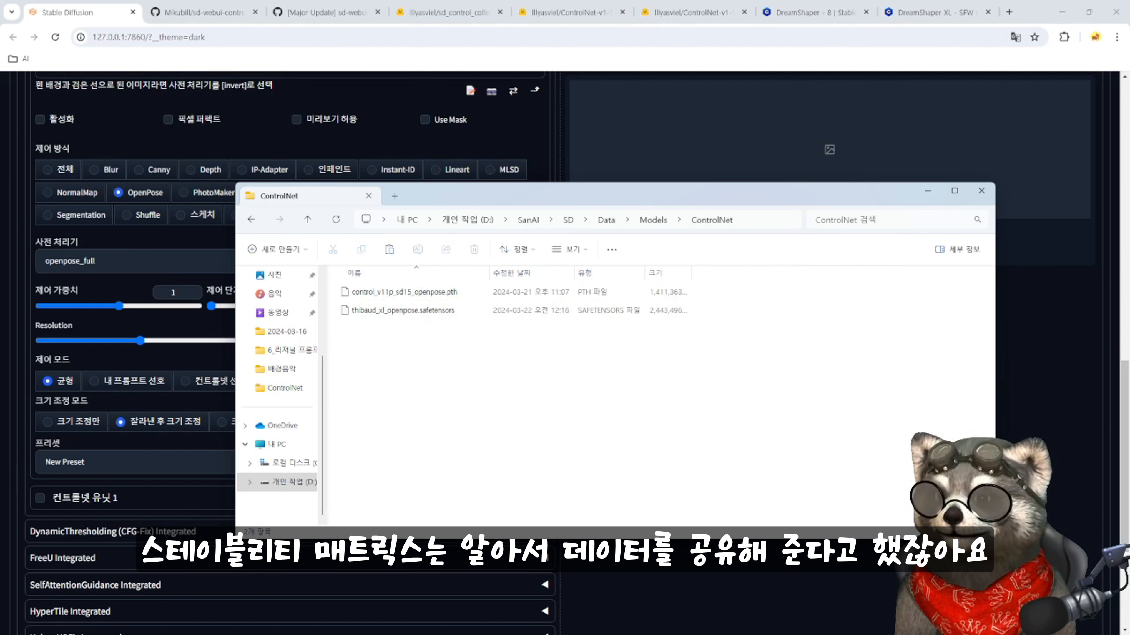
- Switch to Stability Matrix and open the shared Models folder from its checkpoint manager
{"action": "key", "text": "alt+Tab"}
{"action": "left_click", "coordinate": [152, 236]}
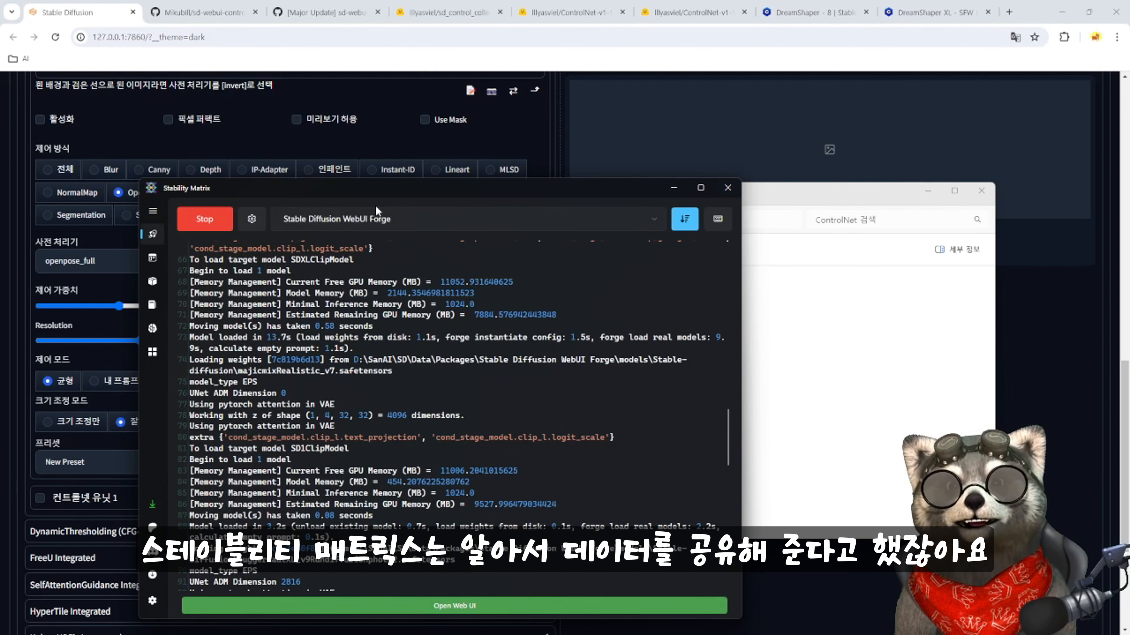
{"action": "left_click", "coordinate": [151, 260]}
{"action": "left_click", "coordinate": [152, 304]}
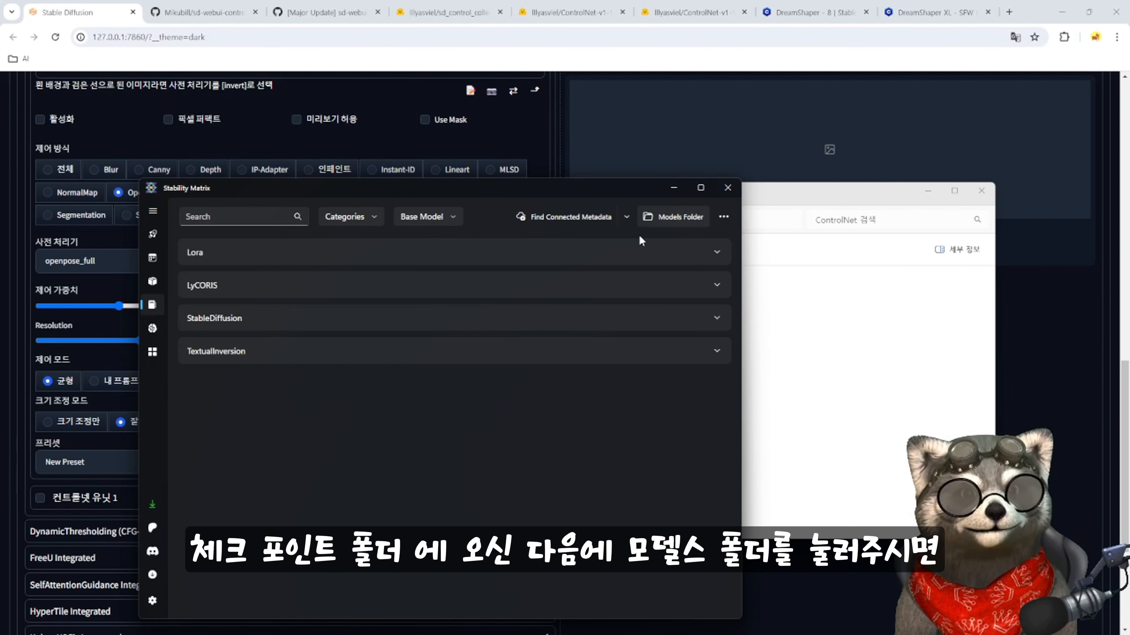
{"action": "left_click", "coordinate": [677, 217]}
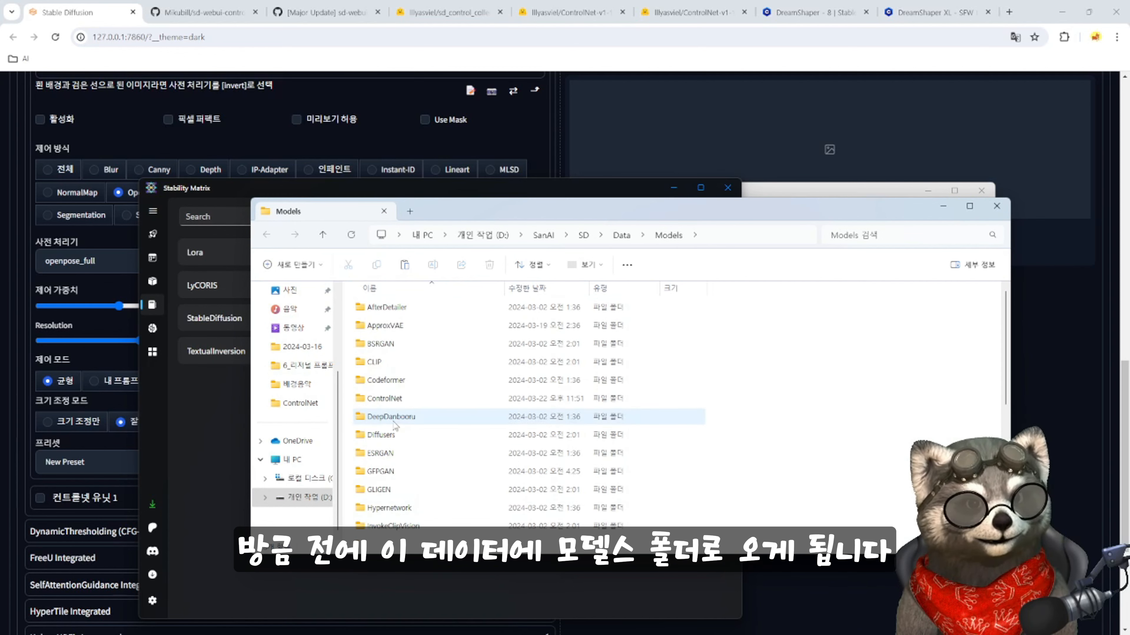
- Examine the ControlNet, IpAdapter, TextualInversion, VAE and StableDiffusion folders inside the shared Models folder
{"action": "left_click", "coordinate": [382, 399]}
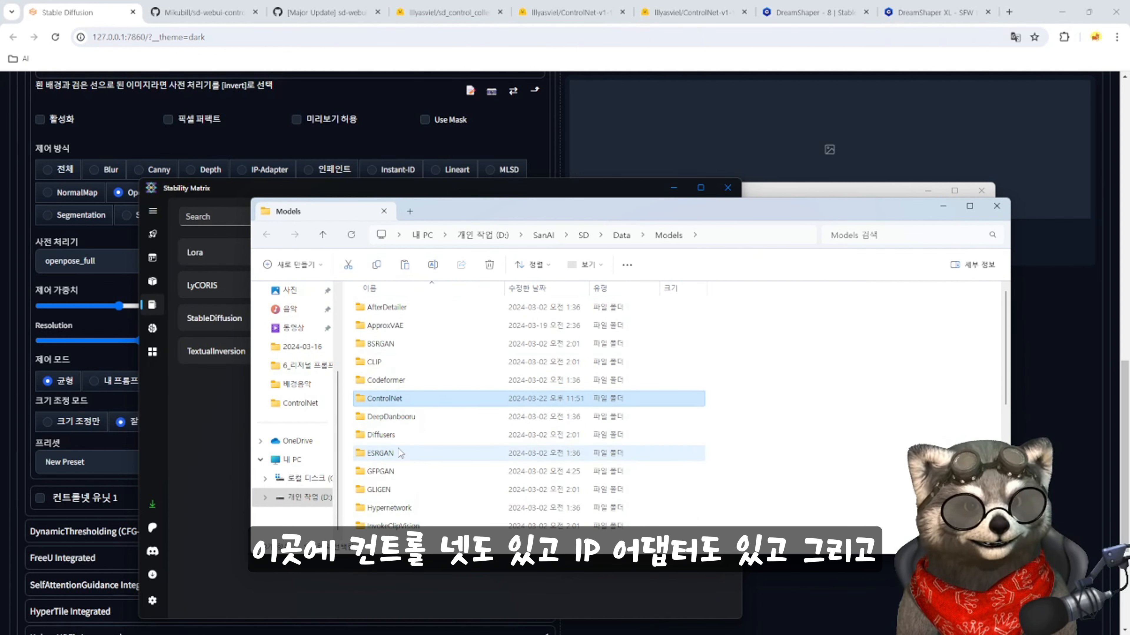
{"action": "scroll", "coordinate": [393, 440], "scroll_direction": "down", "scroll_amount": 3}
{"action": "left_click", "coordinate": [385, 422]}
{"action": "scroll", "coordinate": [387, 476], "scroll_direction": "down", "scroll_amount": 2}
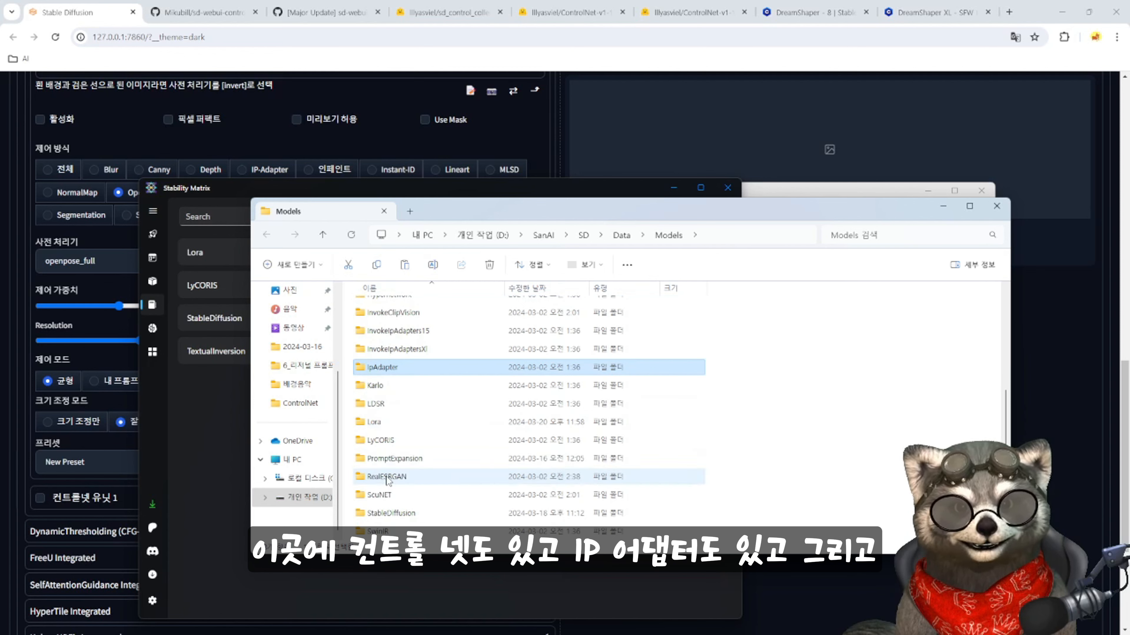
{"action": "left_click", "coordinate": [400, 515]}
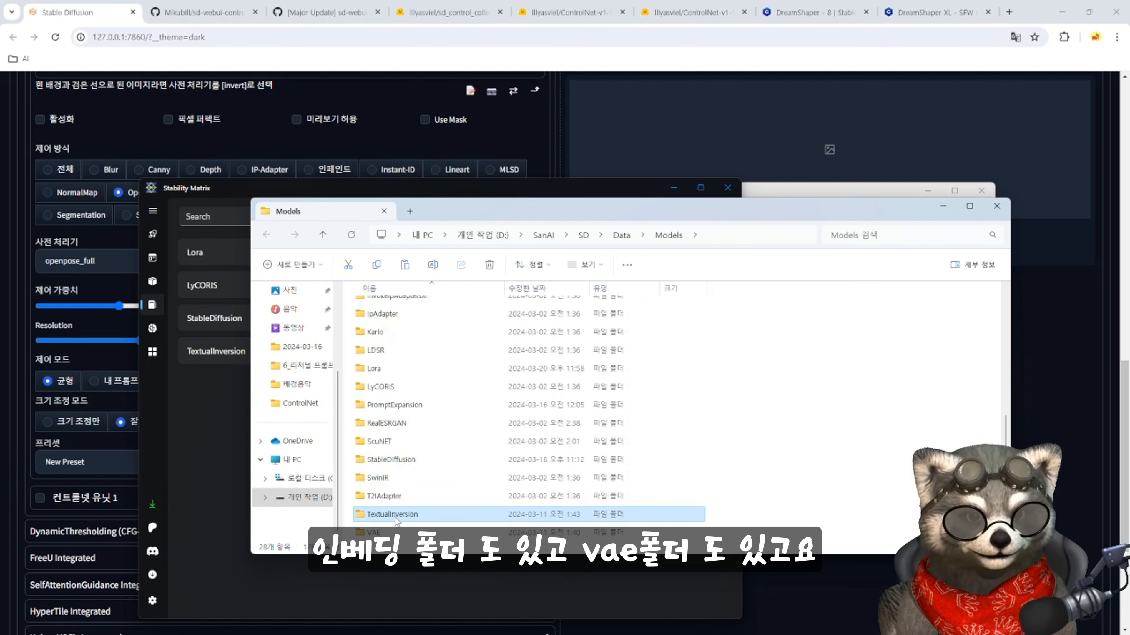
{"action": "double_click", "coordinate": [396, 533]}
{"action": "key", "text": "alt+Left"}
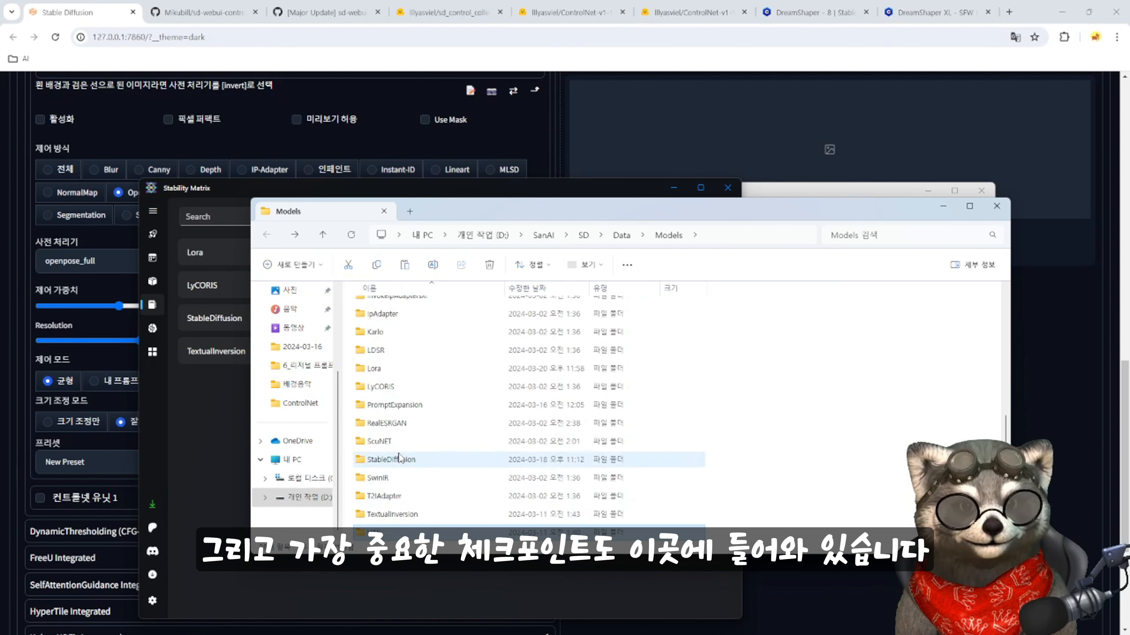
{"action": "double_click", "coordinate": [396, 461]}
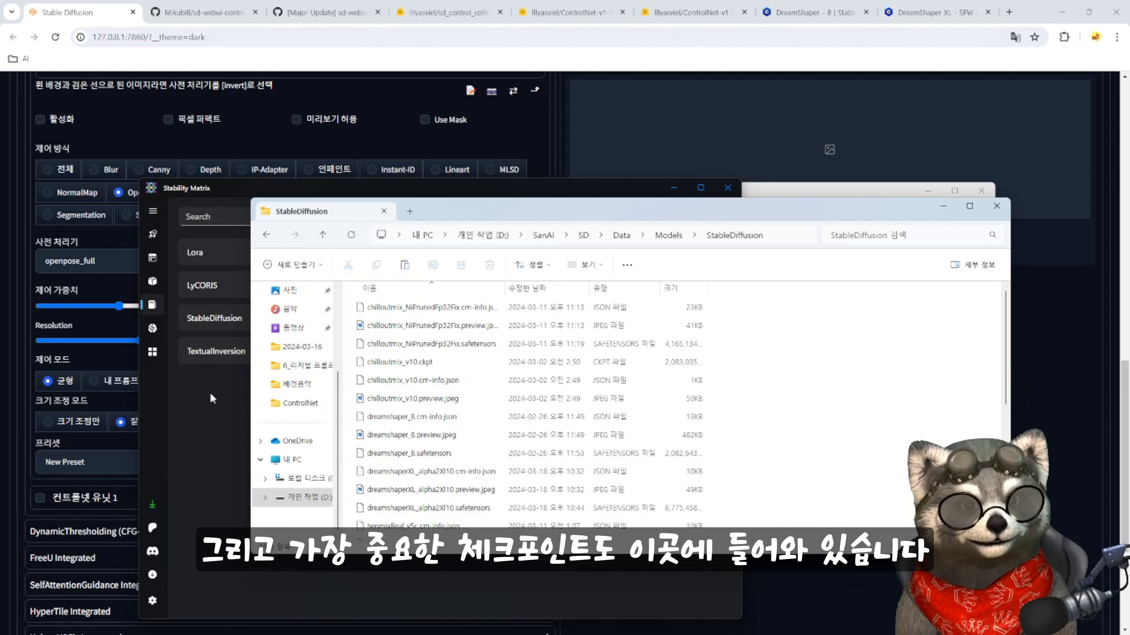
{"action": "left_click", "coordinate": [267, 235]}
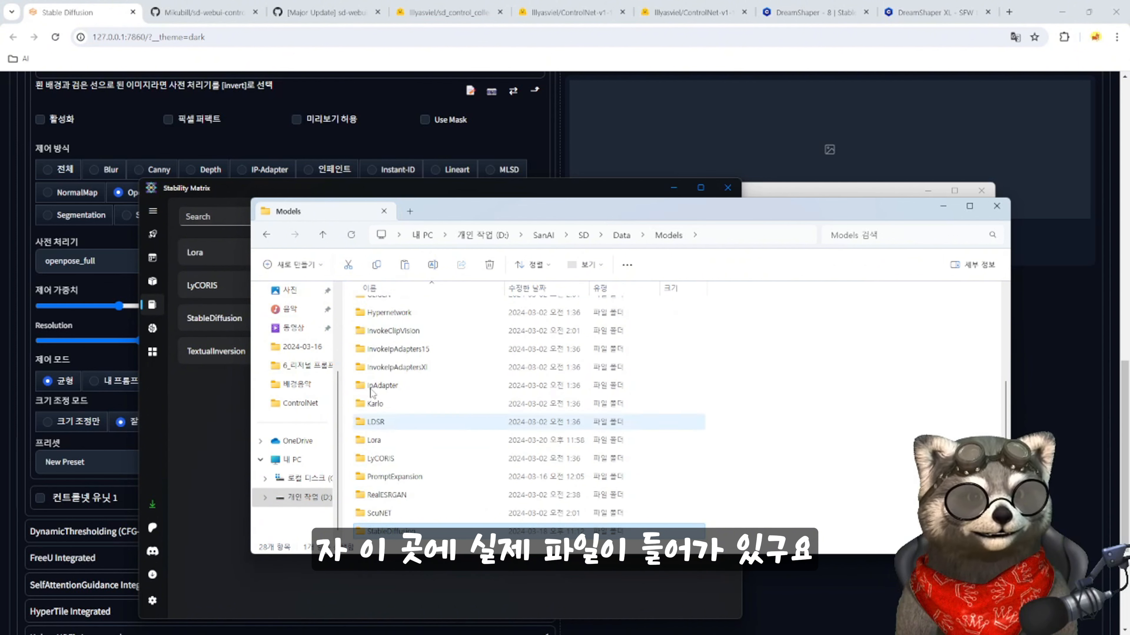
- Open the folder Data\Packages\Stable Diffusion WebUI Forge\models\controlnet\ControlNet
{"action": "left_click", "coordinate": [627, 241]}
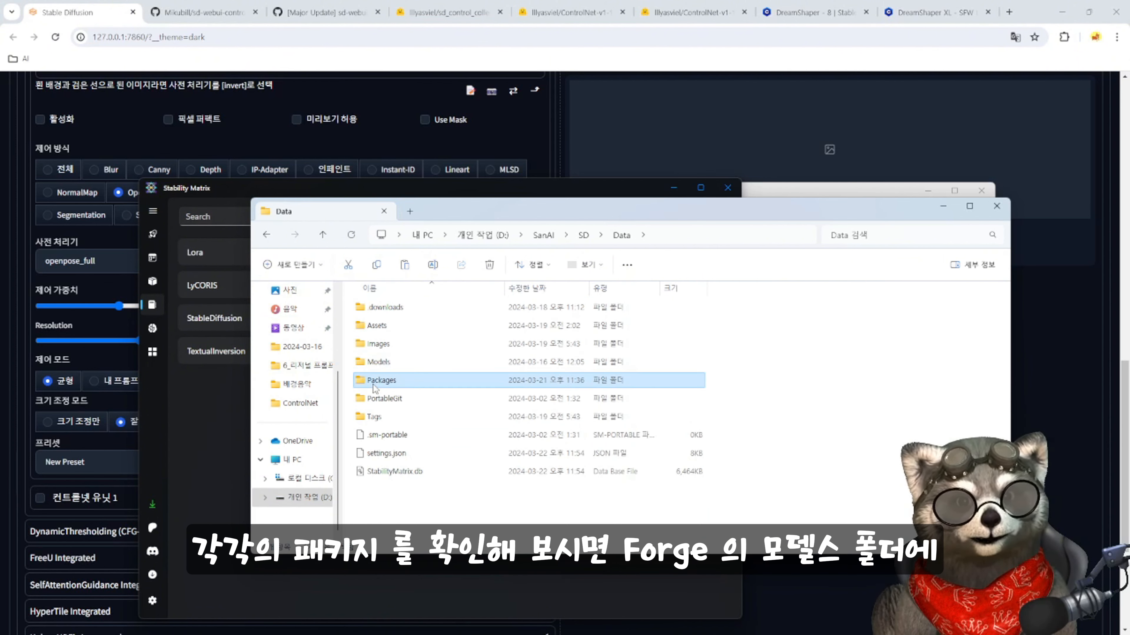
{"action": "double_click", "coordinate": [378, 384]}
{"action": "double_click", "coordinate": [391, 326]}
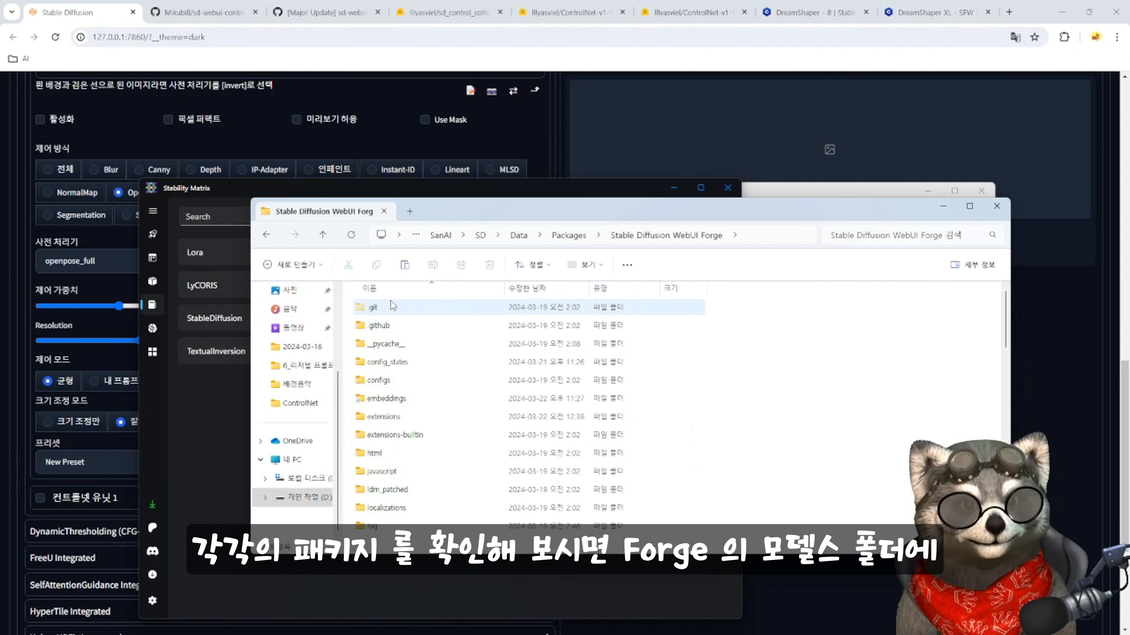
{"action": "double_click", "coordinate": [376, 391]}
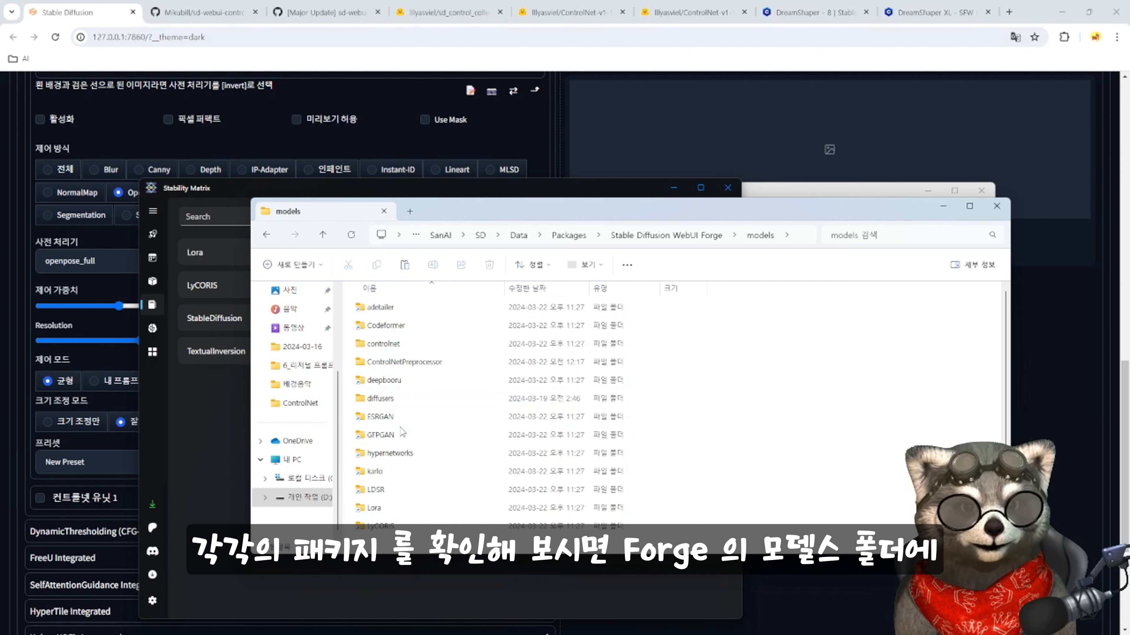
{"action": "double_click", "coordinate": [378, 349]}
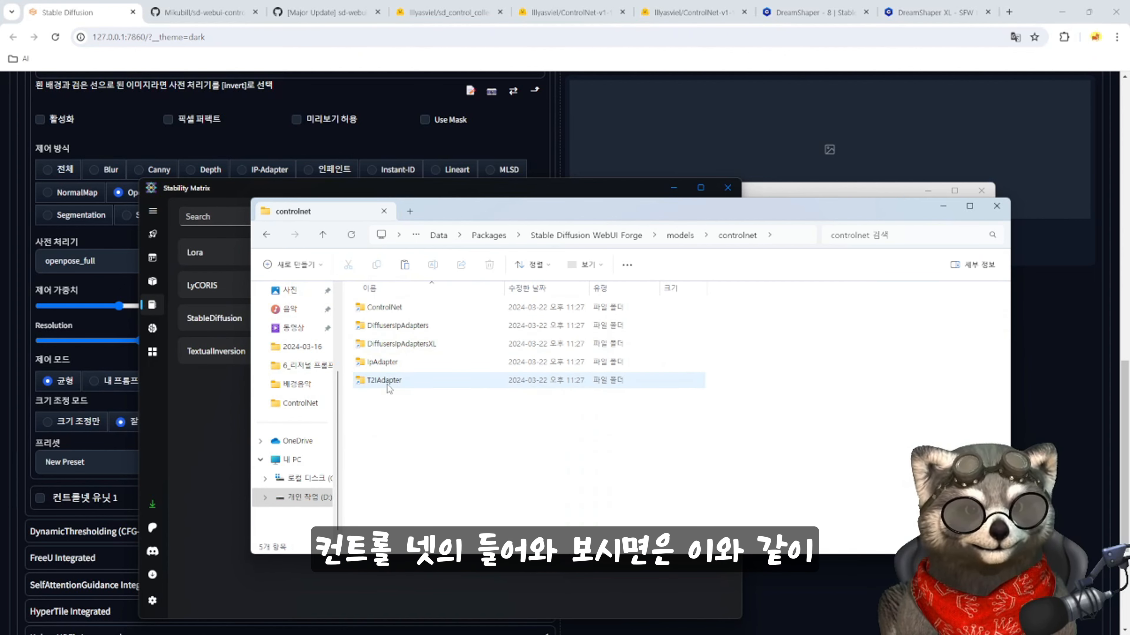
{"action": "double_click", "coordinate": [384, 307]}
- Check the sizes of control_v11p_sd15_openpose.pth and thibaud_xl_openpose.safetensors in the Forge ControlNet folder
{"action": "left_click_drag", "start_coordinate": [566, 376], "coordinate": [377, 305]}
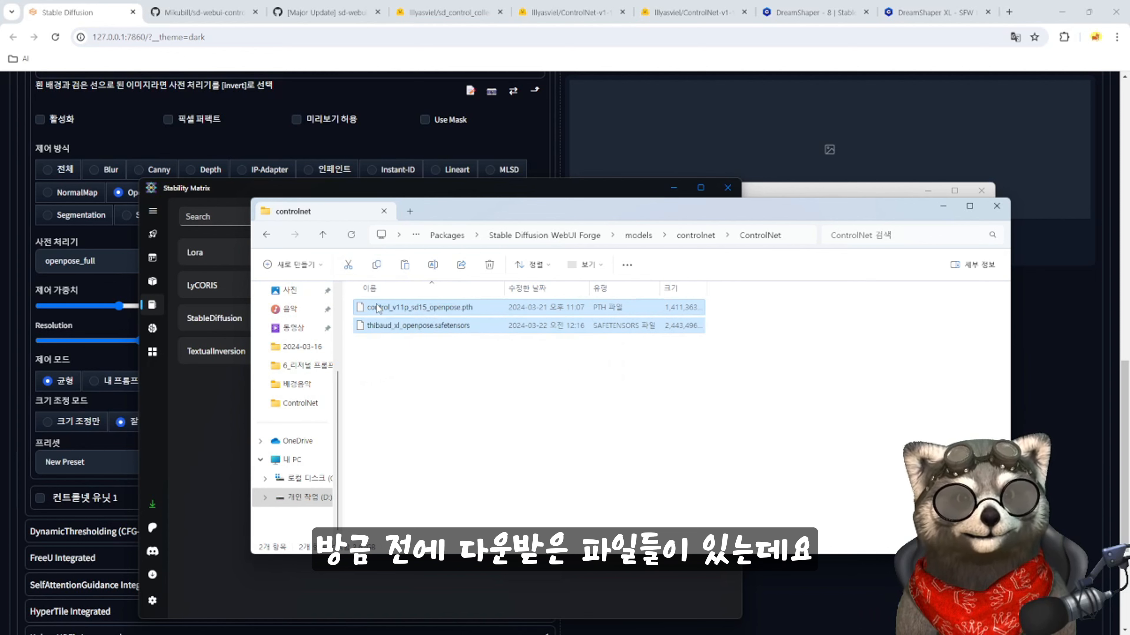
{"action": "left_click", "coordinate": [476, 349]}
{"action": "right_click", "coordinate": [454, 309]}
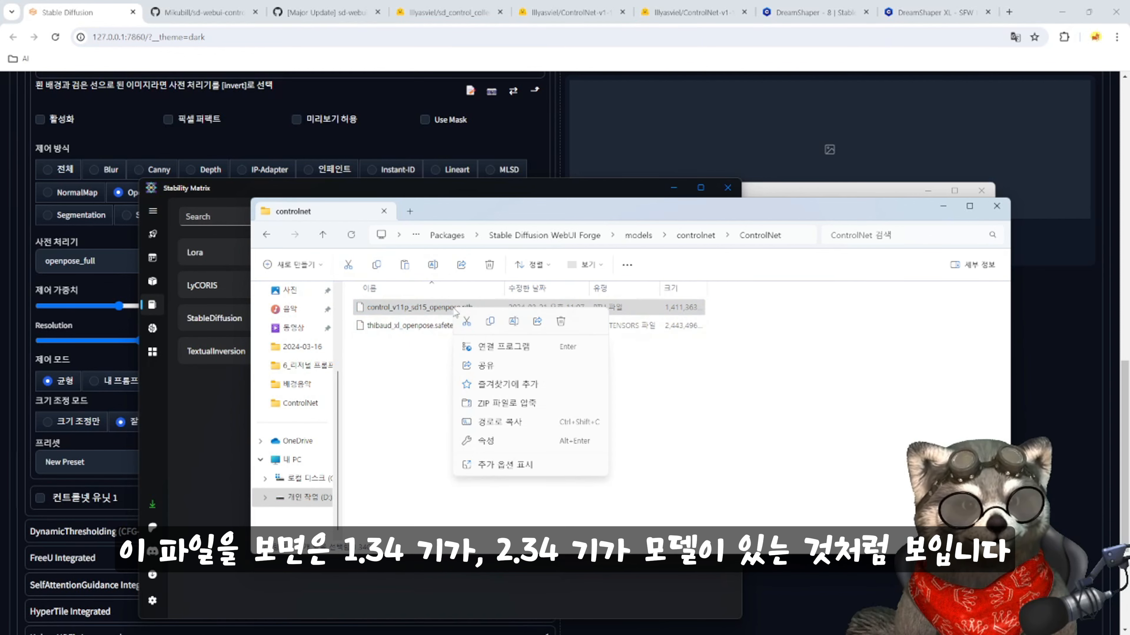
{"action": "left_click", "coordinate": [408, 497]}
{"action": "left_click", "coordinate": [414, 471]}
{"action": "left_click", "coordinate": [439, 309]}
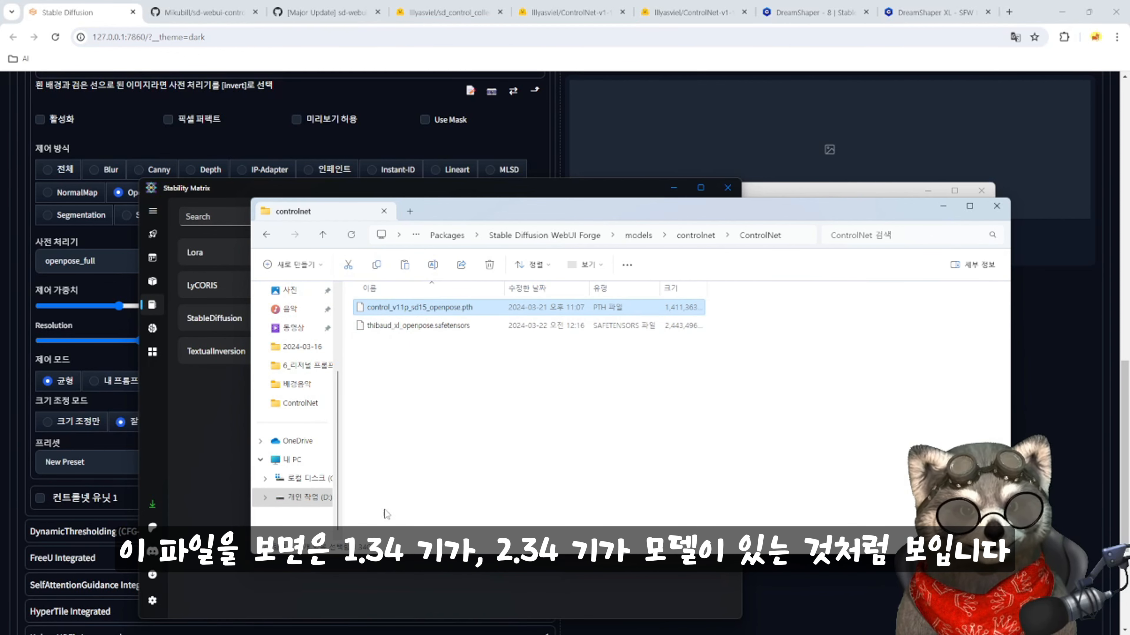
{"action": "left_click", "coordinate": [441, 326]}
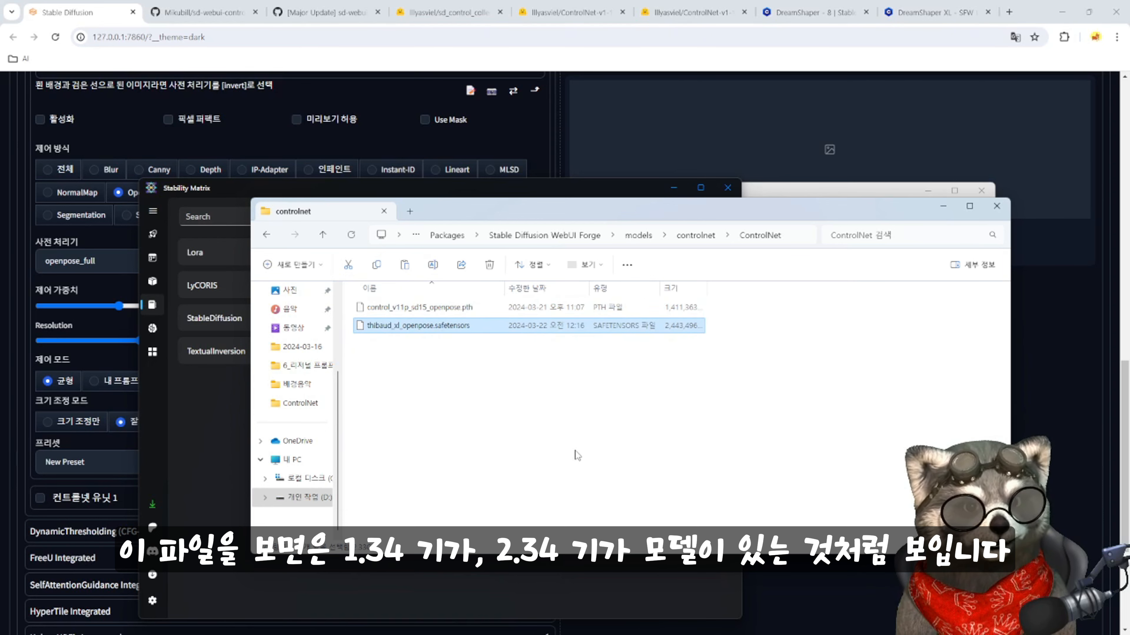
- Return to Forge's models\controlnet folder and open the properties of its ControlNet link folder
{"action": "left_click", "coordinate": [518, 373]}
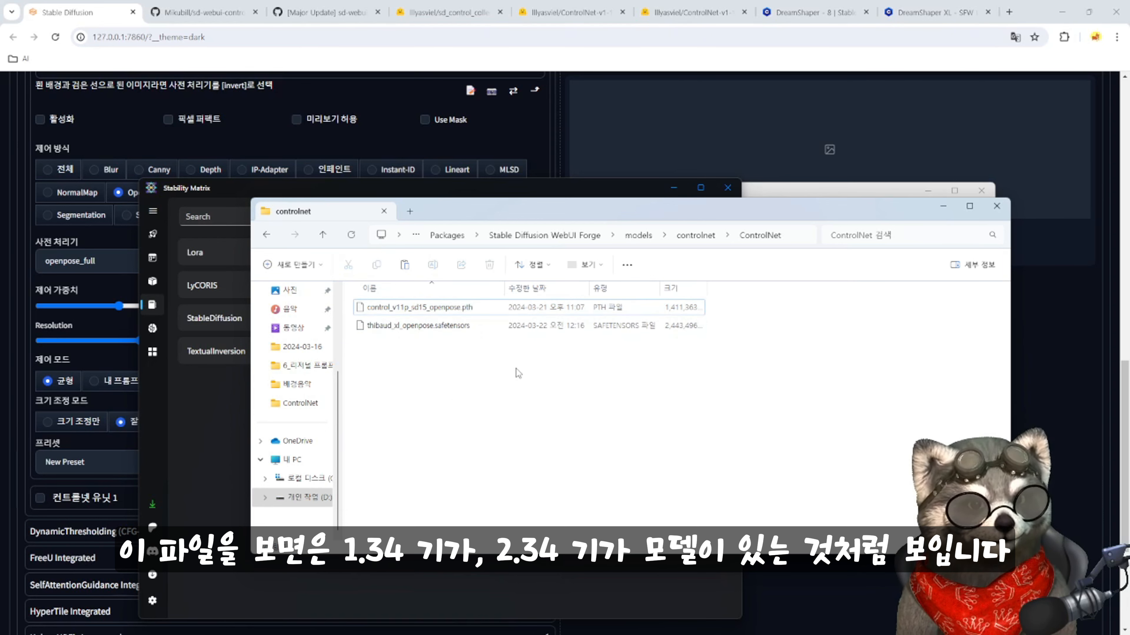
{"action": "left_click", "coordinate": [695, 236]}
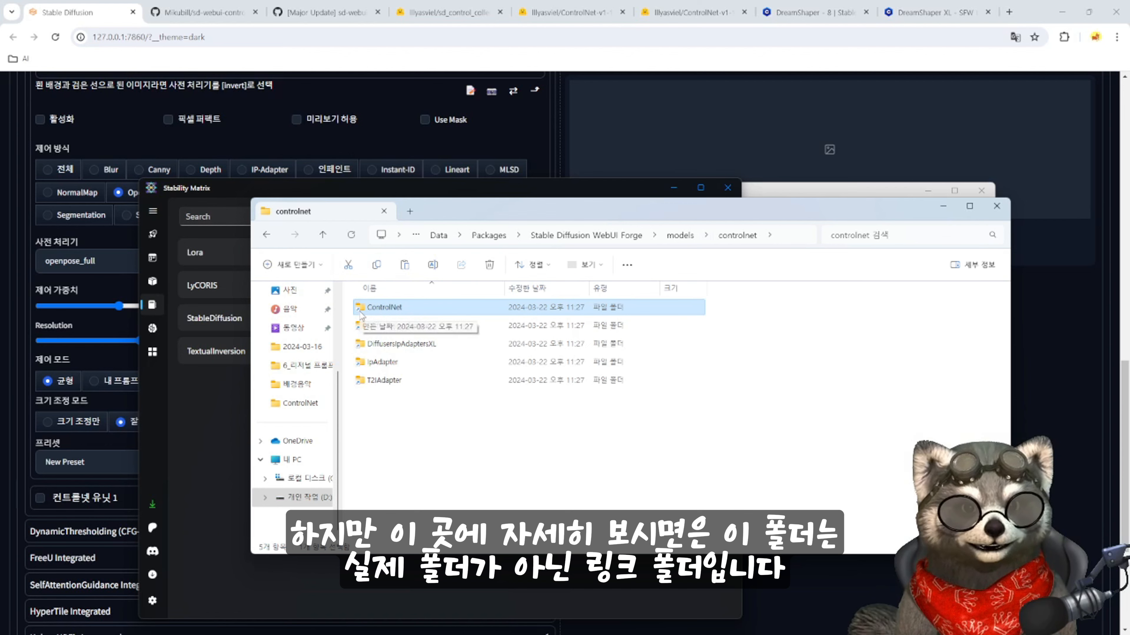
{"action": "key", "text": "alt+Return"}
{"action": "left_click_drag", "start_coordinate": [532, 323], "coordinate": [504, 406]}
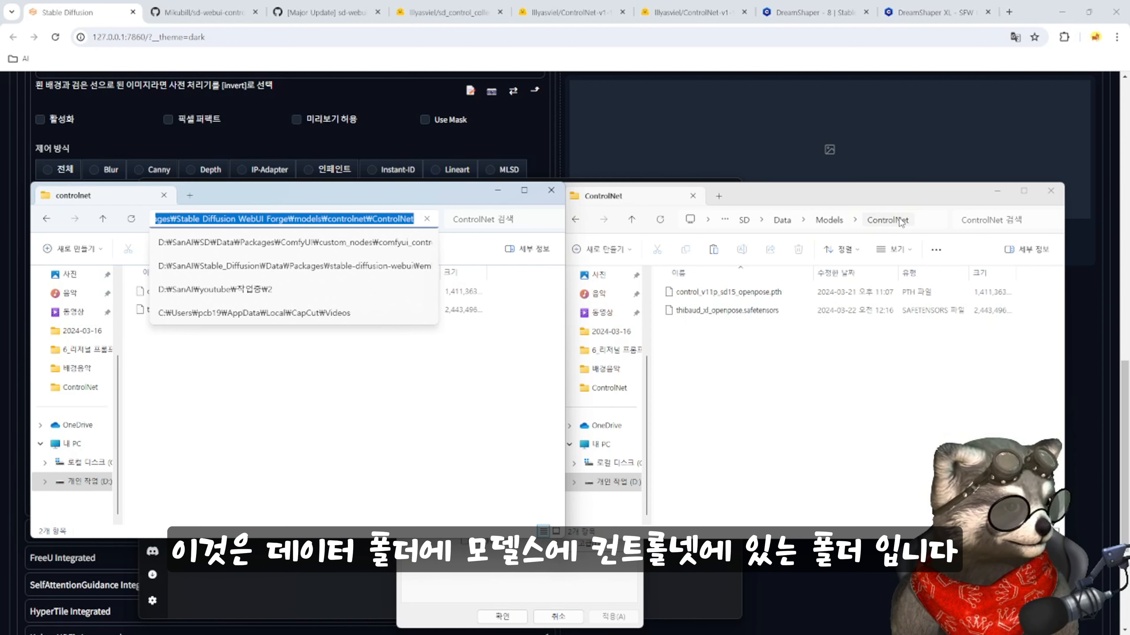
- Delete control_v11p_sd15_openpose.pth and thibaud_xl_openpose.safetensors from Data\Models\ControlNet and paste both files back
{"action": "left_click", "coordinate": [835, 387]}
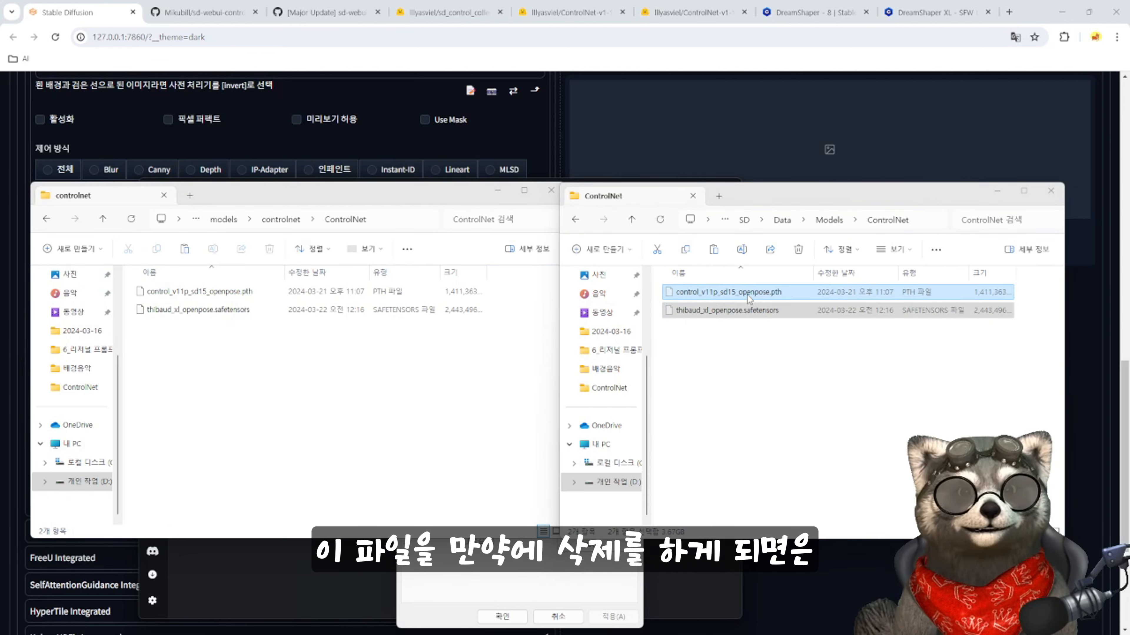
{"action": "left_click", "coordinate": [750, 294]}
{"action": "key", "text": "ctrl+a"}
{"action": "right_click", "coordinate": [762, 297]}
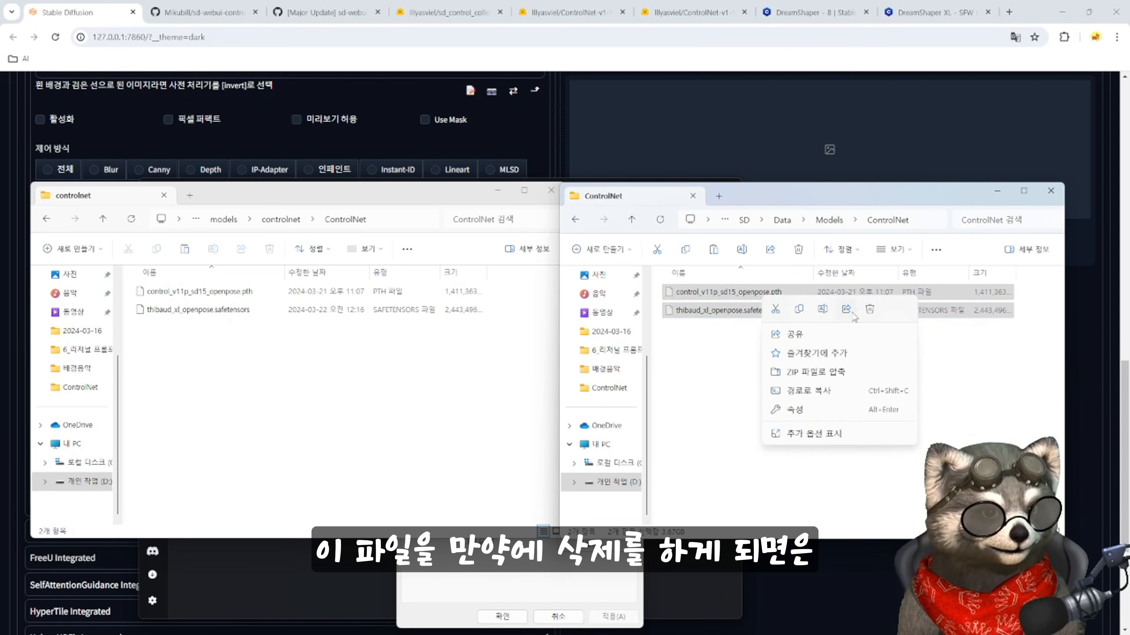
{"action": "left_click", "coordinate": [869, 309]}
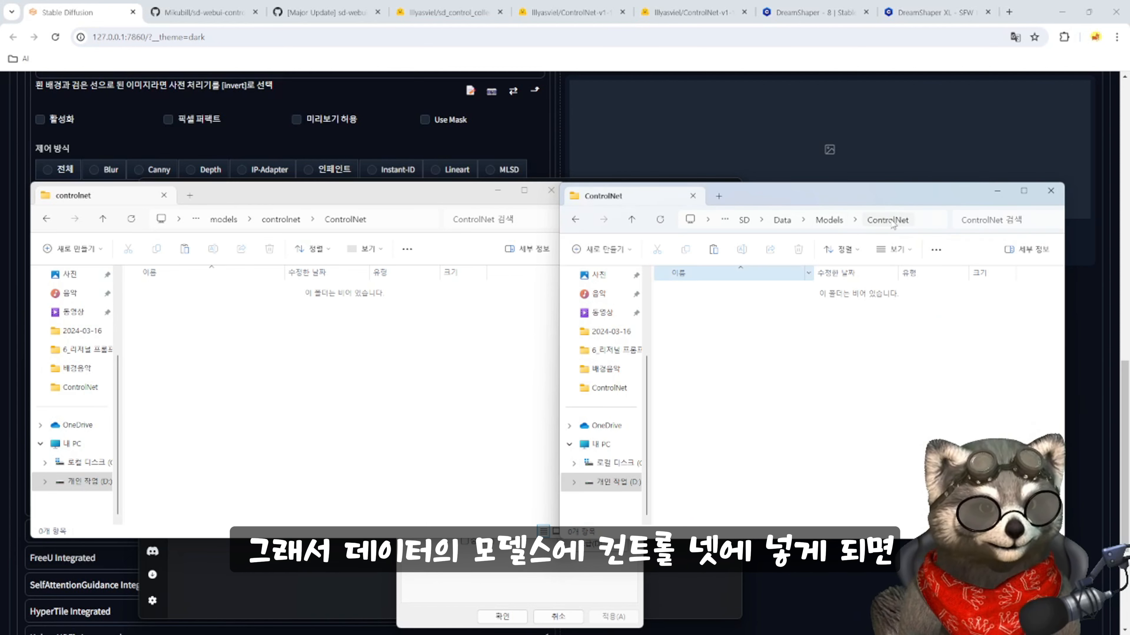
{"action": "key", "text": "ctrl+v"}
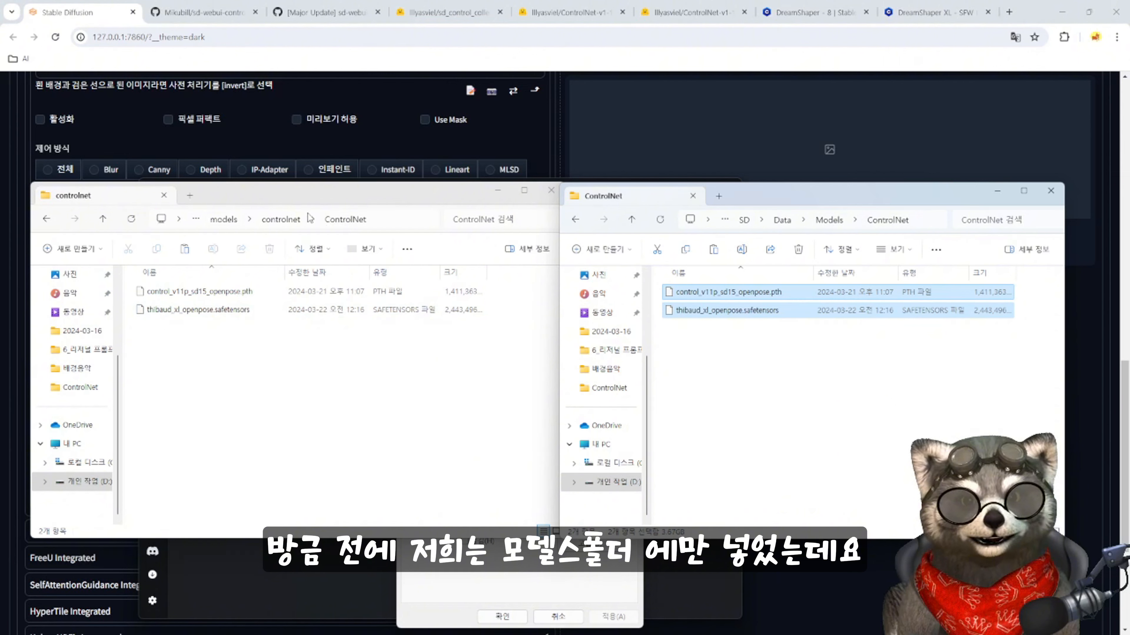
- Open Packages\stable-diffusion-webui\models\controlnet\ControlNet in the Forge folder window and compare its files with the shared ControlNet folder
{"action": "left_click", "coordinate": [236, 220]}
{"action": "left_click", "coordinate": [288, 221]}
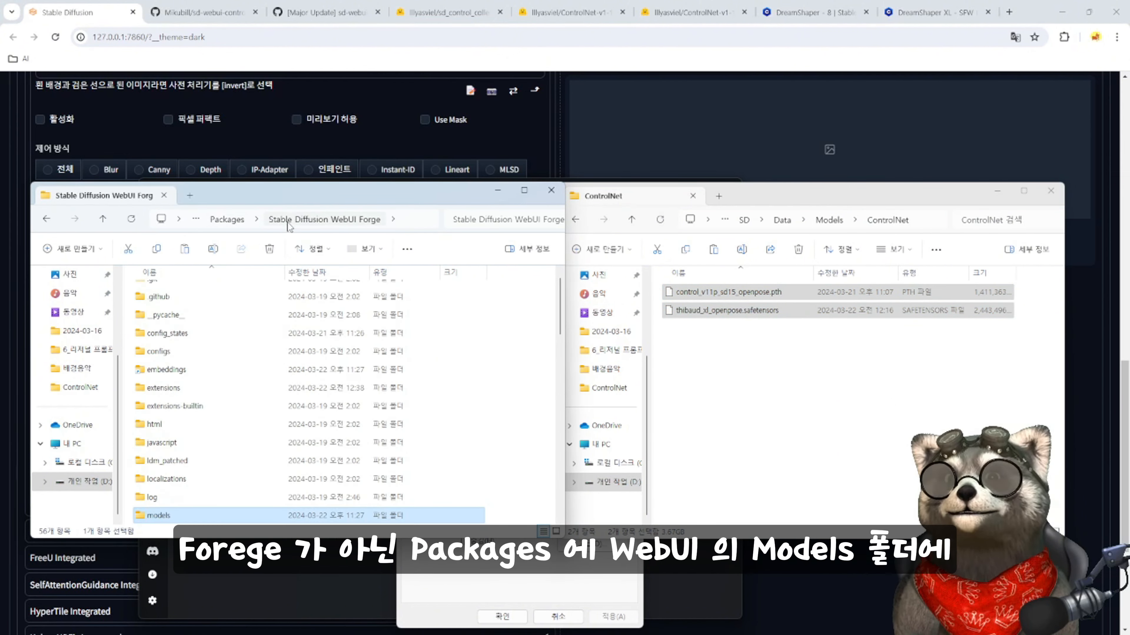
{"action": "left_click", "coordinate": [237, 223]}
{"action": "double_click", "coordinate": [194, 329]}
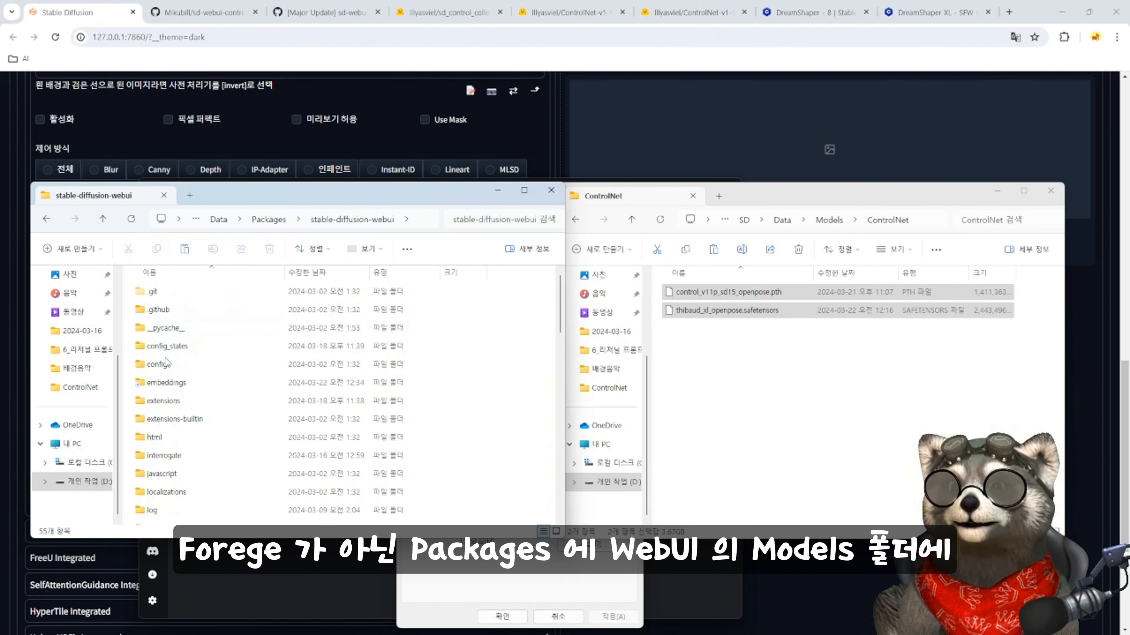
{"action": "scroll", "coordinate": [159, 374], "scroll_direction": "down", "scroll_amount": 3}
{"action": "double_click", "coordinate": [159, 375]}
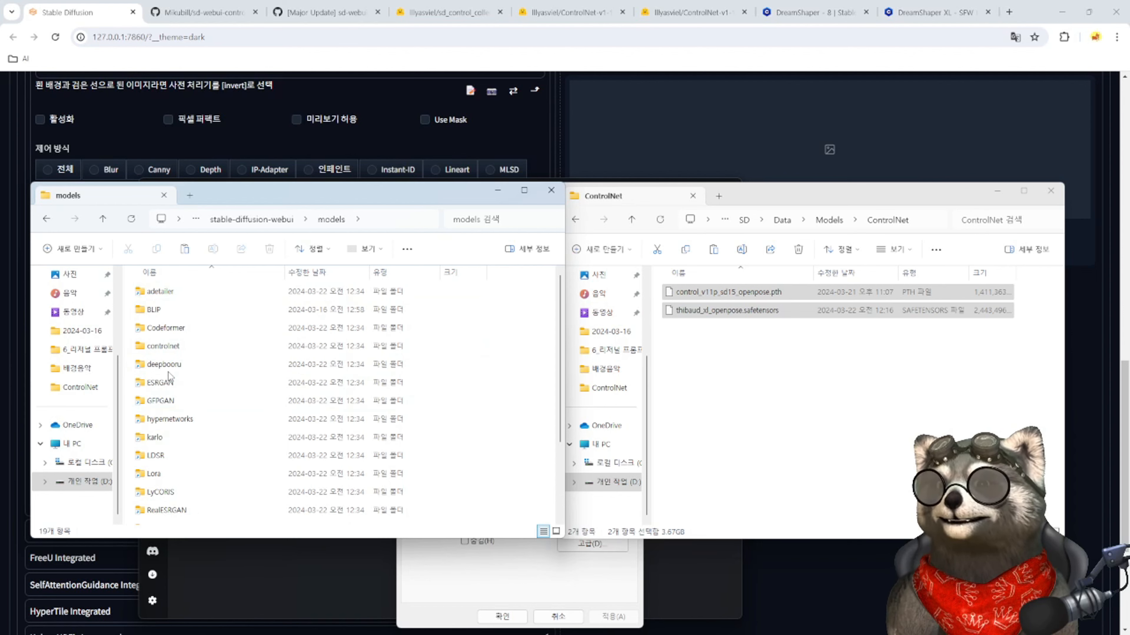
{"action": "double_click", "coordinate": [163, 345]}
{"action": "double_click", "coordinate": [160, 292]}
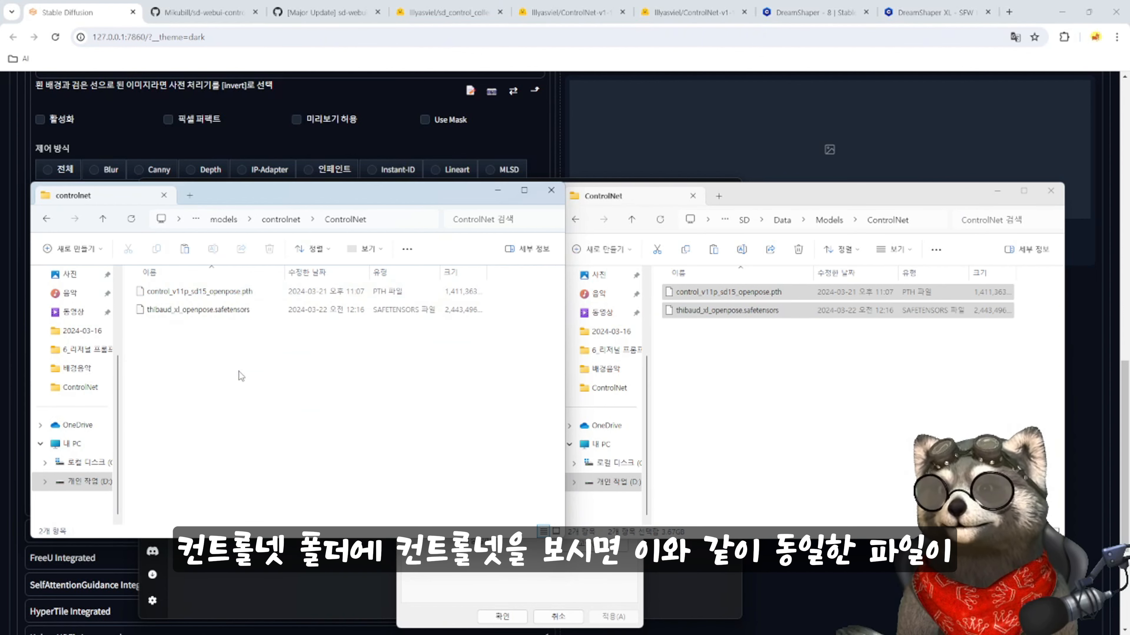
{"action": "left_click_drag", "start_coordinate": [361, 368], "coordinate": [185, 290]}
{"action": "left_click", "coordinate": [404, 364]}
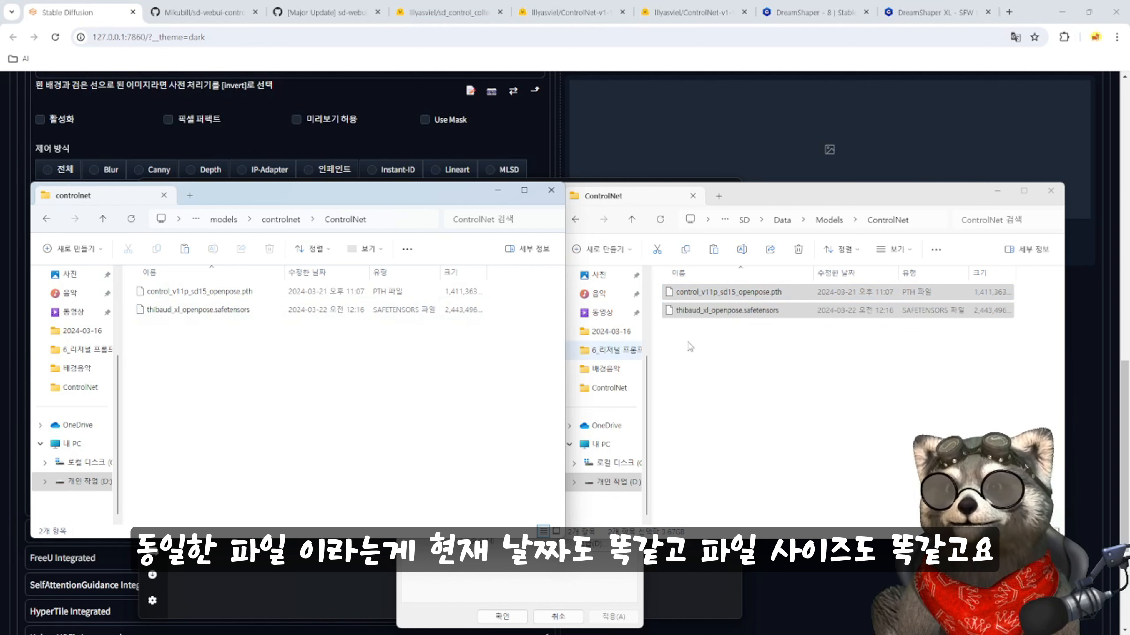
- Permanently delete both openpose model files from the shared Data\Models\ControlNet folder
{"action": "left_click", "coordinate": [786, 358]}
{"action": "left_click_drag", "start_coordinate": [854, 350], "coordinate": [717, 284]}
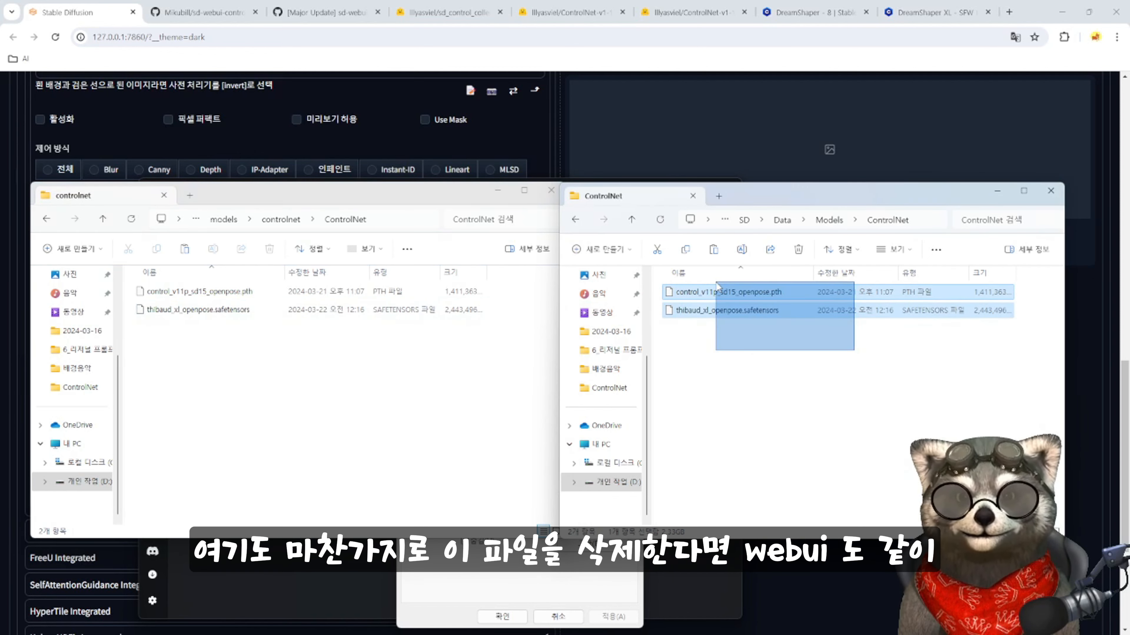
{"action": "right_click", "coordinate": [735, 311]}
{"action": "left_click", "coordinate": [843, 327]}
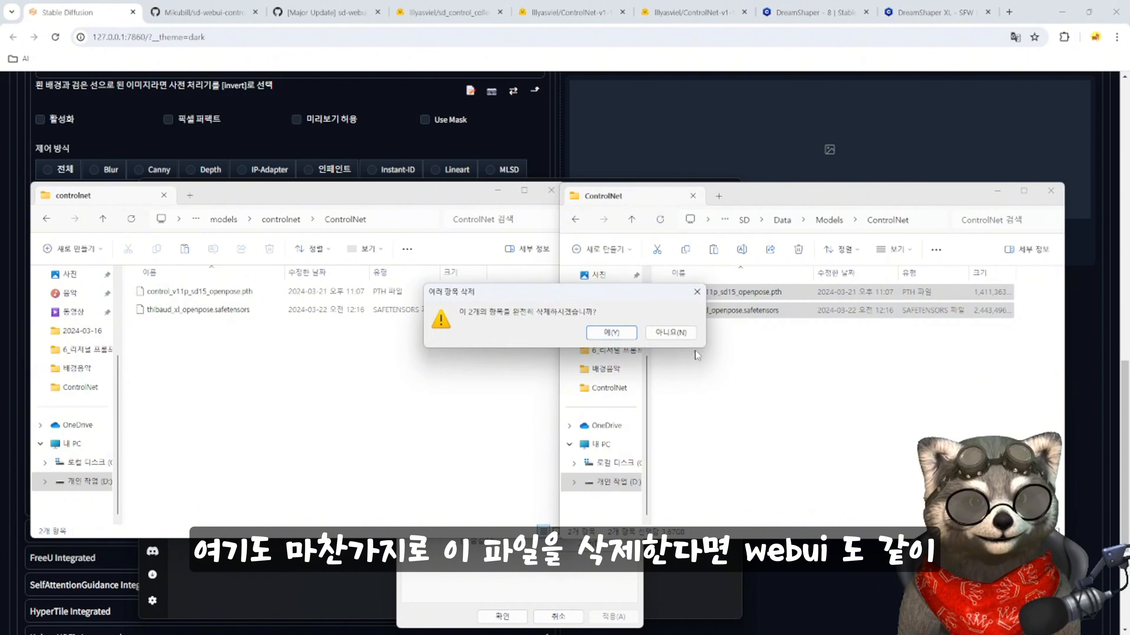
{"action": "left_click", "coordinate": [614, 336]}
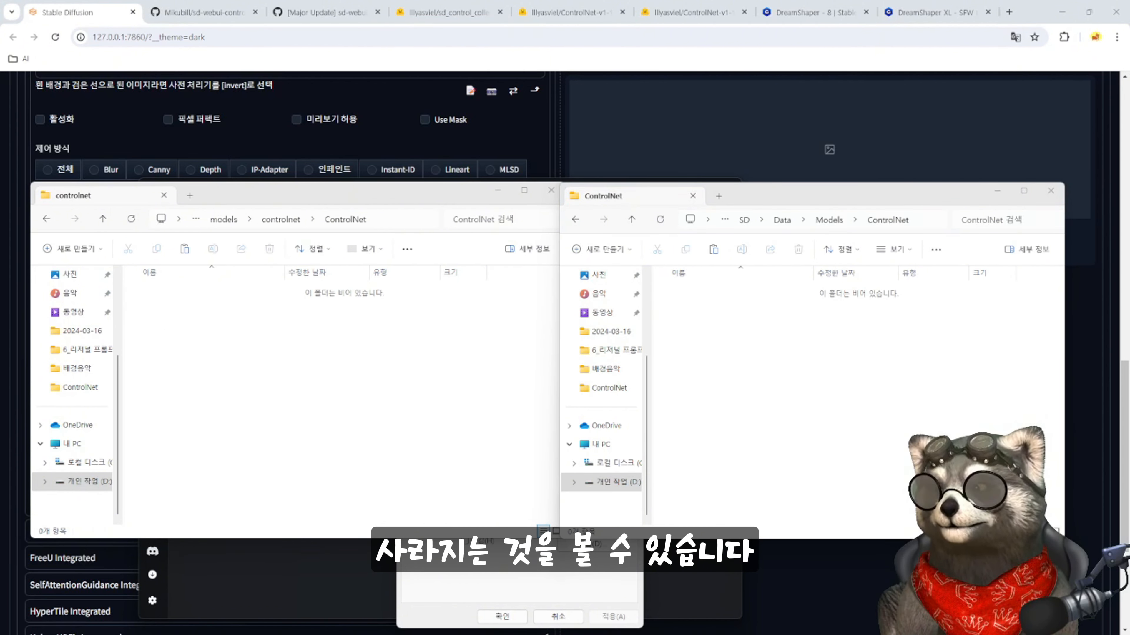
- Go up to the SD folder containing StabilityMatrix.exe and open Data\Models from there
{"action": "left_click", "coordinate": [828, 220]}
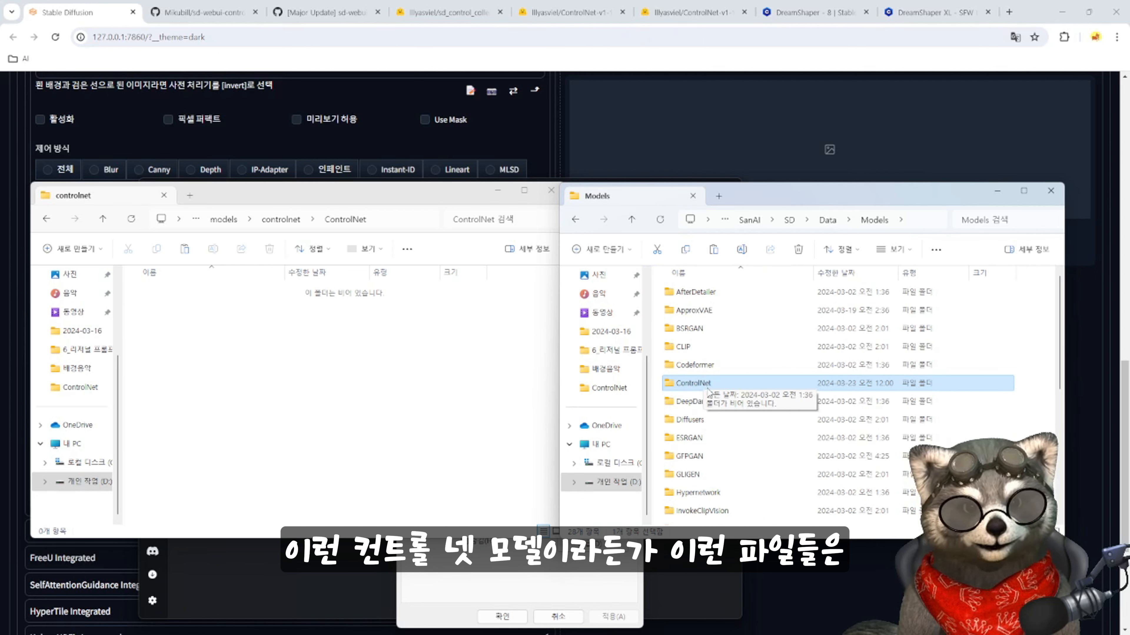
{"action": "left_click", "coordinate": [789, 219]}
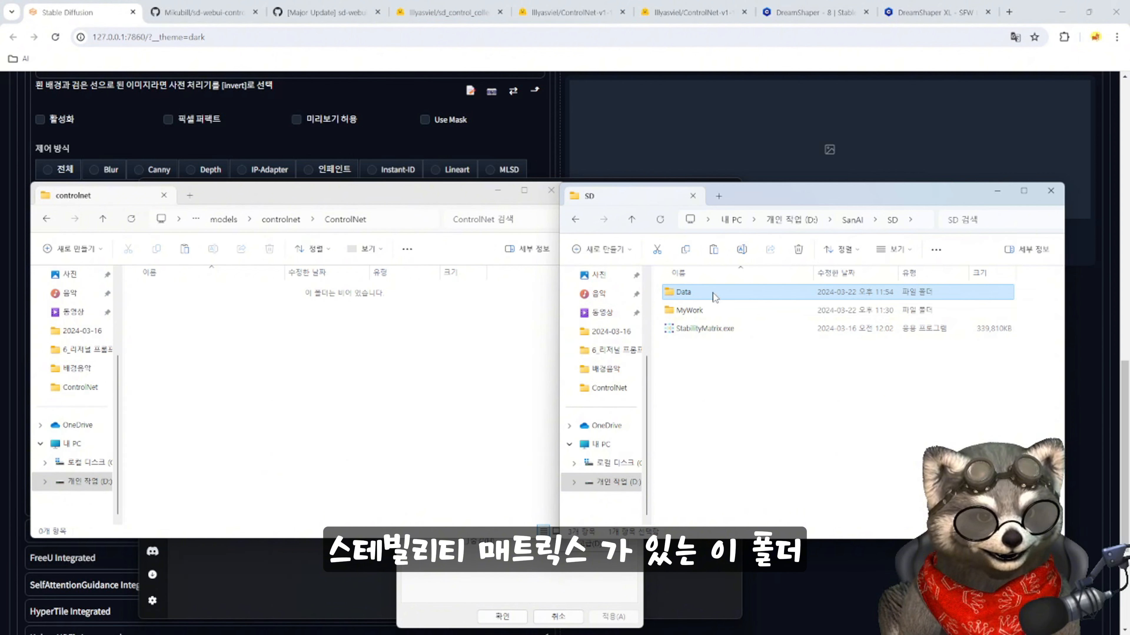
{"action": "double_click", "coordinate": [694, 296]}
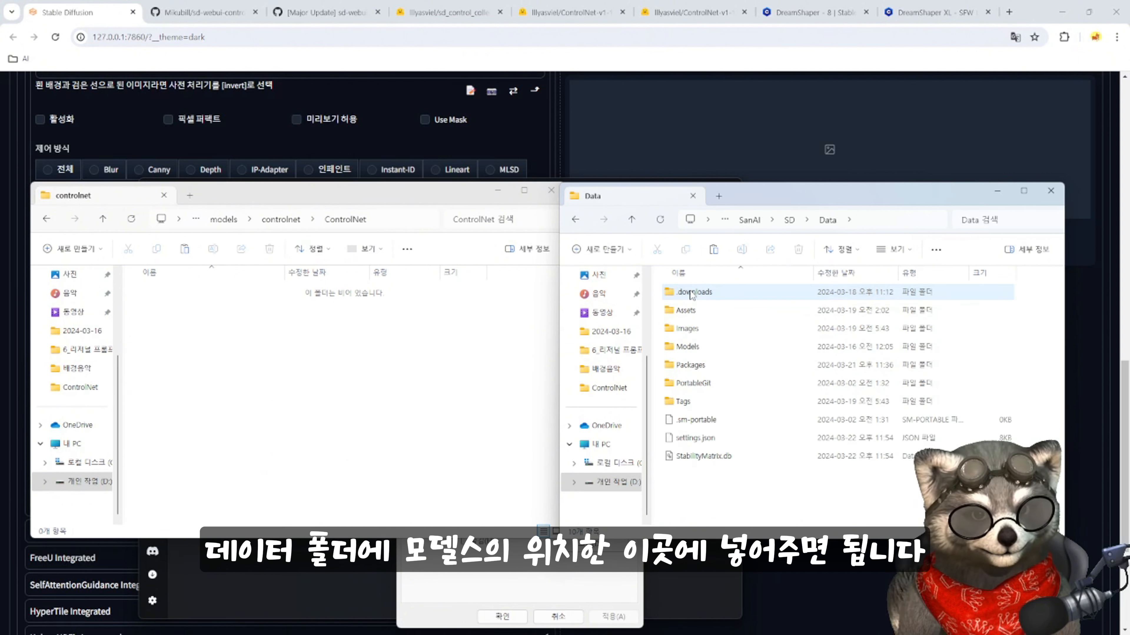
{"action": "double_click", "coordinate": [696, 345]}
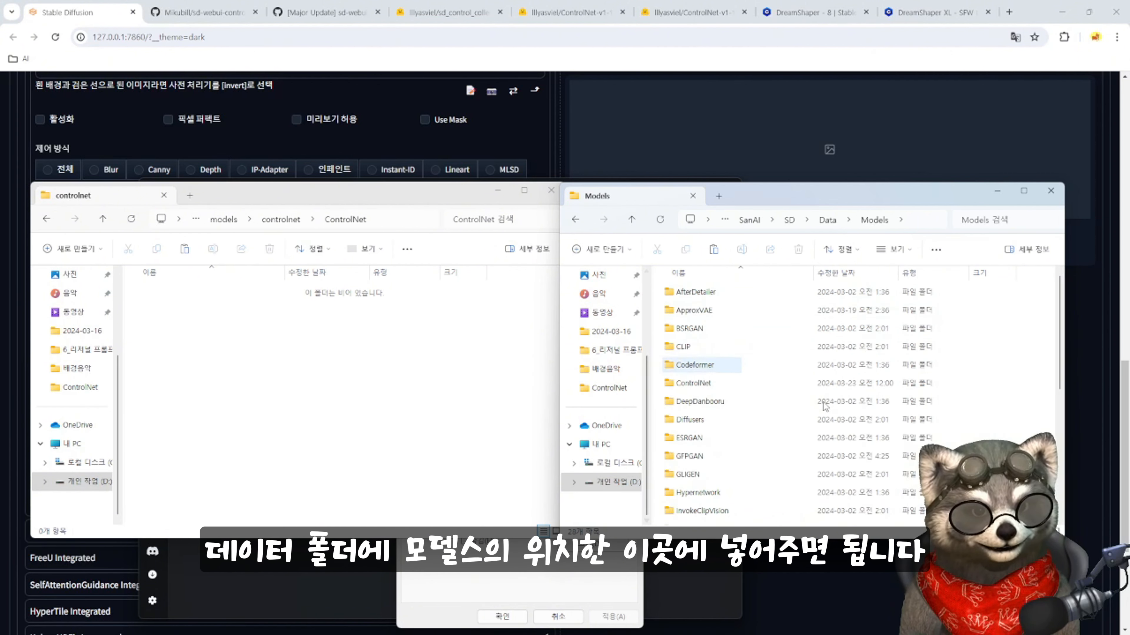
- Open the ControlNet folder inside Data\Models and put the two openpose model files back
{"action": "left_click", "coordinate": [690, 383]}
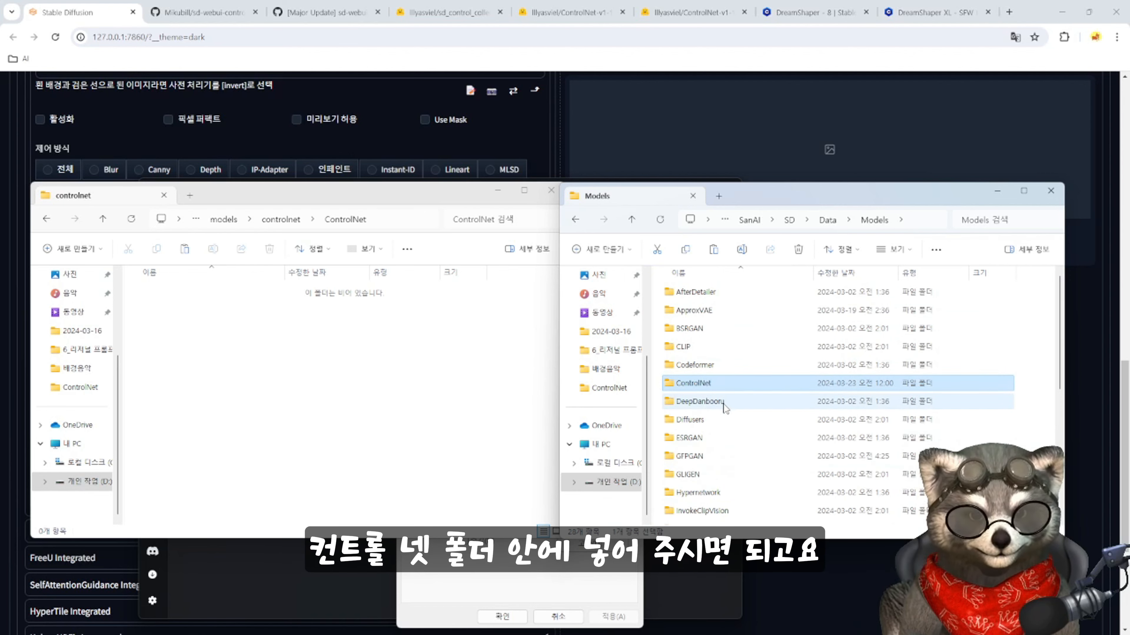
{"action": "scroll", "coordinate": [723, 406], "scroll_direction": "down", "scroll_amount": 3}
{"action": "scroll", "coordinate": [722, 405], "scroll_direction": "up", "scroll_amount": 3}
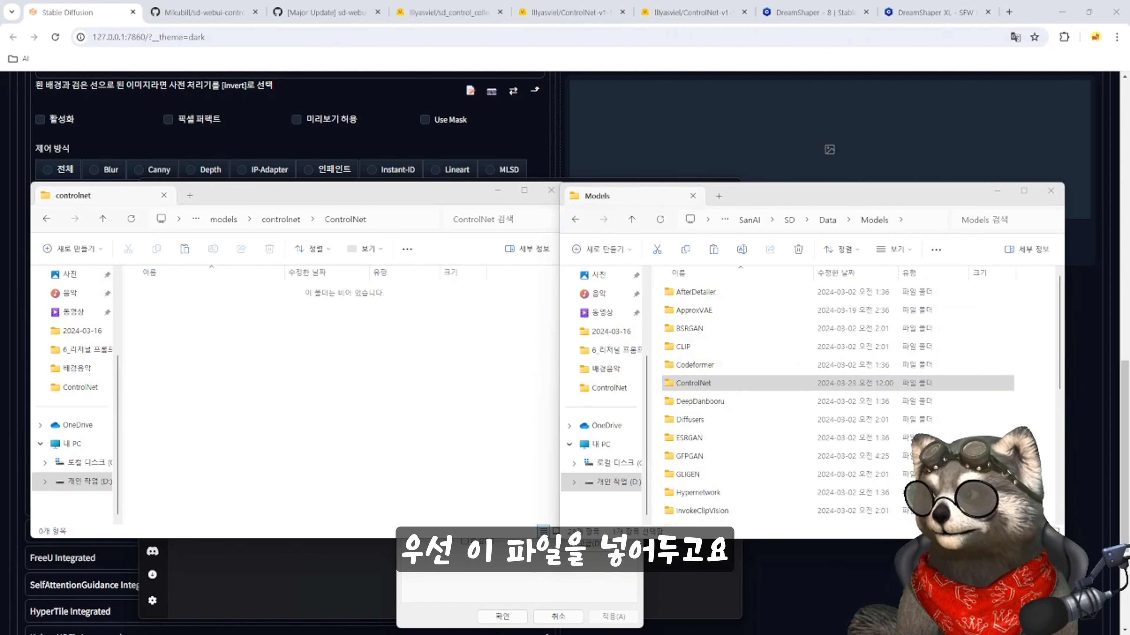
{"action": "double_click", "coordinate": [693, 383]}
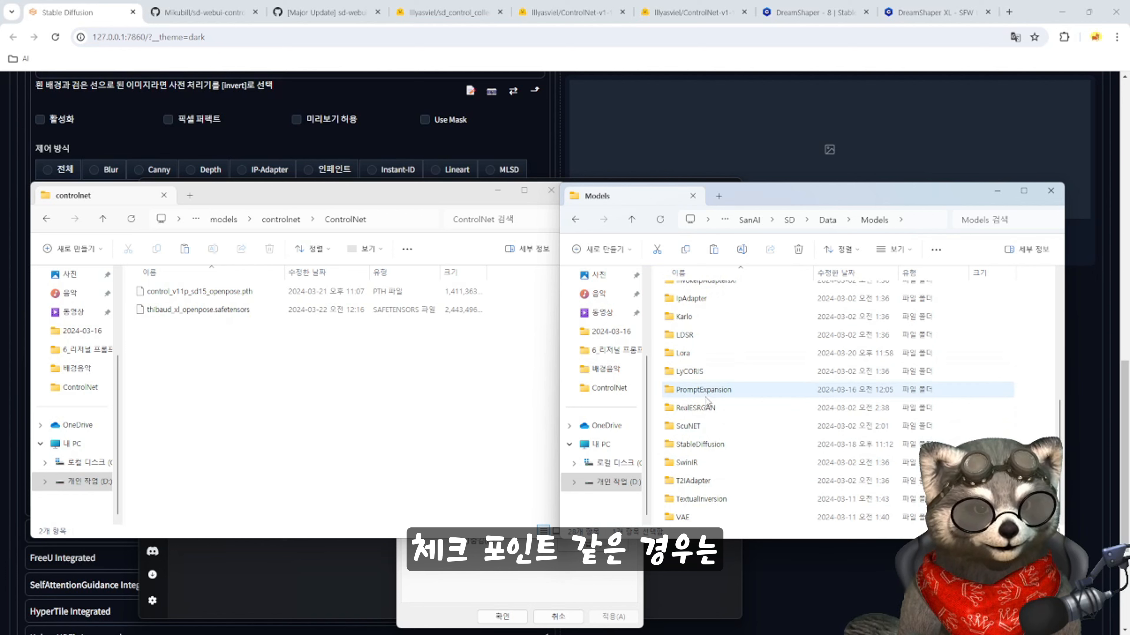
- Examine the StableDiffusion, TextualInversion and VAE folders inside Data\Models to see where each model type belongs
{"action": "double_click", "coordinate": [693, 445]}
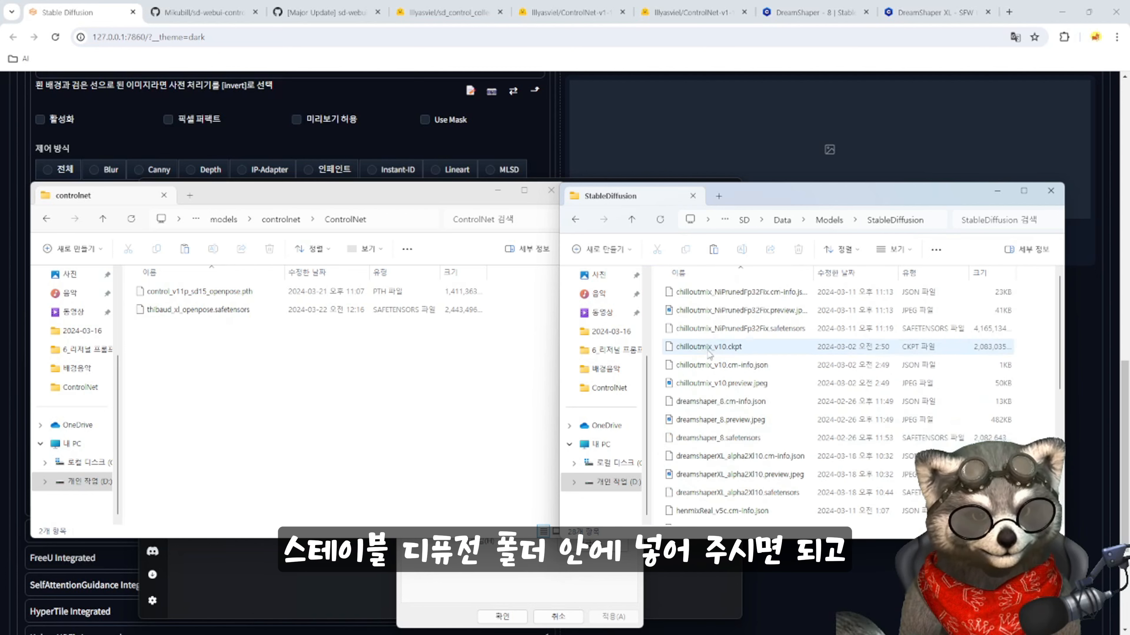
{"action": "left_click", "coordinate": [731, 294]}
{"action": "left_click", "coordinate": [829, 220]}
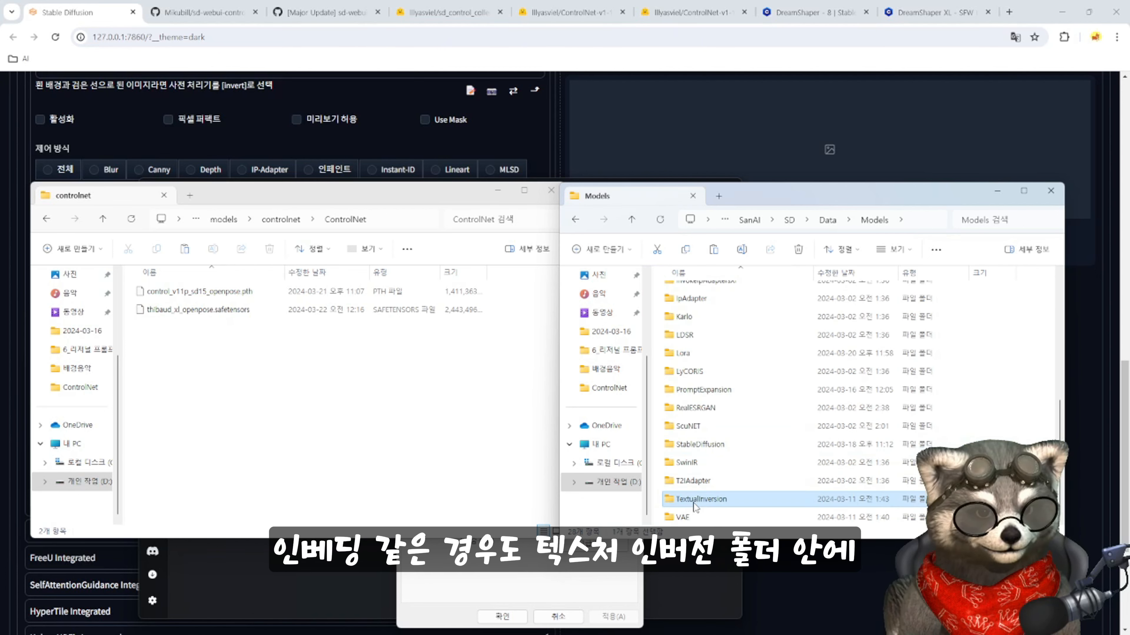
{"action": "double_click", "coordinate": [708, 466]}
{"action": "left_click", "coordinate": [712, 294]}
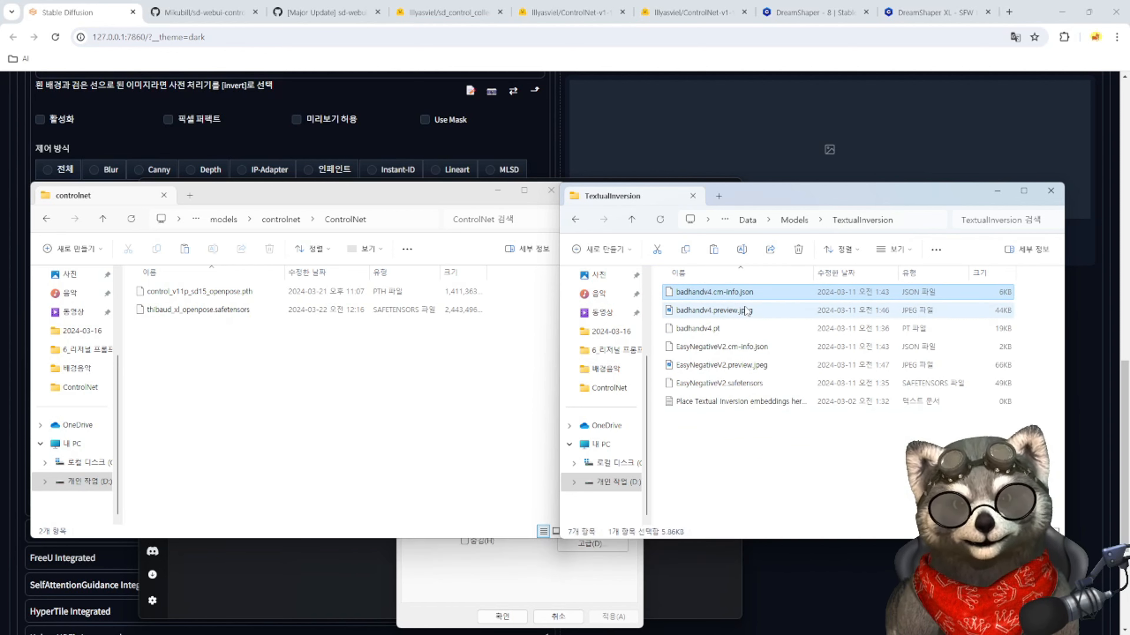
{"action": "left_click", "coordinate": [793, 219]}
{"action": "scroll", "coordinate": [736, 387], "scroll_direction": "down", "scroll_amount": 1}
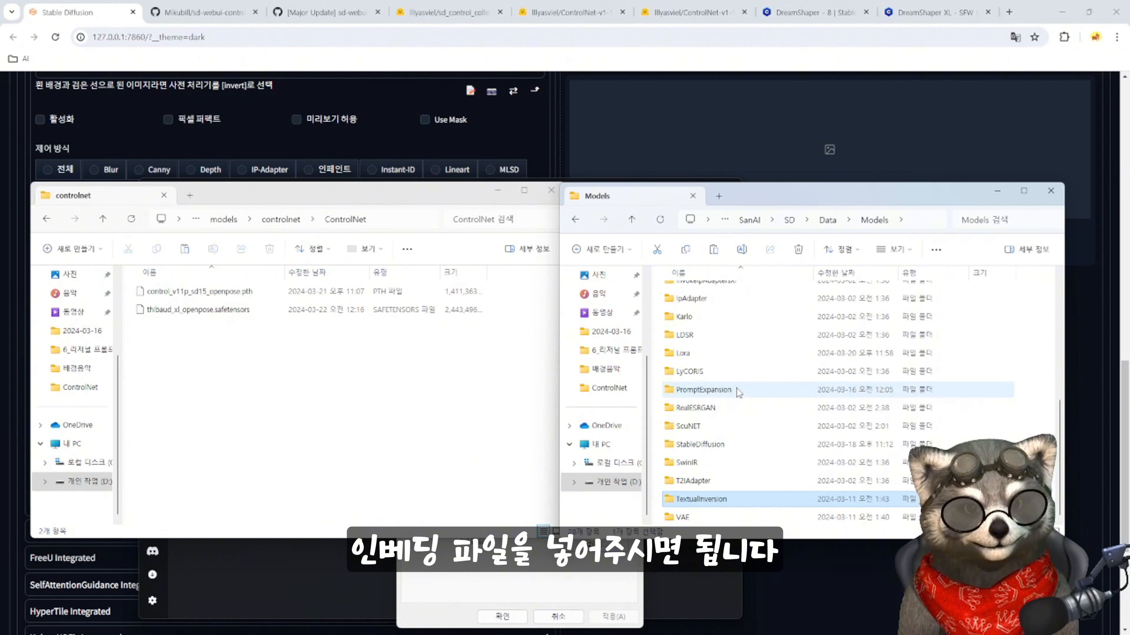
{"action": "double_click", "coordinate": [680, 516]}
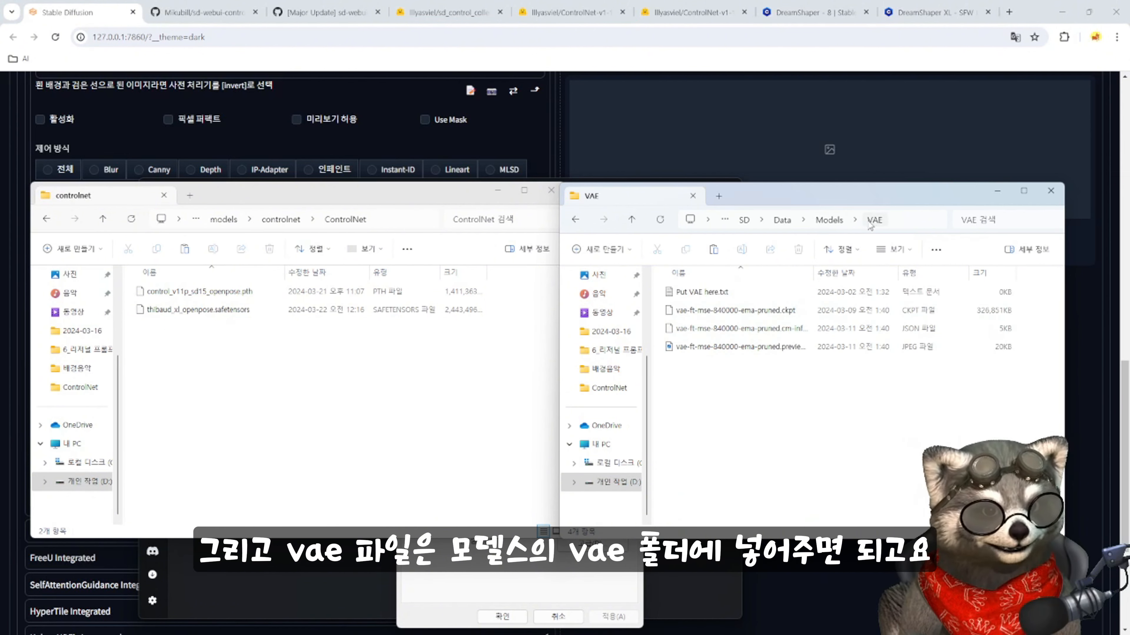
{"action": "left_click", "coordinate": [829, 220]}
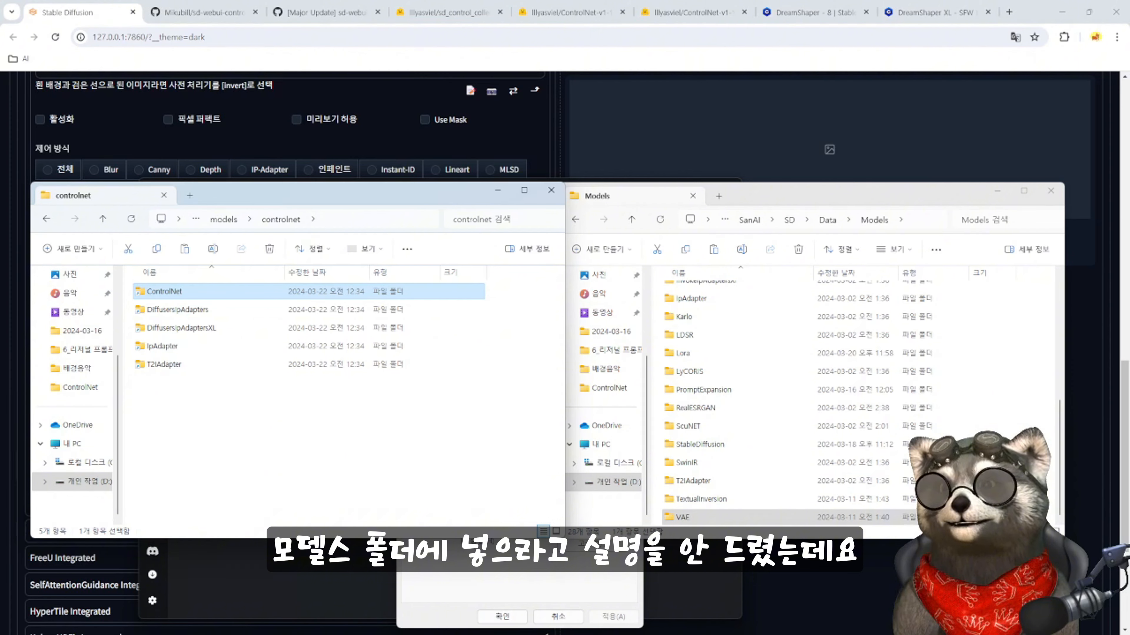
- Switch to Stability Matrix and add the ControlNet category to those shown in its checkpoint manager
{"action": "key", "text": "alt+Tab"}
{"action": "left_click_drag", "start_coordinate": [334, 187], "coordinate": [407, 161]}
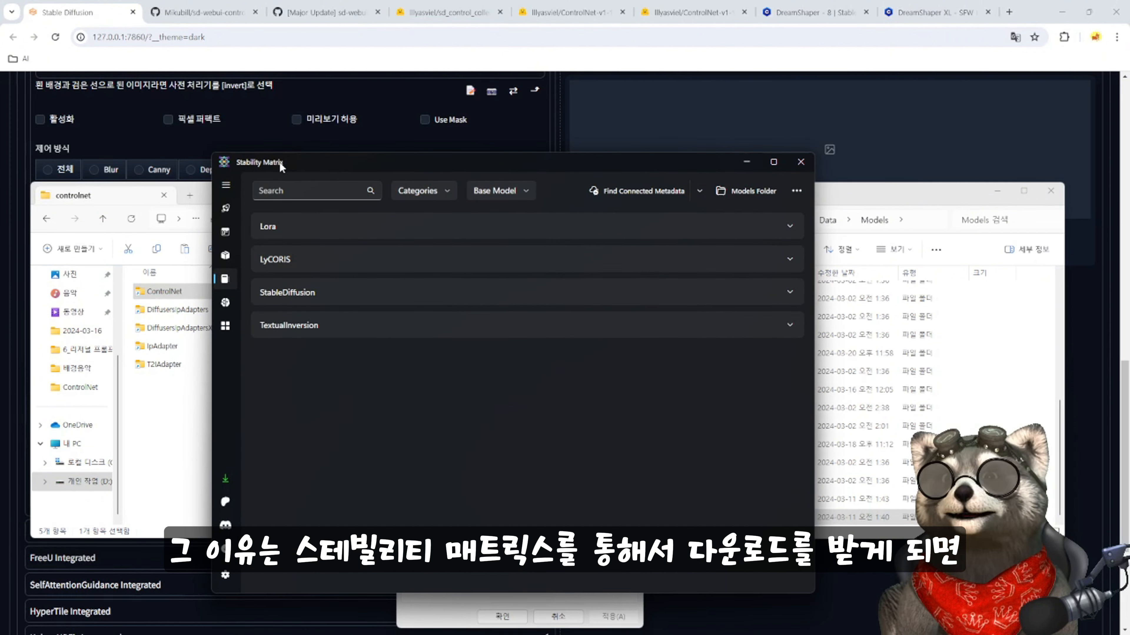
{"action": "left_click", "coordinate": [895, 192]}
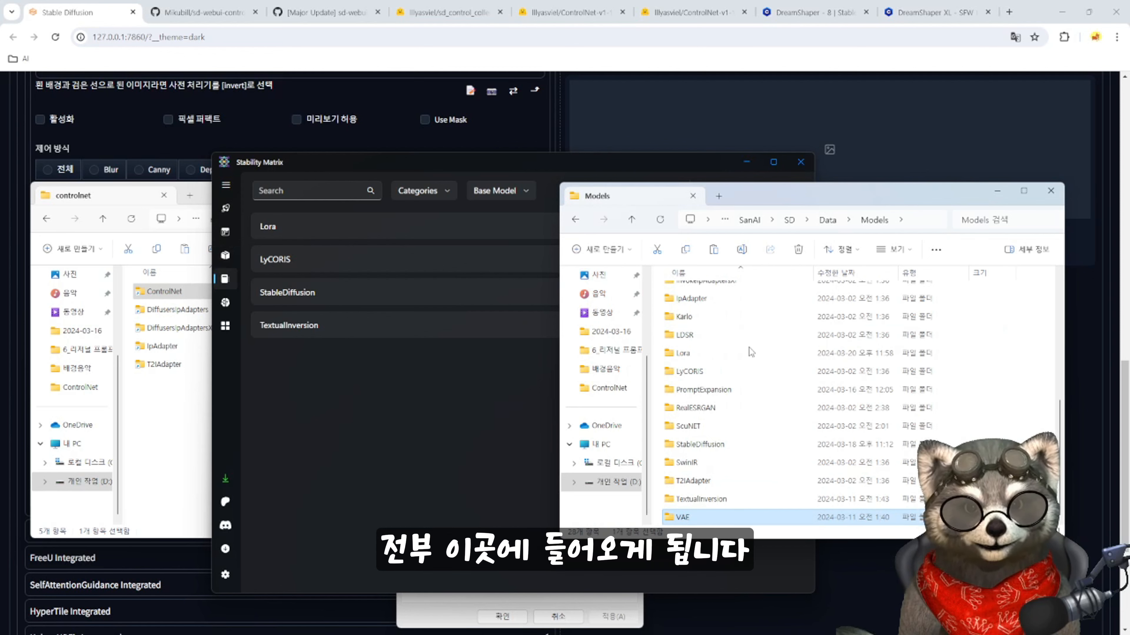
{"action": "left_click", "coordinate": [792, 555]}
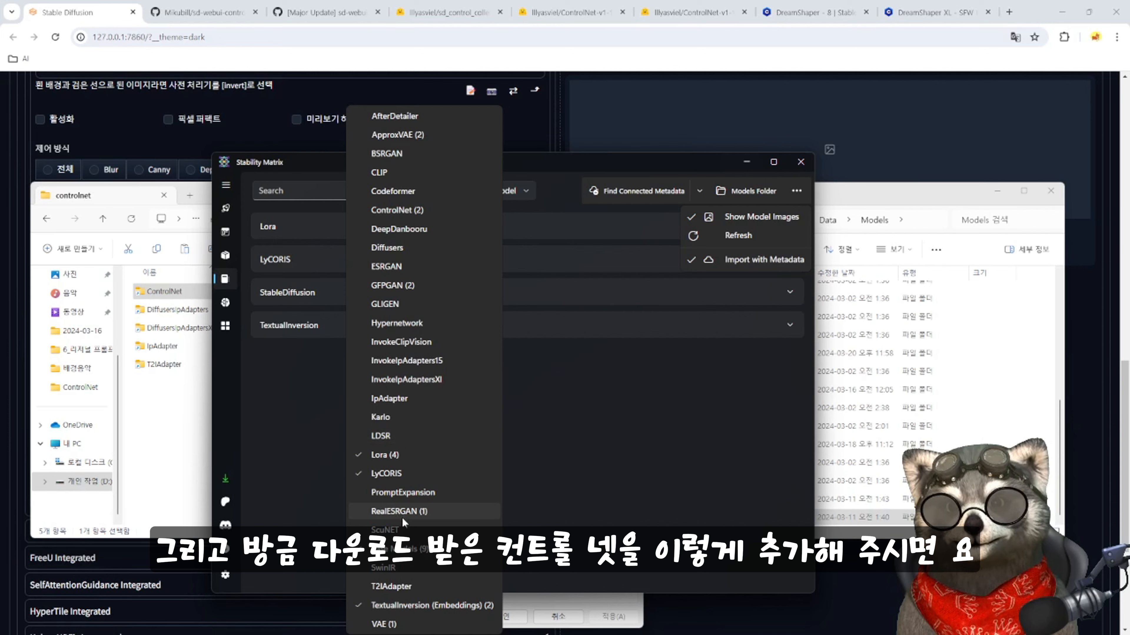
{"action": "left_click", "coordinate": [396, 209]}
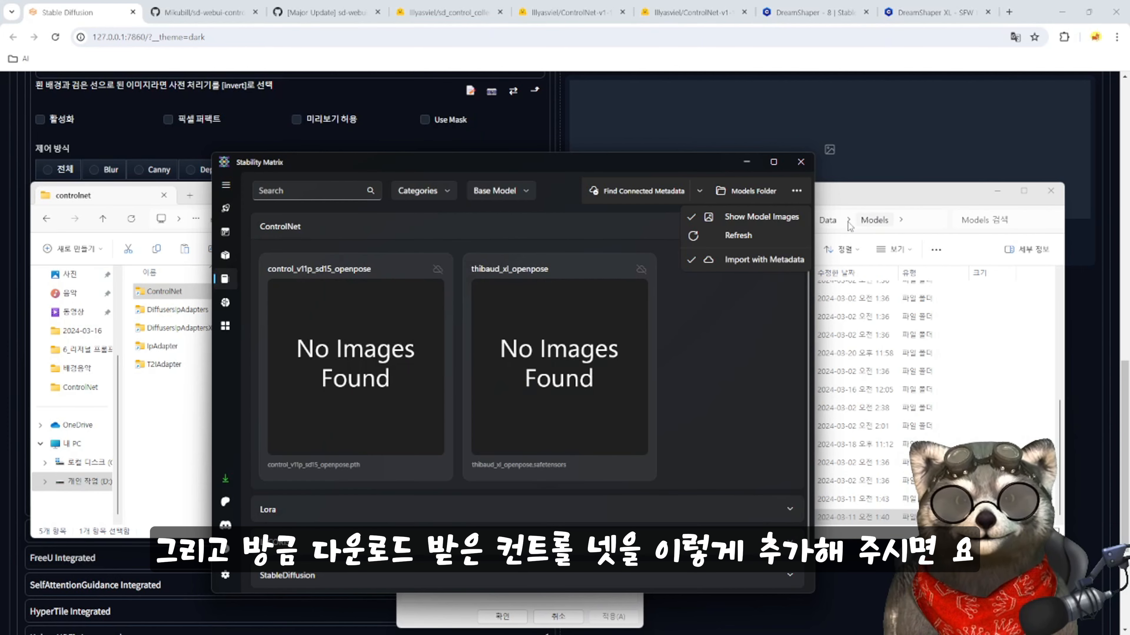
{"action": "left_click", "coordinate": [739, 301]}
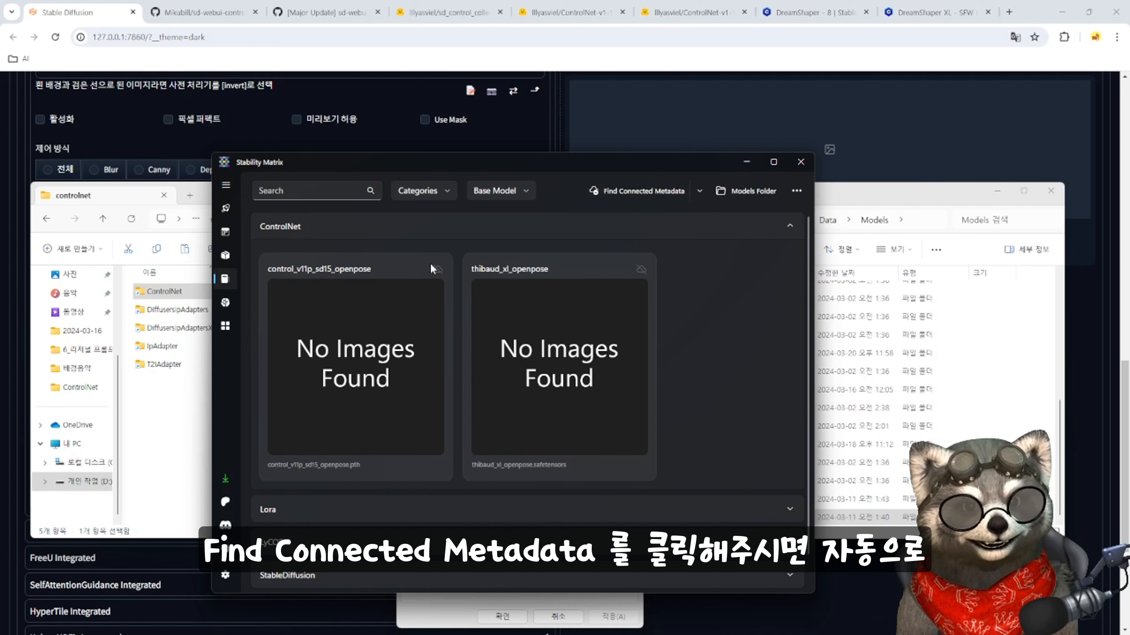
- Expand the Lora category and examine the preview images and metadata links of its models
{"action": "left_click", "coordinate": [789, 509]}
{"action": "scroll", "coordinate": [578, 445], "scroll_direction": "down", "scroll_amount": 3}
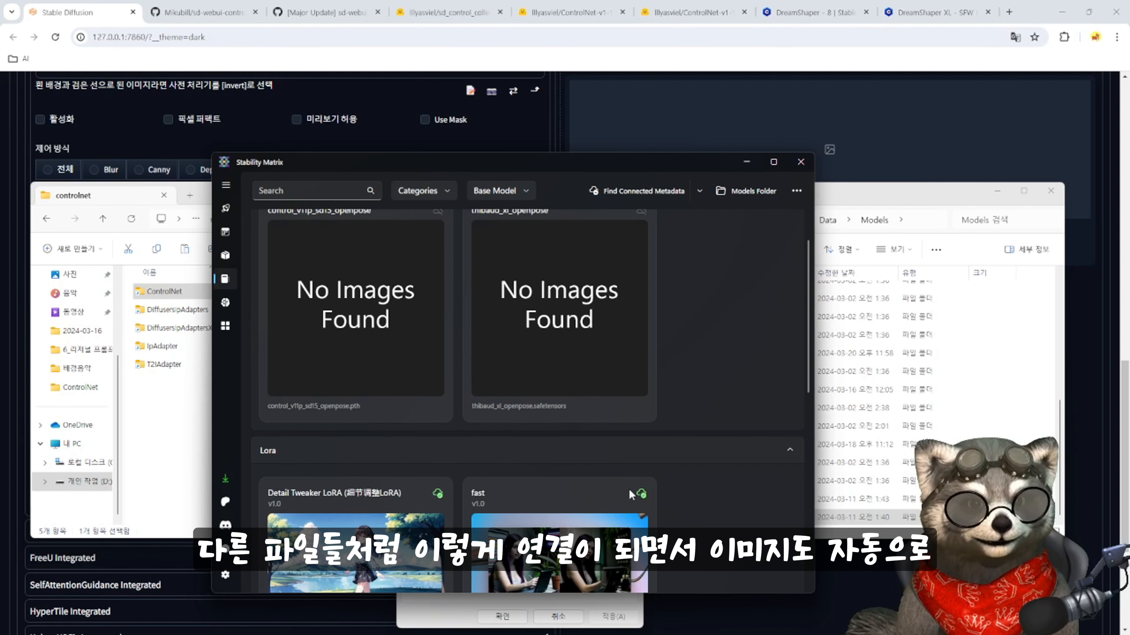
{"action": "scroll", "coordinate": [612, 509], "scroll_direction": "down", "scroll_amount": 2}
{"action": "scroll", "coordinate": [525, 519], "scroll_direction": "down", "scroll_amount": 8}
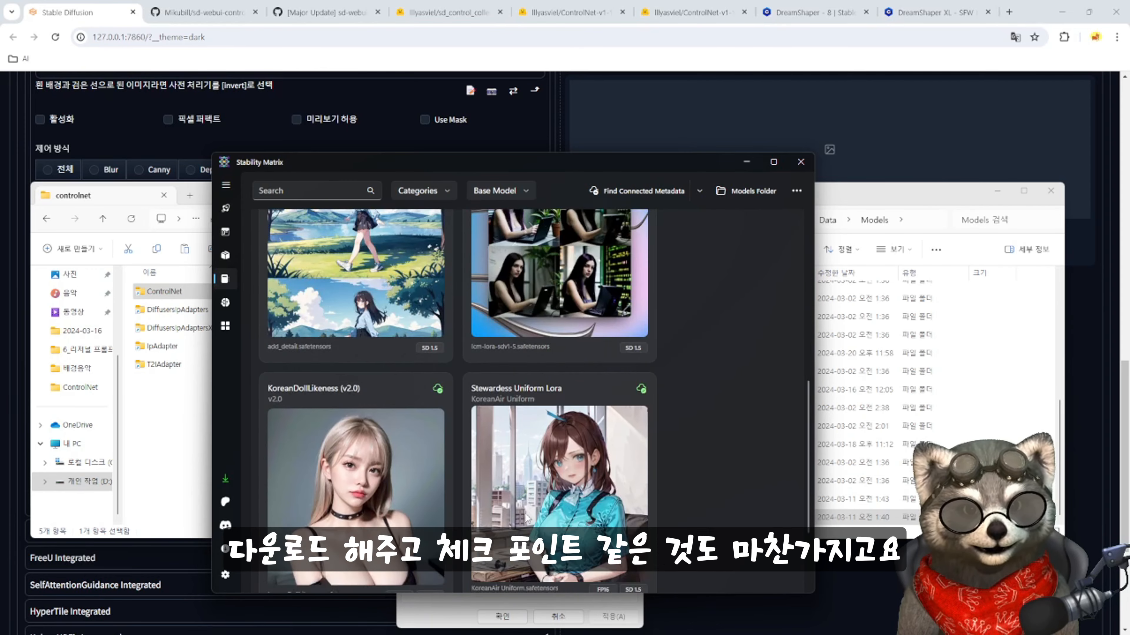
- Find the connected metadata for the thibaud_xl_openpose model and open its linked CivitAI page
{"action": "left_click", "coordinate": [311, 540]}
{"action": "scroll", "coordinate": [627, 389], "scroll_direction": "down", "scroll_amount": 6}
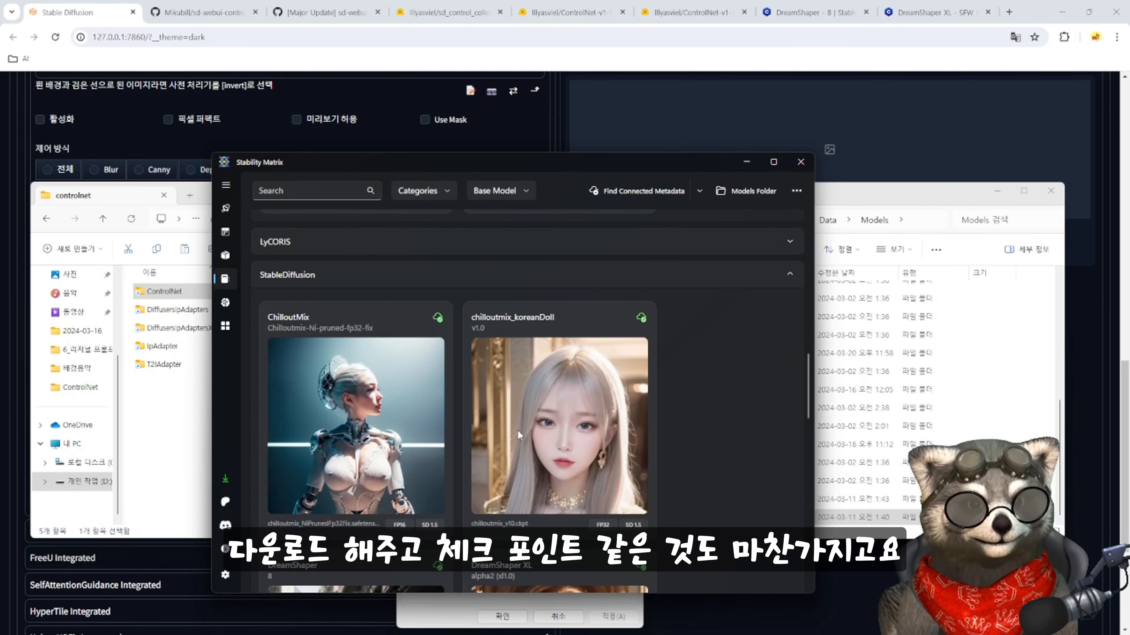
{"action": "scroll", "coordinate": [714, 448], "scroll_direction": "up", "scroll_amount": 12}
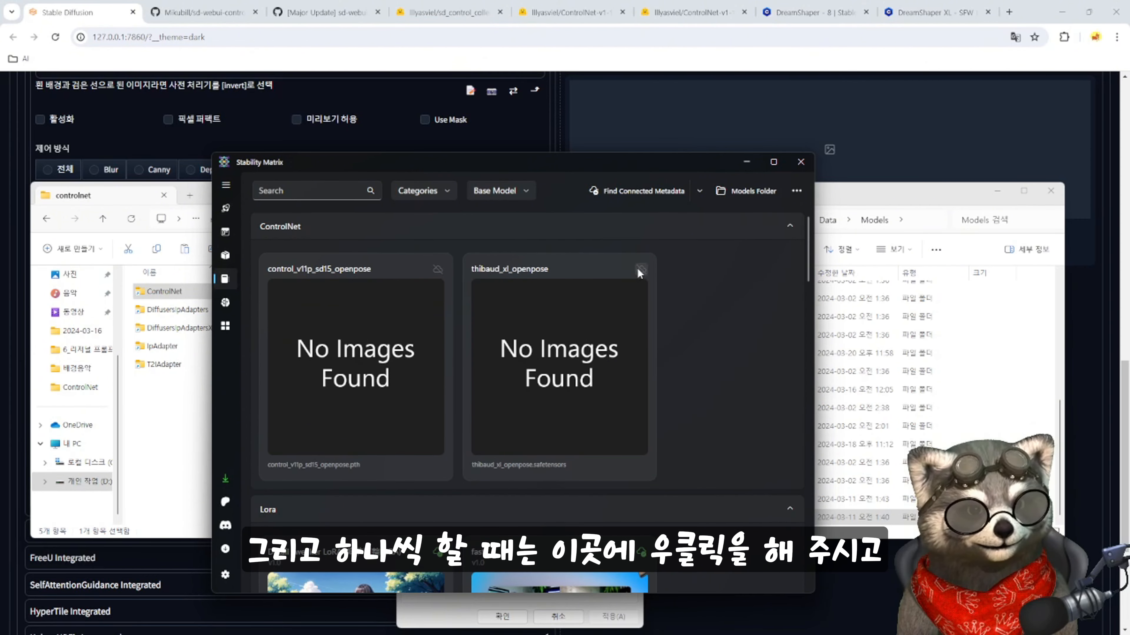
{"action": "right_click", "coordinate": [638, 269]}
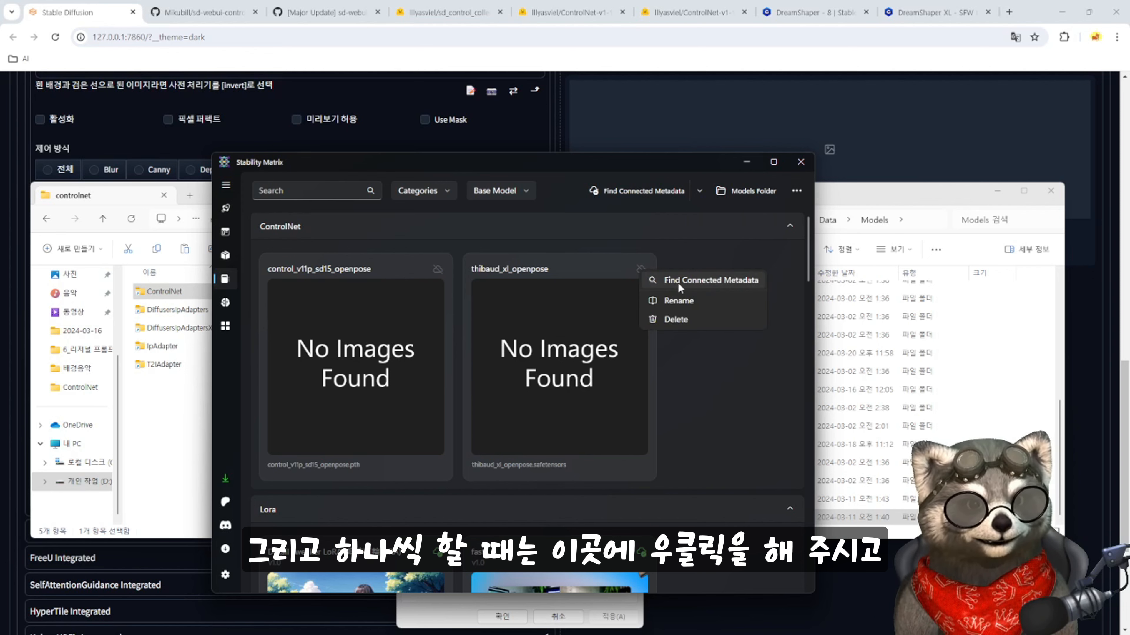
{"action": "left_click", "coordinate": [685, 281]}
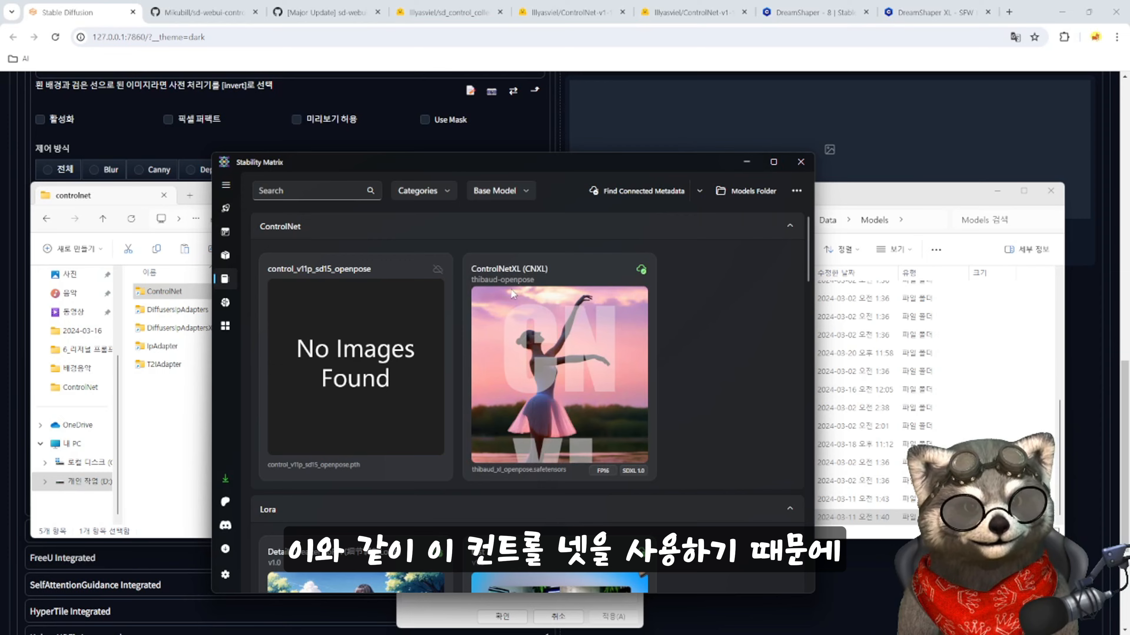
{"action": "left_click", "coordinate": [581, 381]}
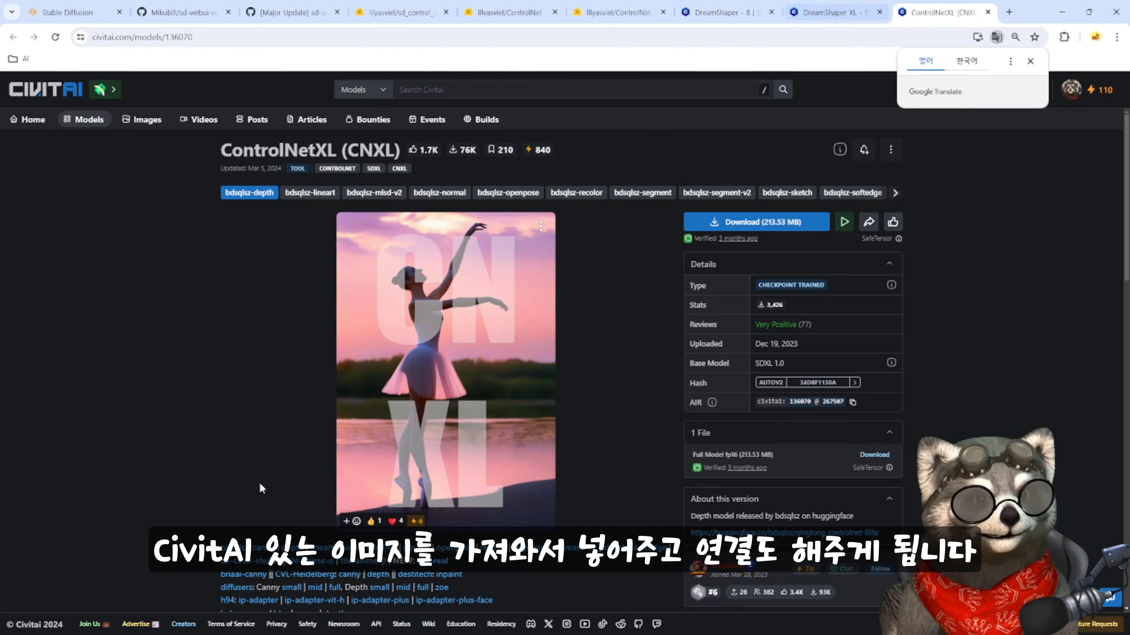
- Open the an-pose.png sample from the sd-webui-controlnet README in the browser and capture the pose image
{"action": "key", "text": "alt+Tab"}
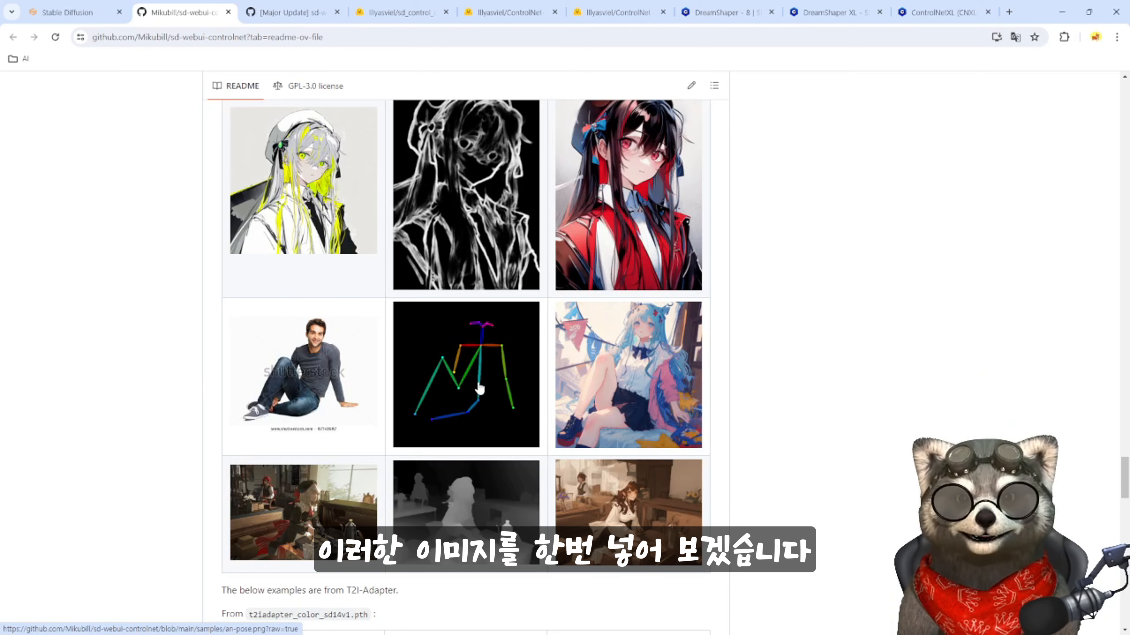
{"action": "left_click", "coordinate": [479, 389]}
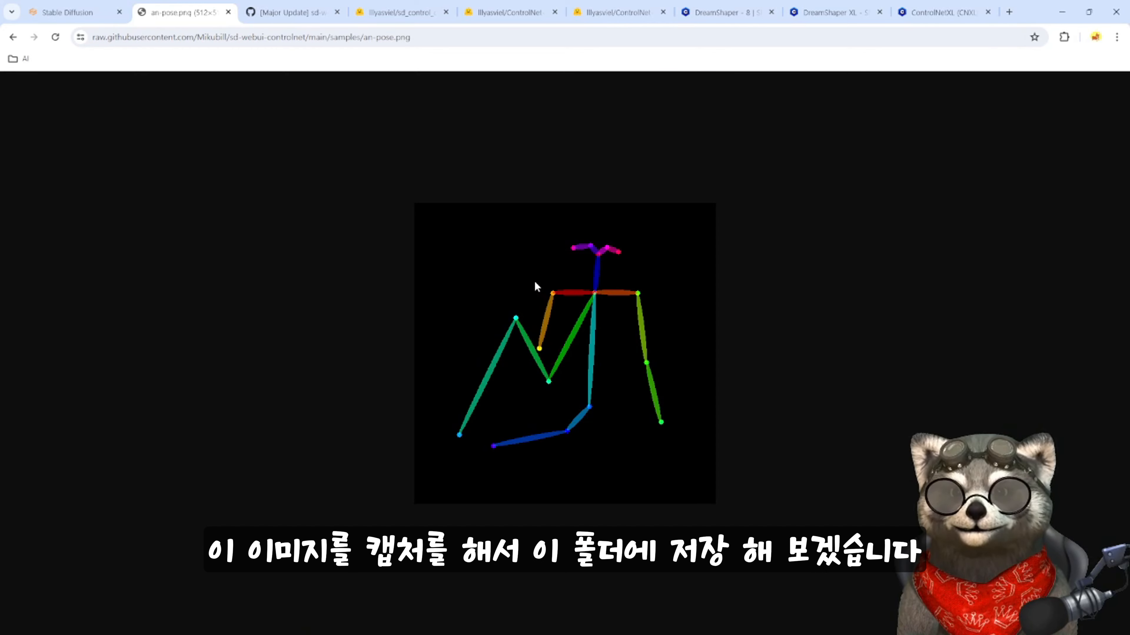
{"action": "key", "text": "Print"}
{"action": "left_click_drag", "start_coordinate": [428, 189], "coordinate": [623, 461]}
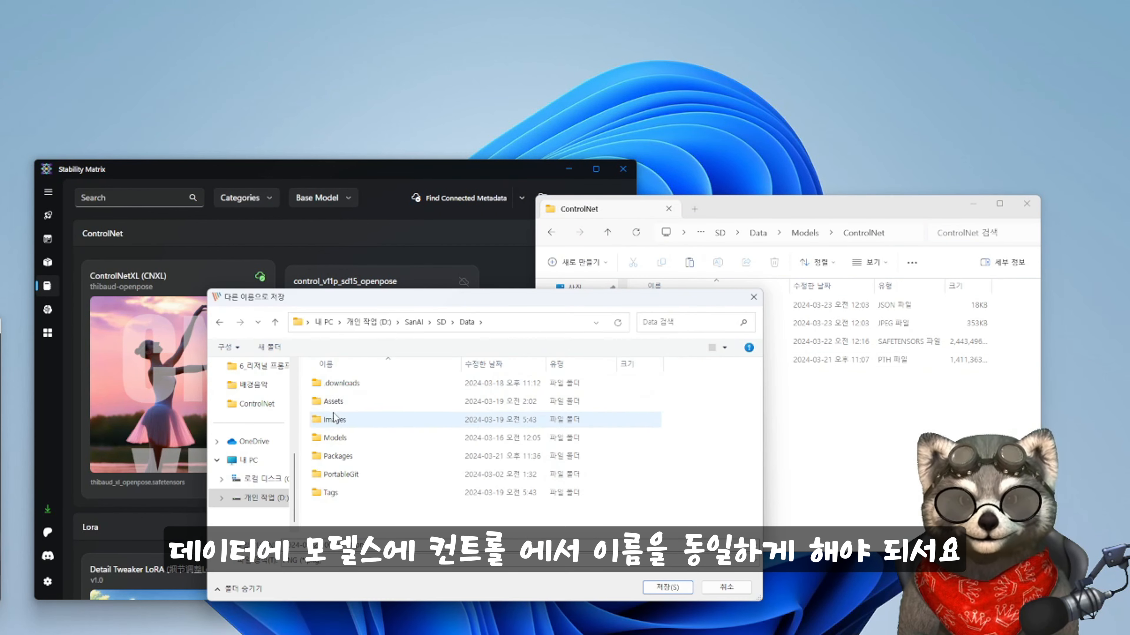
- Set the capture's save location to Data\Models\ControlNet and copy the base name of the control_v11p_sd15_openpose.pth file
{"action": "double_click", "coordinate": [339, 439]}
{"action": "double_click", "coordinate": [340, 474]}
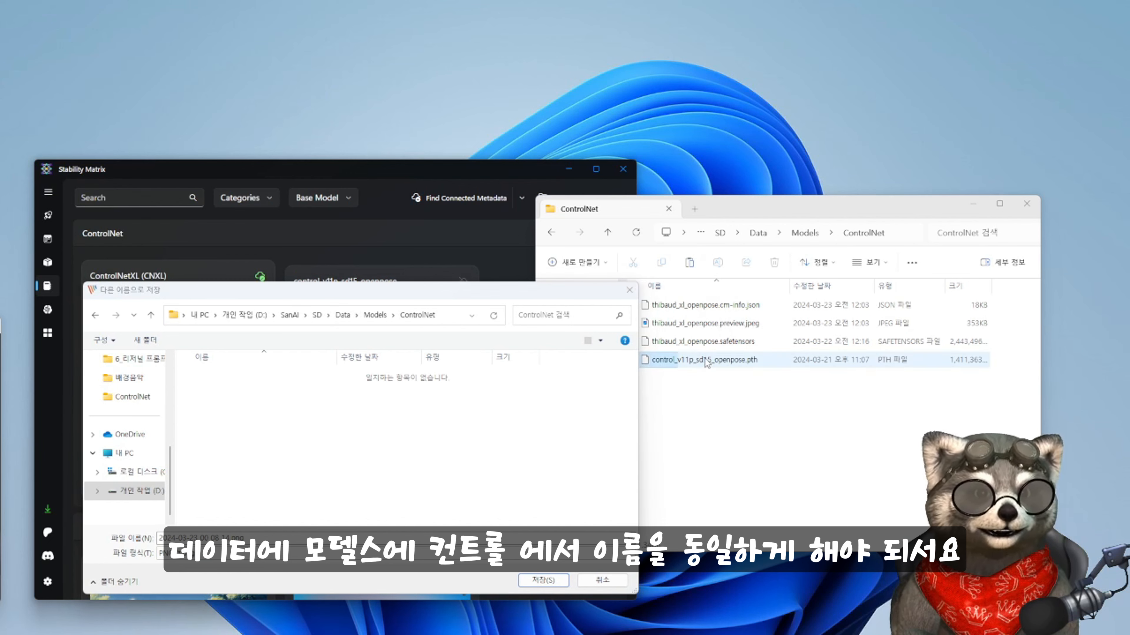
{"action": "left_click", "coordinate": [732, 361]}
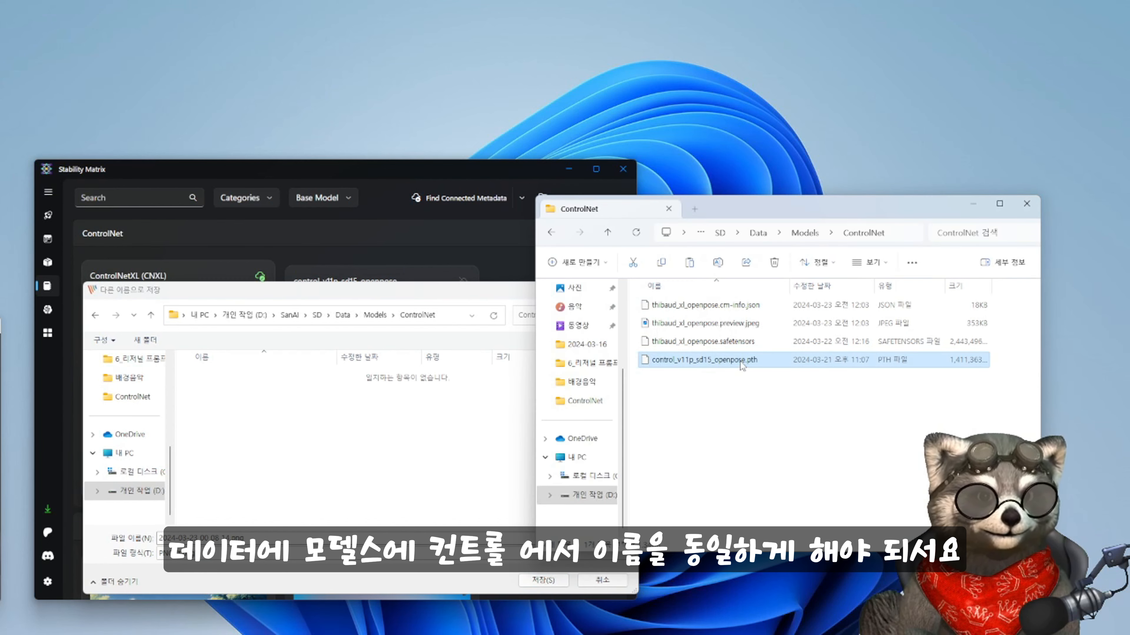
{"action": "key", "text": "F2"}
{"action": "key", "text": "ctrl+c"}
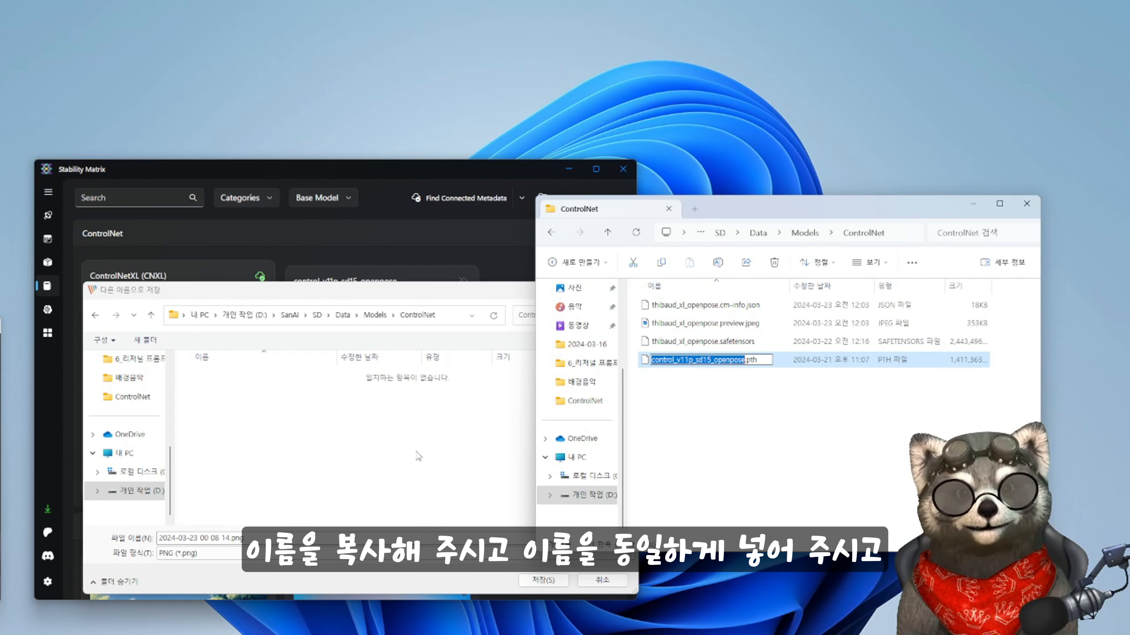
- Save the captured pose image as control_v11p_sd15_openpose.preview.jpeg
{"action": "left_click", "coordinate": [275, 538]}
{"action": "key", "text": "ctrl+v"}
{"action": "type", "text": ".jpeg"}
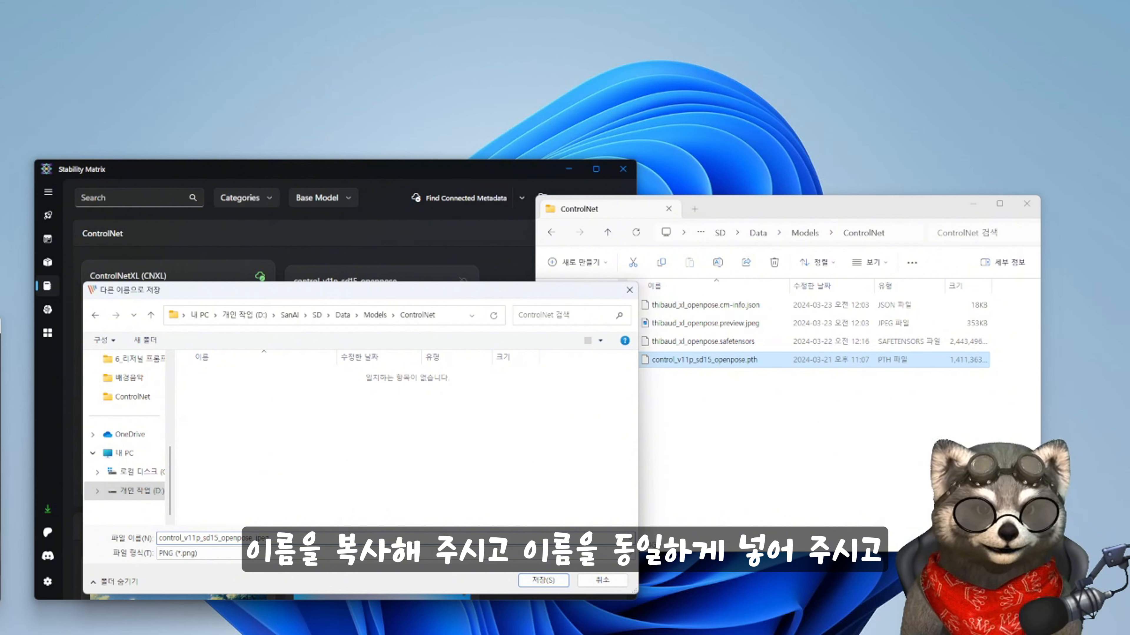
{"action": "type", "text": ".preview"}
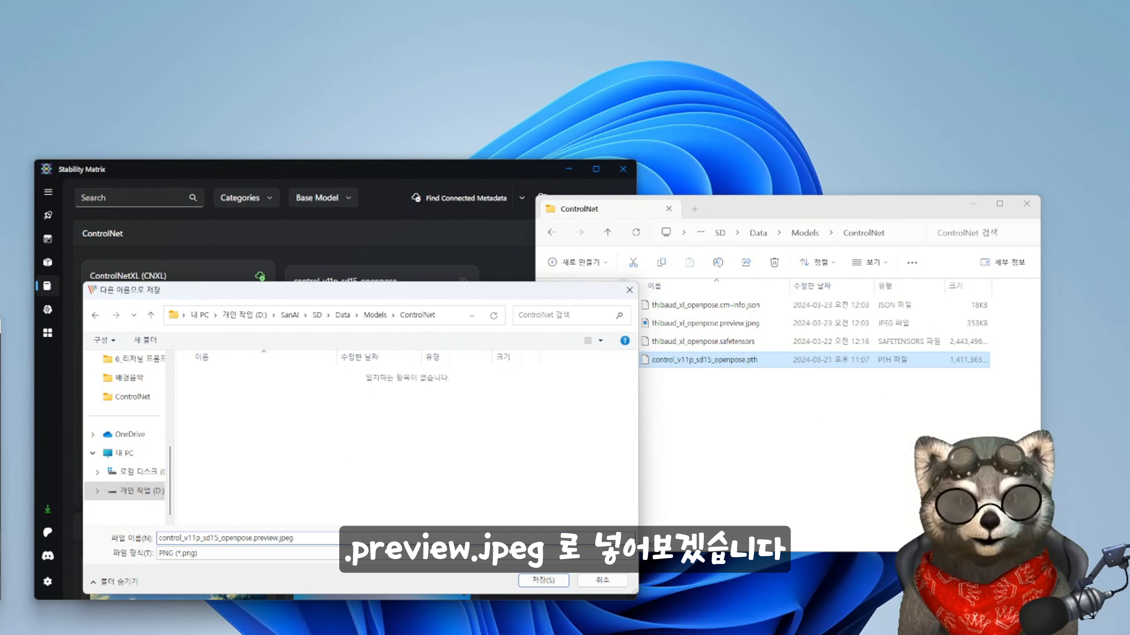
{"action": "key", "text": "Return"}
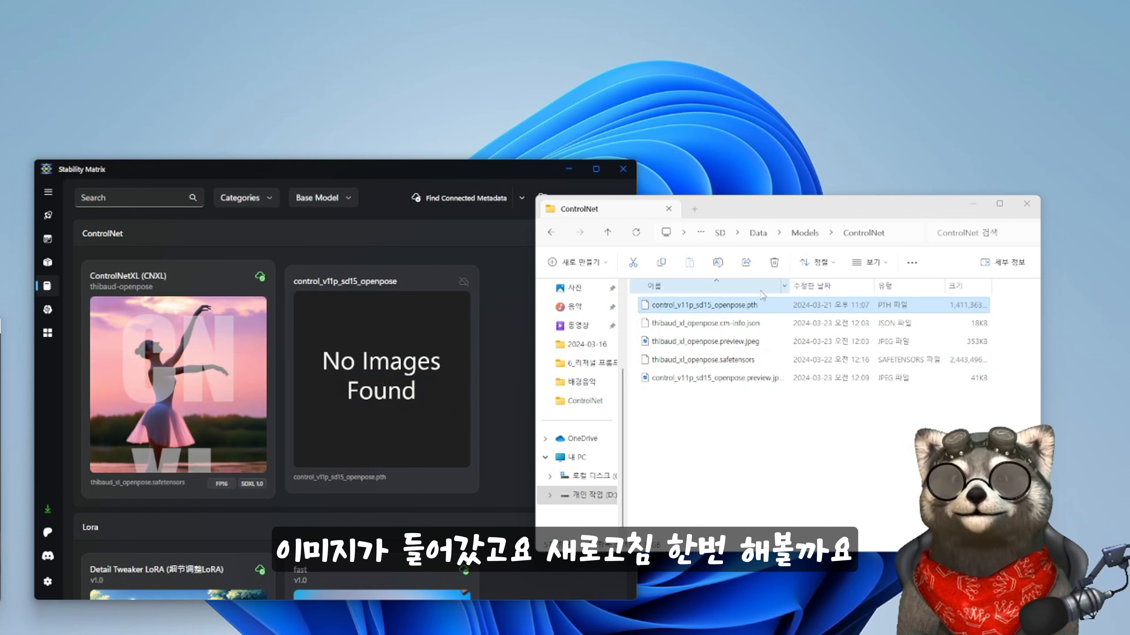
- Refresh Stability Matrix's checkpoint list and compare the names of the control_v11p_sd15_openpose model and preview files in the folder
{"action": "left_click", "coordinate": [517, 273]}
{"action": "left_click", "coordinate": [619, 198]}
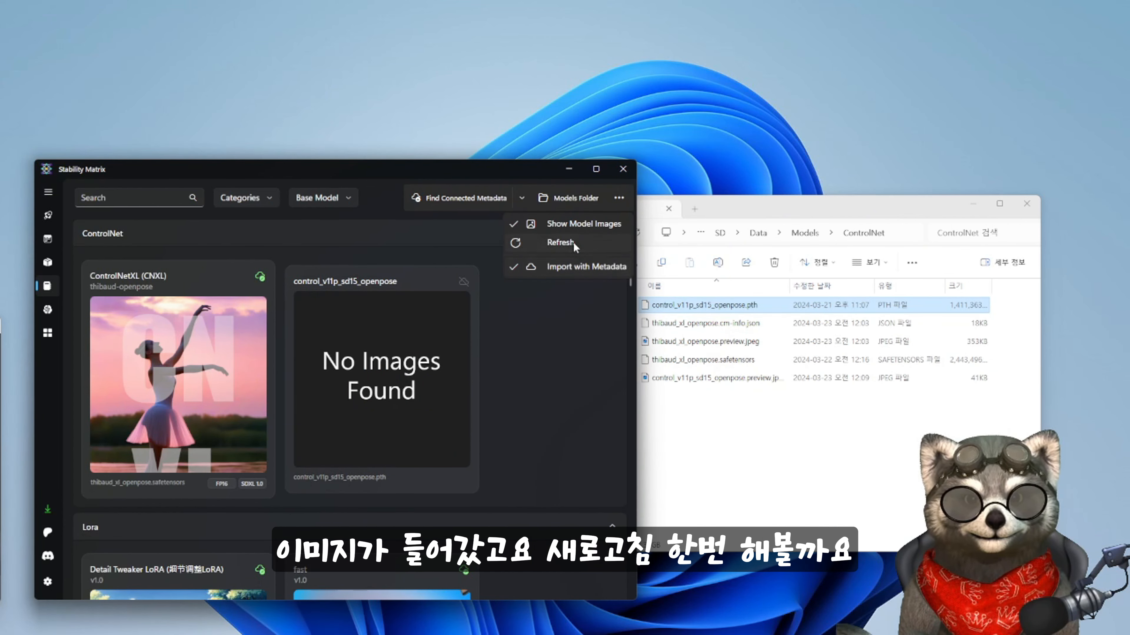
{"action": "left_click", "coordinate": [560, 243]}
{"action": "left_click", "coordinate": [741, 312]}
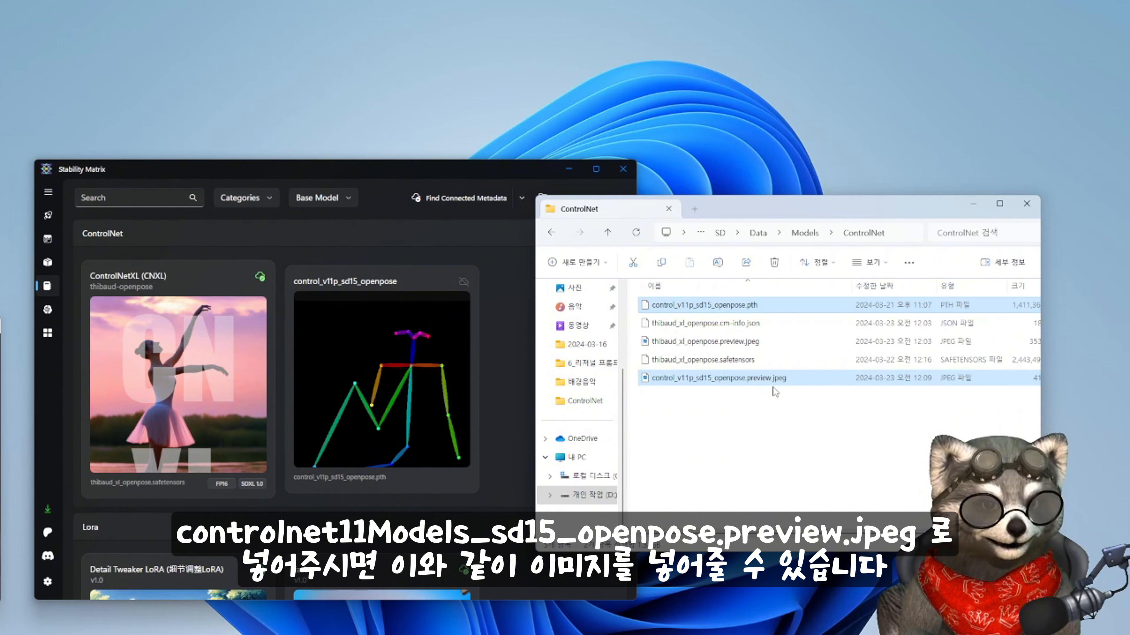
{"action": "left_click", "coordinate": [364, 262]}
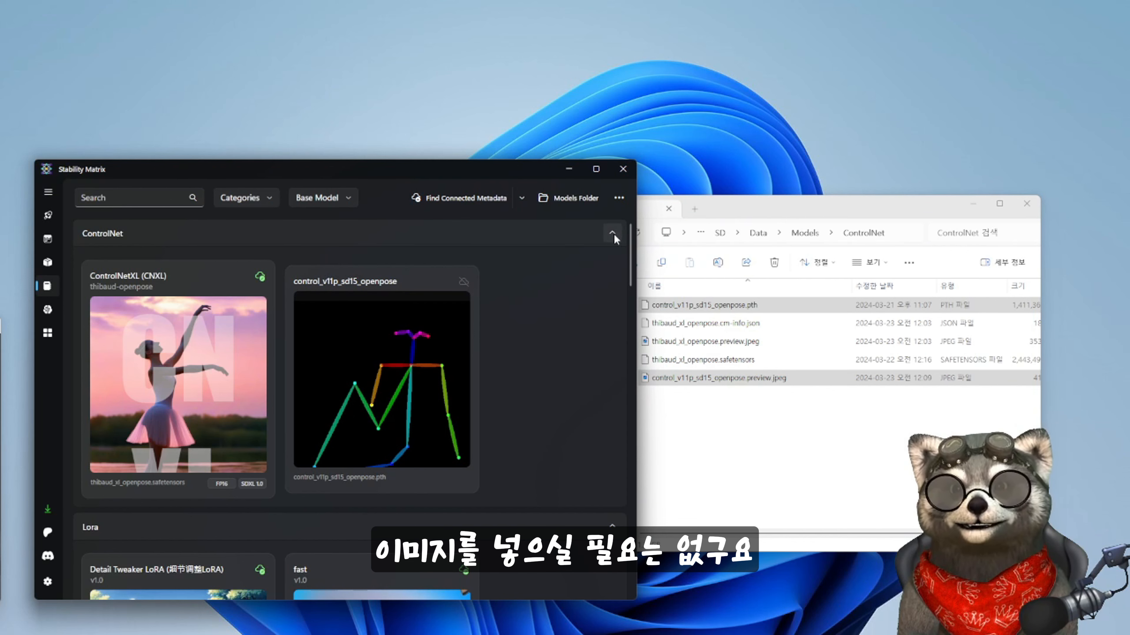
- Collapse the ControlNet, Lora, StableDiffusion and TextualInversion categories in the checkpoint manager
{"action": "left_click", "coordinate": [613, 233]}
{"action": "left_click", "coordinate": [612, 266]}
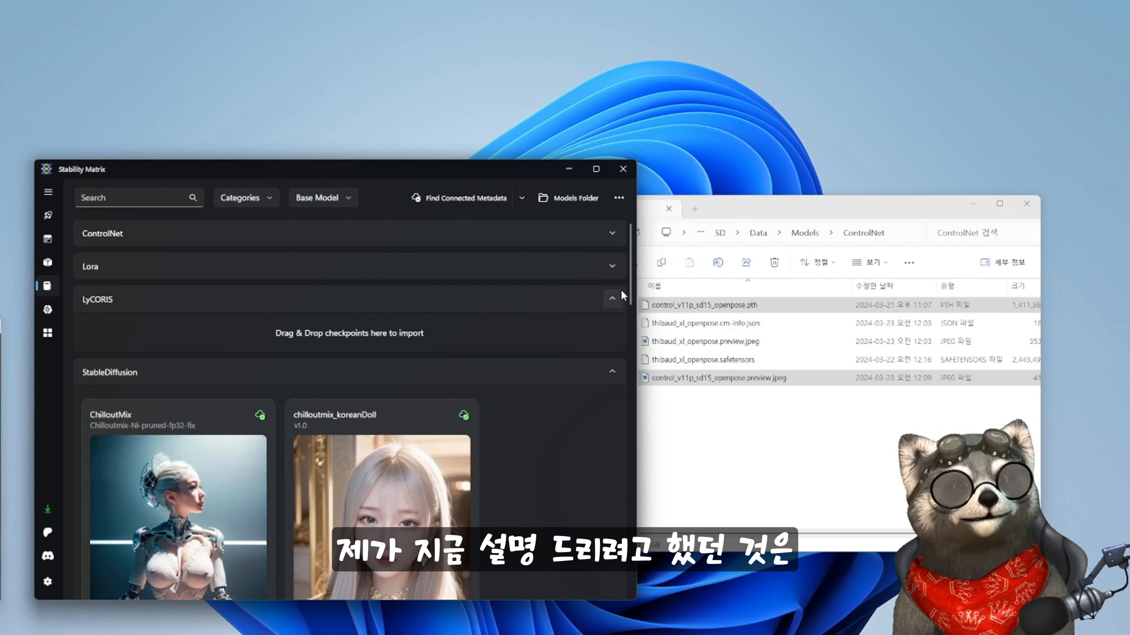
{"action": "left_click", "coordinate": [612, 372]}
{"action": "left_click", "coordinate": [594, 407]}
- Go up to the Models folder in File Explorer and move its window and the Stability Matrix window further apart
{"action": "left_click", "coordinate": [658, 408]}
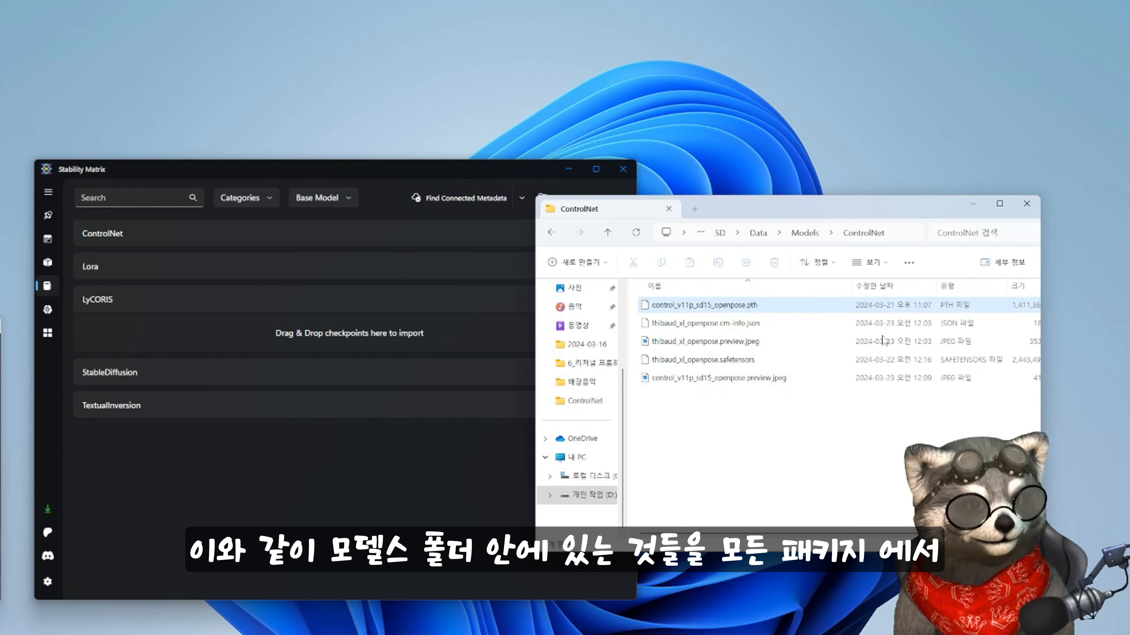
{"action": "left_click", "coordinate": [803, 232]}
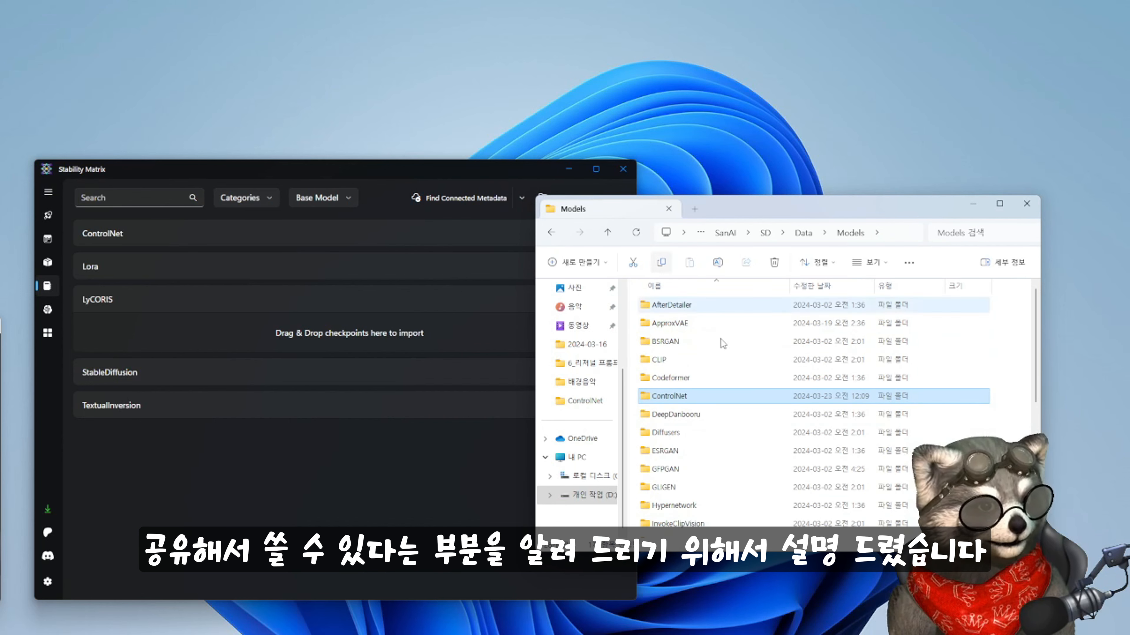
{"action": "left_click", "coordinate": [200, 486]}
{"action": "left_click_drag", "start_coordinate": [801, 206], "coordinate": [872, 202]}
{"action": "left_click_drag", "start_coordinate": [237, 170], "coordinate": [252, 147]}
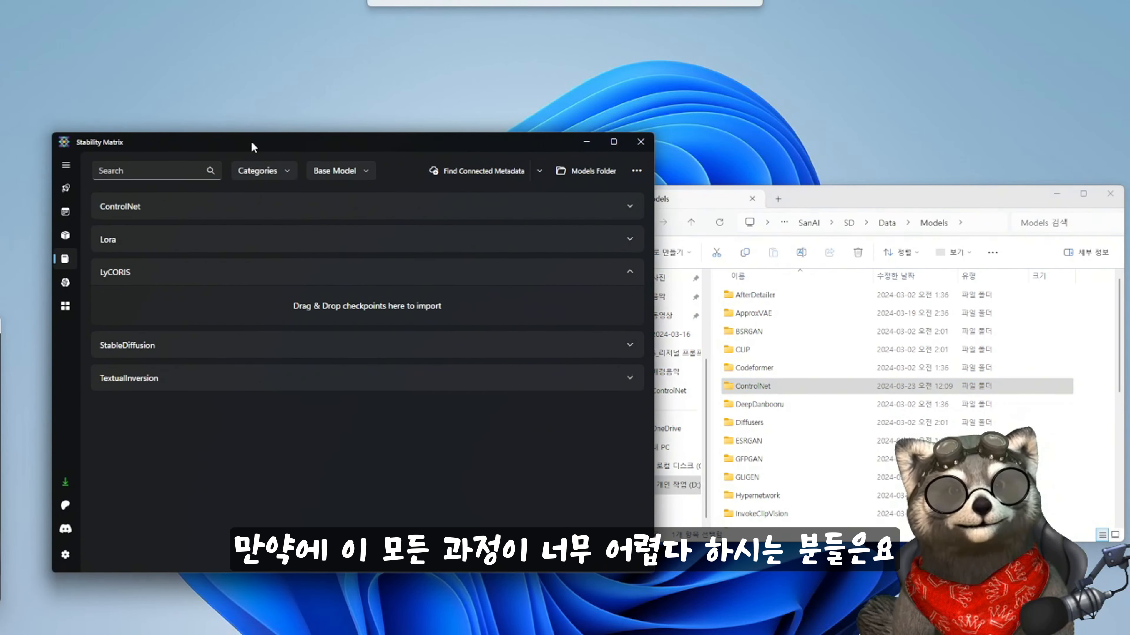
- Search CivitAI in the model browser for Controlnet models with the base model set to All
{"action": "left_click", "coordinate": [65, 283]}
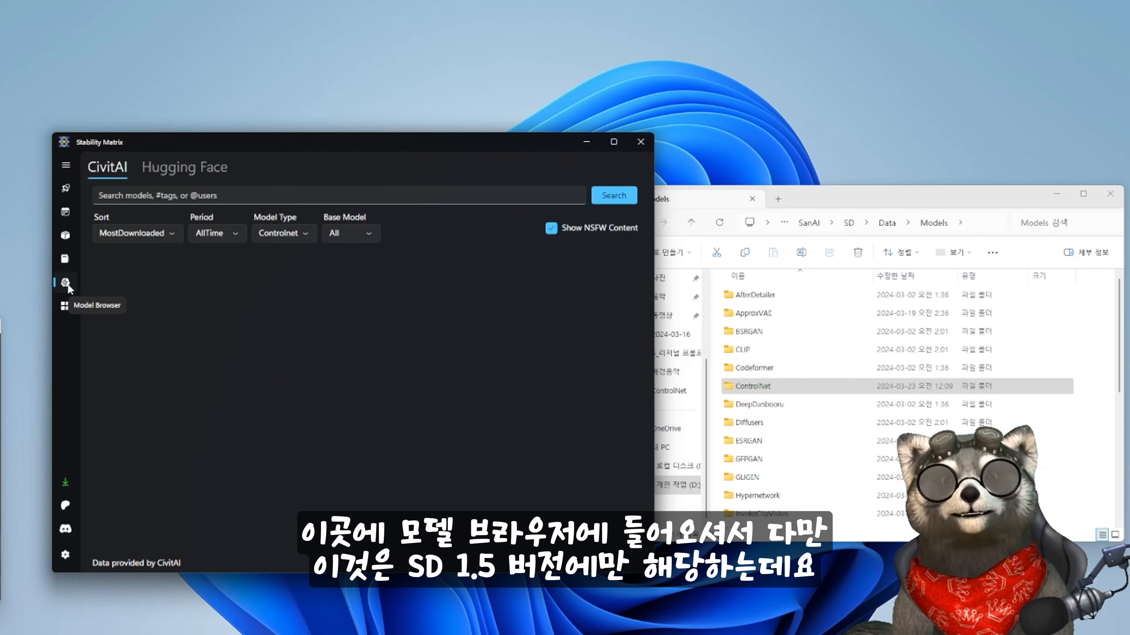
{"action": "left_click", "coordinate": [367, 233]}
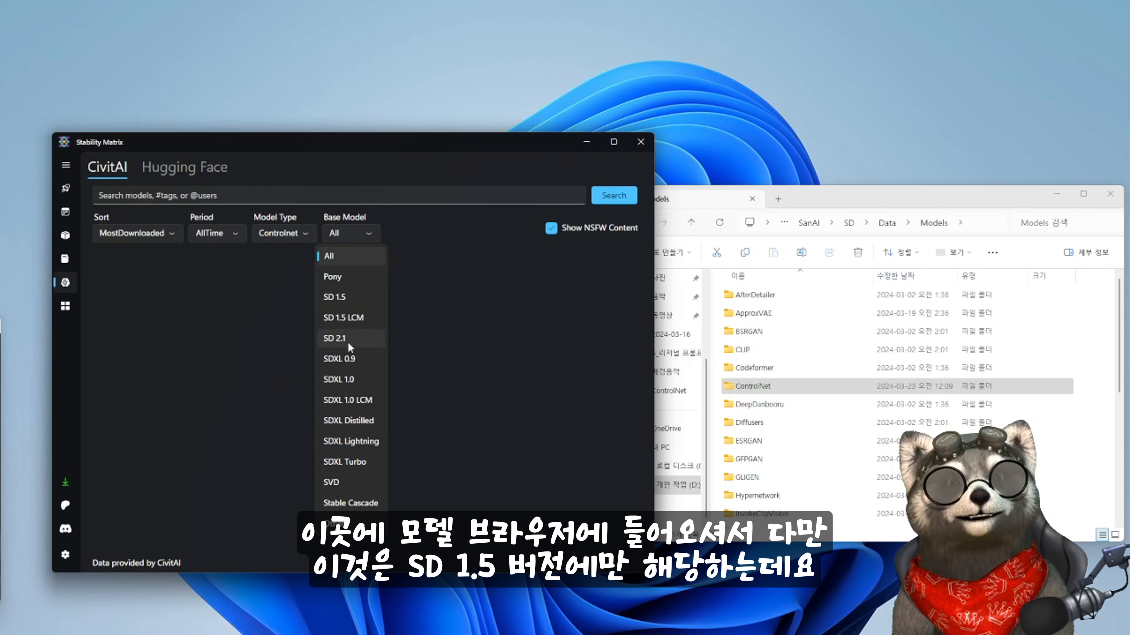
{"action": "left_click", "coordinate": [334, 258]}
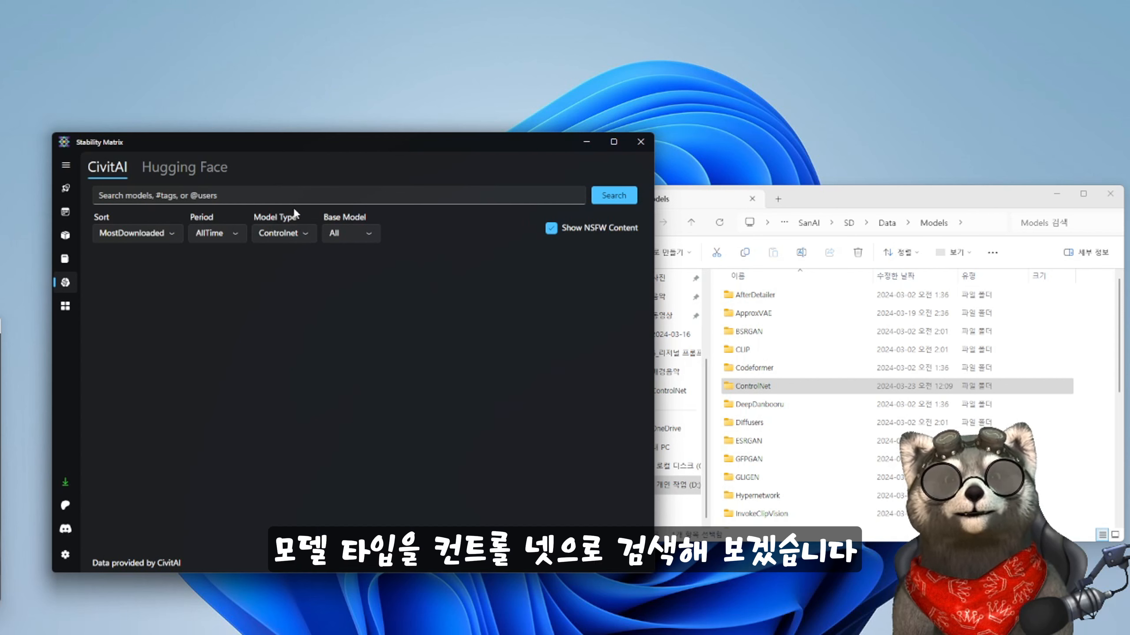
{"action": "left_click", "coordinate": [614, 196]}
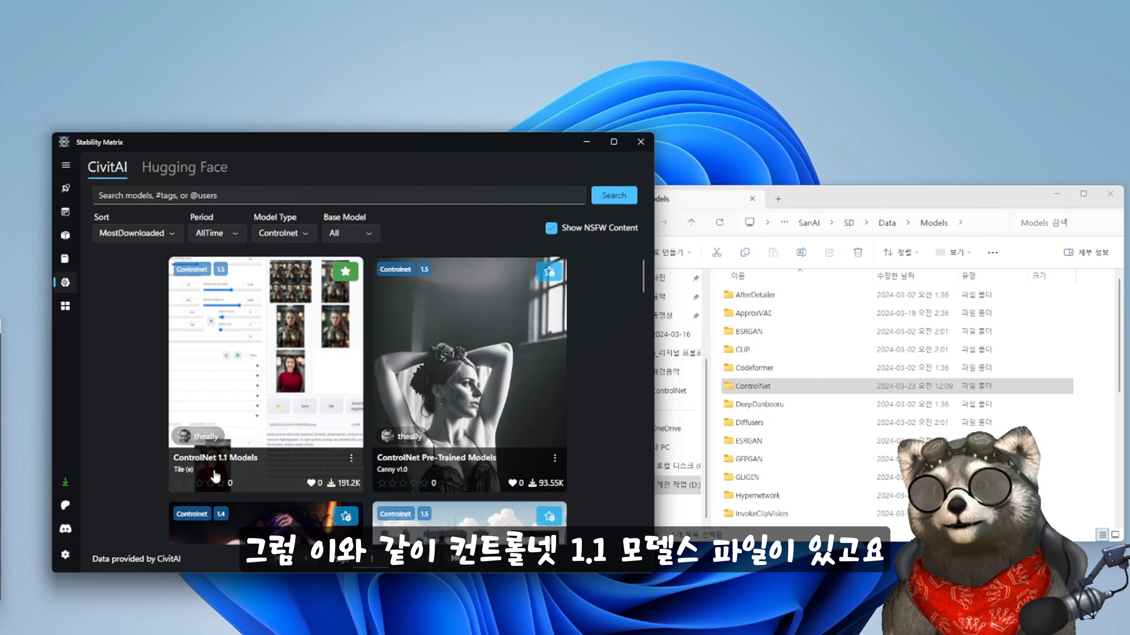
- Open ControlNet 1.1 Models in the search results and select its OpenPose version
{"action": "left_click", "coordinate": [267, 392]}
{"action": "scroll", "coordinate": [389, 338], "scroll_direction": "down", "scroll_amount": 5}
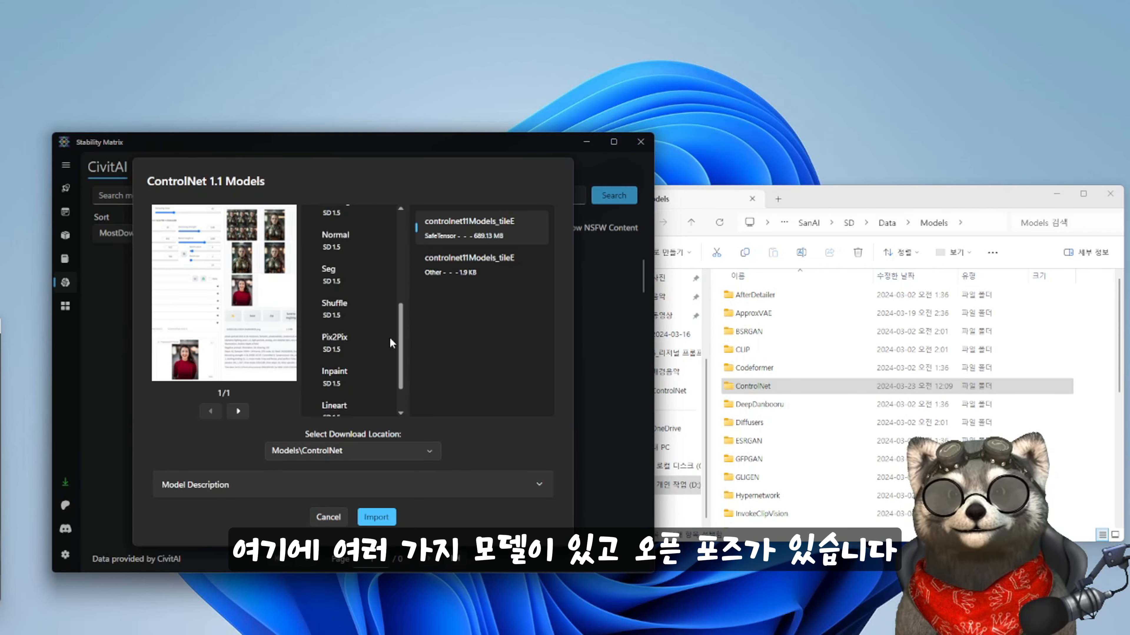
{"action": "scroll", "coordinate": [377, 260], "scroll_direction": "up", "scroll_amount": 5}
{"action": "left_click", "coordinate": [342, 294]}
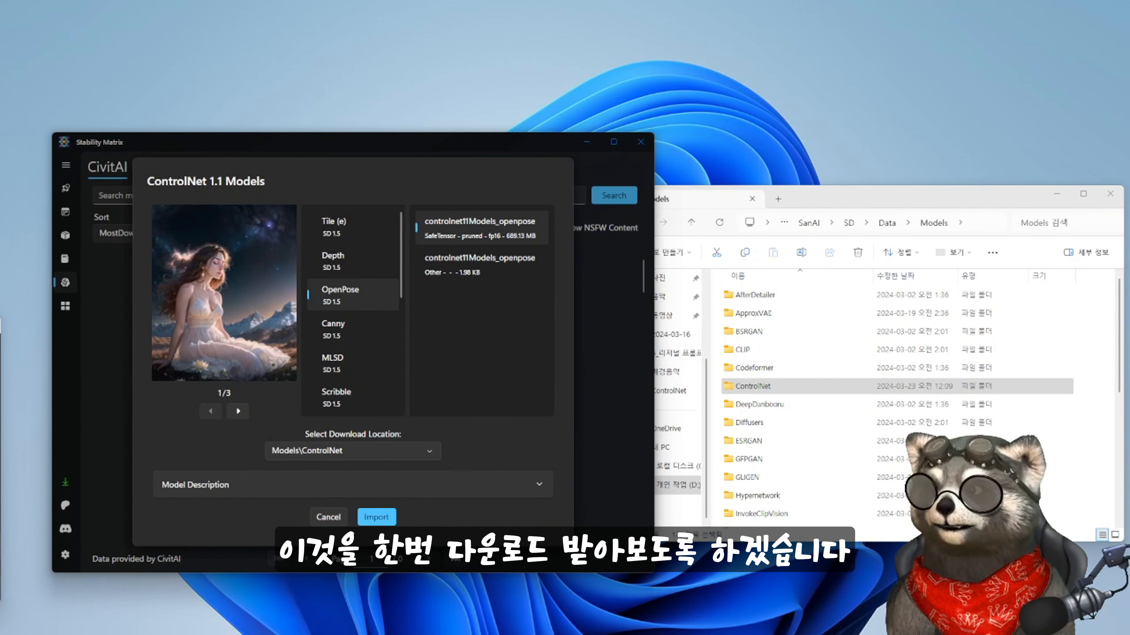
- Open the ControlNet folder in File Explorer and permanently delete the control_v11p_sd15_openpose model and its preview image
{"action": "double_click", "coordinate": [752, 386]}
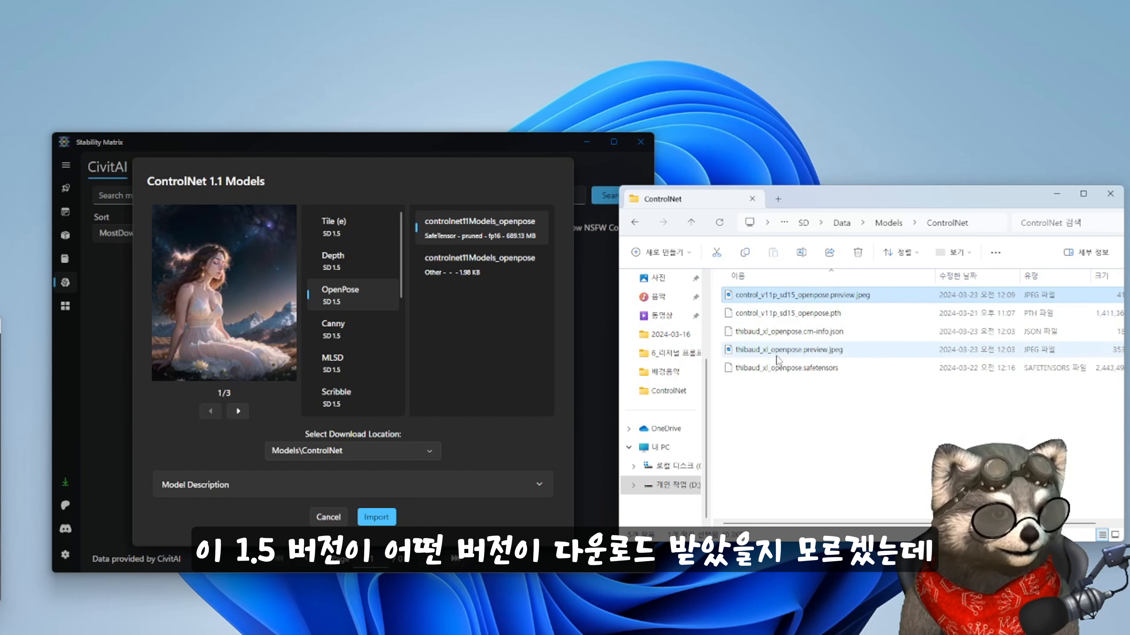
{"action": "left_click", "coordinate": [811, 317], "text": "shift"}
{"action": "key", "text": "shift+Delete"}
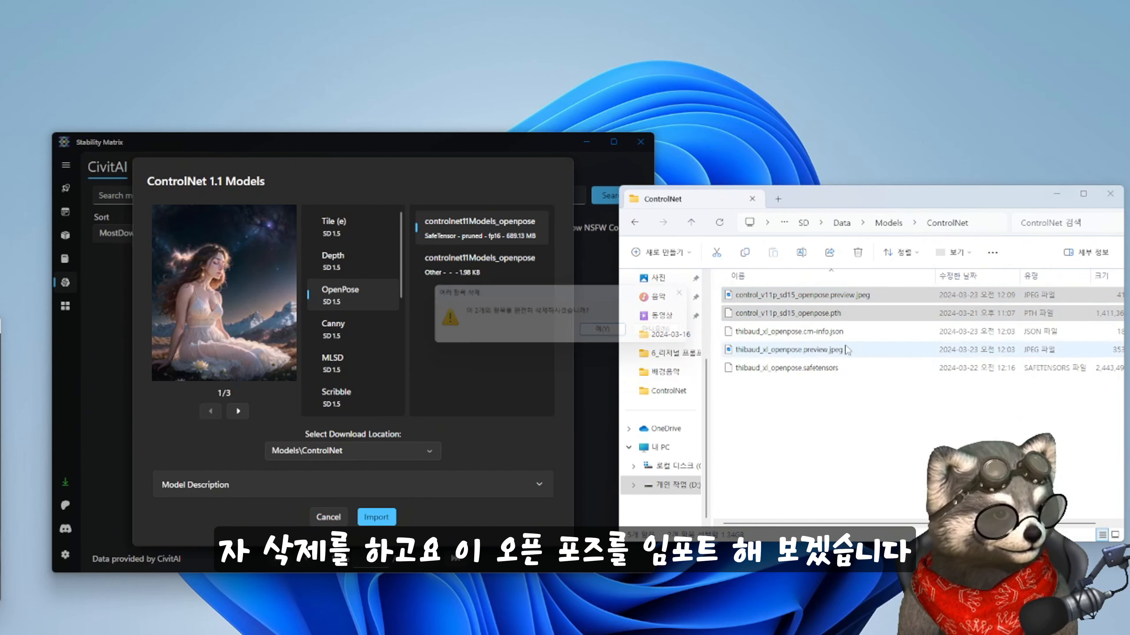
{"action": "left_click", "coordinate": [611, 335]}
- Import the controlnet11Models_openpose SafeTensor file into Models\ControlNet
{"action": "left_click", "coordinate": [336, 312]}
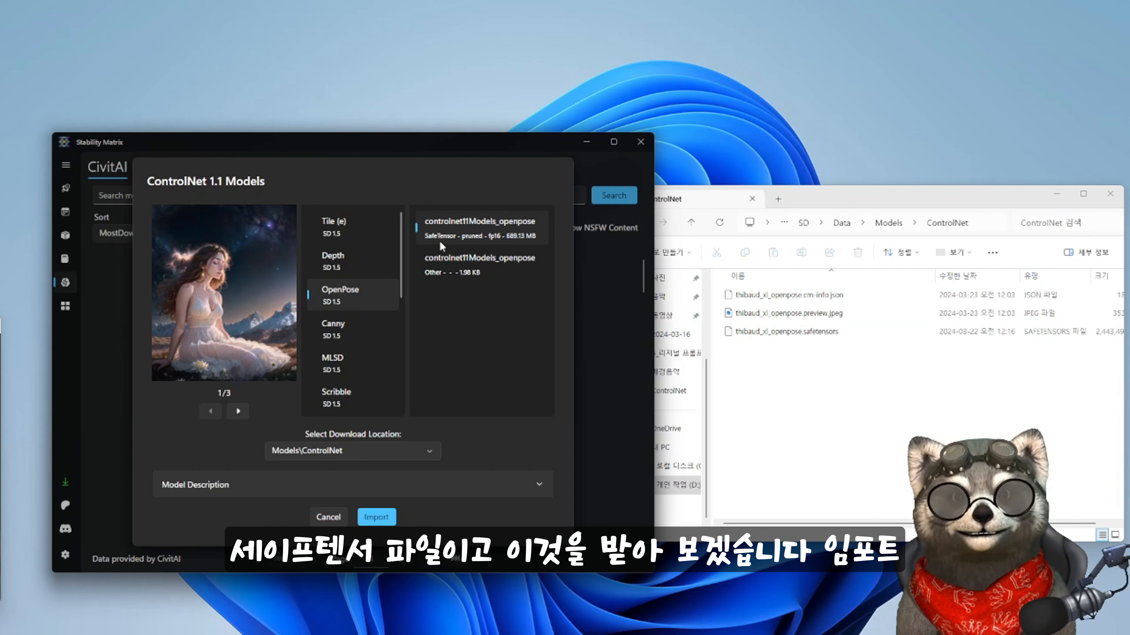
{"action": "left_click", "coordinate": [359, 516]}
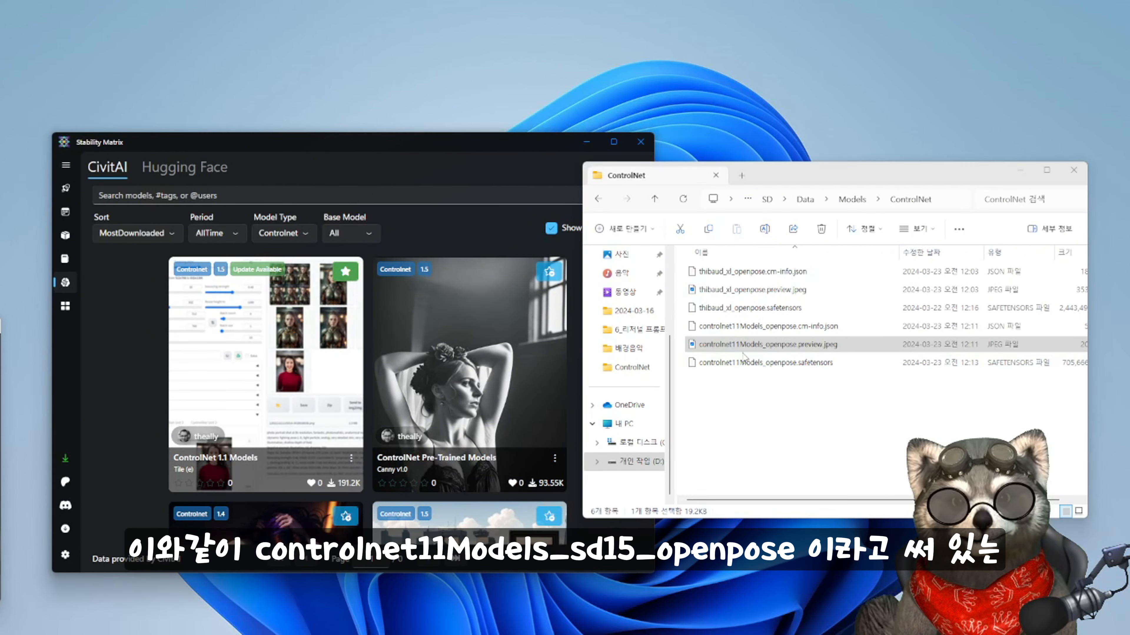
- Check the imported controlnet11Models_openpose files in the folder and expand the ControlNet category in the checkpoint manager
{"action": "left_click", "coordinate": [735, 351]}
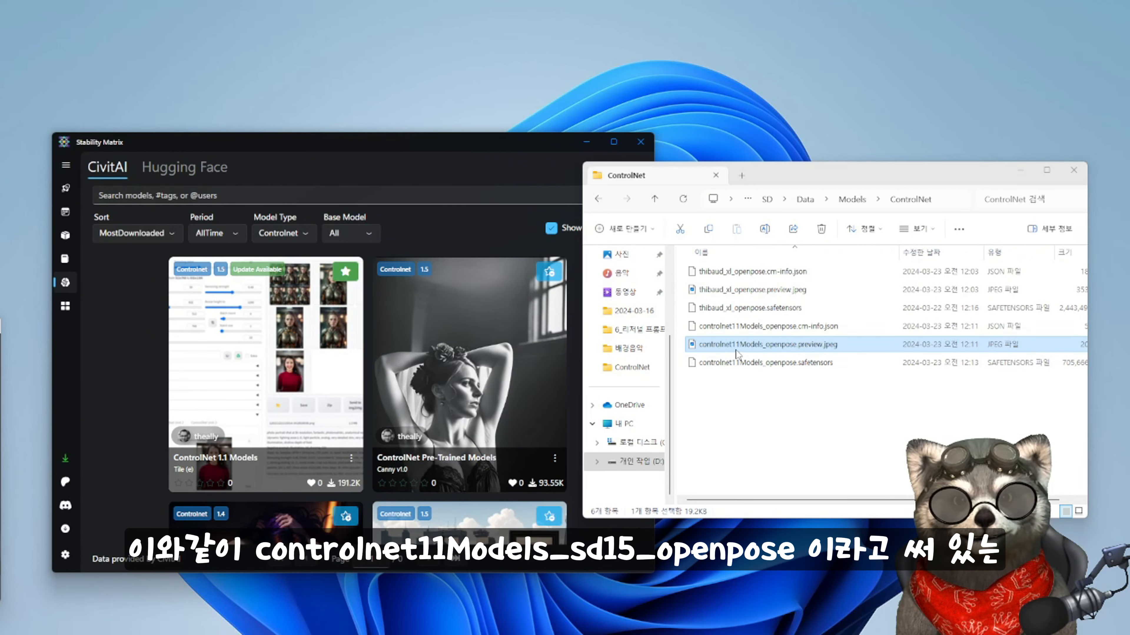
{"action": "left_click", "coordinate": [773, 363]}
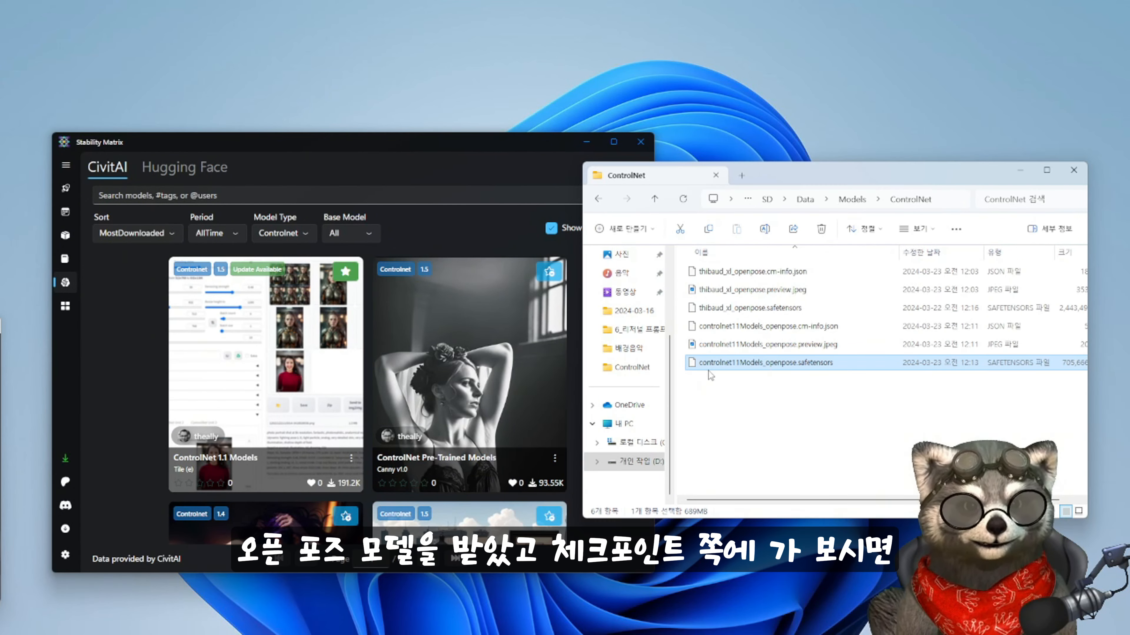
{"action": "left_click", "coordinate": [67, 258]}
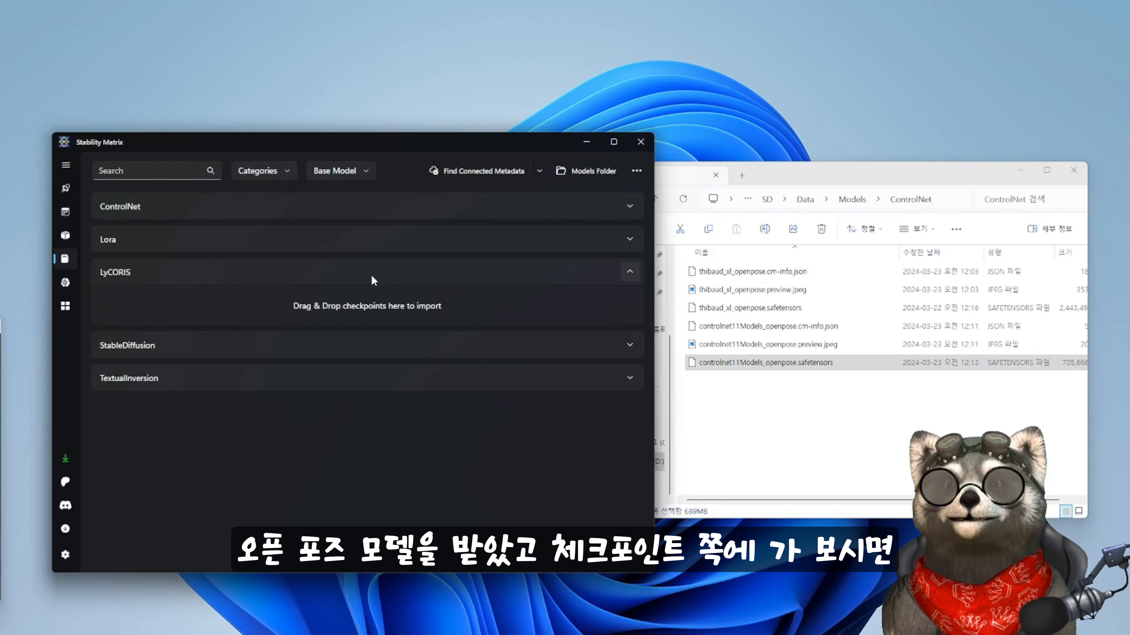
{"action": "left_click", "coordinate": [630, 207]}
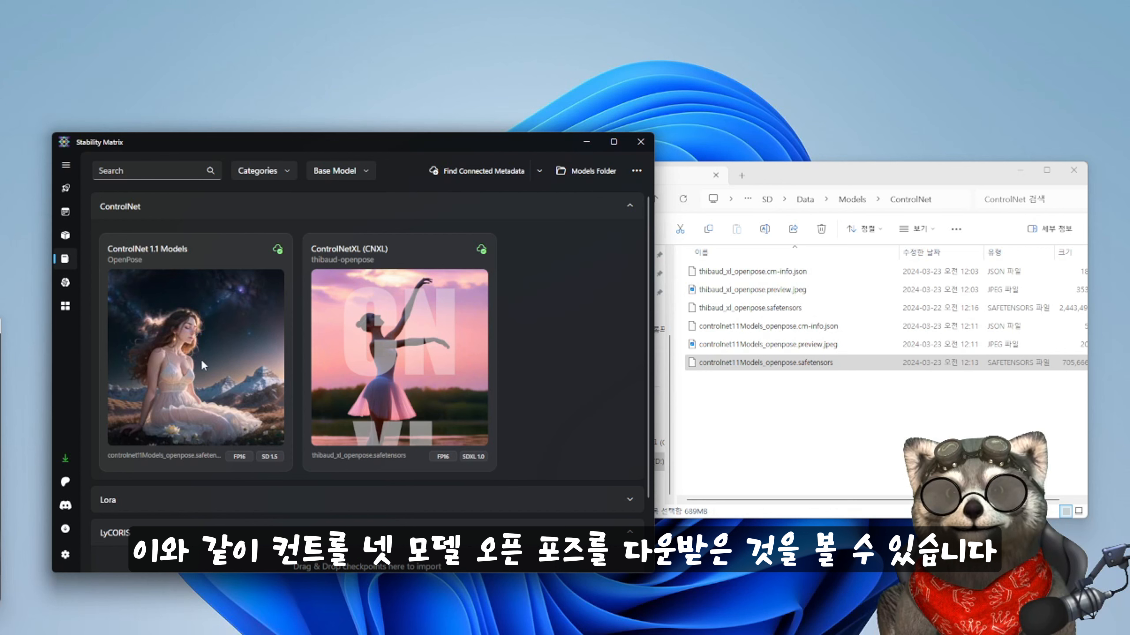
- Launch the Stable Diffusion WebUI Forge package
{"action": "left_click", "coordinate": [67, 190]}
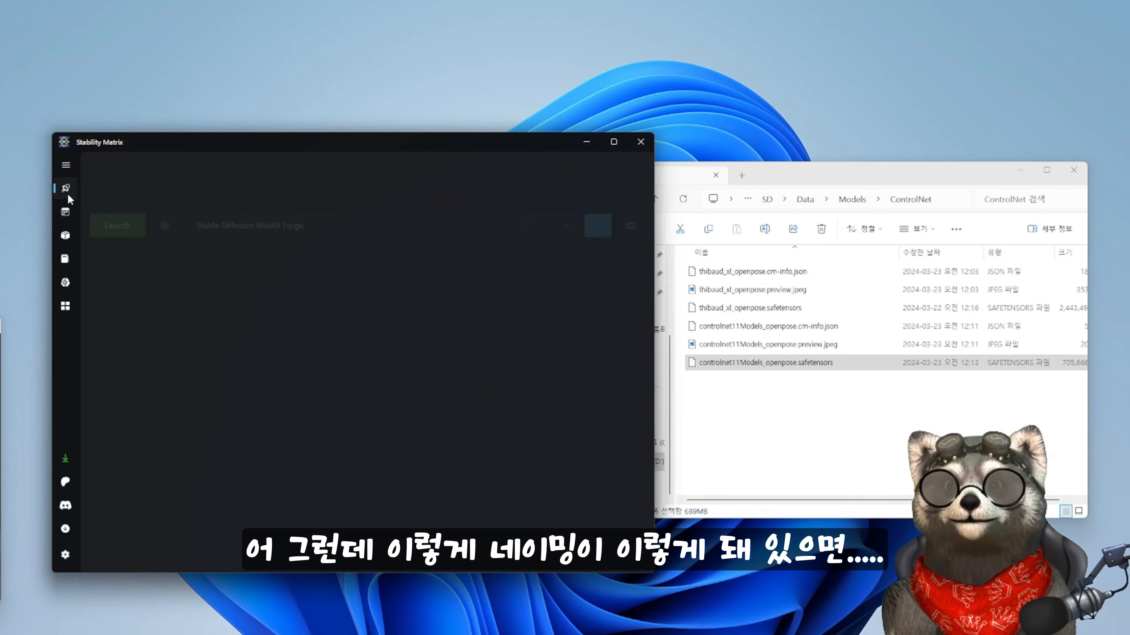
{"action": "left_click", "coordinate": [65, 213]}
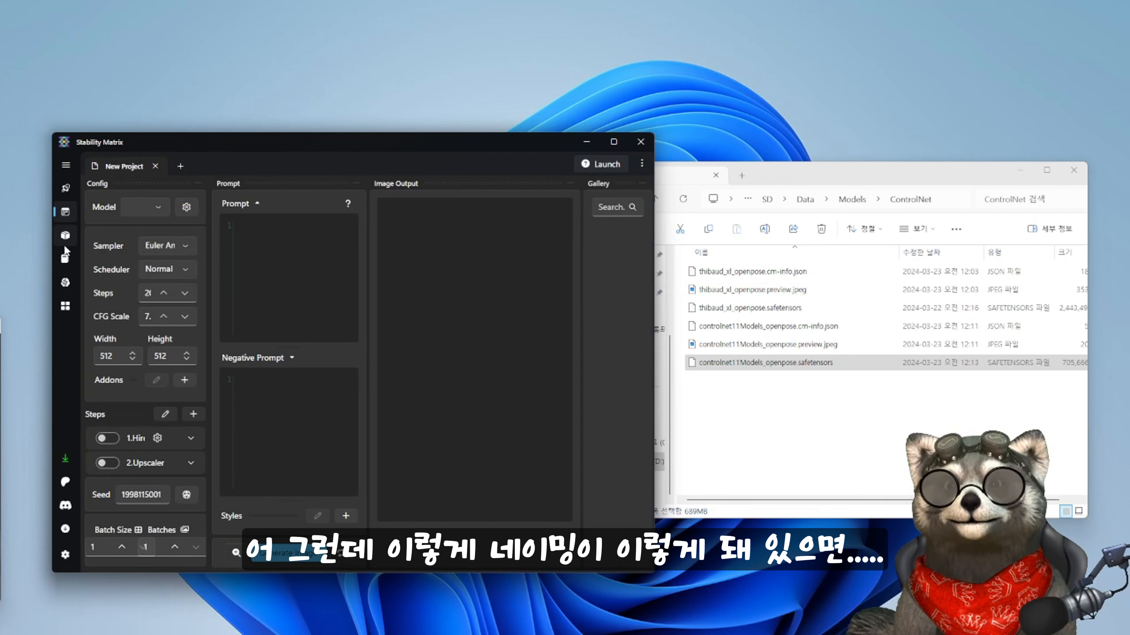
{"action": "left_click", "coordinate": [66, 235]}
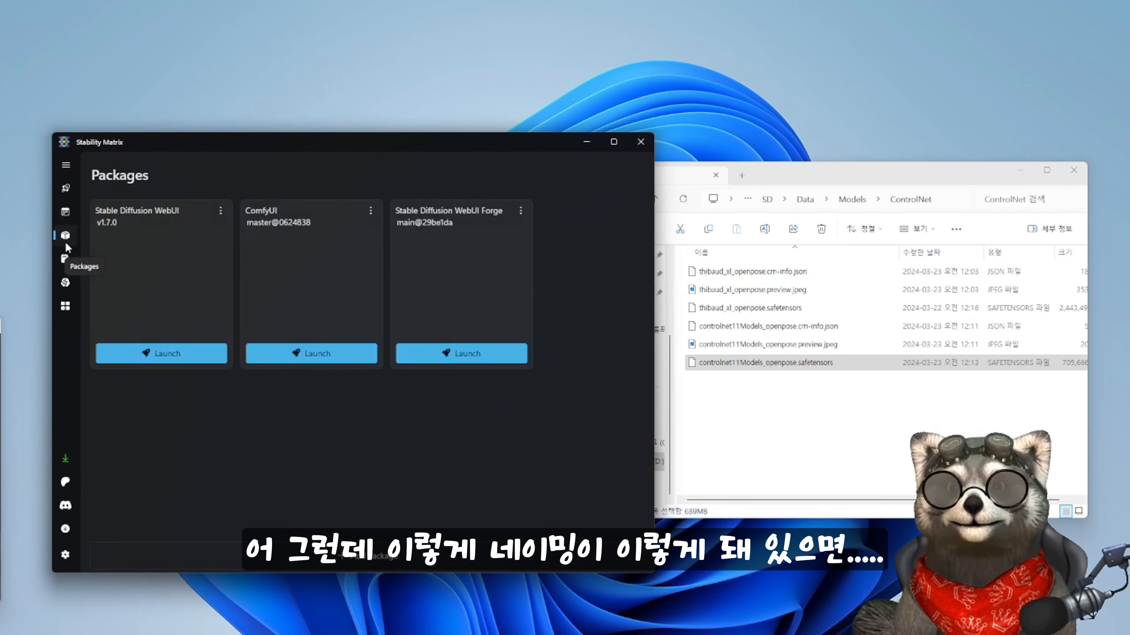
{"action": "left_click", "coordinate": [472, 347]}
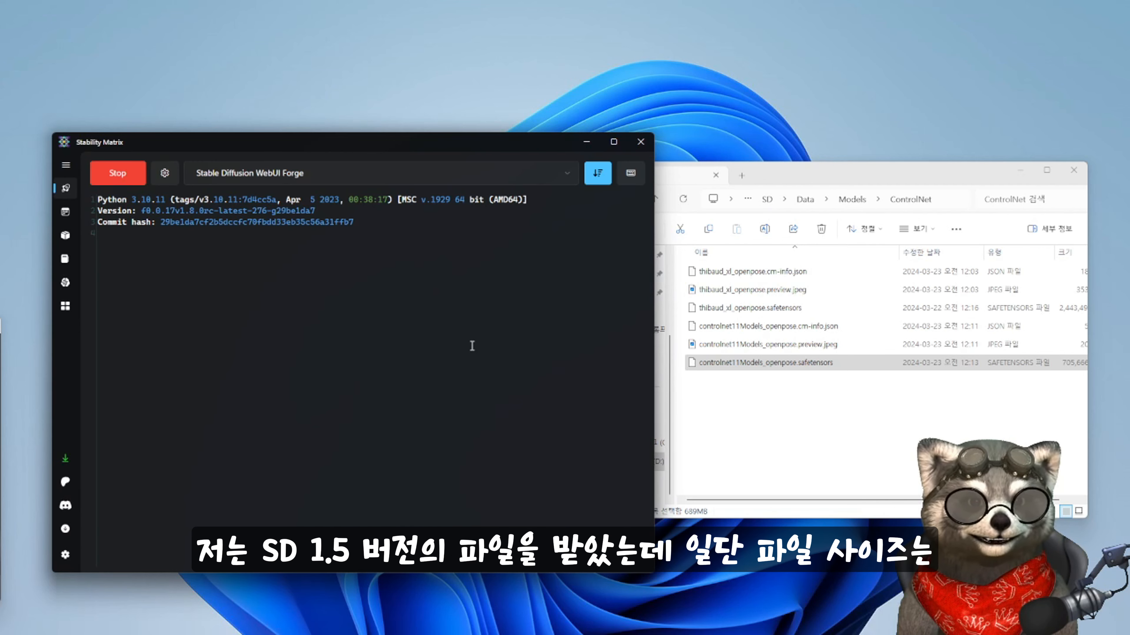
{"action": "left_click", "coordinate": [762, 369]}
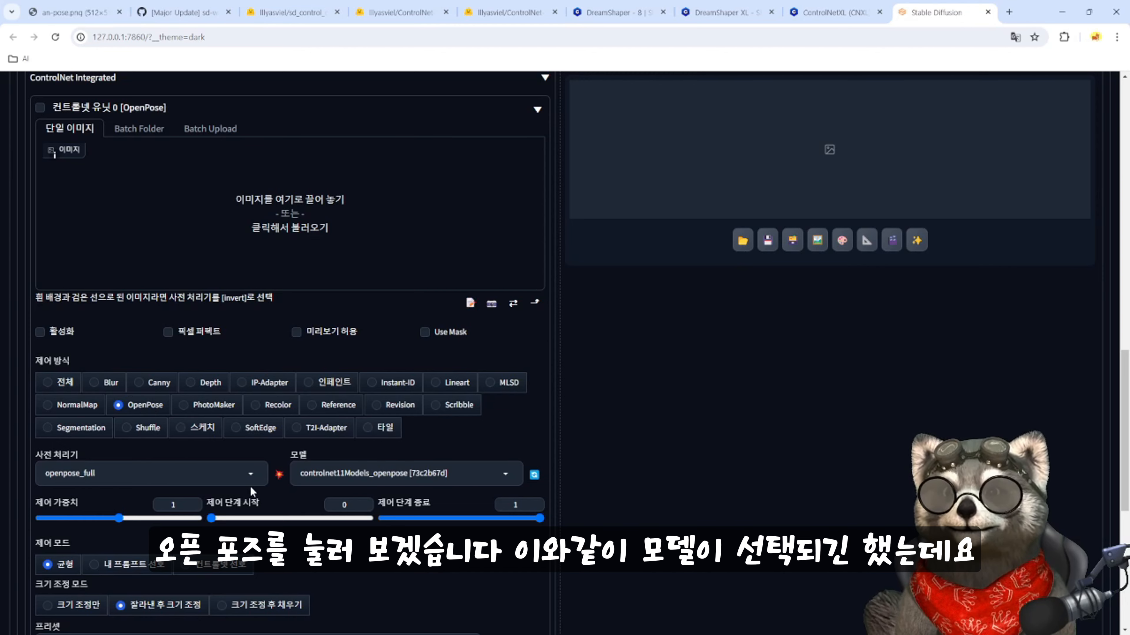
- Examine the model choices and the controlnet11Models_openpose name in ControlNet unit 0 with the OpenPose control type
{"action": "left_click", "coordinate": [354, 486]}
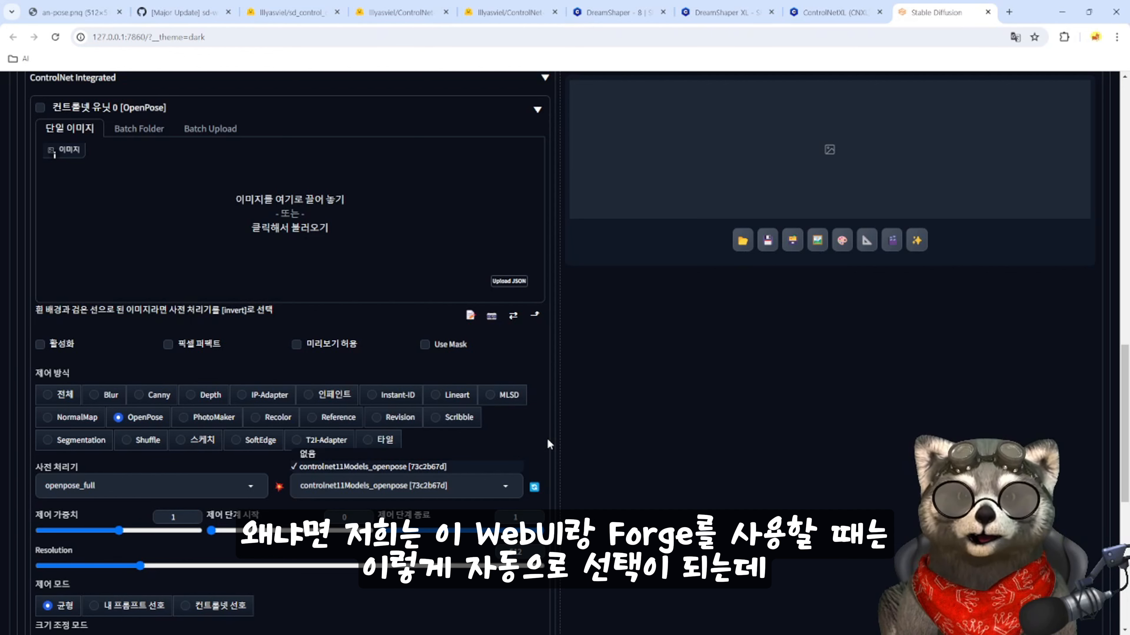
{"action": "left_click", "coordinate": [459, 447]}
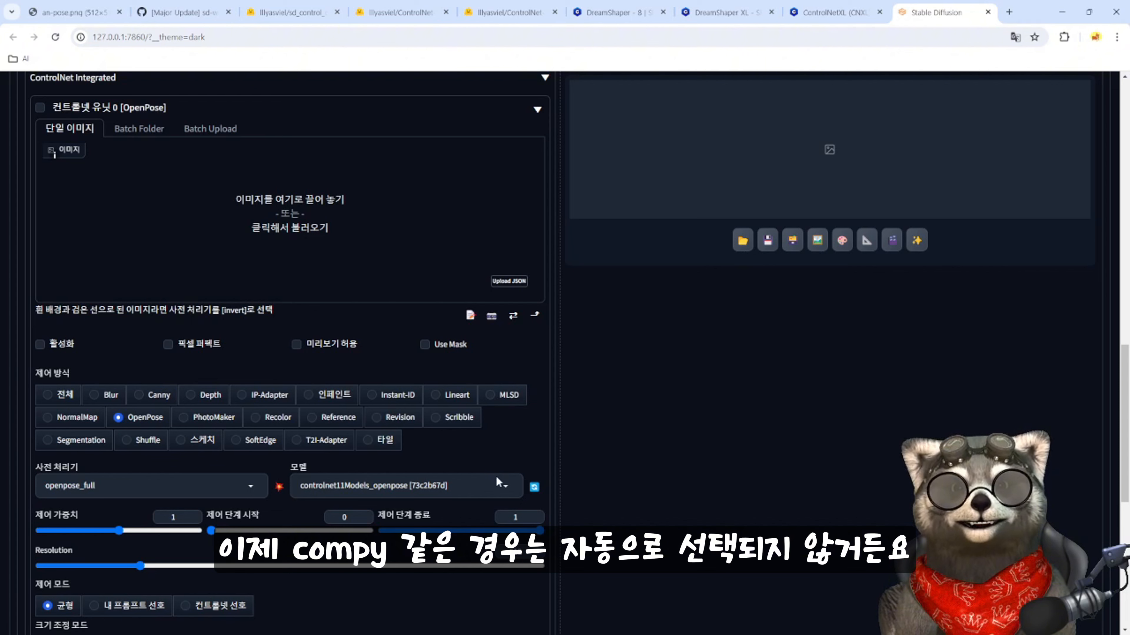
{"action": "left_click", "coordinate": [504, 490]}
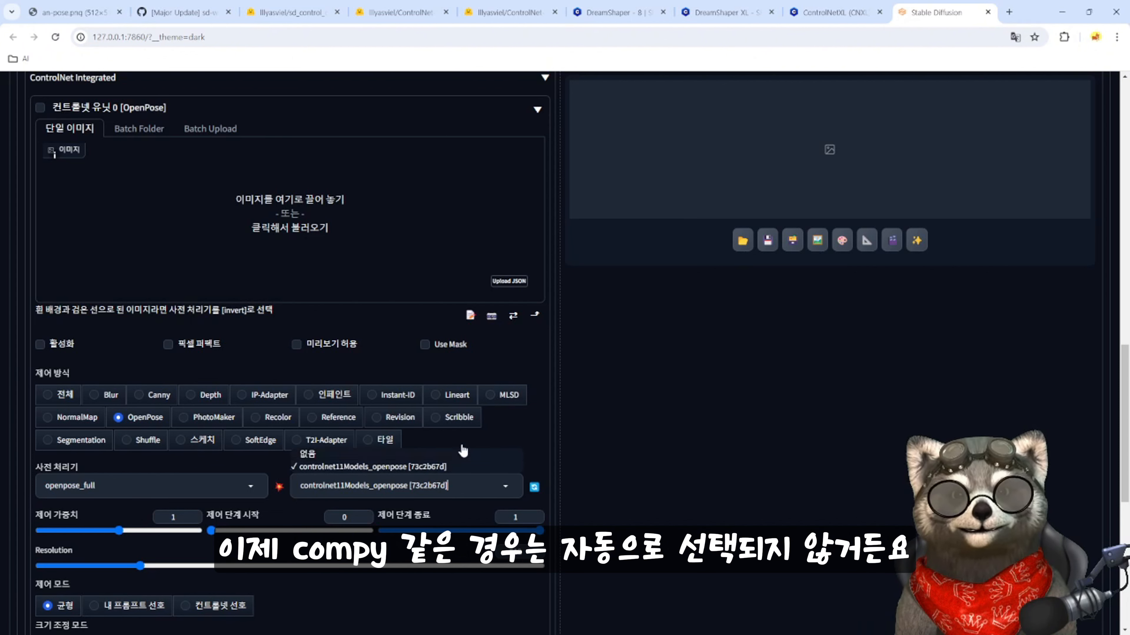
{"action": "left_click", "coordinate": [420, 468]}
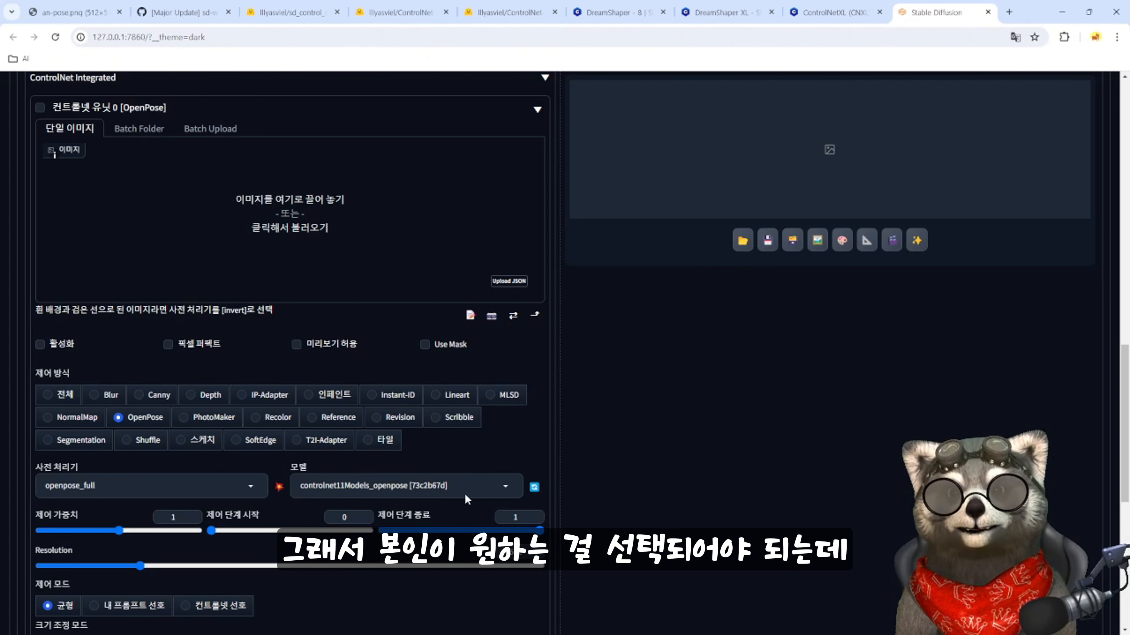
{"action": "left_click_drag", "start_coordinate": [335, 487], "coordinate": [405, 488]}
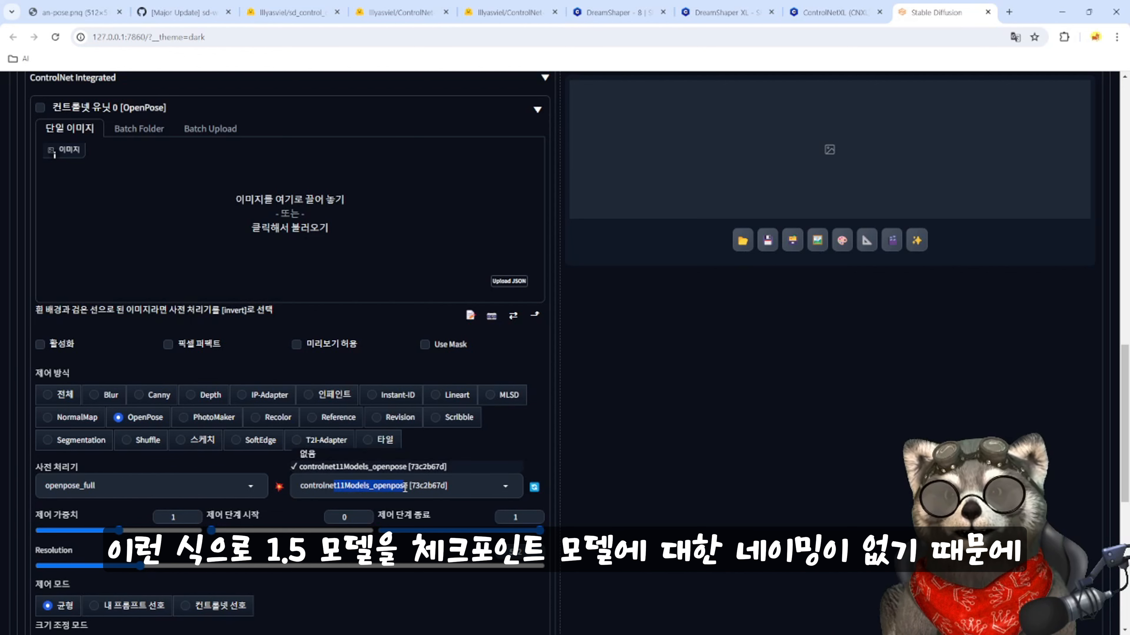
- Rename the three controlnet11Models_openpose files in the ControlNet folder to start with controlnet11Models_sd15_openpose, keeping their extensions
{"action": "key", "text": "alt+Tab"}
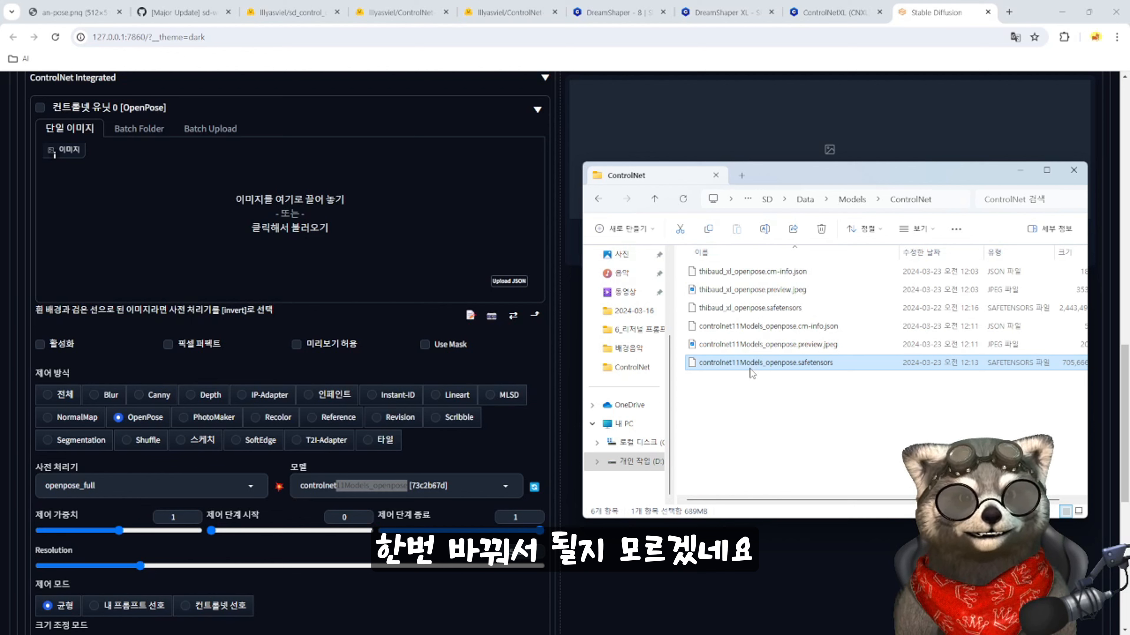
{"action": "key", "text": "F2"}
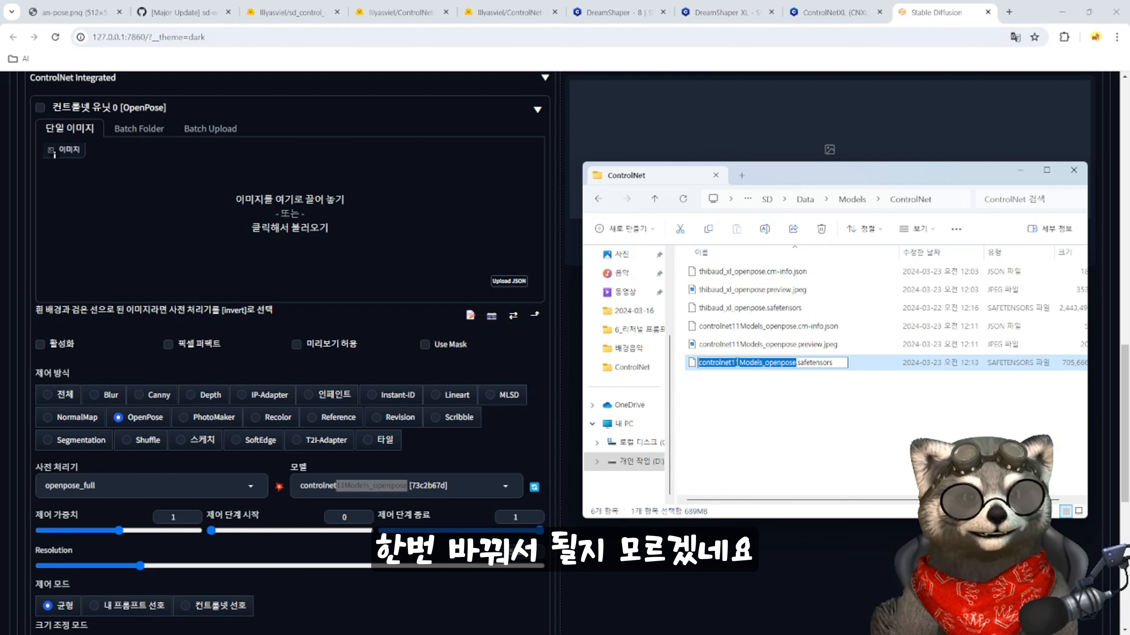
{"action": "left_click", "coordinate": [739, 362]}
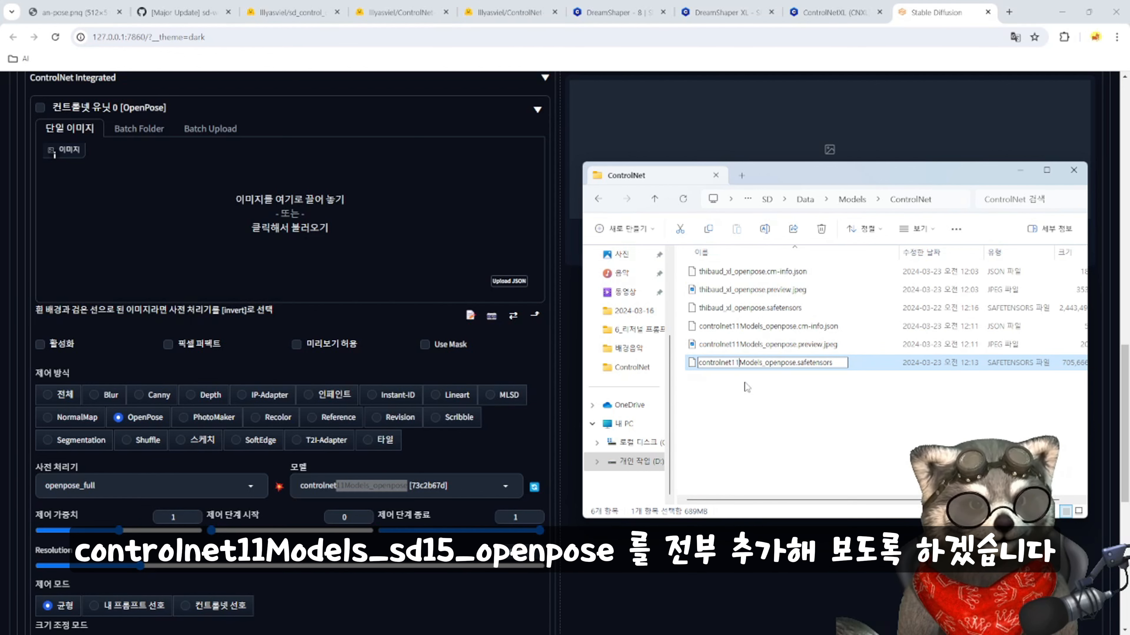
{"action": "left_click", "coordinate": [763, 362]}
{"action": "type", "text": "_sd15"}
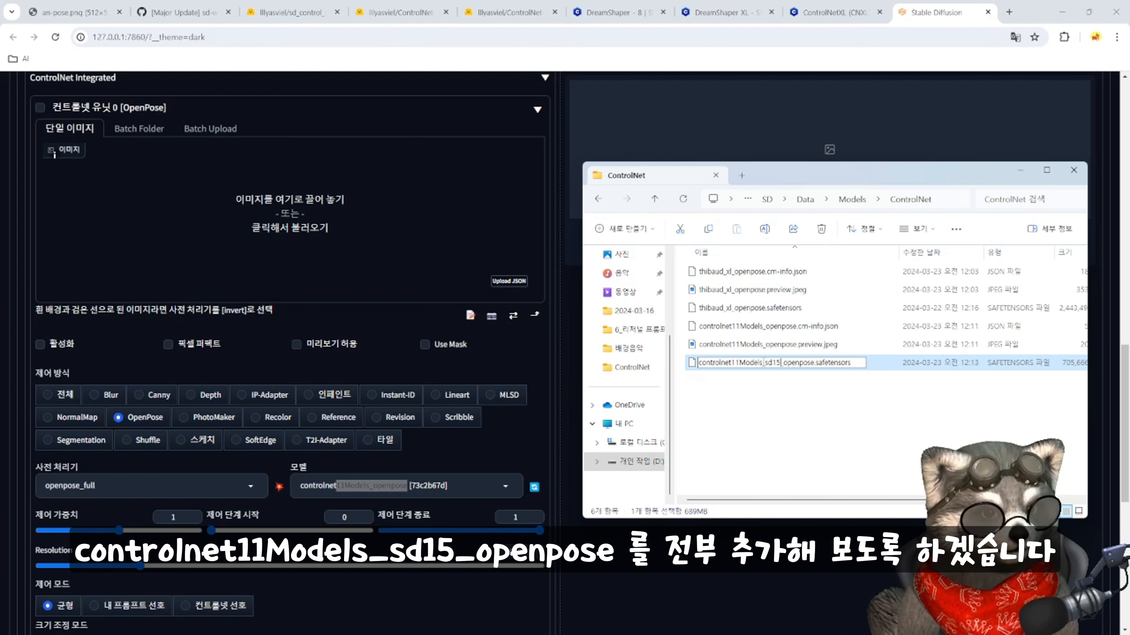
{"action": "key", "text": "shift+Left"}
{"action": "key", "text": "shift+Left"}
{"action": "key", "text": "shift+Left"}
{"action": "key", "text": "shift+Left"}
{"action": "key", "text": "shift+Left"}
{"action": "left_click", "coordinate": [761, 344]}
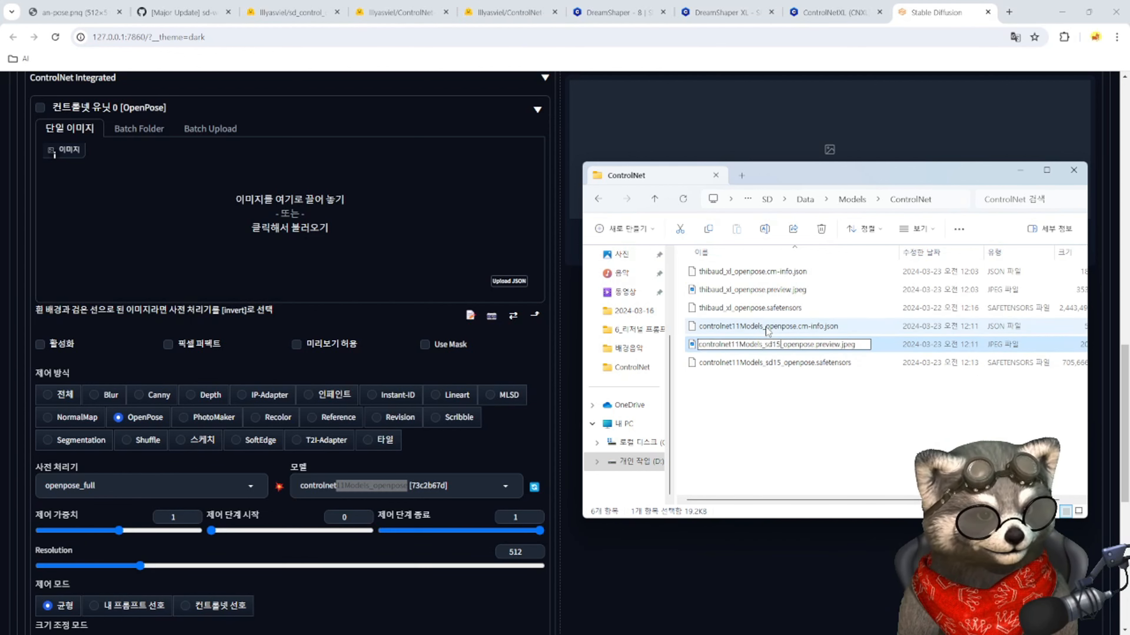
{"action": "left_click", "coordinate": [766, 330]}
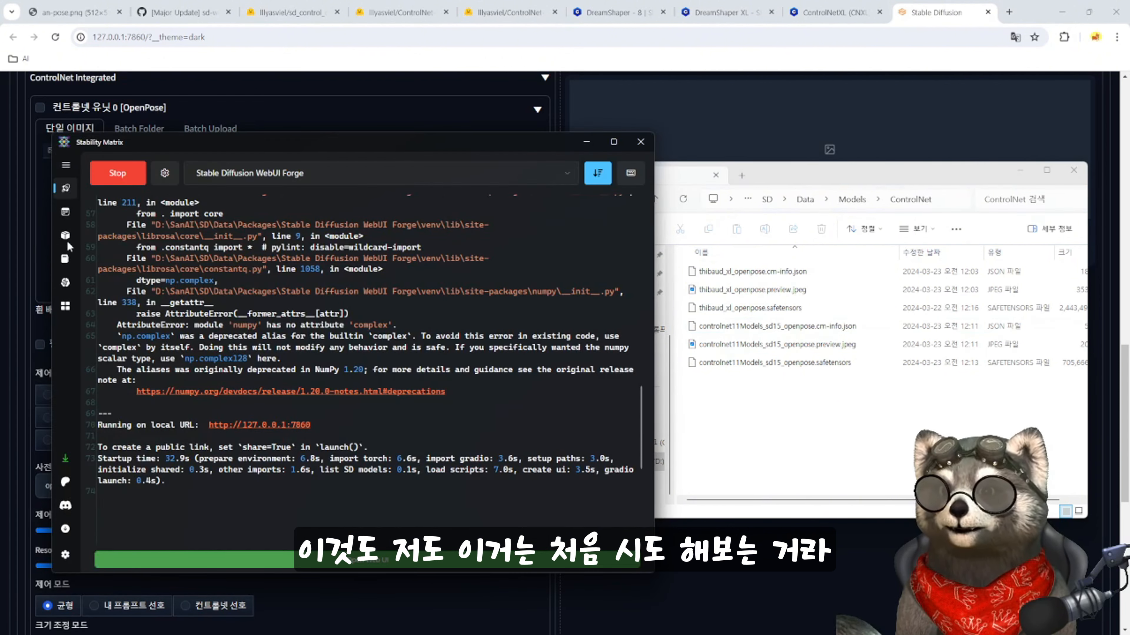
- Switch to Stability Matrix, refresh the checkpoint list and update the existing metadata of the ControlNet 1.1 Models entry
{"action": "left_click", "coordinate": [67, 237]}
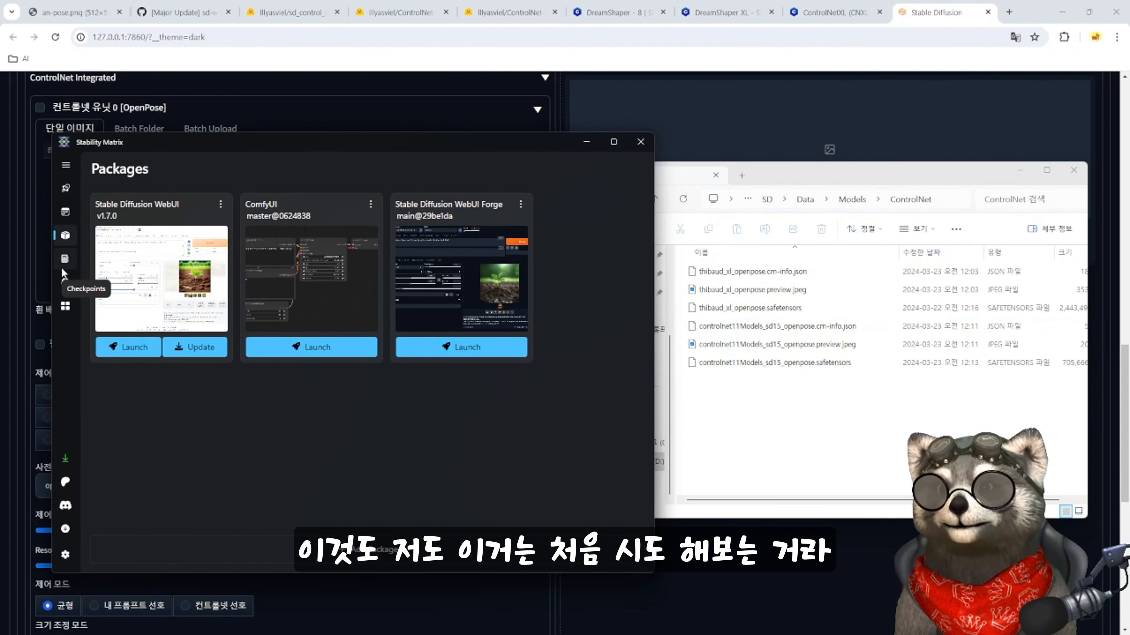
{"action": "left_click", "coordinate": [65, 259]}
{"action": "left_click", "coordinate": [636, 171]}
{"action": "left_click", "coordinate": [582, 214]}
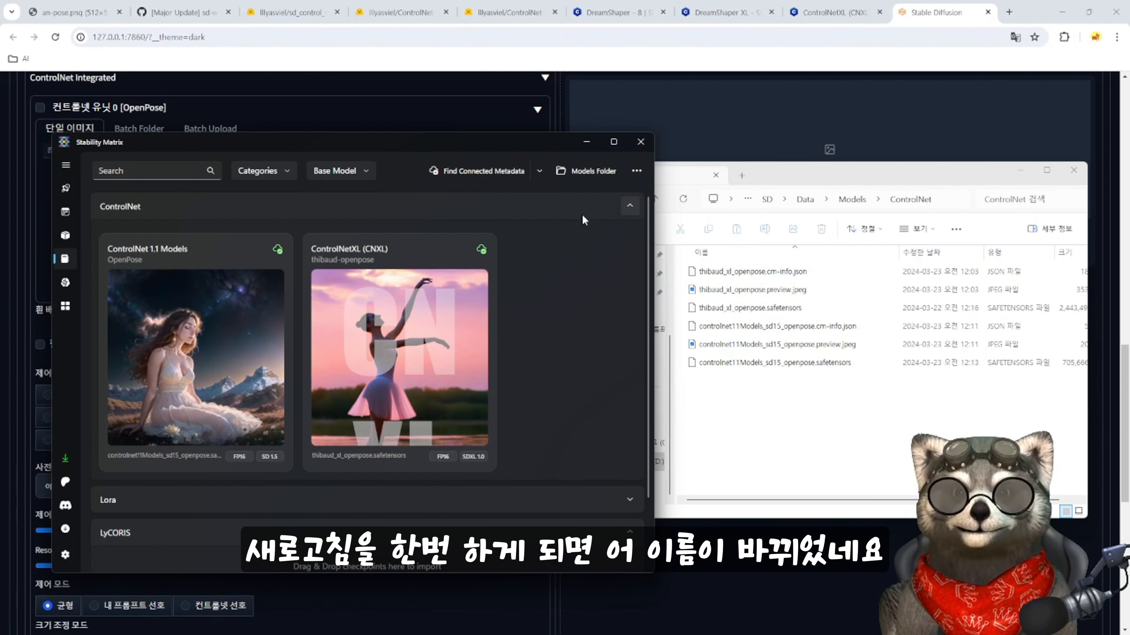
{"action": "right_click", "coordinate": [279, 252]}
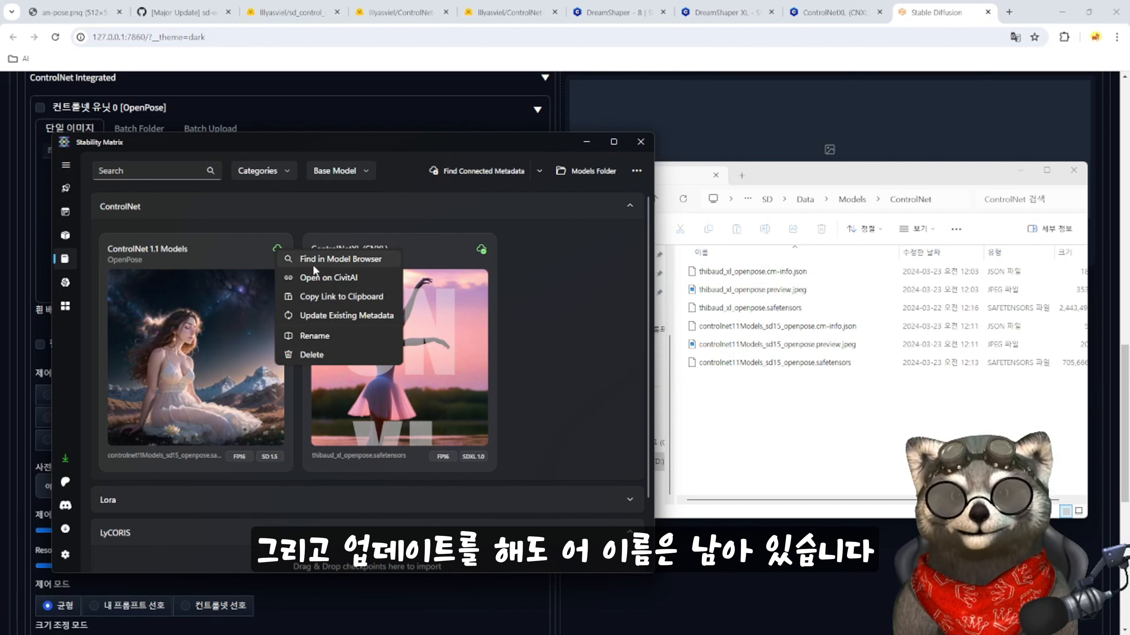
{"action": "left_click", "coordinate": [307, 315]}
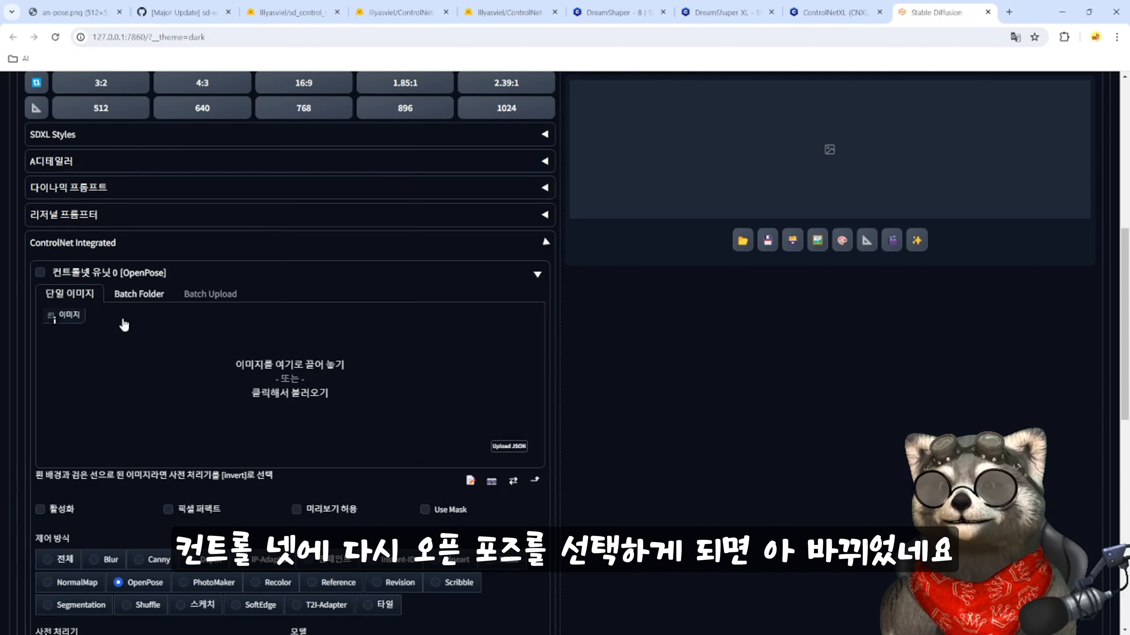
- Refresh the model list in ControlNet unit 0 and select the OpenPose control type with the controlnet11Models_sd15_openpose model
{"action": "scroll", "coordinate": [298, 449], "scroll_direction": "down", "scroll_amount": 2}
{"action": "scroll", "coordinate": [298, 449], "scroll_direction": "down", "scroll_amount": 2}
{"action": "left_click", "coordinate": [130, 405]}
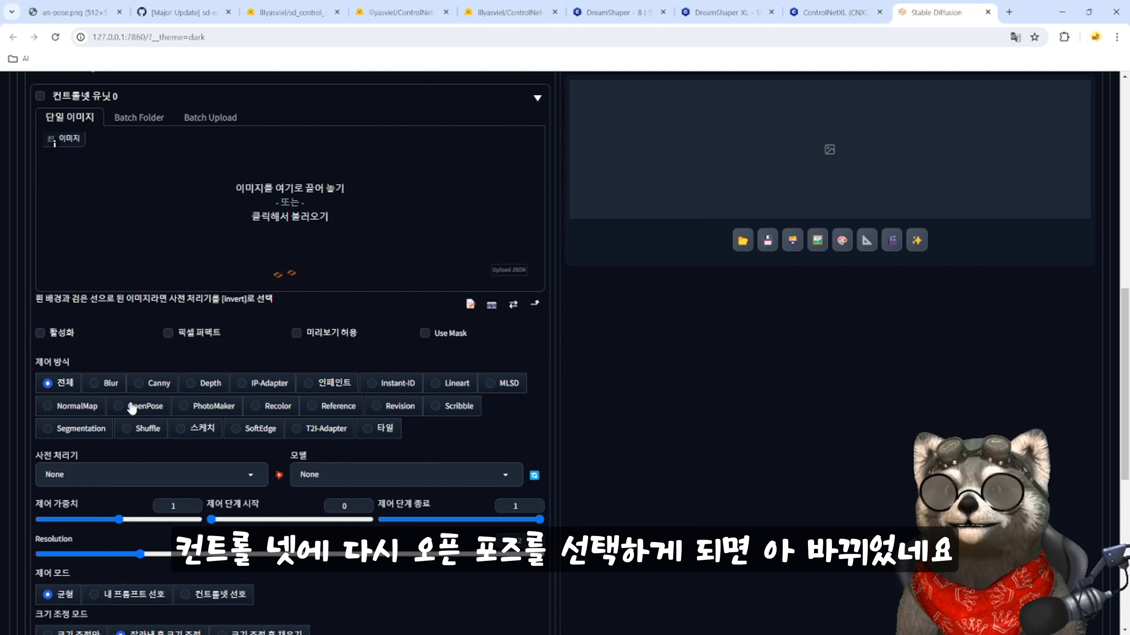
{"action": "left_click", "coordinate": [534, 475]}
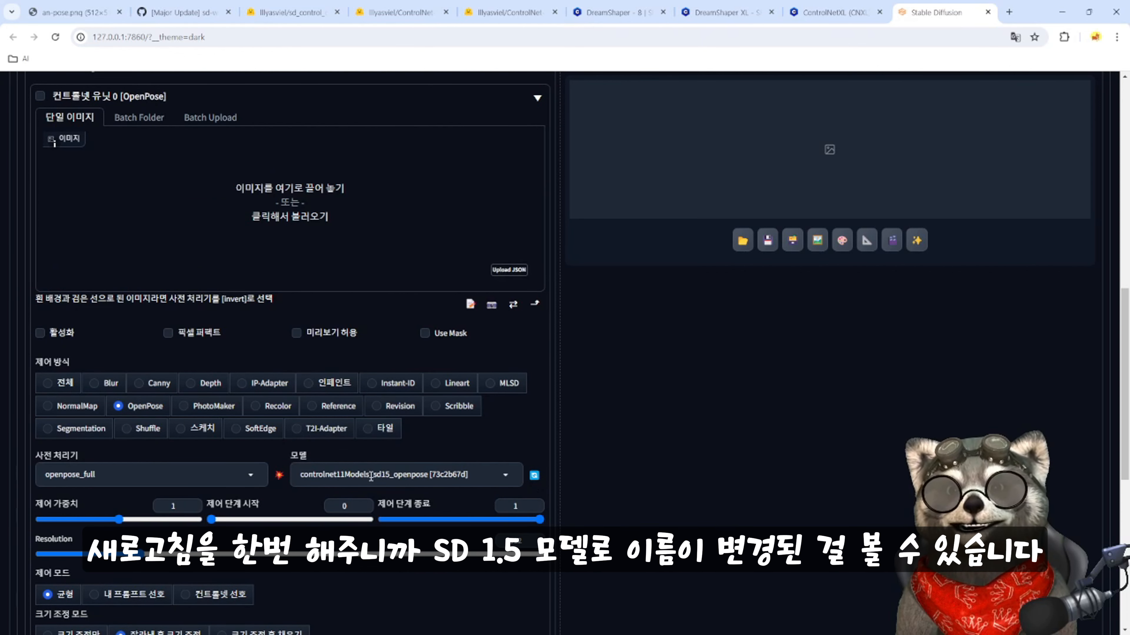
{"action": "left_click_drag", "start_coordinate": [373, 475], "coordinate": [389, 477]}
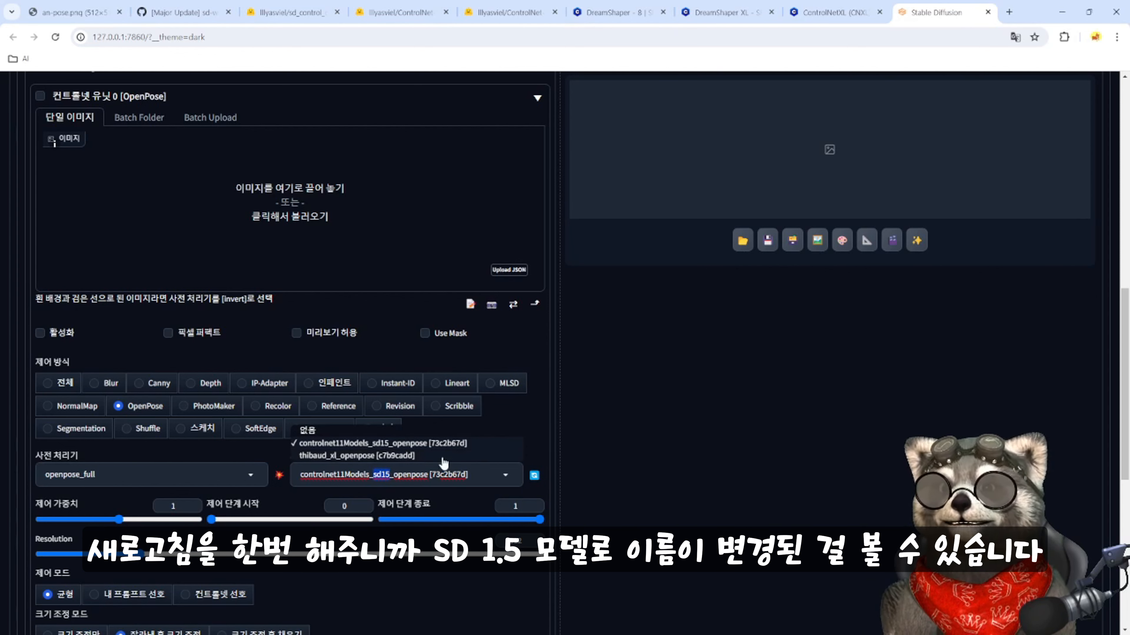
{"action": "left_click", "coordinate": [57, 383]}
{"action": "left_click", "coordinate": [131, 408]}
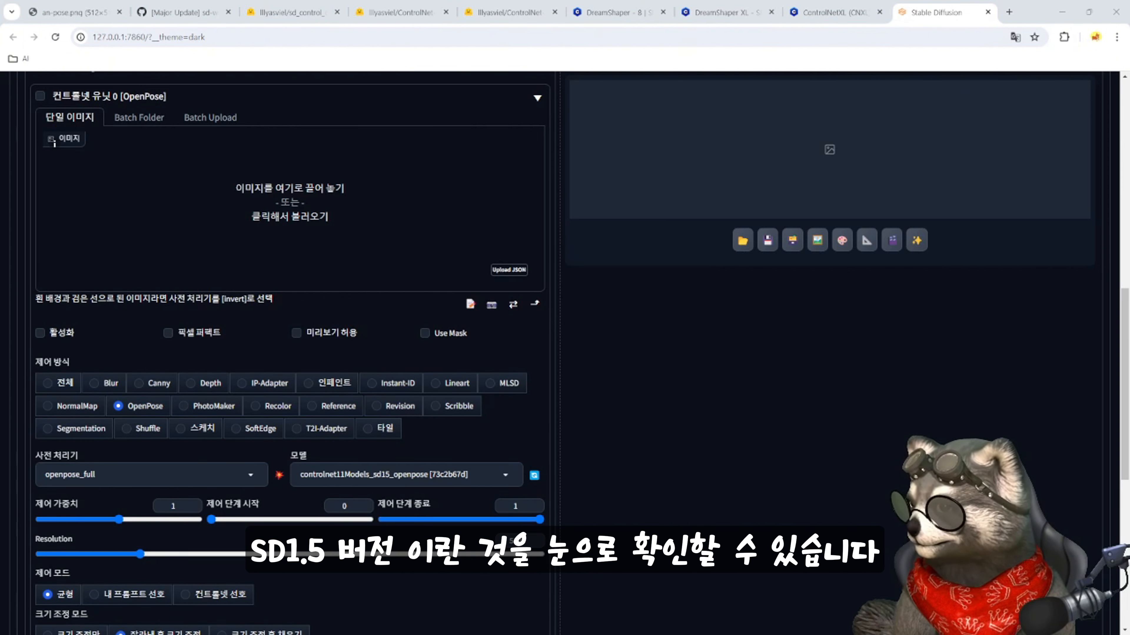
- Check the renamed controlnet11Models_sd15_openpose files in the ControlNet folder and return to the WebUI
{"action": "key", "text": "alt+Tab"}
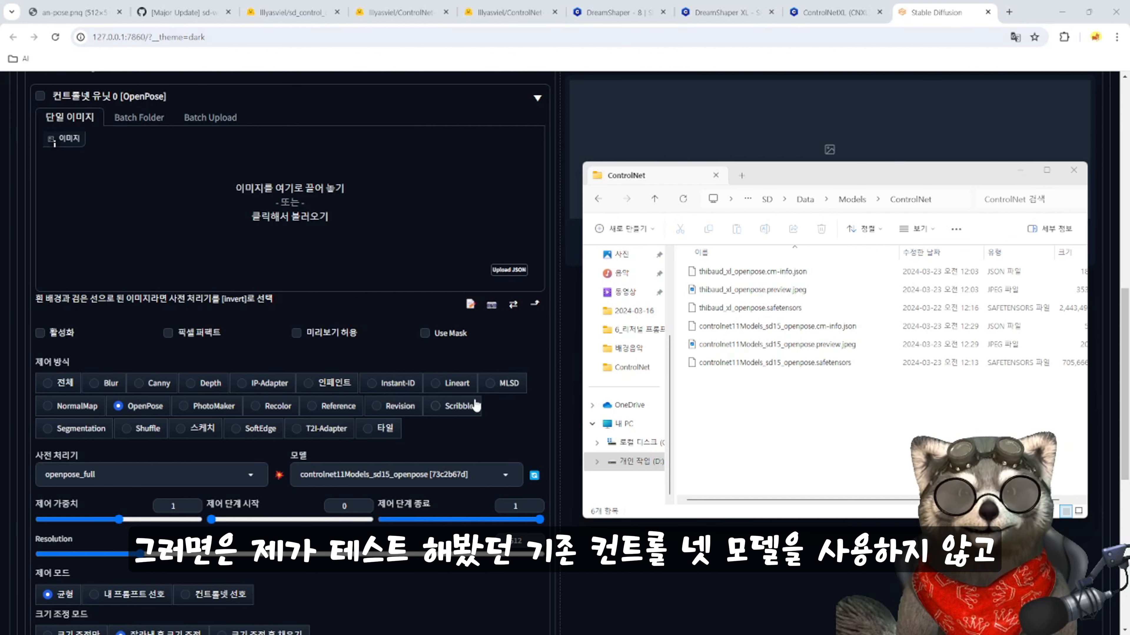
{"action": "left_click", "coordinate": [830, 401]}
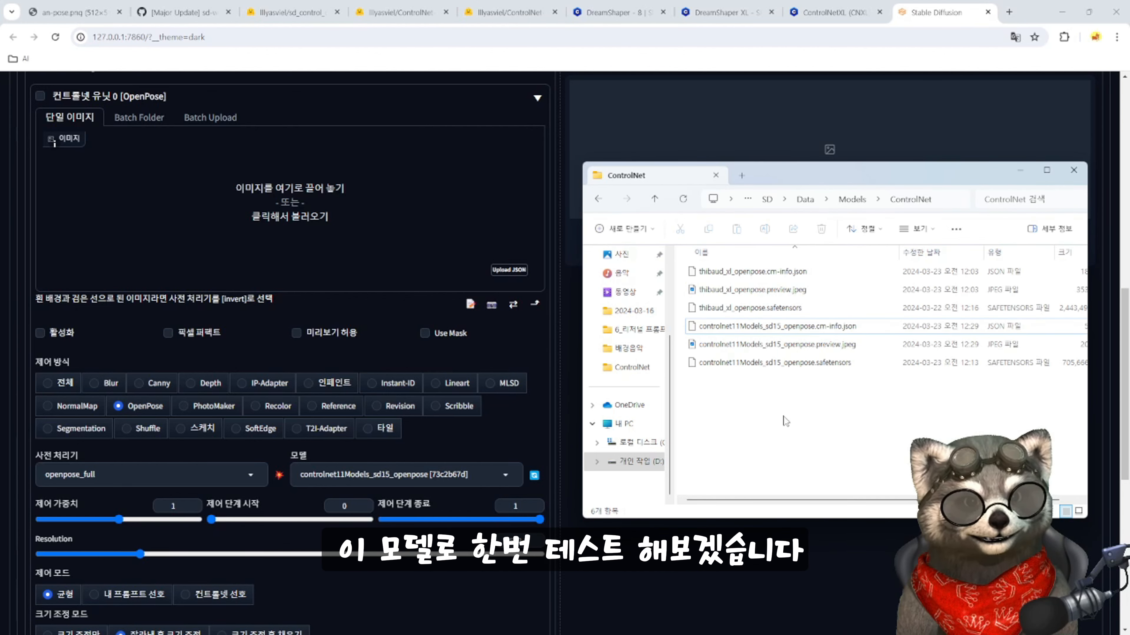
{"action": "left_click", "coordinate": [522, 339]}
- Apply the styles 실사 이미지 base_negative and 실사 이미지 base, enter the prompt 1girl and generate an image
{"action": "scroll", "coordinate": [521, 340], "scroll_direction": "up", "scroll_amount": 8}
{"action": "scroll", "coordinate": [501, 420], "scroll_direction": "up", "scroll_amount": 4}
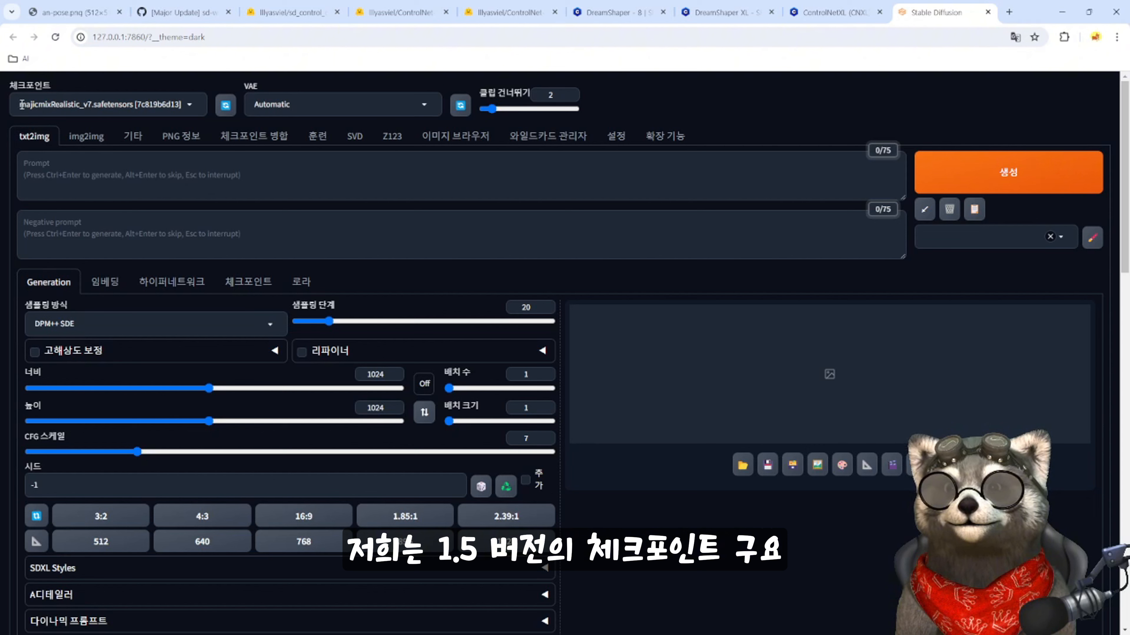
{"action": "left_click", "coordinate": [106, 104]}
{"action": "left_click", "coordinate": [282, 177]}
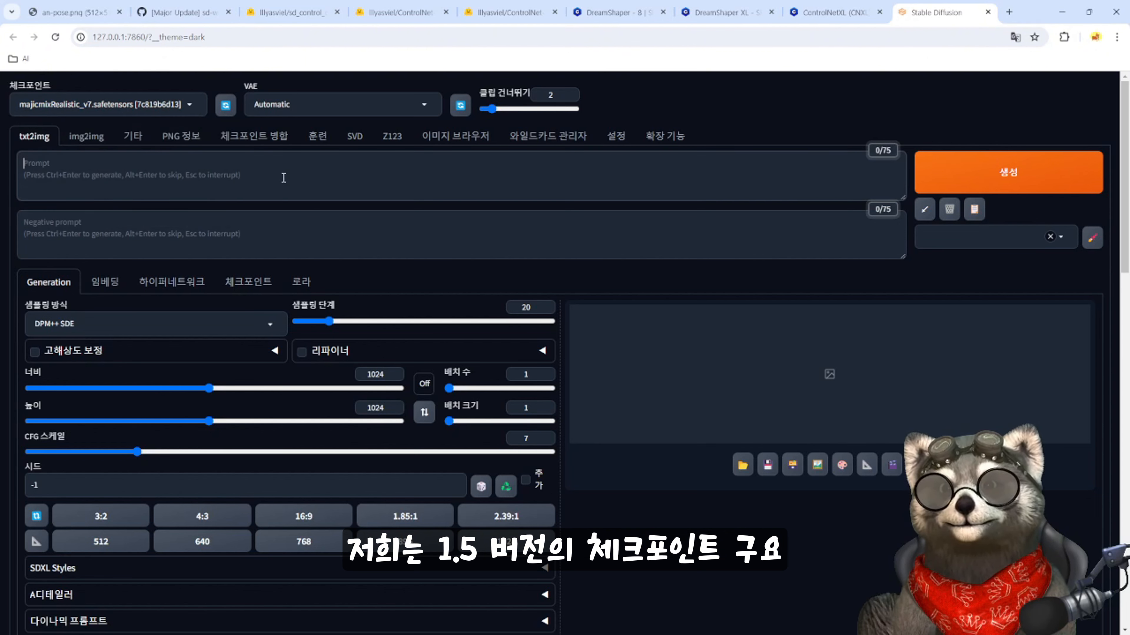
{"action": "left_click", "coordinate": [992, 236]}
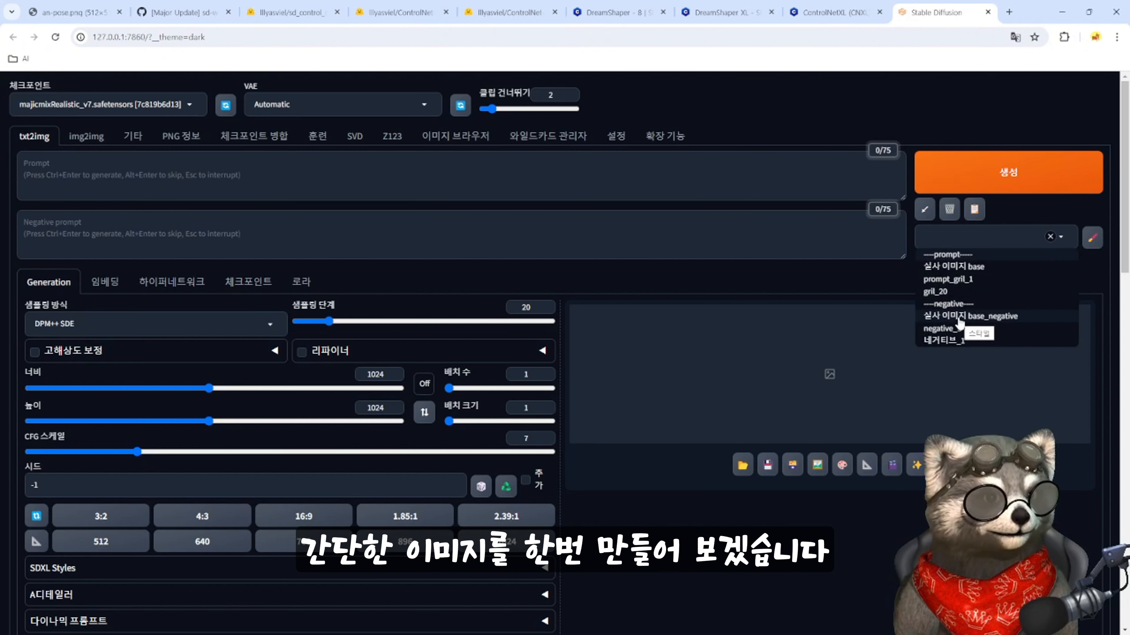
{"action": "left_click", "coordinate": [959, 317]}
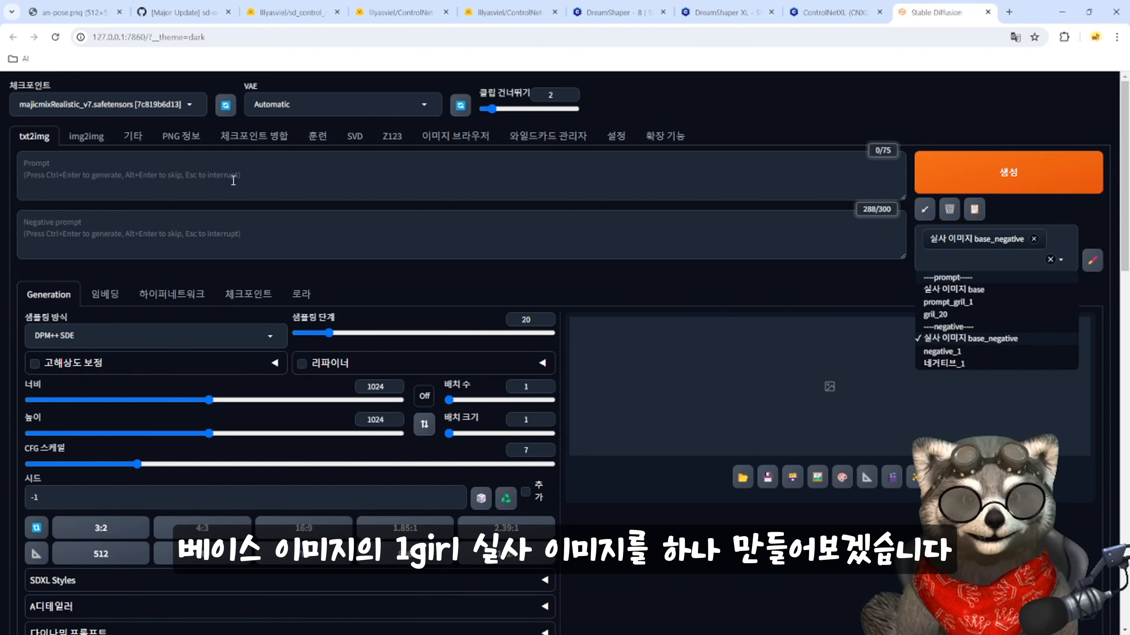
{"action": "left_click", "coordinate": [232, 177]}
{"action": "type", "text": "1girl"}
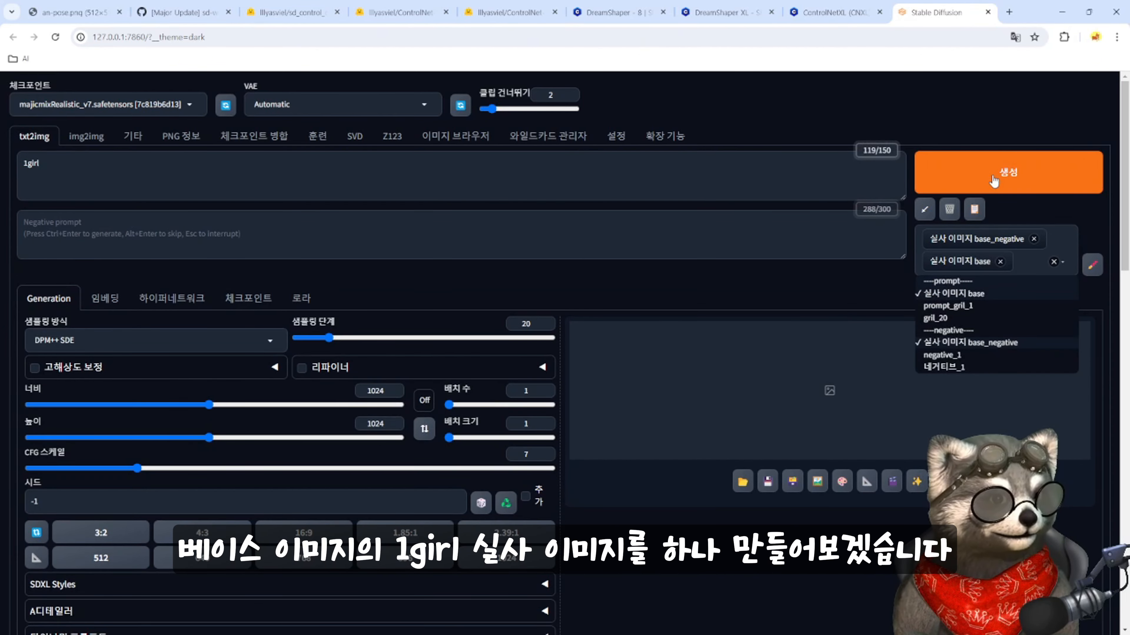
{"action": "left_click", "coordinate": [994, 180]}
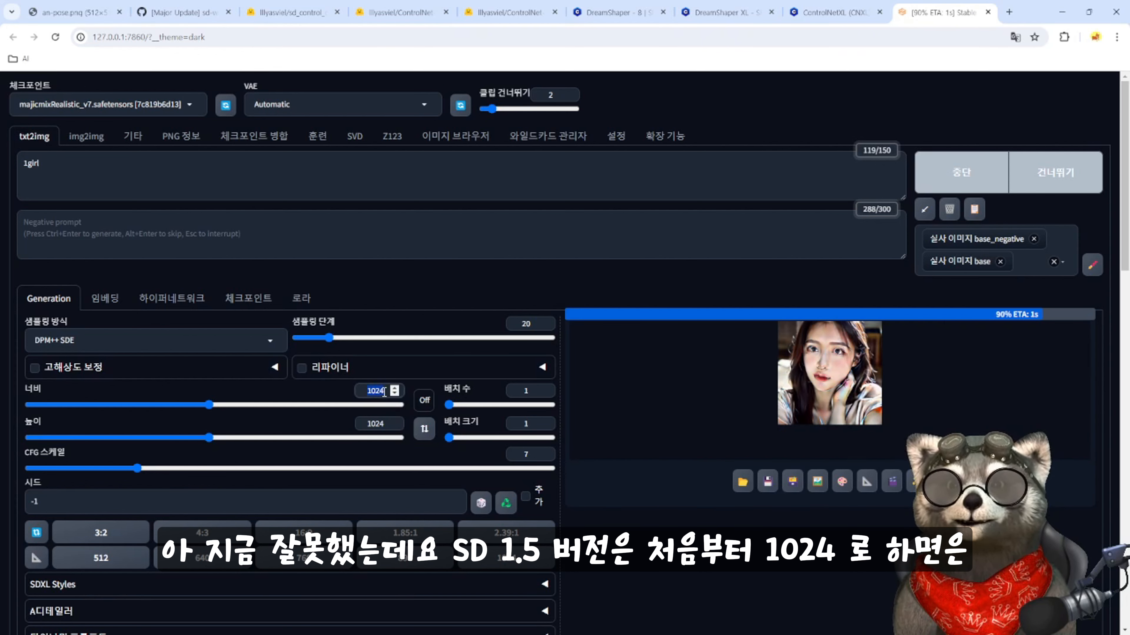
- Set the image width and height to 512 and inspect the generated portrait at full size
{"action": "left_click", "coordinate": [101, 558]}
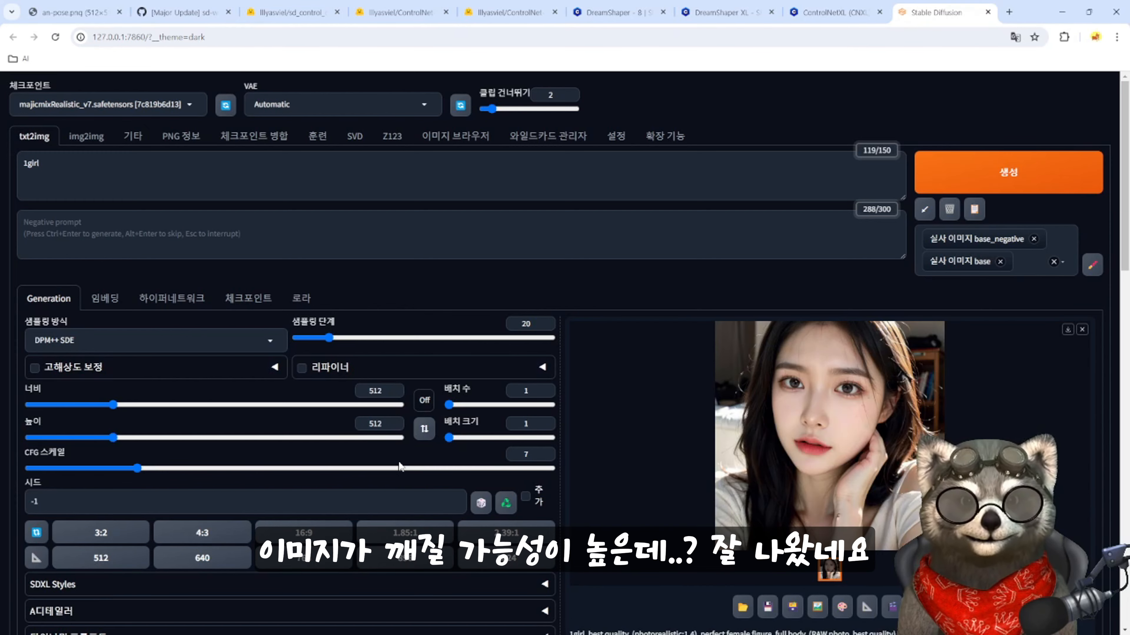
{"action": "left_click", "coordinate": [881, 438]}
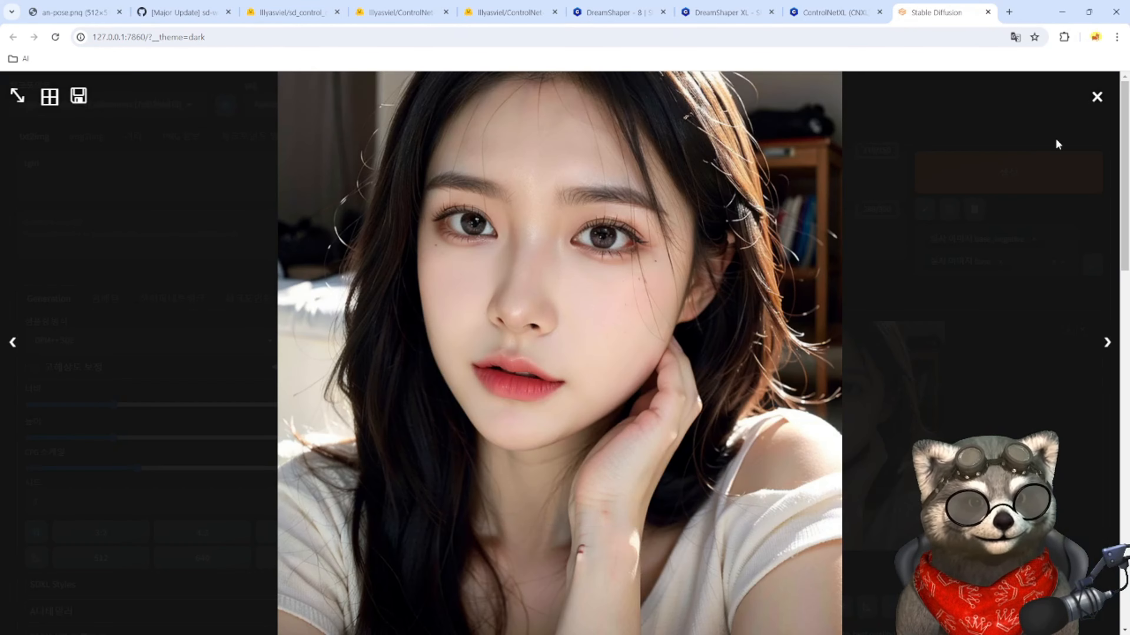
{"action": "left_click", "coordinate": [1099, 99]}
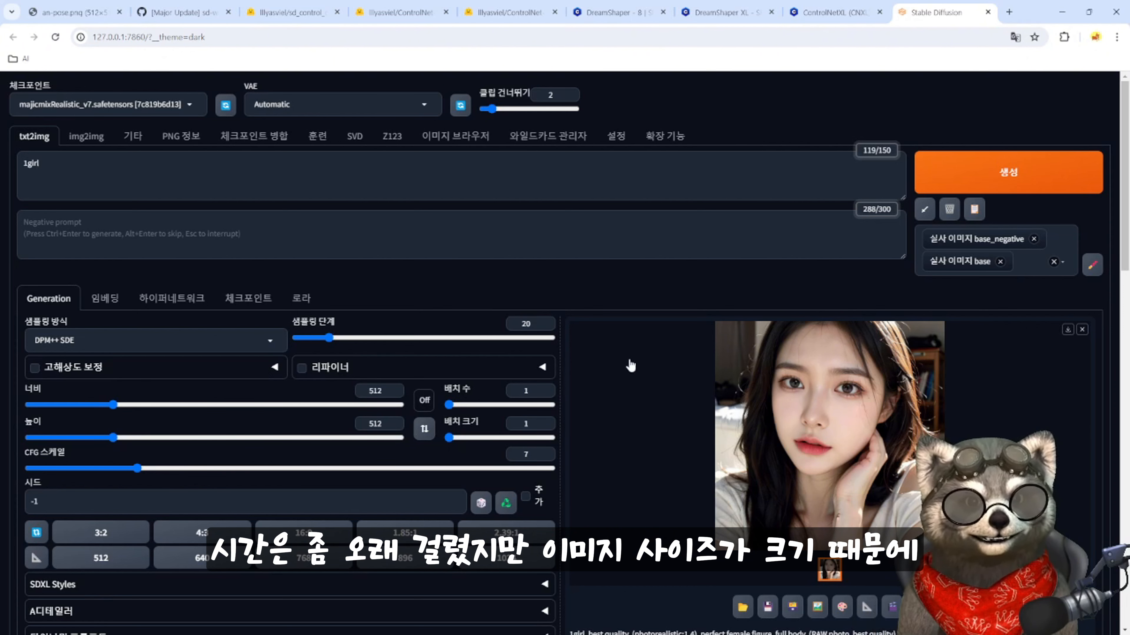
- Generate another 512 x 512 portrait with the same prompt and styles, and check its generation details and elapsed time
{"action": "left_click", "coordinate": [1013, 182]}
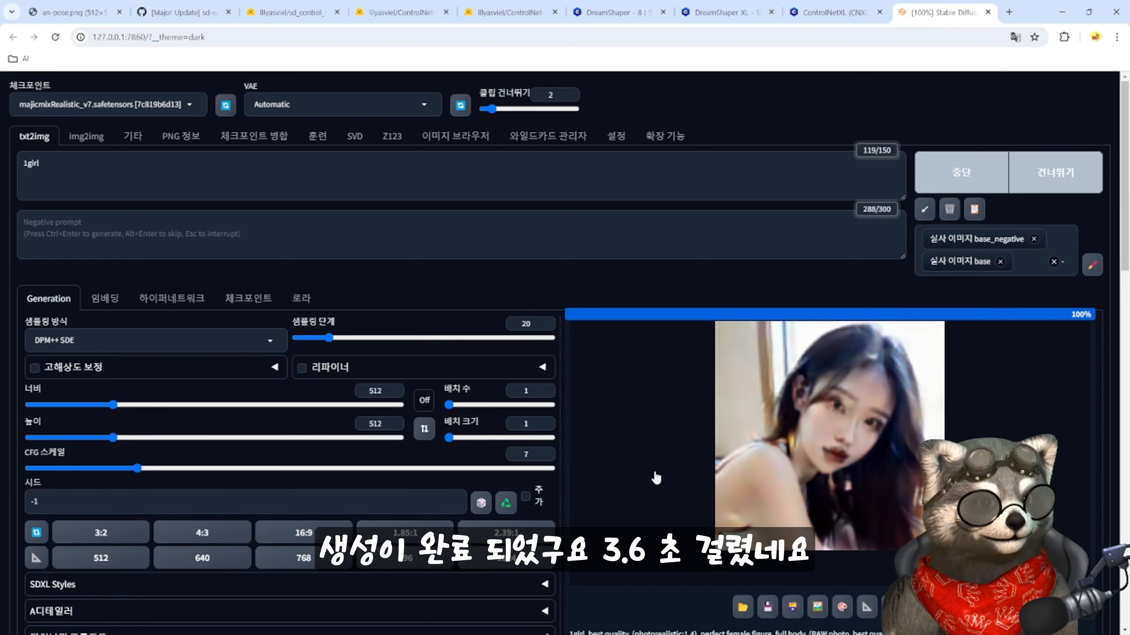
{"action": "scroll", "coordinate": [656, 476], "scroll_direction": "down", "scroll_amount": 5}
{"action": "scroll", "coordinate": [655, 472], "scroll_direction": "down", "scroll_amount": 3}
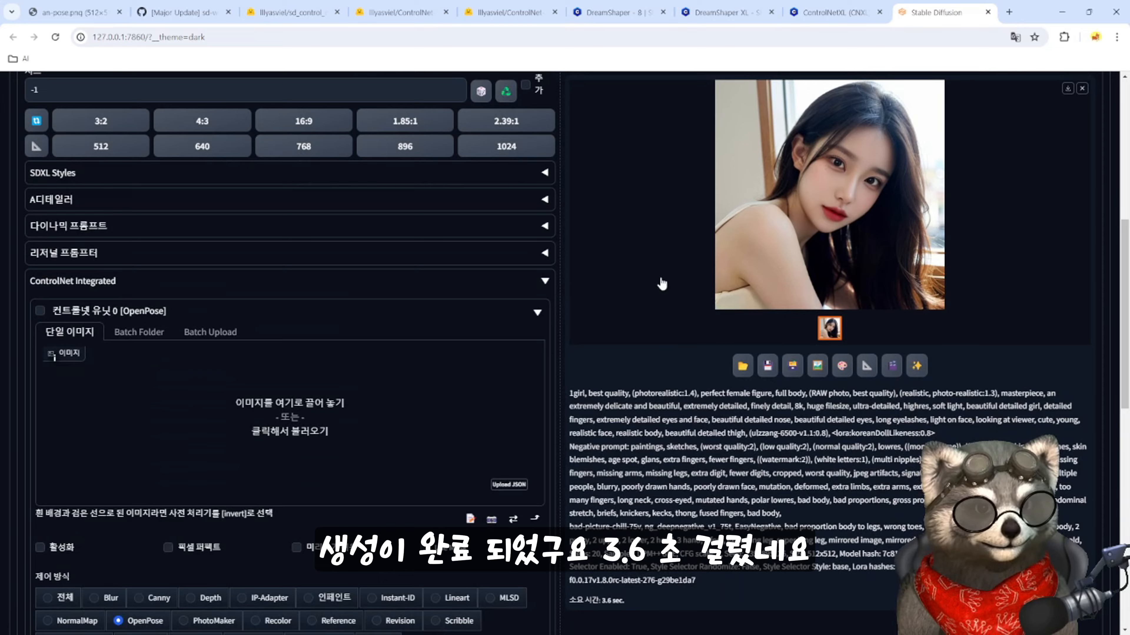
{"action": "scroll", "coordinate": [662, 284], "scroll_direction": "up", "scroll_amount": 5}
{"action": "scroll", "coordinate": [578, 337], "scroll_direction": "up", "scroll_amount": 4}
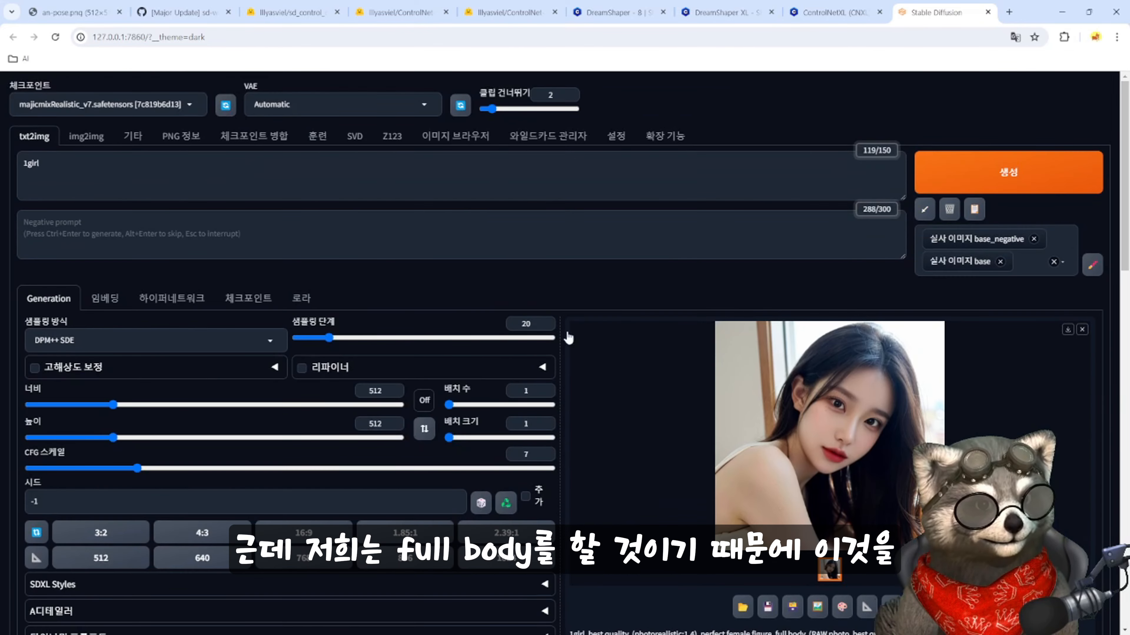
- Expand the styles into the prompts, add t-shirt, shorts and the weighting (full body:1.5), set the height to 768 and generate the image
{"action": "left_click", "coordinate": [357, 182]}
{"action": "type", "text": ","}
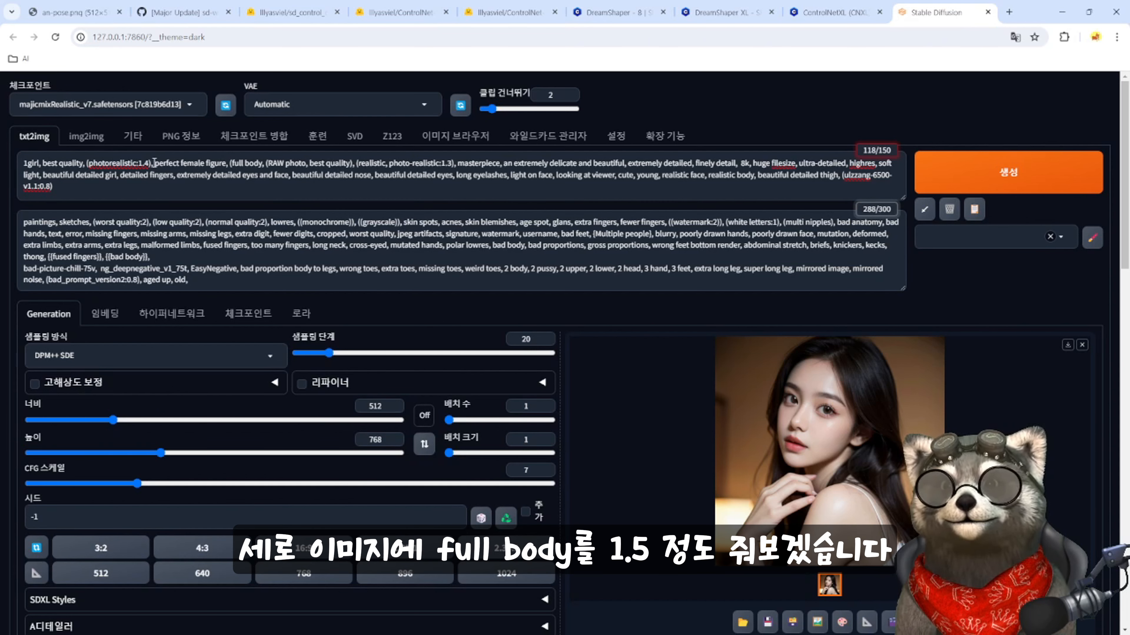
{"action": "left_click", "coordinate": [261, 163]}
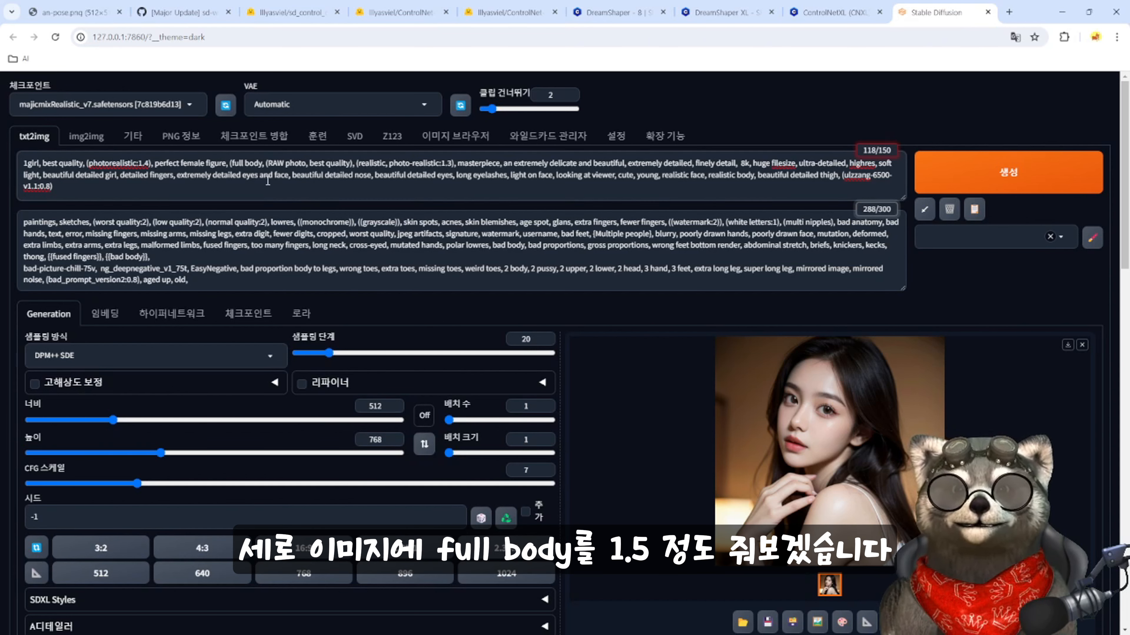
{"action": "type", "text": ":1.5)"}
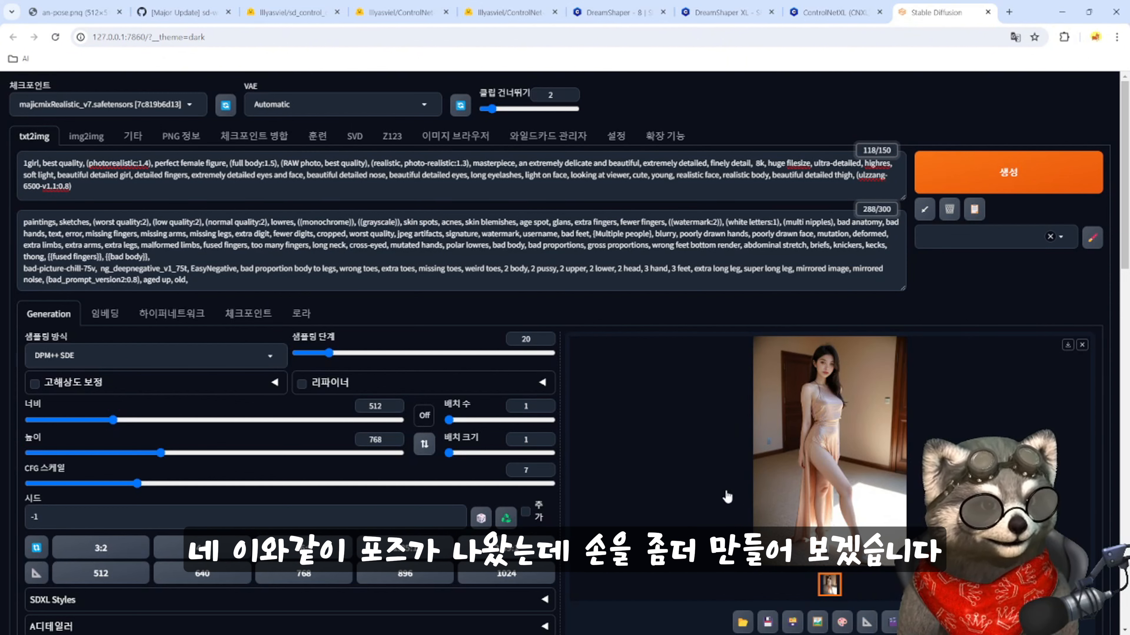
{"action": "key", "text": "ctrl+Return"}
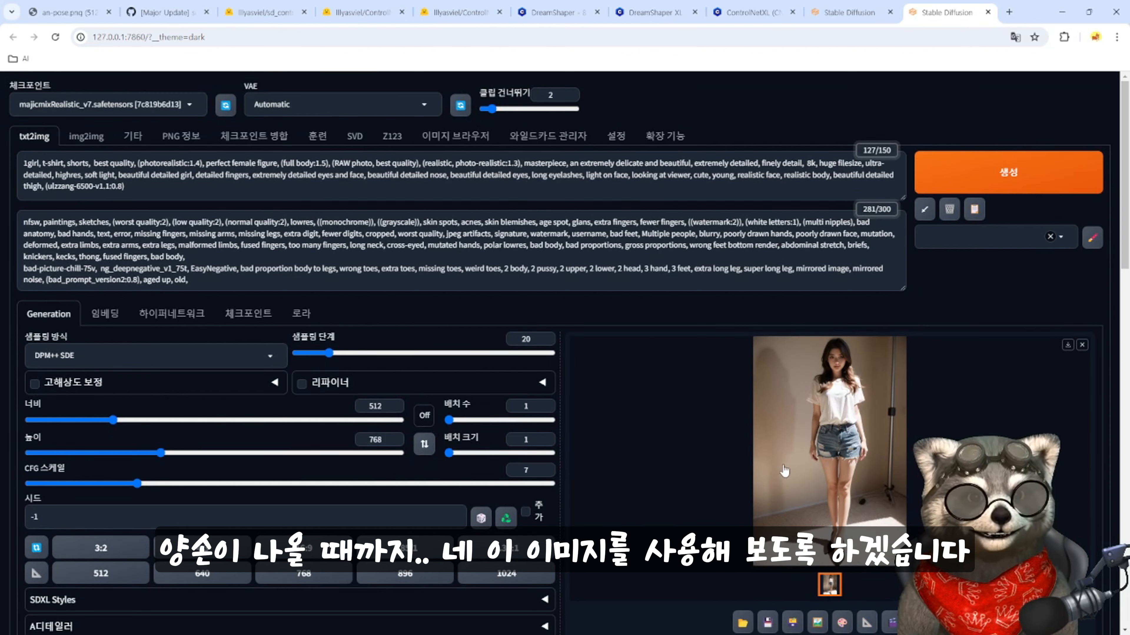
- Inspect the generated full-body image at full size and load it as the single image of ControlNet unit 0
{"action": "scroll", "coordinate": [784, 470], "scroll_direction": "down", "scroll_amount": 3}
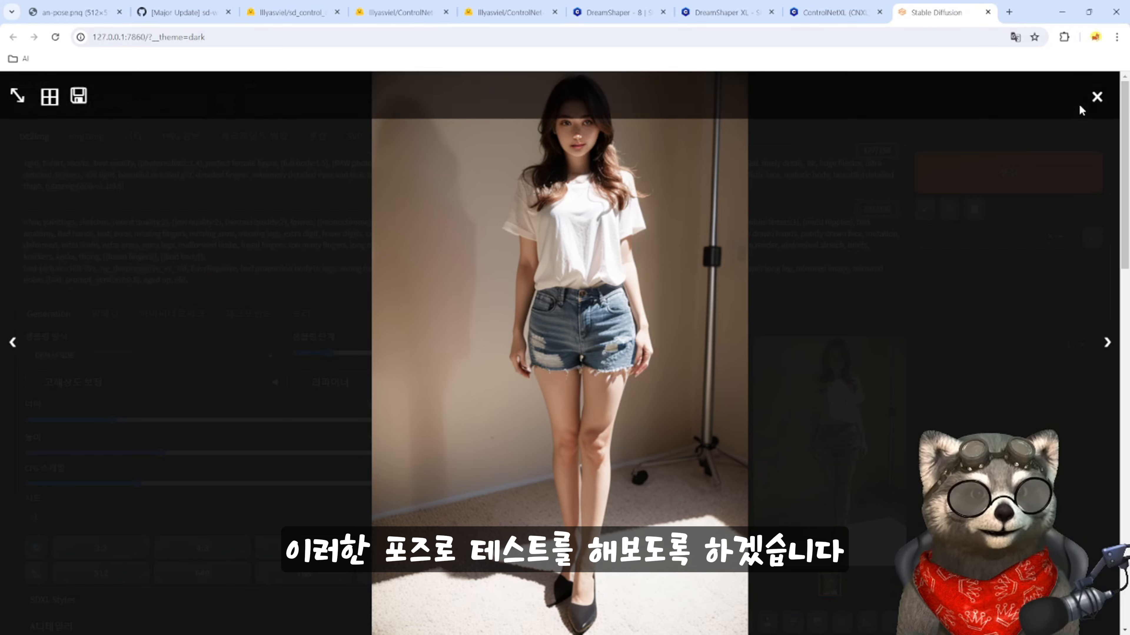
{"action": "left_click", "coordinate": [1097, 98]}
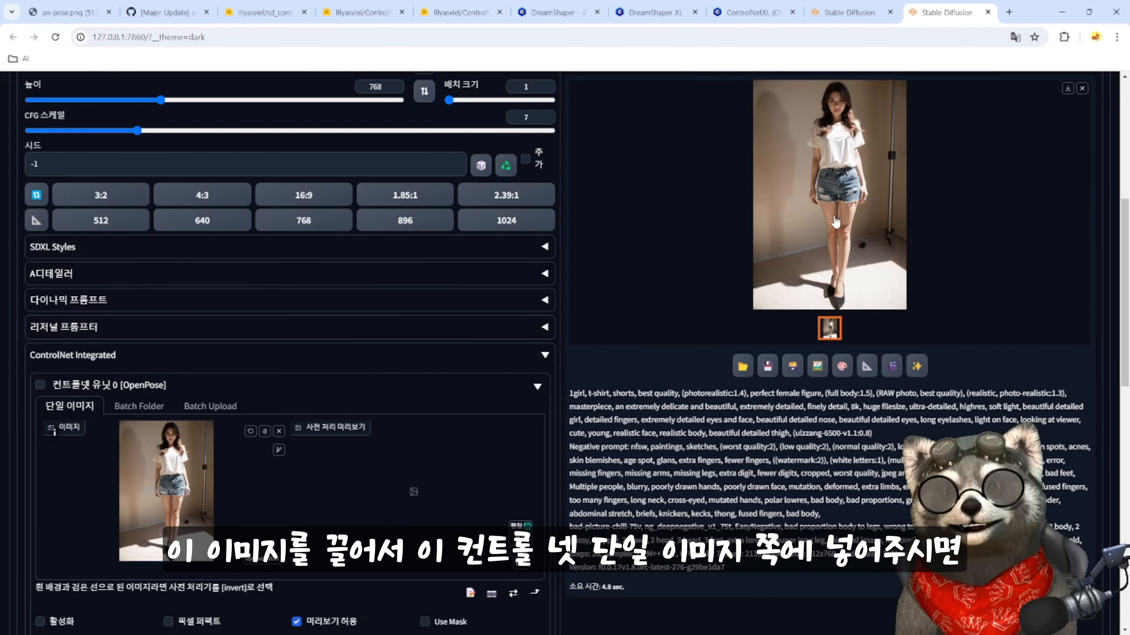
{"action": "left_click_drag", "start_coordinate": [836, 221], "coordinate": [171, 512]}
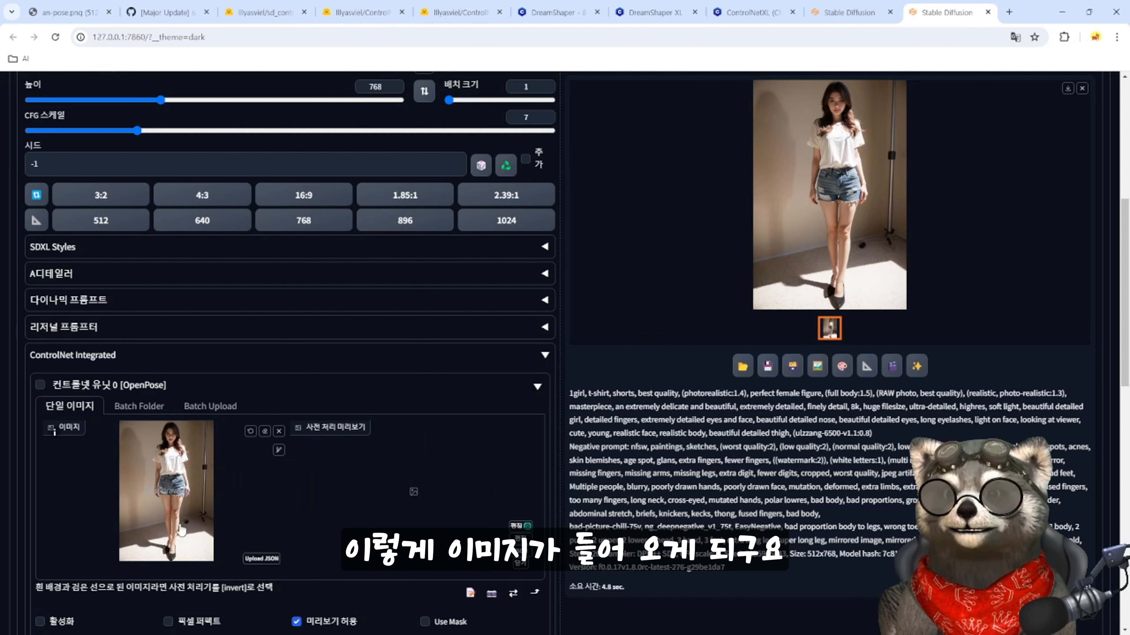
- Use the OpenPose control type in ControlNet unit 0 with the openpose_full preprocessor and the controlnet11Models_sd15_openpose model
{"action": "scroll", "coordinate": [228, 489], "scroll_direction": "down", "scroll_amount": 5}
{"action": "left_click", "coordinate": [149, 465]}
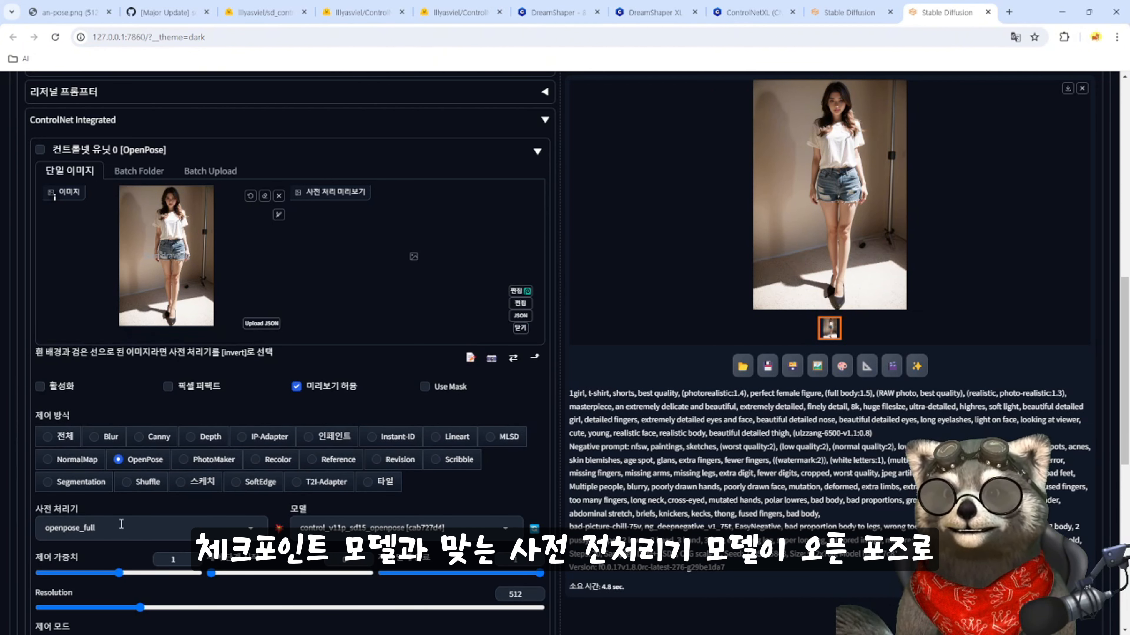
{"action": "left_click", "coordinate": [249, 532]}
{"action": "left_click", "coordinate": [307, 523]}
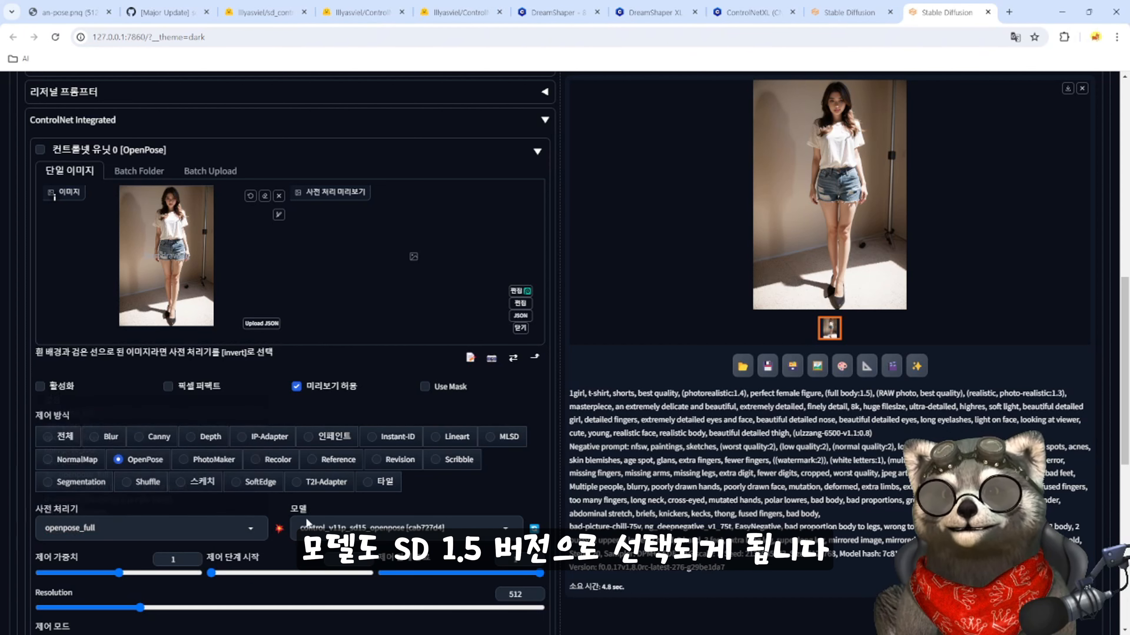
{"action": "left_click", "coordinate": [475, 527]}
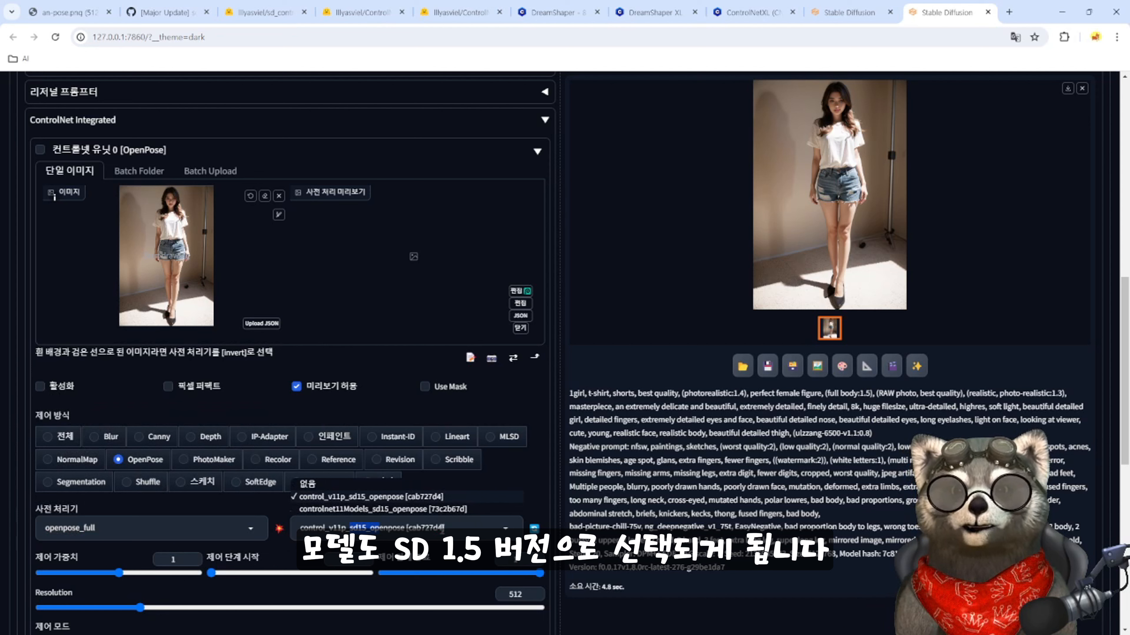
{"action": "left_click", "coordinate": [317, 509]}
{"action": "scroll", "coordinate": [317, 471], "scroll_direction": "down", "scroll_amount": 1}
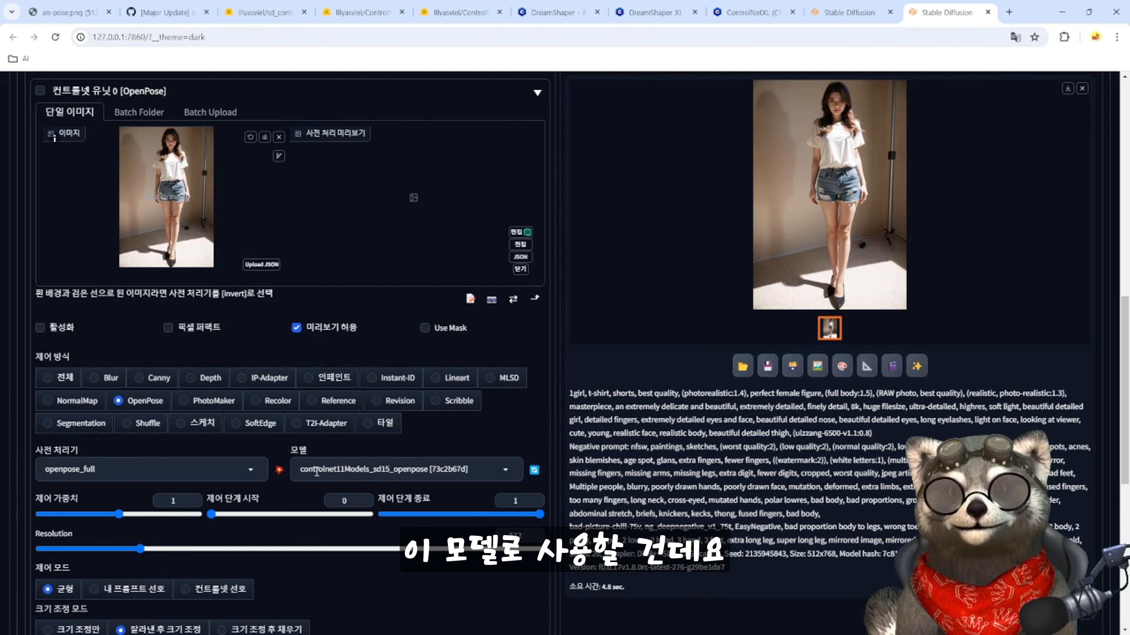
- Enable ControlNet unit 0 with pixel perfect and preview allowed, and try the resize mode 크기 조정 후 채우기 (resize and fill)
{"action": "scroll", "coordinate": [75, 270], "scroll_direction": "up", "scroll_amount": 2}
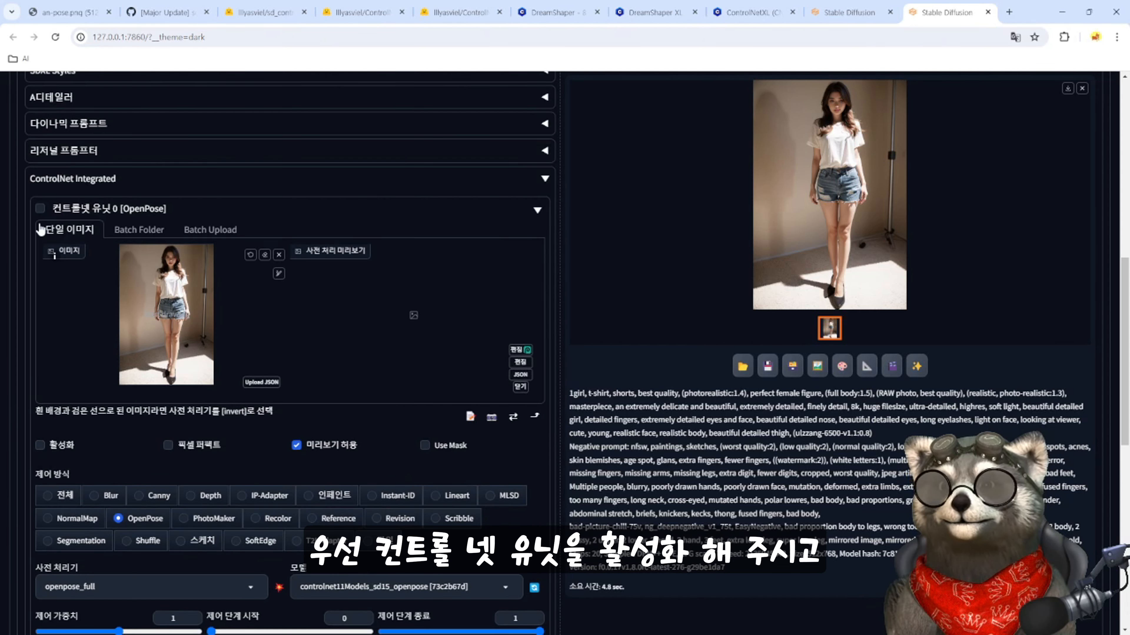
{"action": "left_click", "coordinate": [40, 209]}
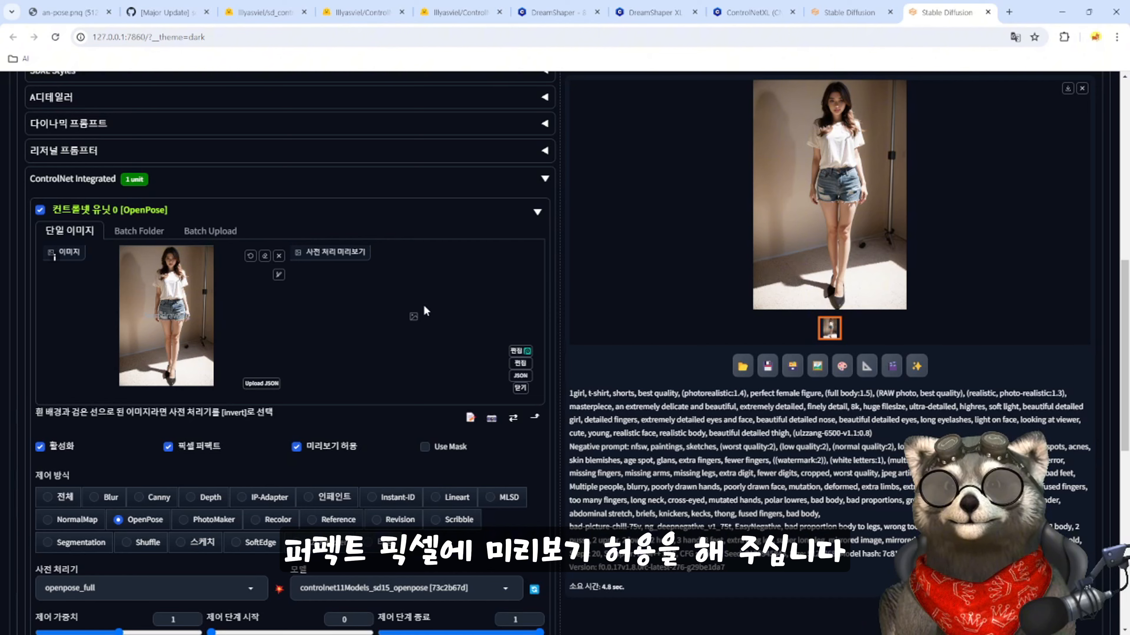
{"action": "scroll", "coordinate": [409, 329], "scroll_direction": "down", "scroll_amount": 3}
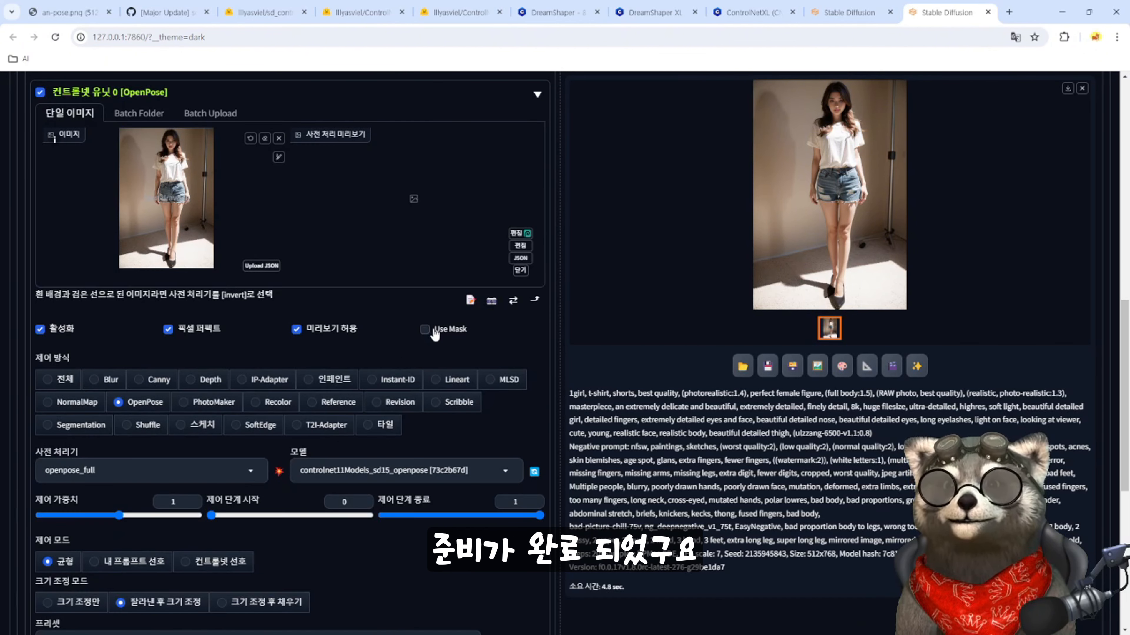
{"action": "left_click", "coordinate": [229, 485]}
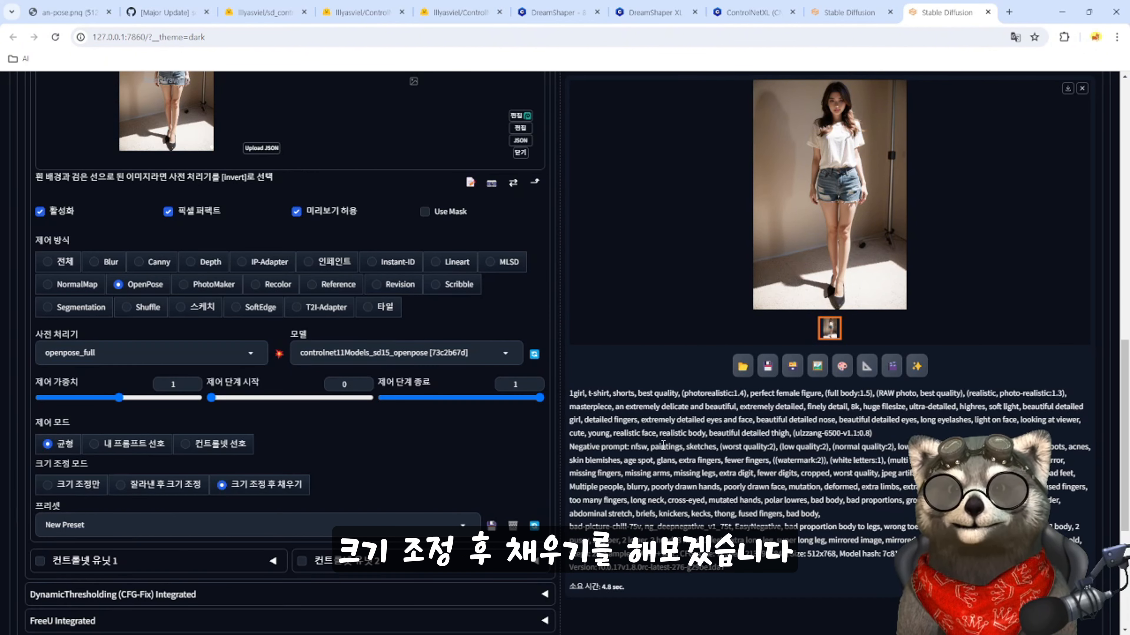
{"action": "scroll", "coordinate": [663, 445], "scroll_direction": "up", "scroll_amount": 2}
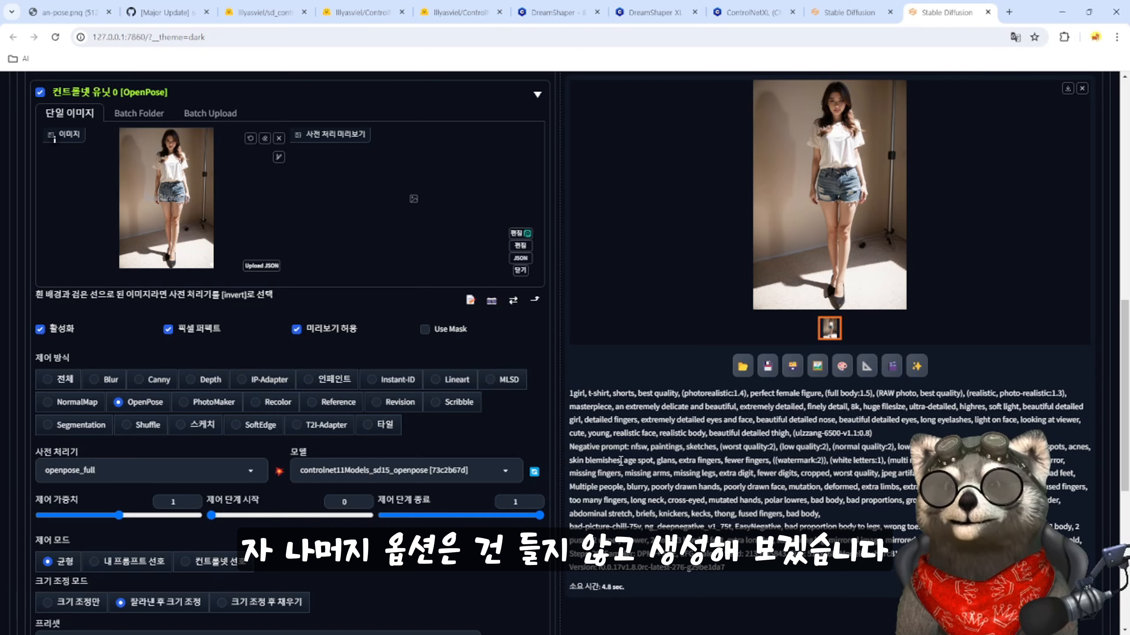
- Generate an image with the ControlNet pose applied and compare its pose with the reference at full size
{"action": "scroll", "coordinate": [620, 460], "scroll_direction": "up", "scroll_amount": 10}
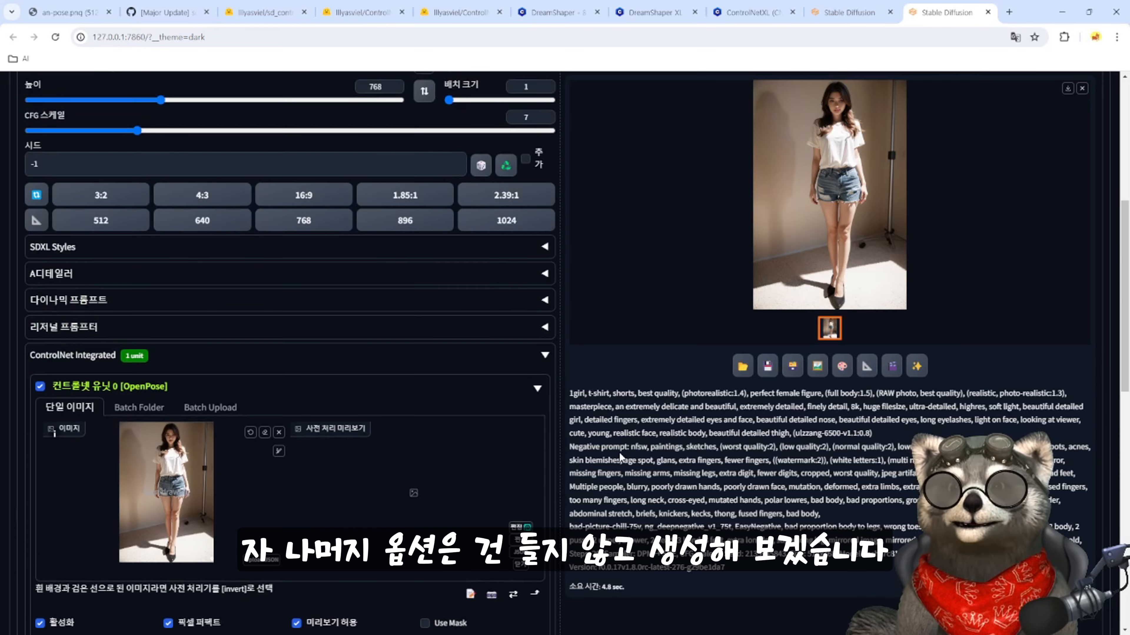
{"action": "scroll", "coordinate": [621, 461], "scroll_direction": "down", "scroll_amount": 8}
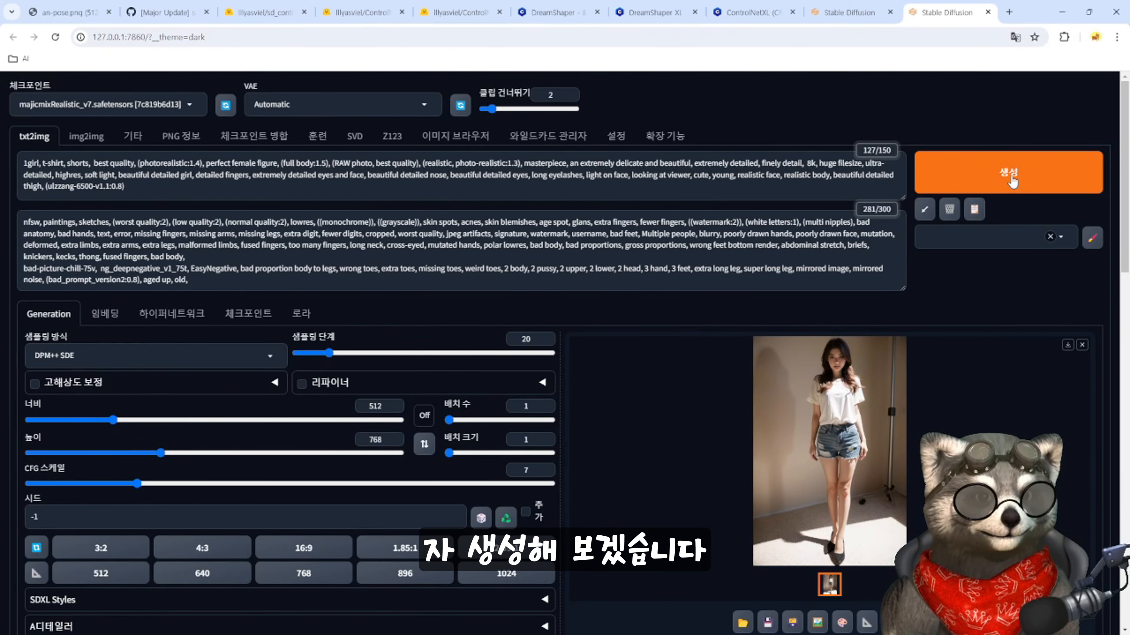
{"action": "left_click", "coordinate": [1010, 178]}
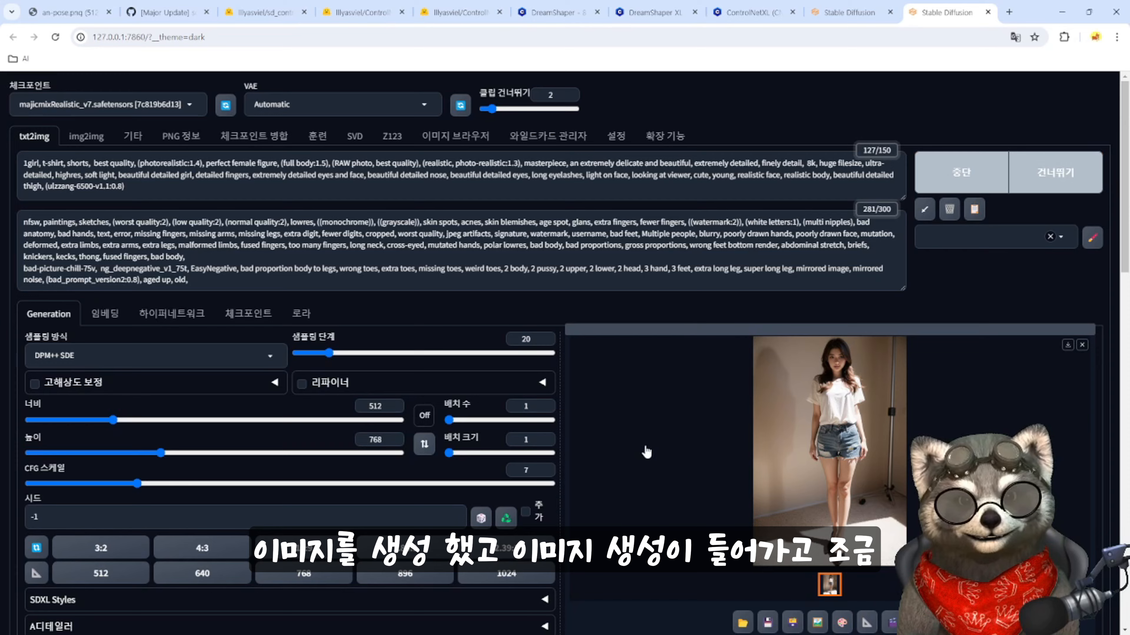
{"action": "scroll", "coordinate": [623, 454], "scroll_direction": "down", "scroll_amount": 3}
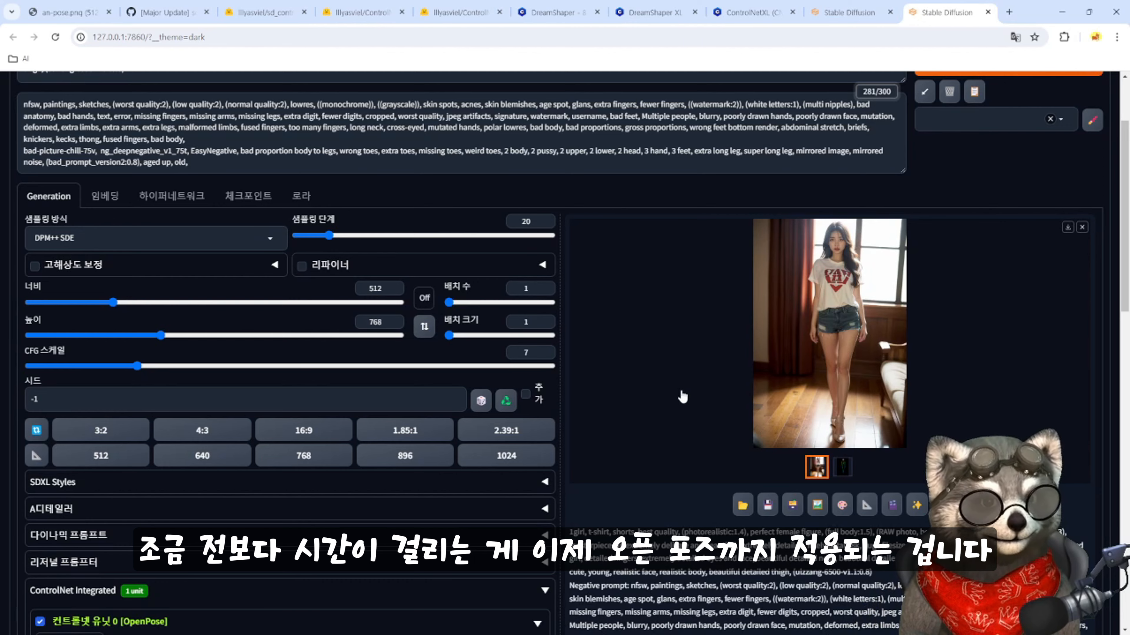
{"action": "scroll", "coordinate": [682, 396], "scroll_direction": "down", "scroll_amount": 4}
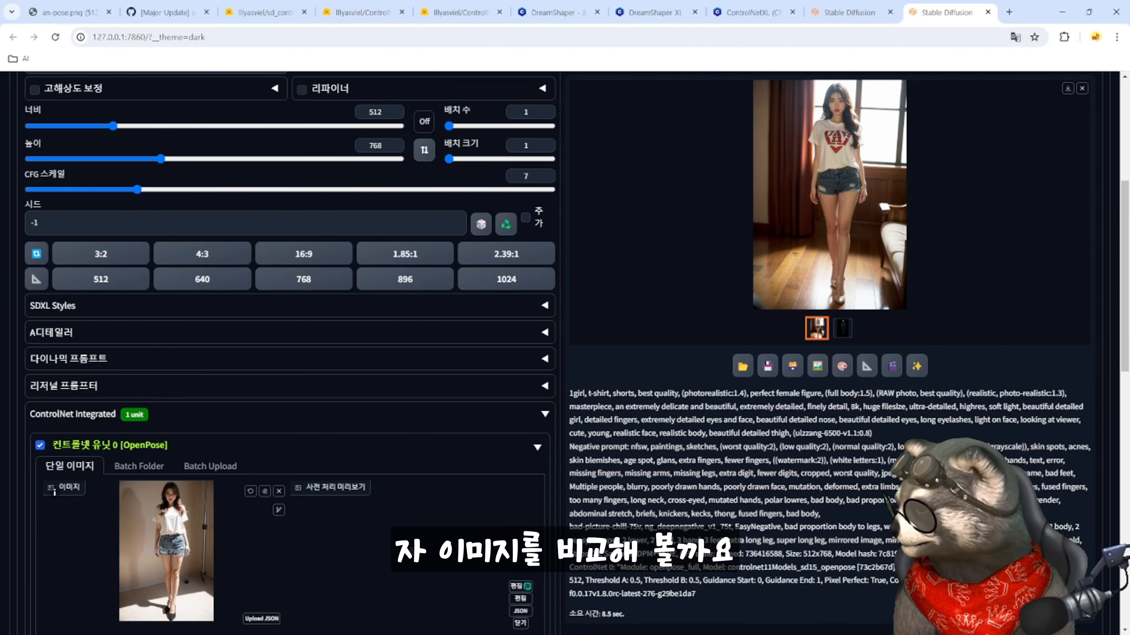
{"action": "left_click", "coordinate": [829, 196]}
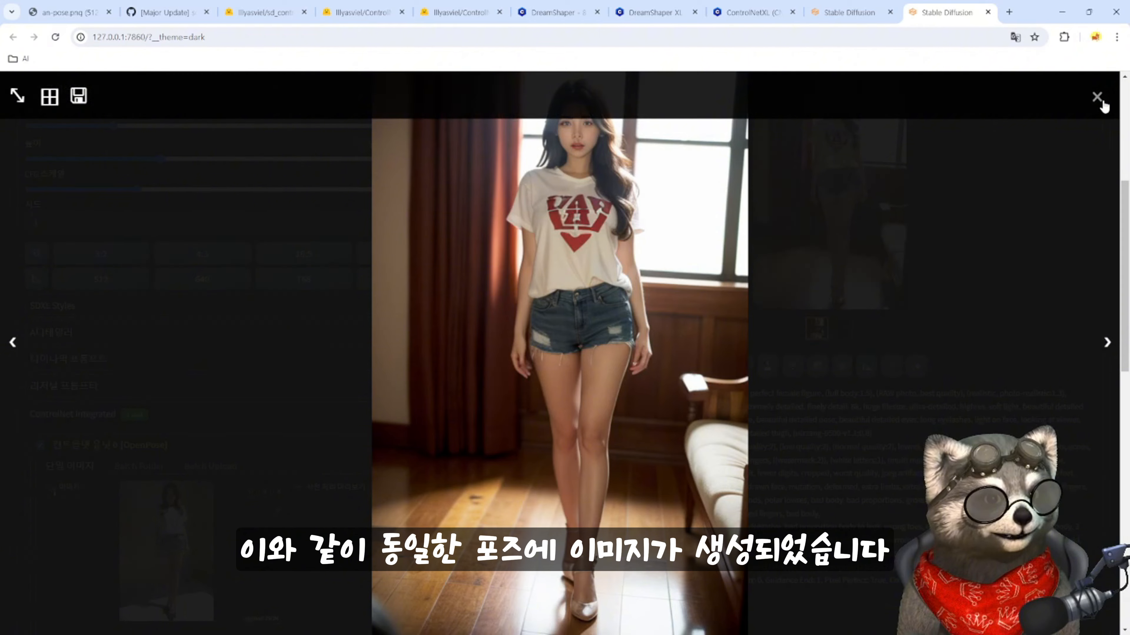
{"action": "left_click", "coordinate": [1097, 97]}
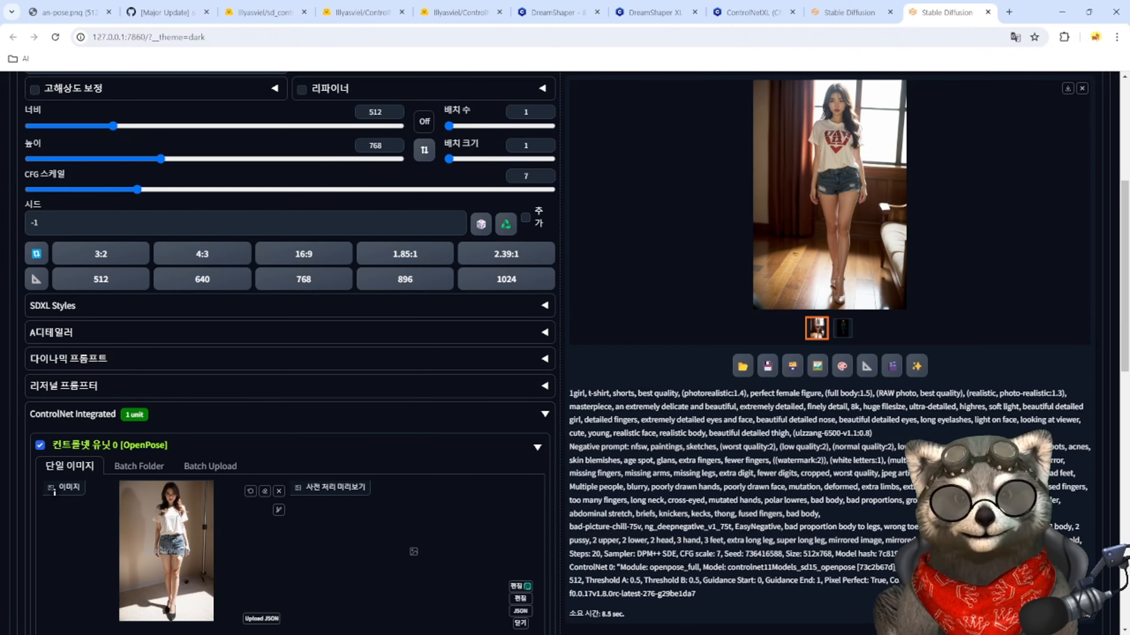